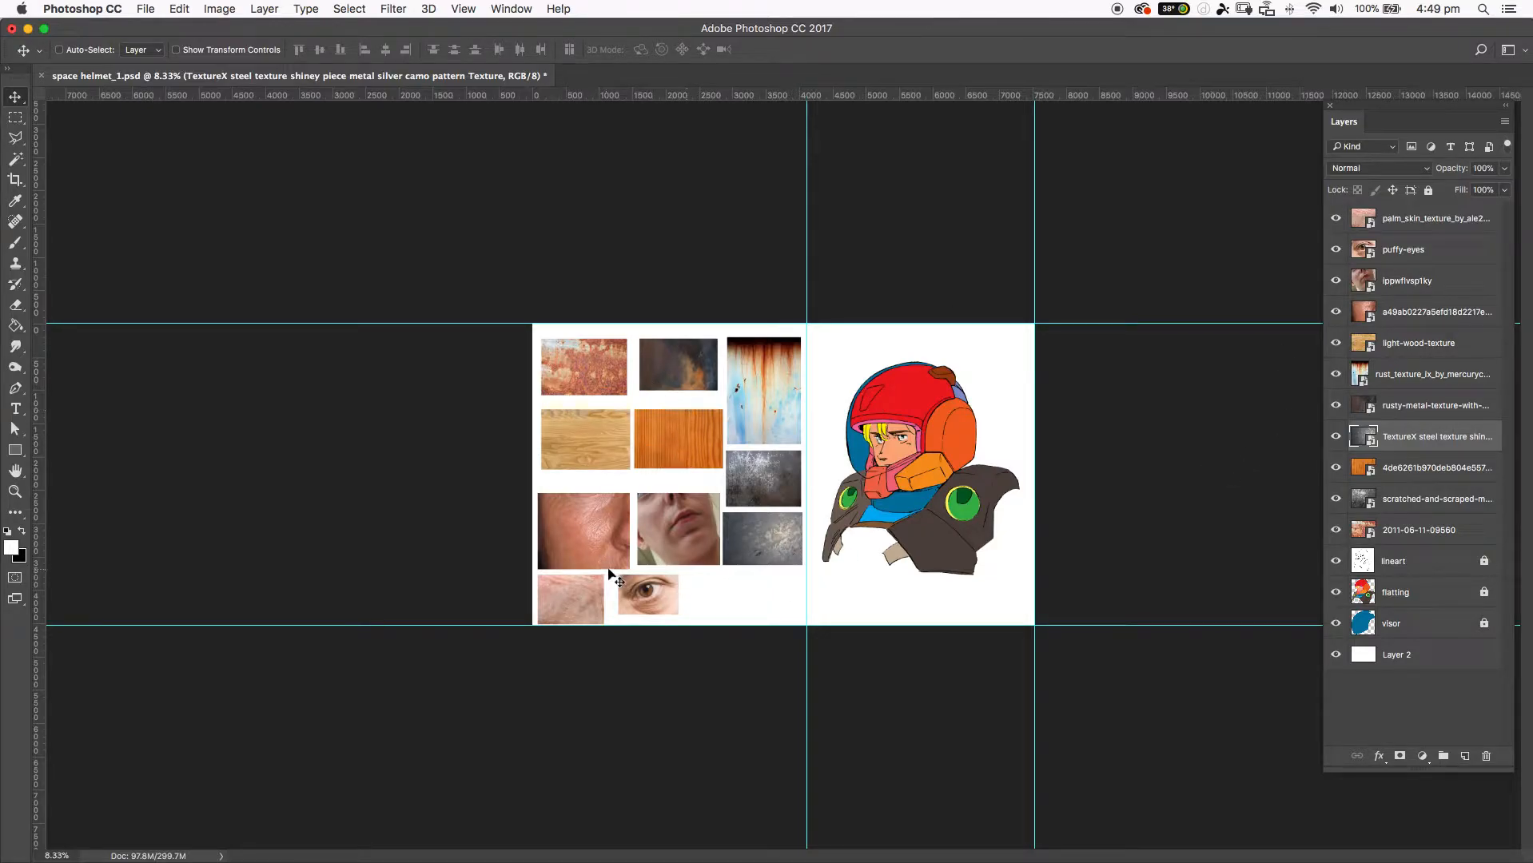
Move the Photoshop window aside to reach the textures folder in Finder and collapse its metal, rust, skin and wood subfolders.
{"action": "left_click_drag", "start_coordinate": [668, 27], "coordinate": [1250, 27]}
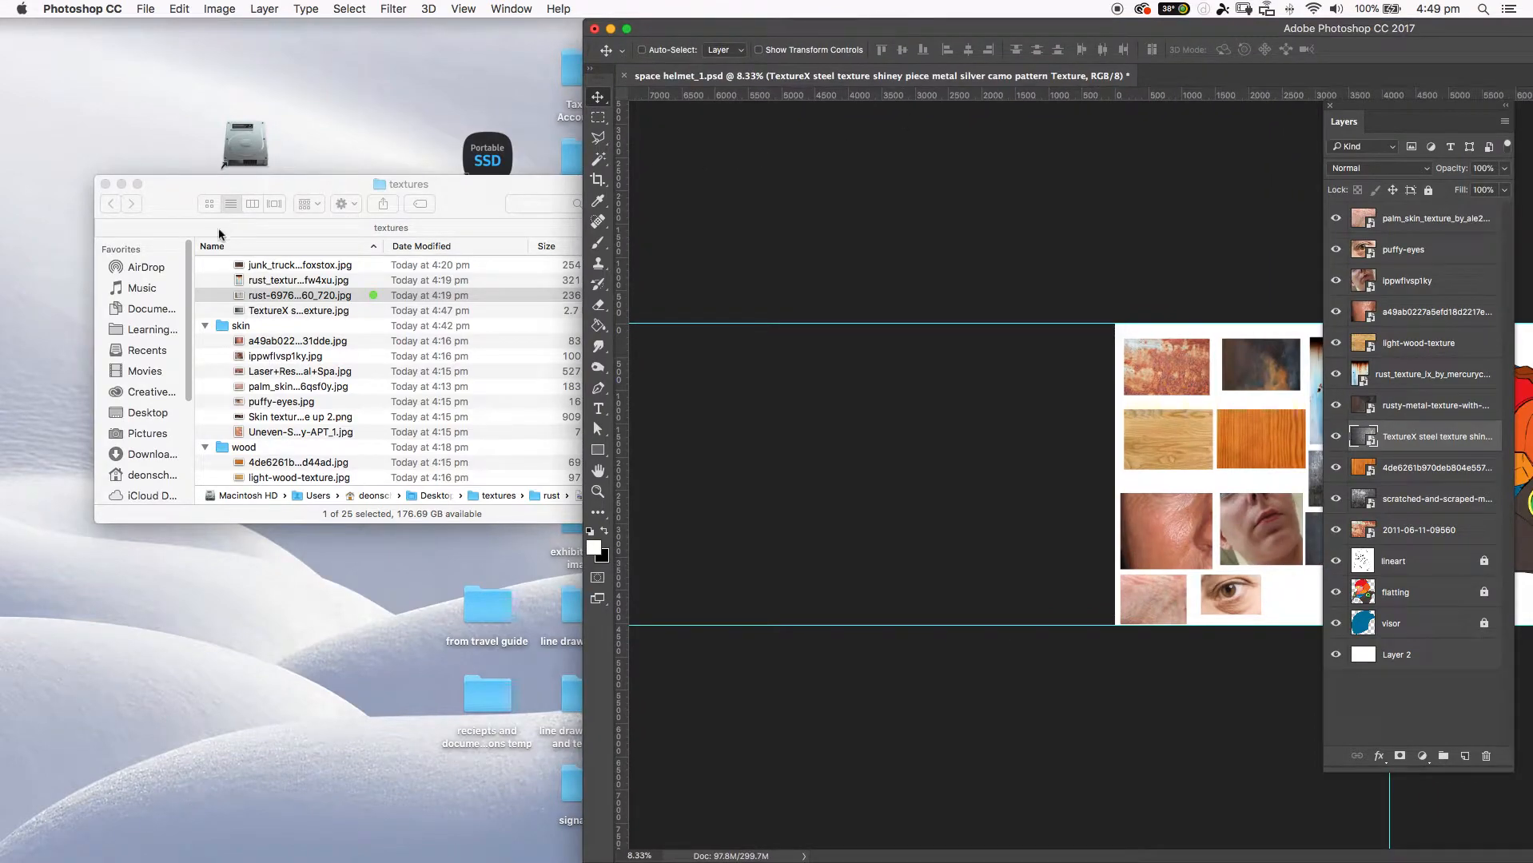
{"action": "left_click", "coordinate": [207, 330]}
{"action": "left_click", "coordinate": [204, 326]}
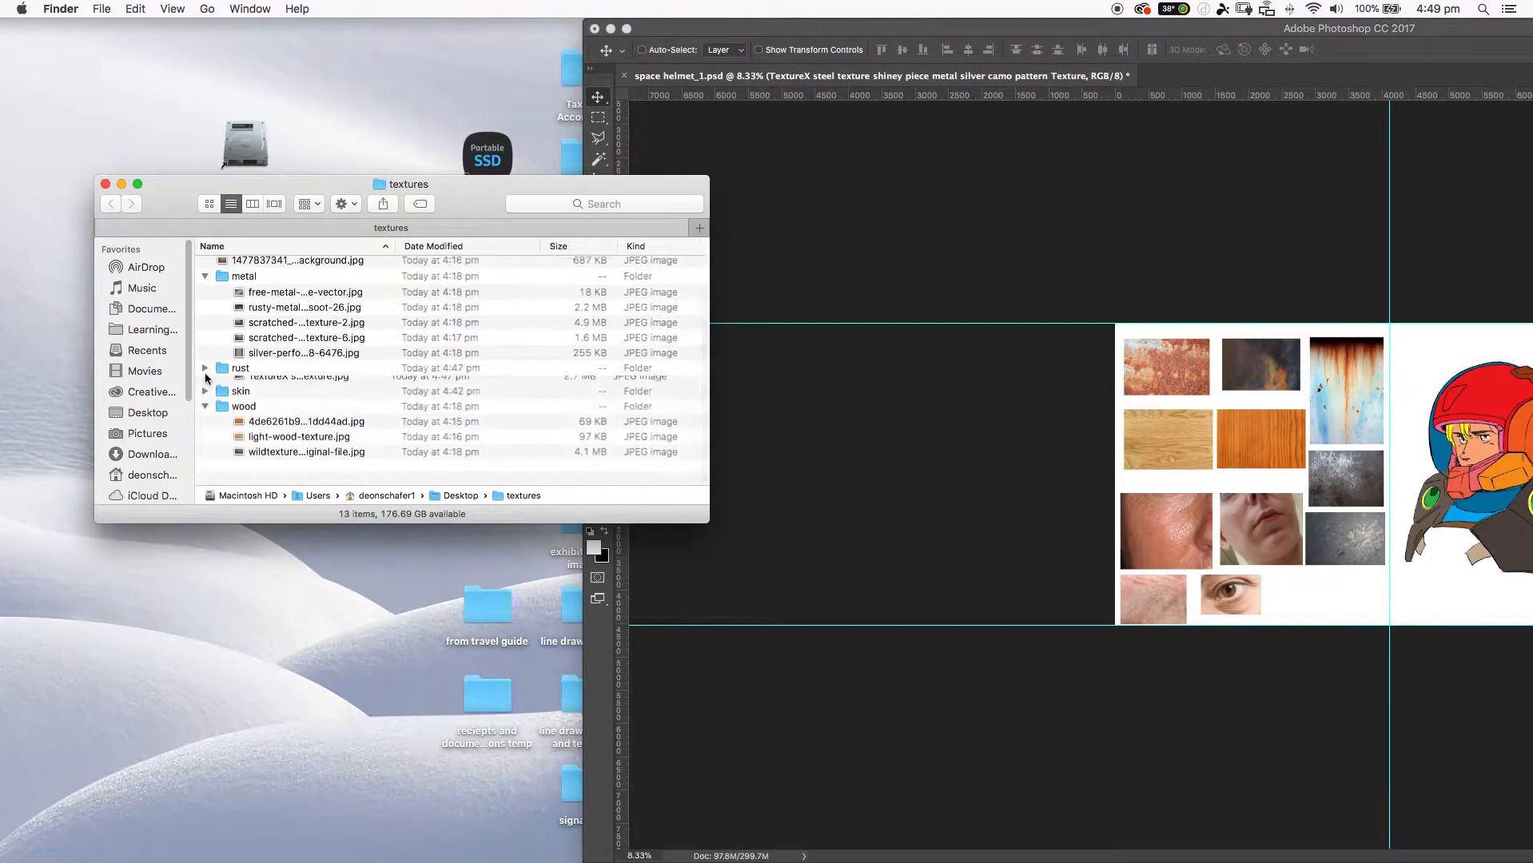
{"action": "left_click", "coordinate": [205, 403]}
{"action": "left_click", "coordinate": [206, 282]}
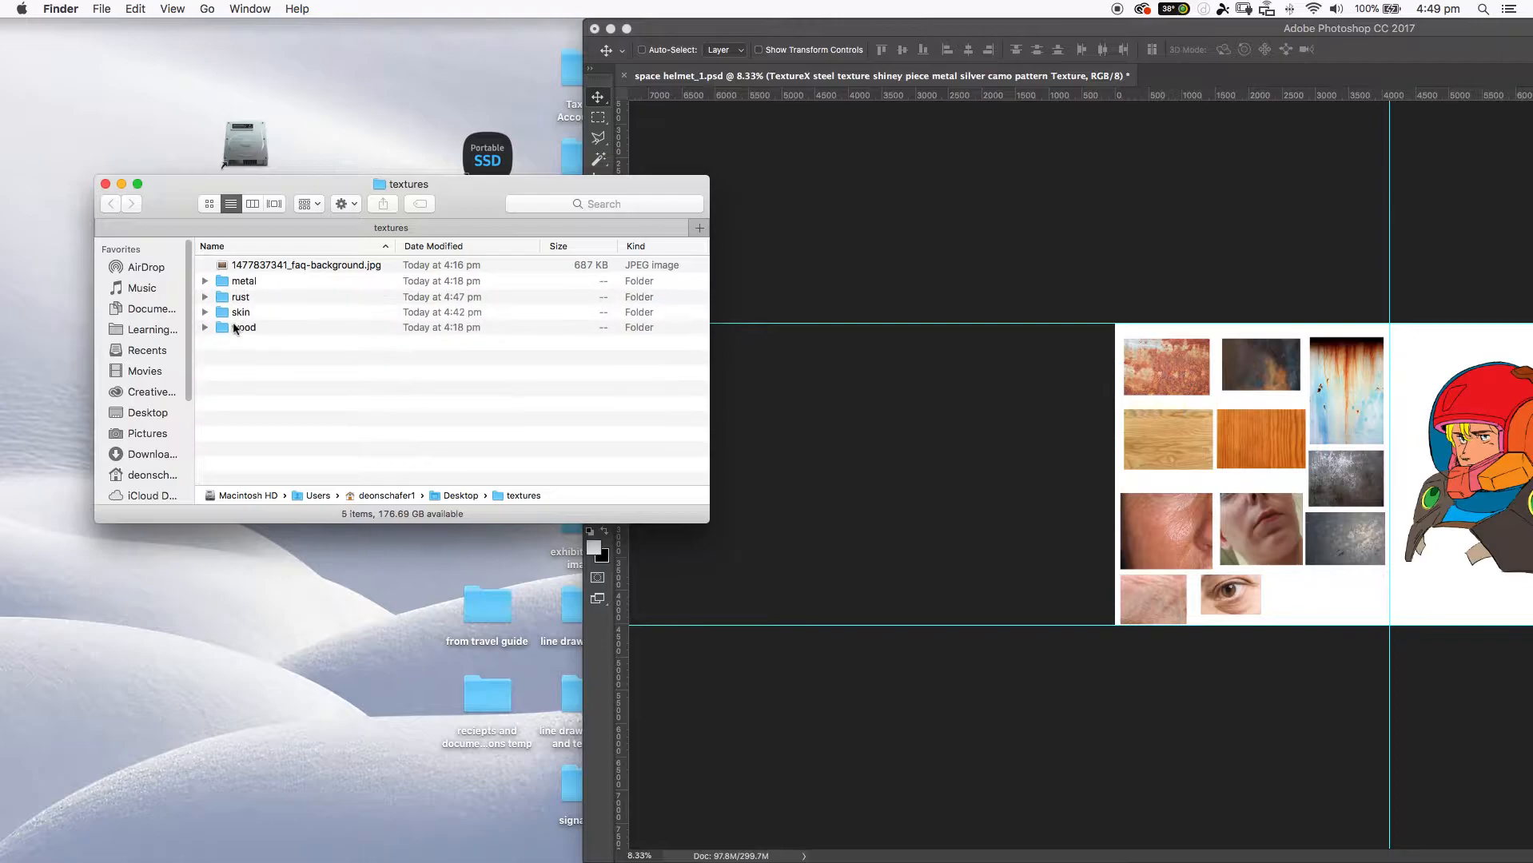
{"action": "left_click", "coordinate": [276, 266]}
{"action": "key", "text": "space"}
{"action": "key", "text": "space"}
{"action": "left_click_drag", "start_coordinate": [288, 267], "coordinate": [248, 326]}
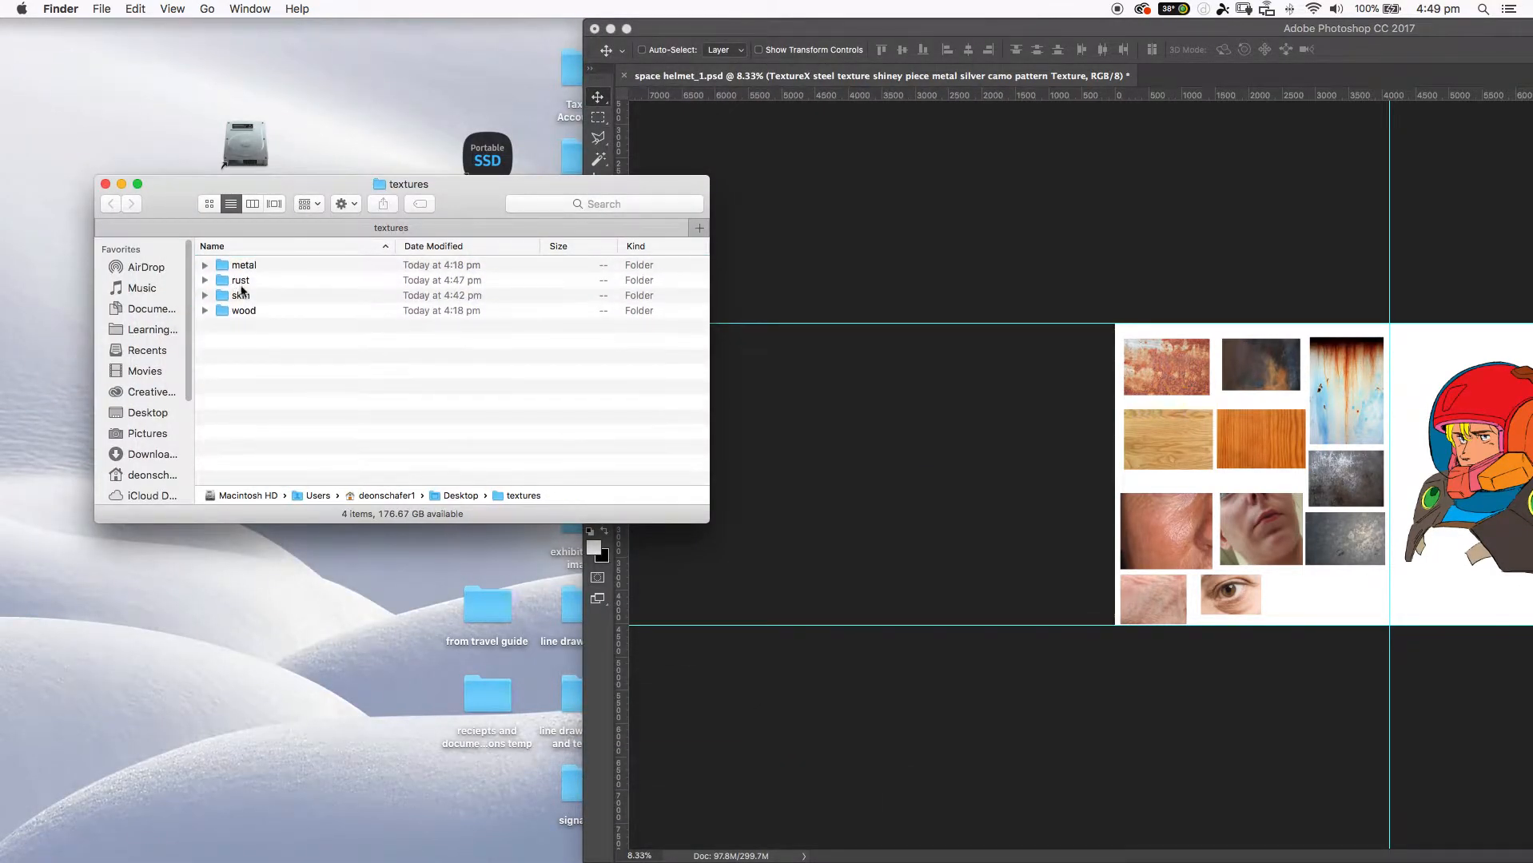
Reposition the textures folder window, make it narrower and taller, and move the Photoshop window back over the desktop.
{"action": "left_click_drag", "start_coordinate": [174, 203], "coordinate": [110, 75]}
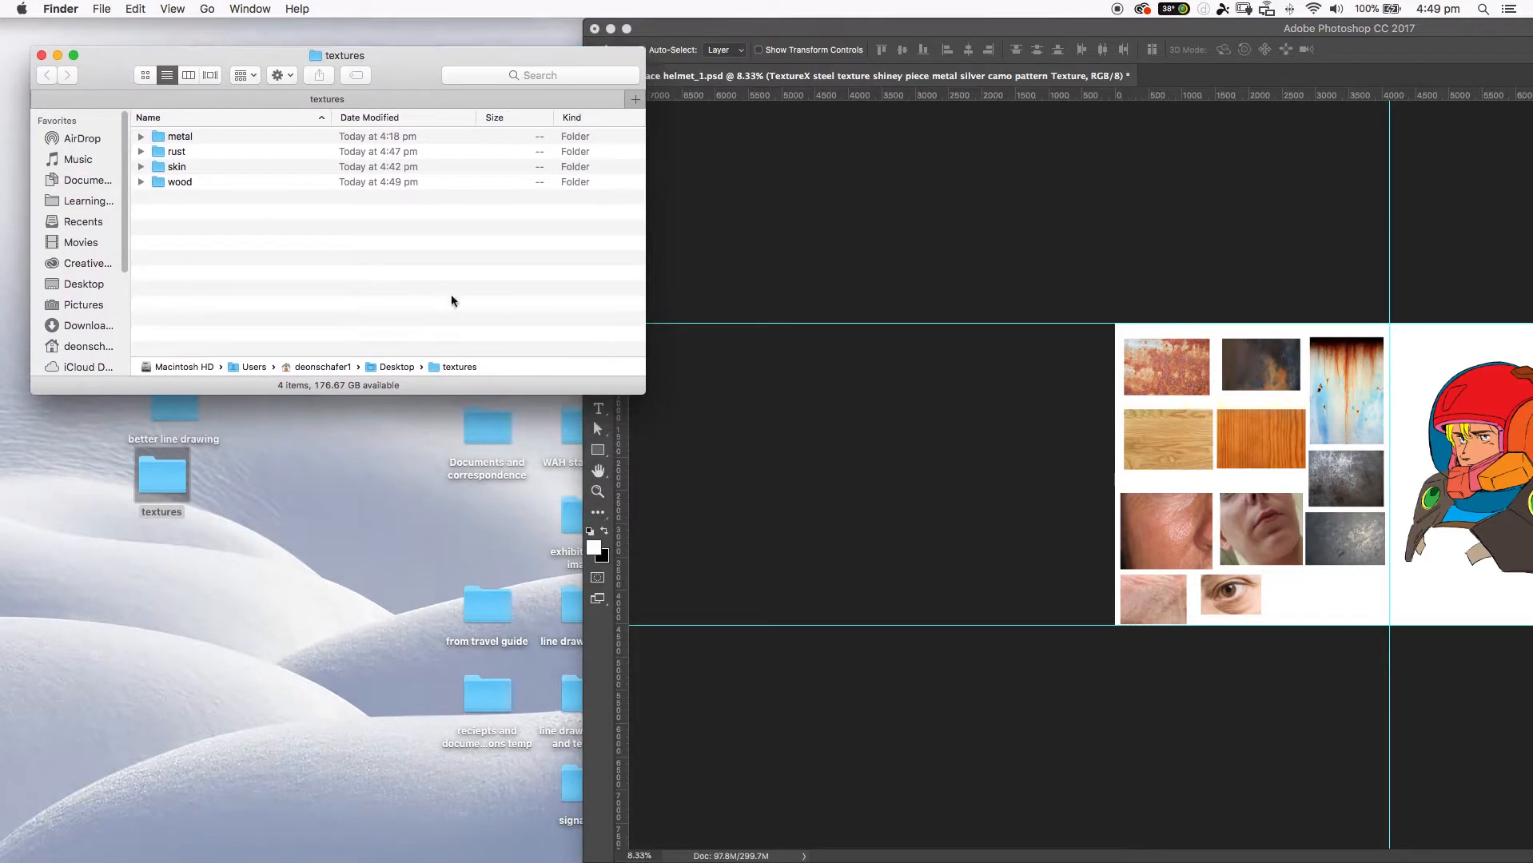
{"action": "left_click_drag", "start_coordinate": [647, 382], "coordinate": [572, 550]}
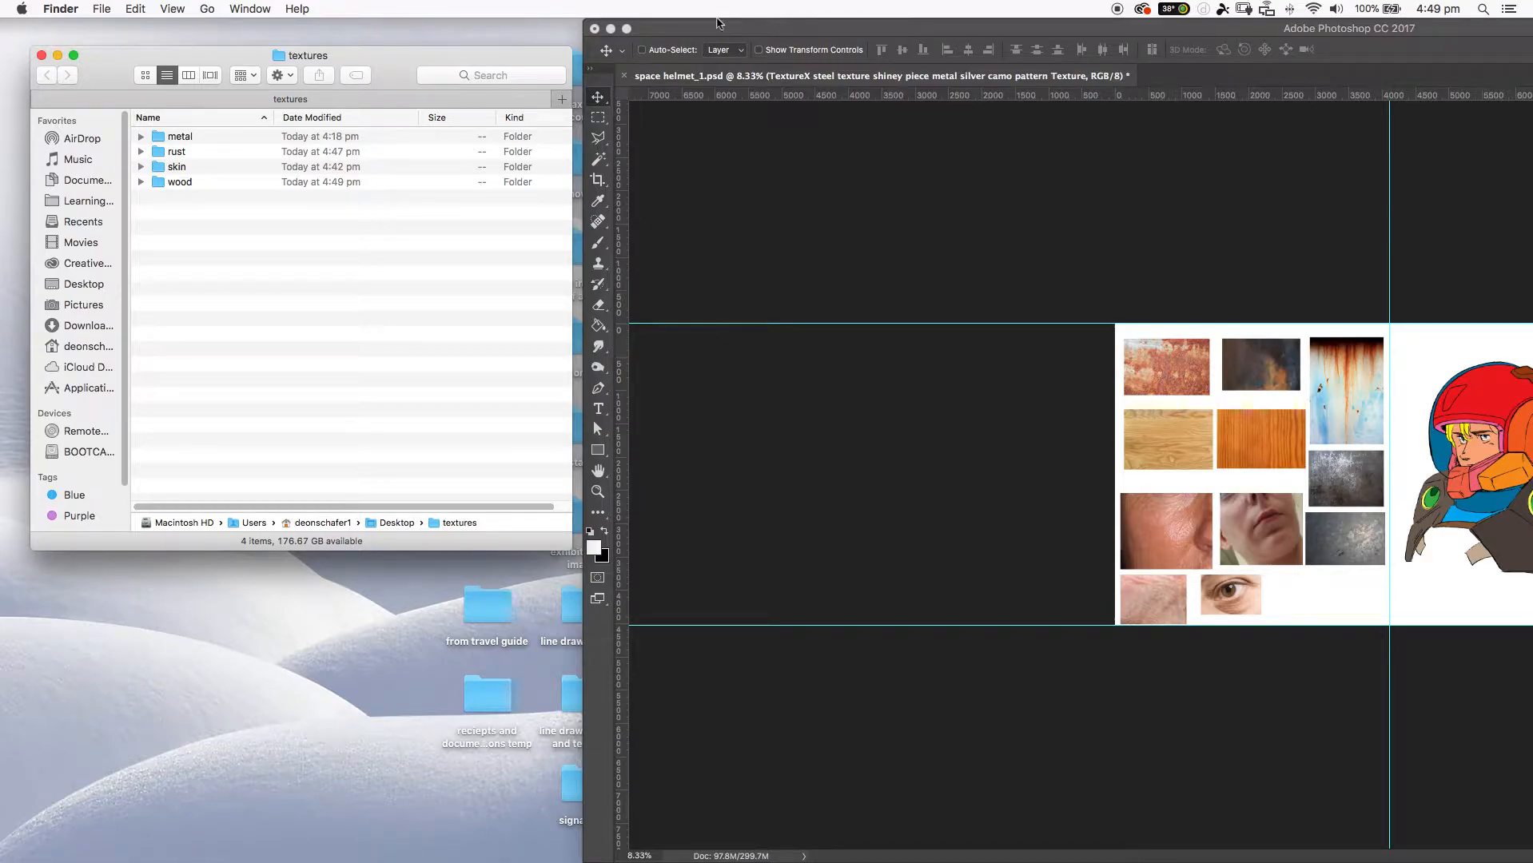
{"action": "left_click", "coordinate": [764, 30]}
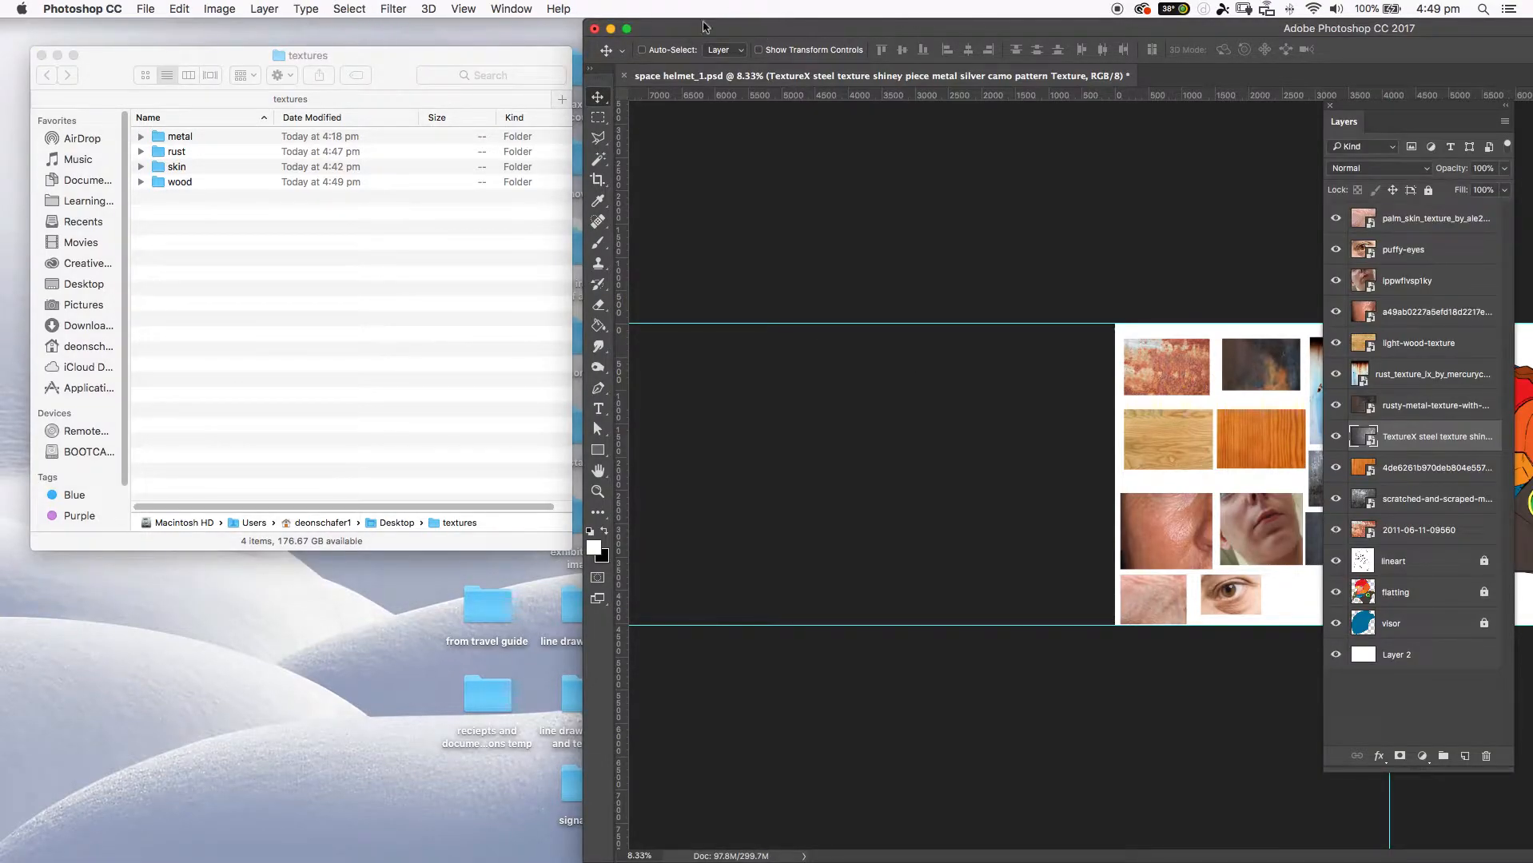
{"action": "left_click_drag", "start_coordinate": [755, 29], "coordinate": [243, 3]}
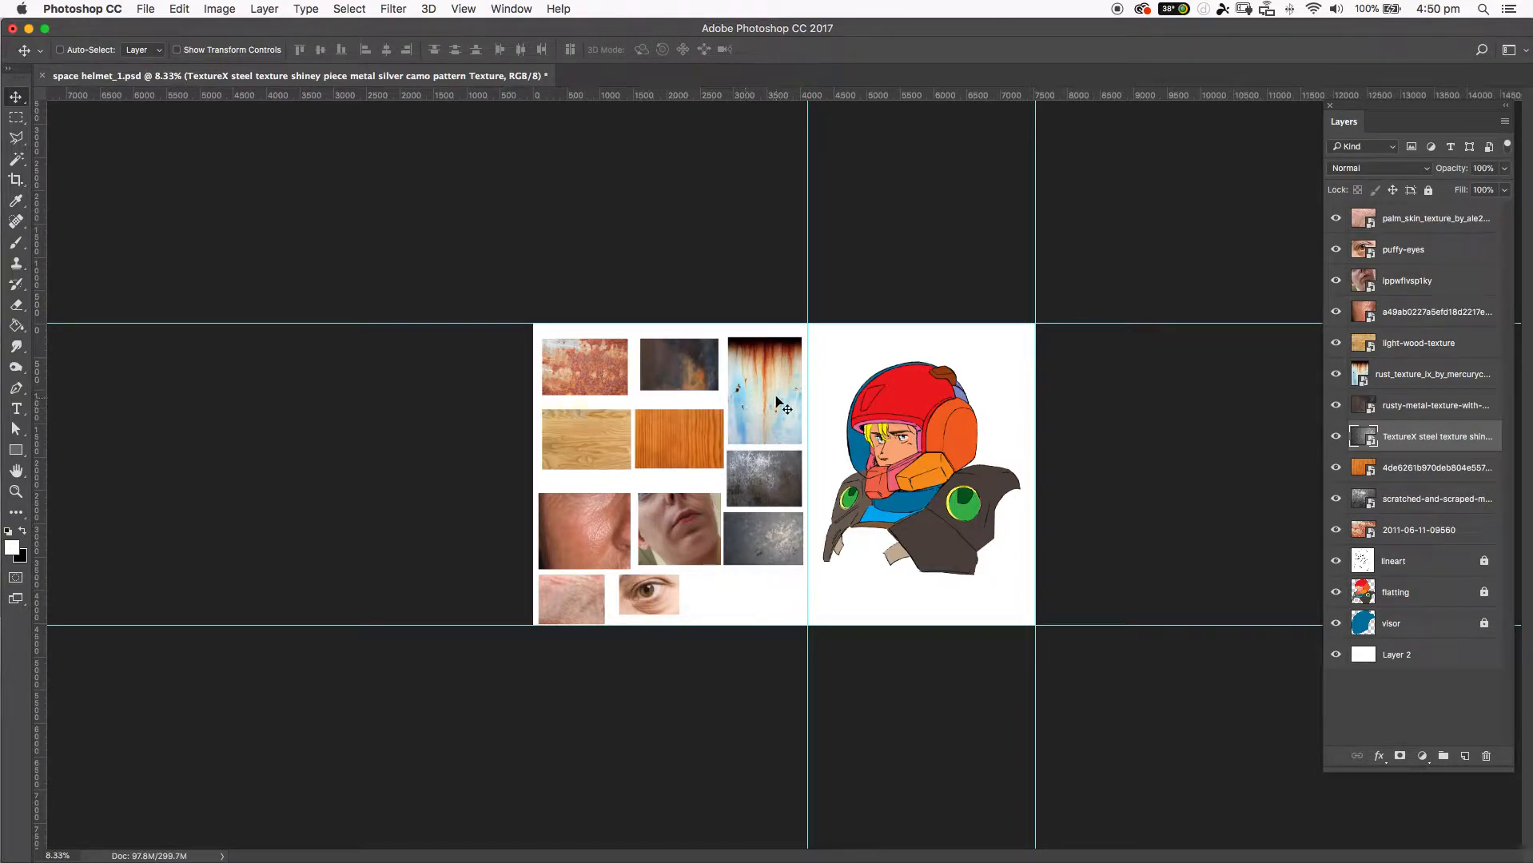
{"action": "left_click", "coordinate": [1444, 225]}
{"action": "left_click_drag", "start_coordinate": [689, 531], "coordinate": [777, 482]}
{"action": "key", "text": "super+z"}
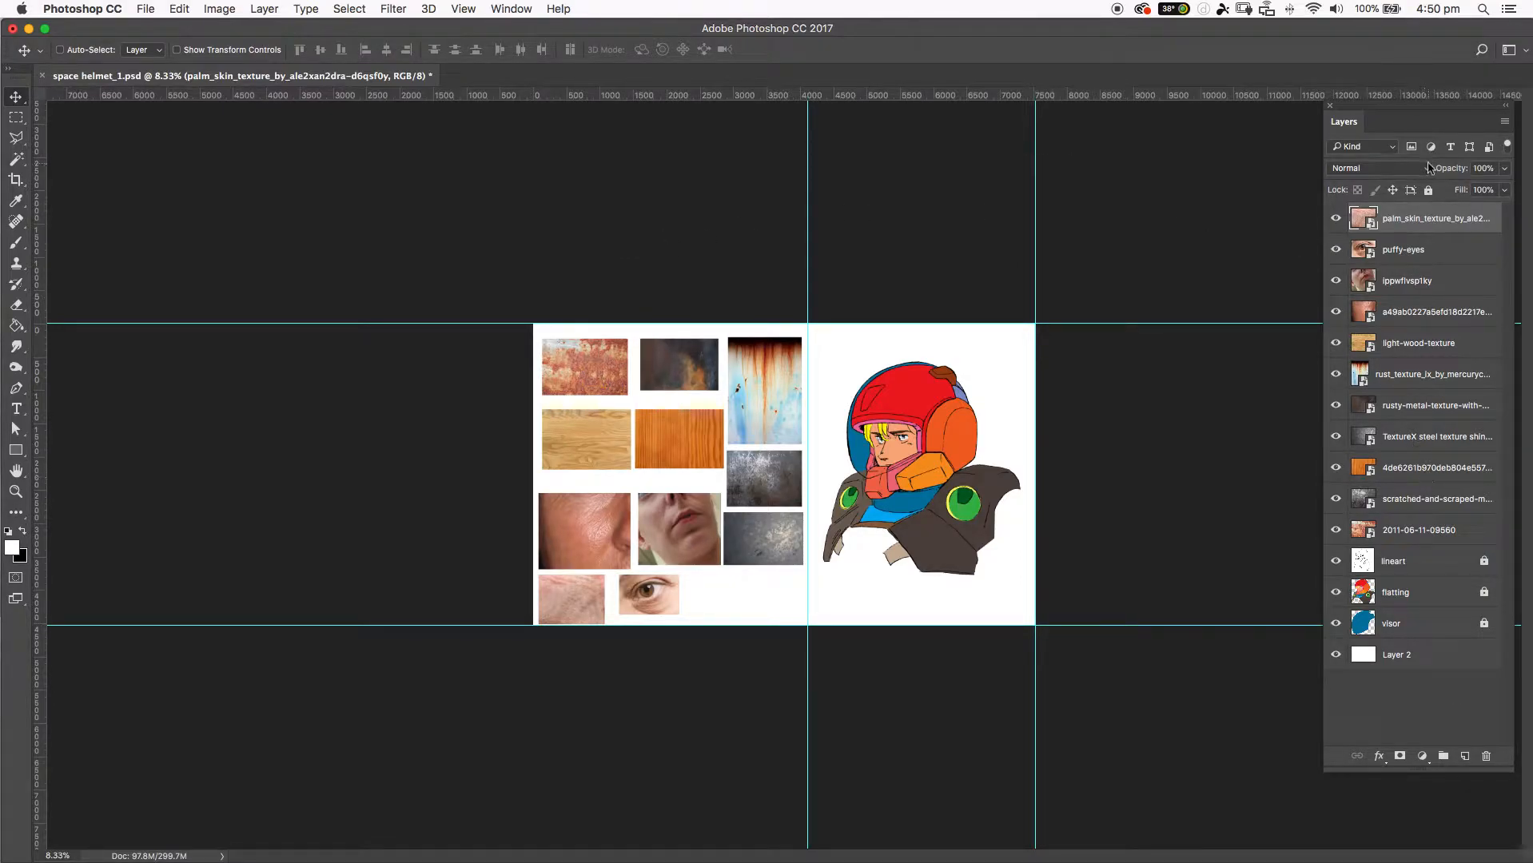
{"action": "left_click", "coordinate": [1431, 530], "text": "shift"}
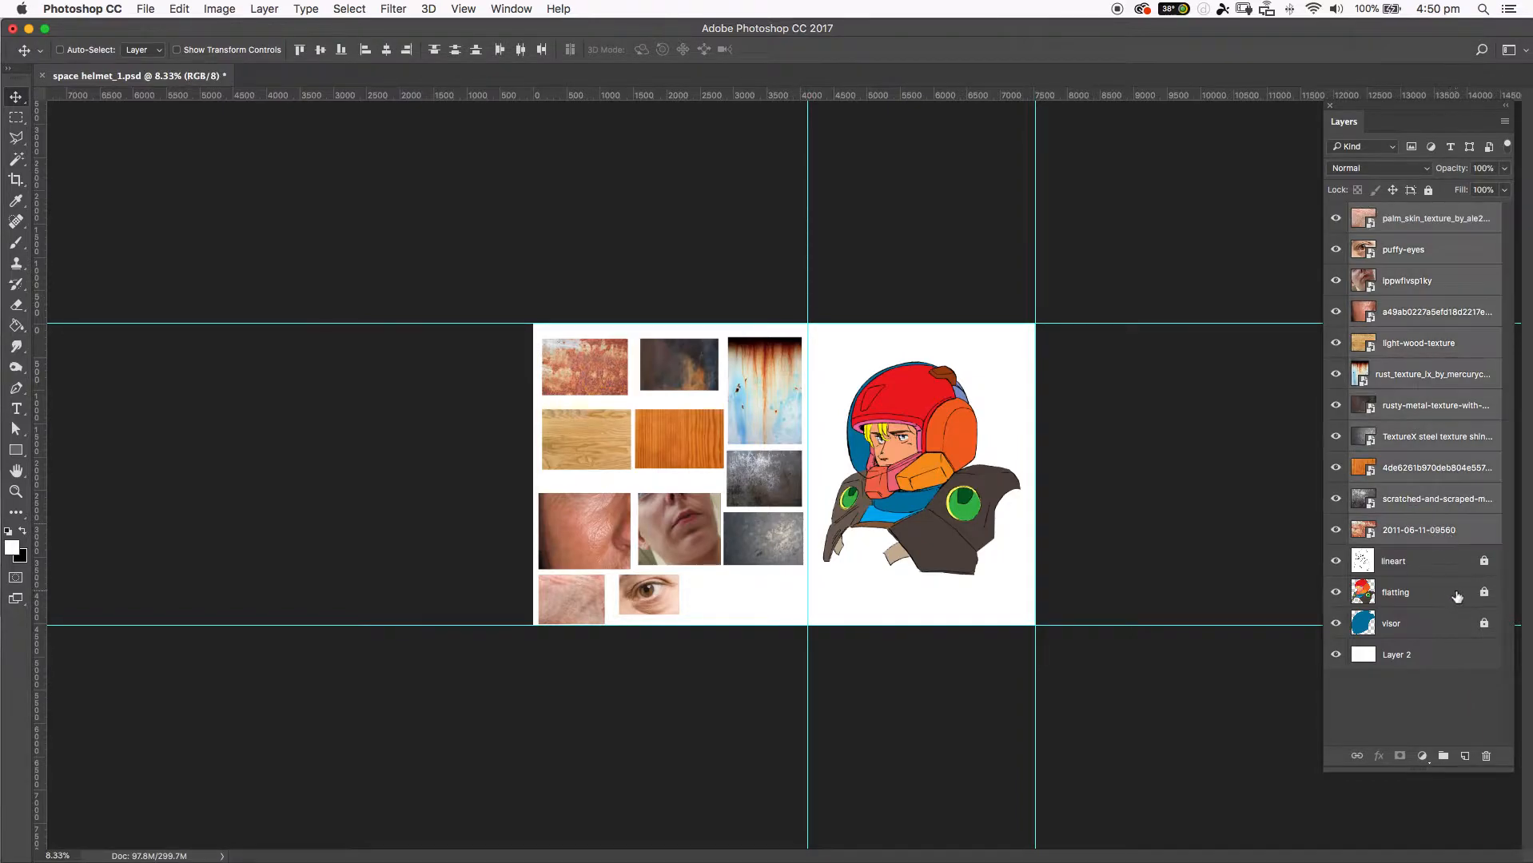
{"action": "left_click", "coordinate": [1444, 757]}
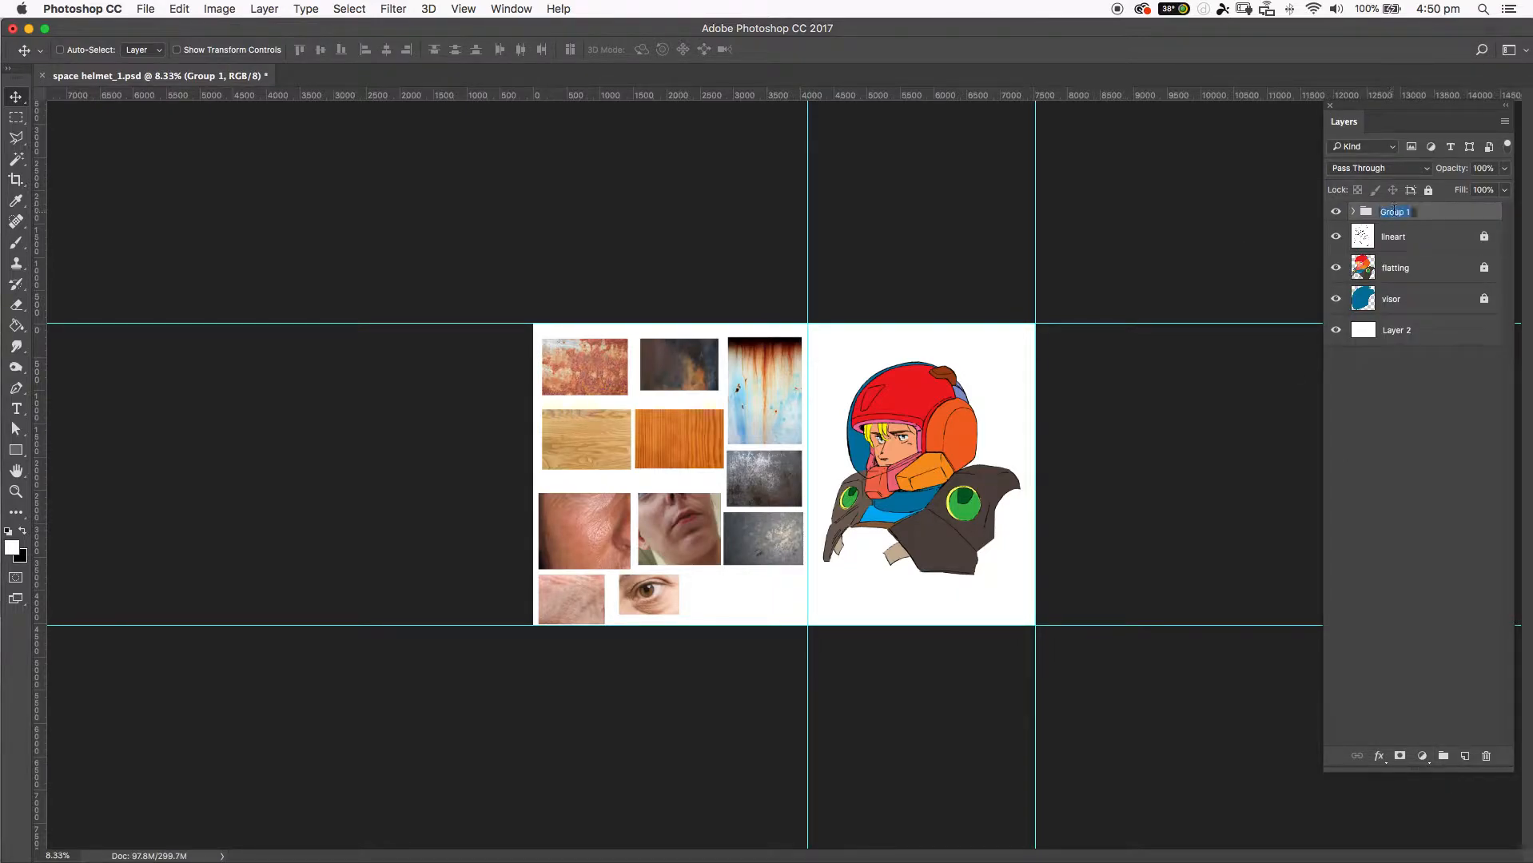
{"action": "type", "text": "textures"}
{"action": "key", "text": "Return"}
Look through the textures group's contents and give the group a green color label.
{"action": "left_click", "coordinate": [1353, 212]}
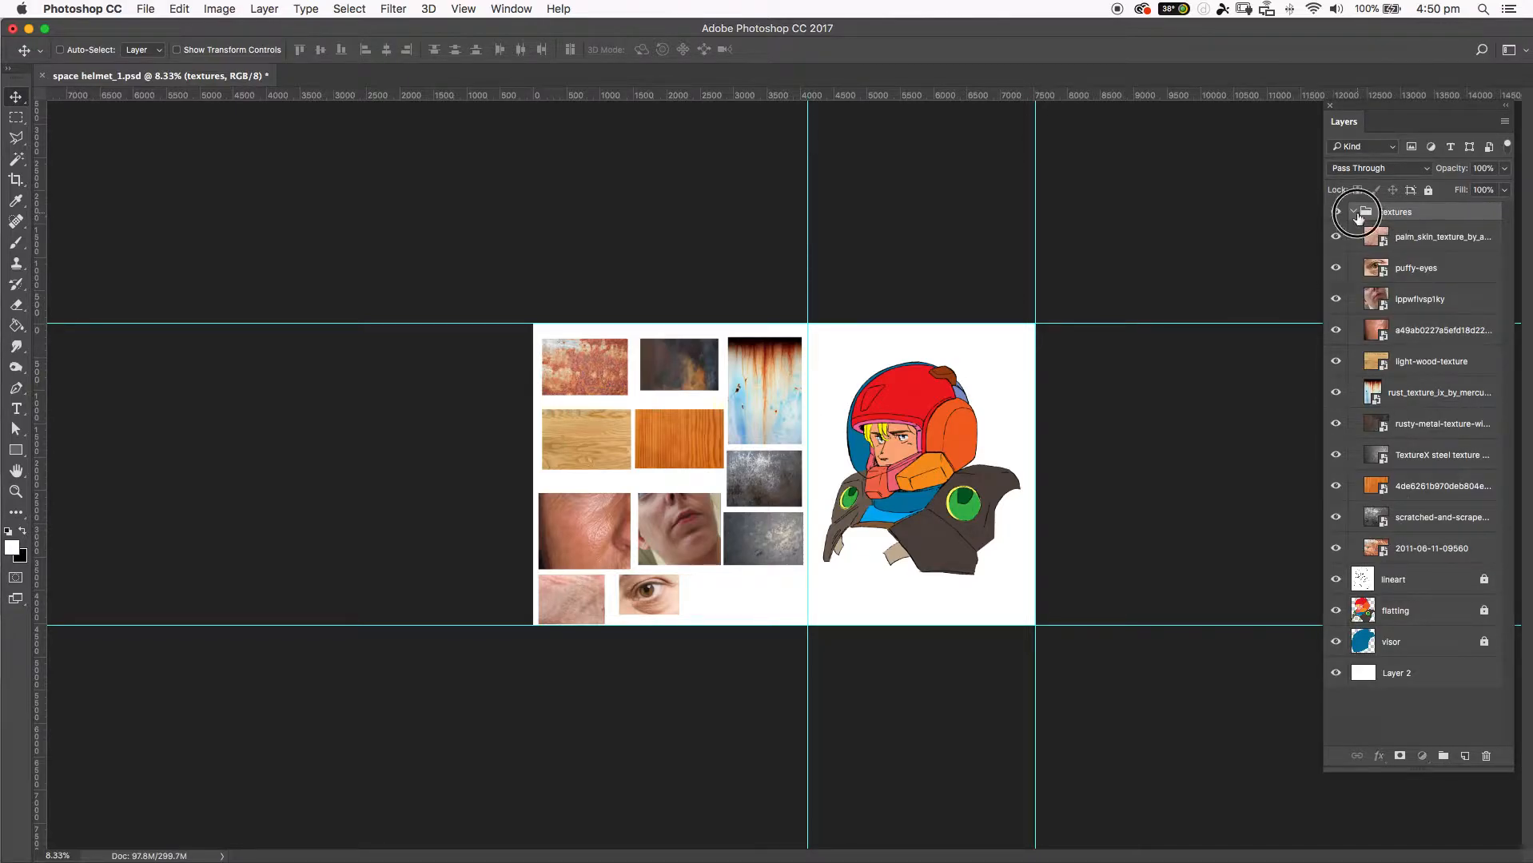
{"action": "left_click", "coordinate": [1354, 212]}
{"action": "right_click", "coordinate": [1389, 214]}
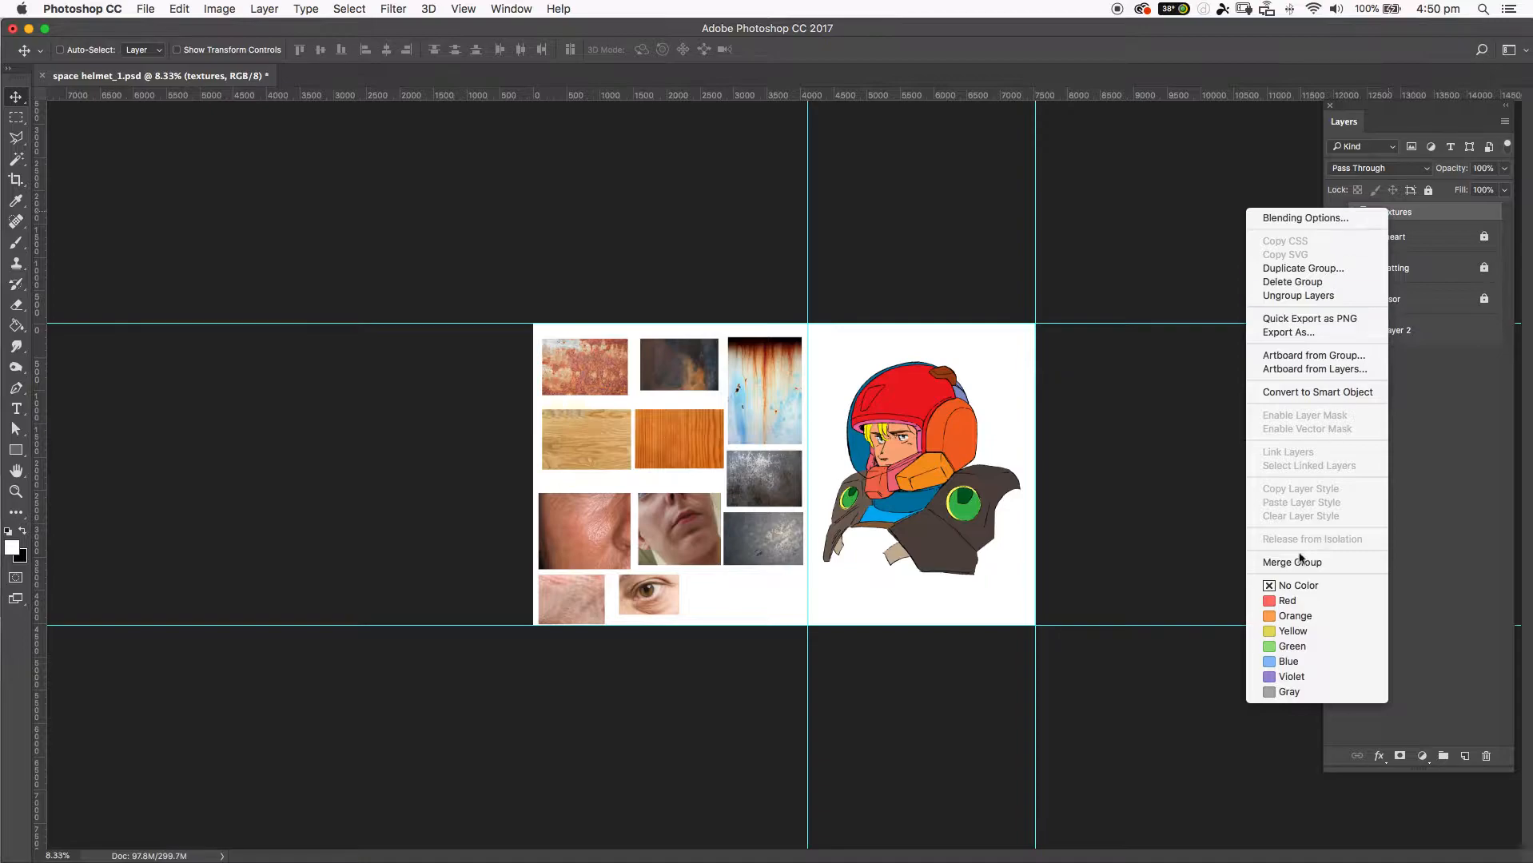
{"action": "left_click", "coordinate": [1290, 646]}
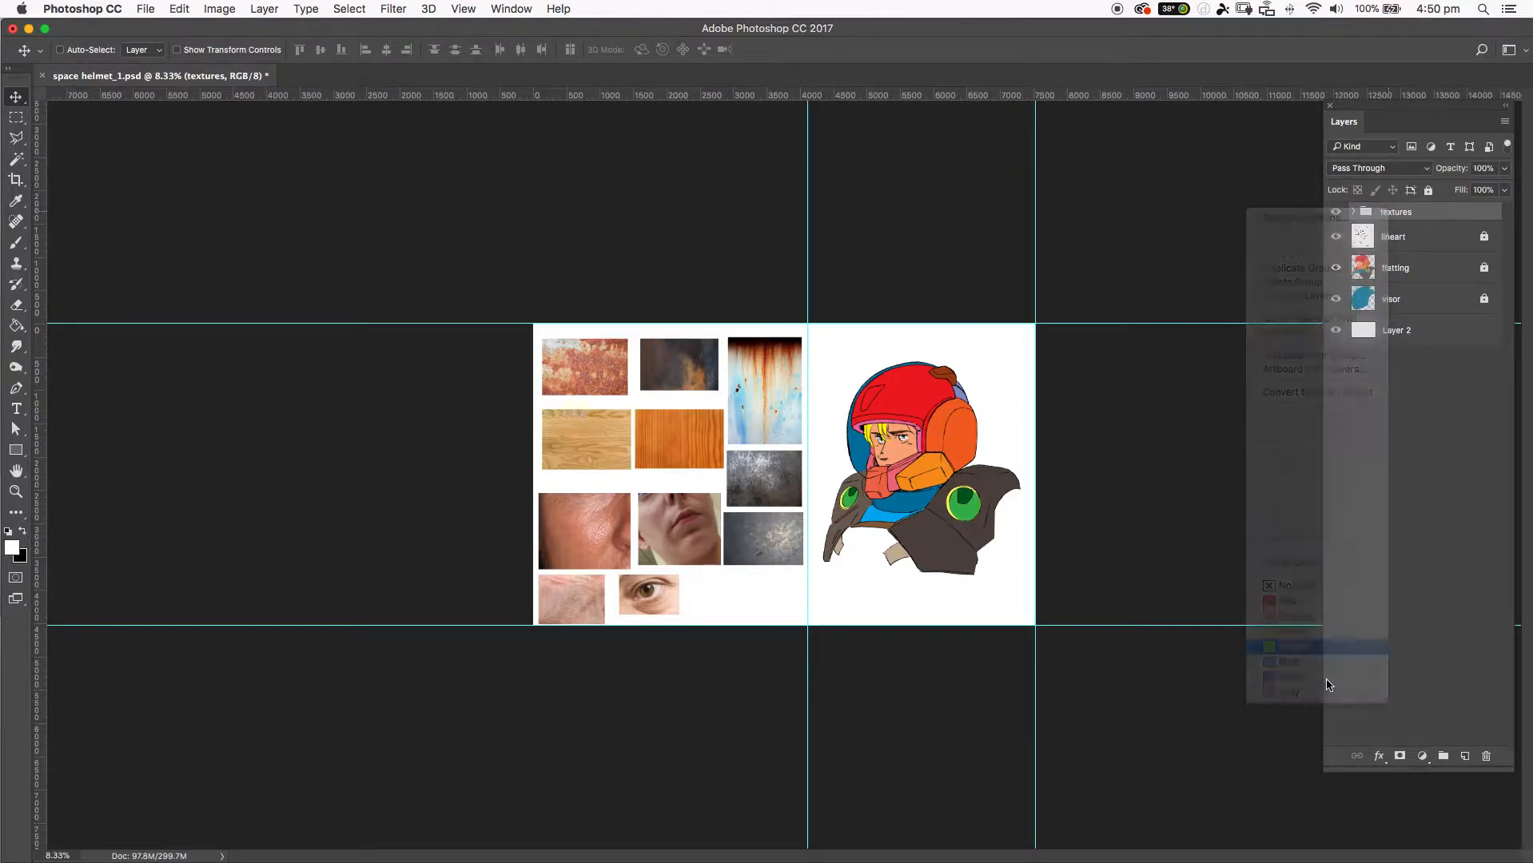
Set the textures group's color label to red and deselect the group.
{"action": "right_click", "coordinate": [1365, 215]}
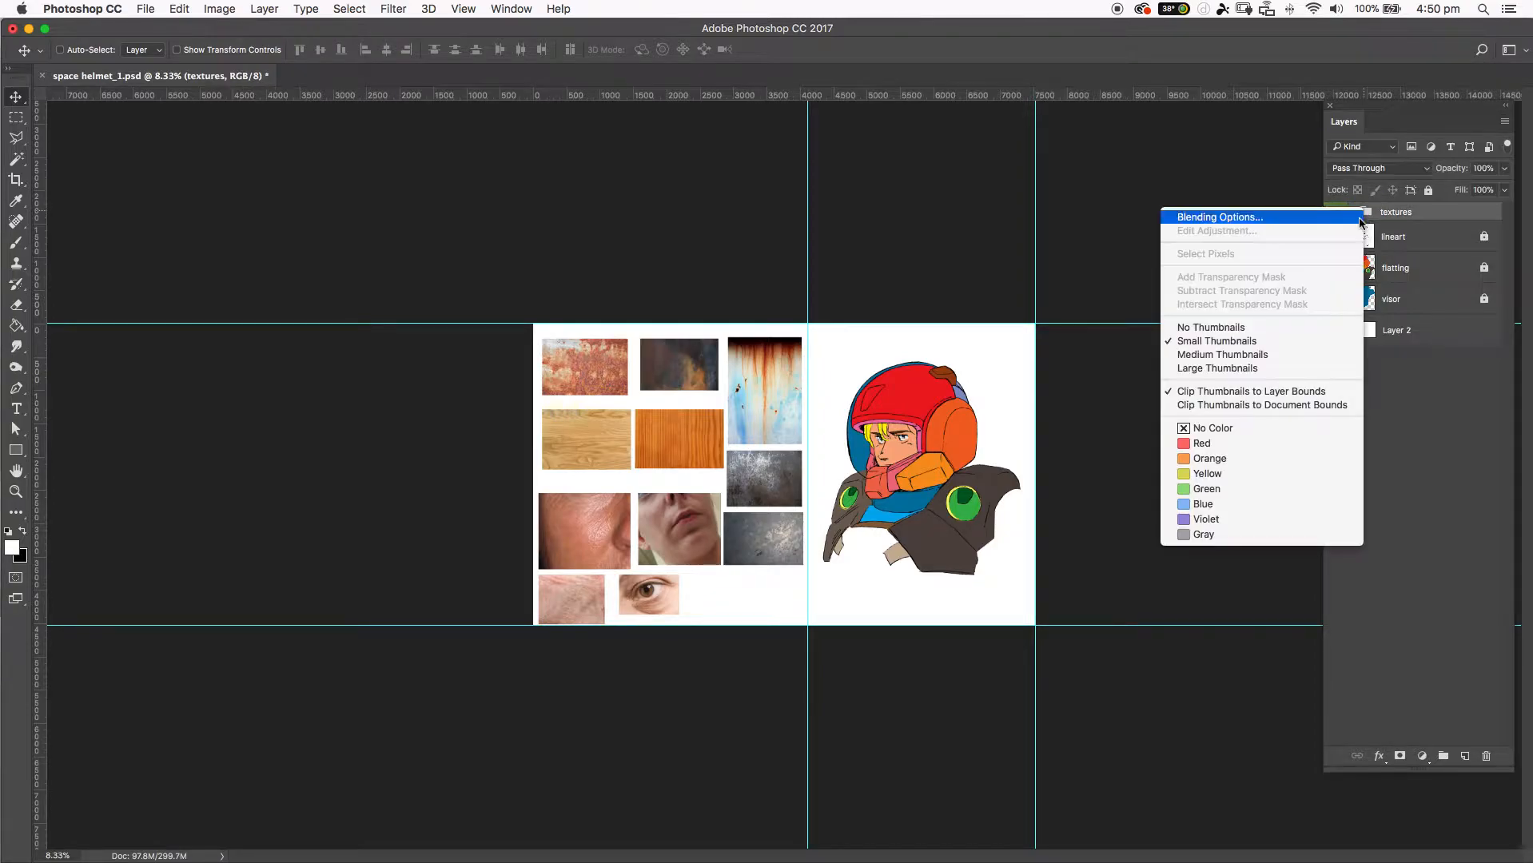
{"action": "left_click", "coordinate": [1217, 442]}
{"action": "left_click", "coordinate": [1413, 439]}
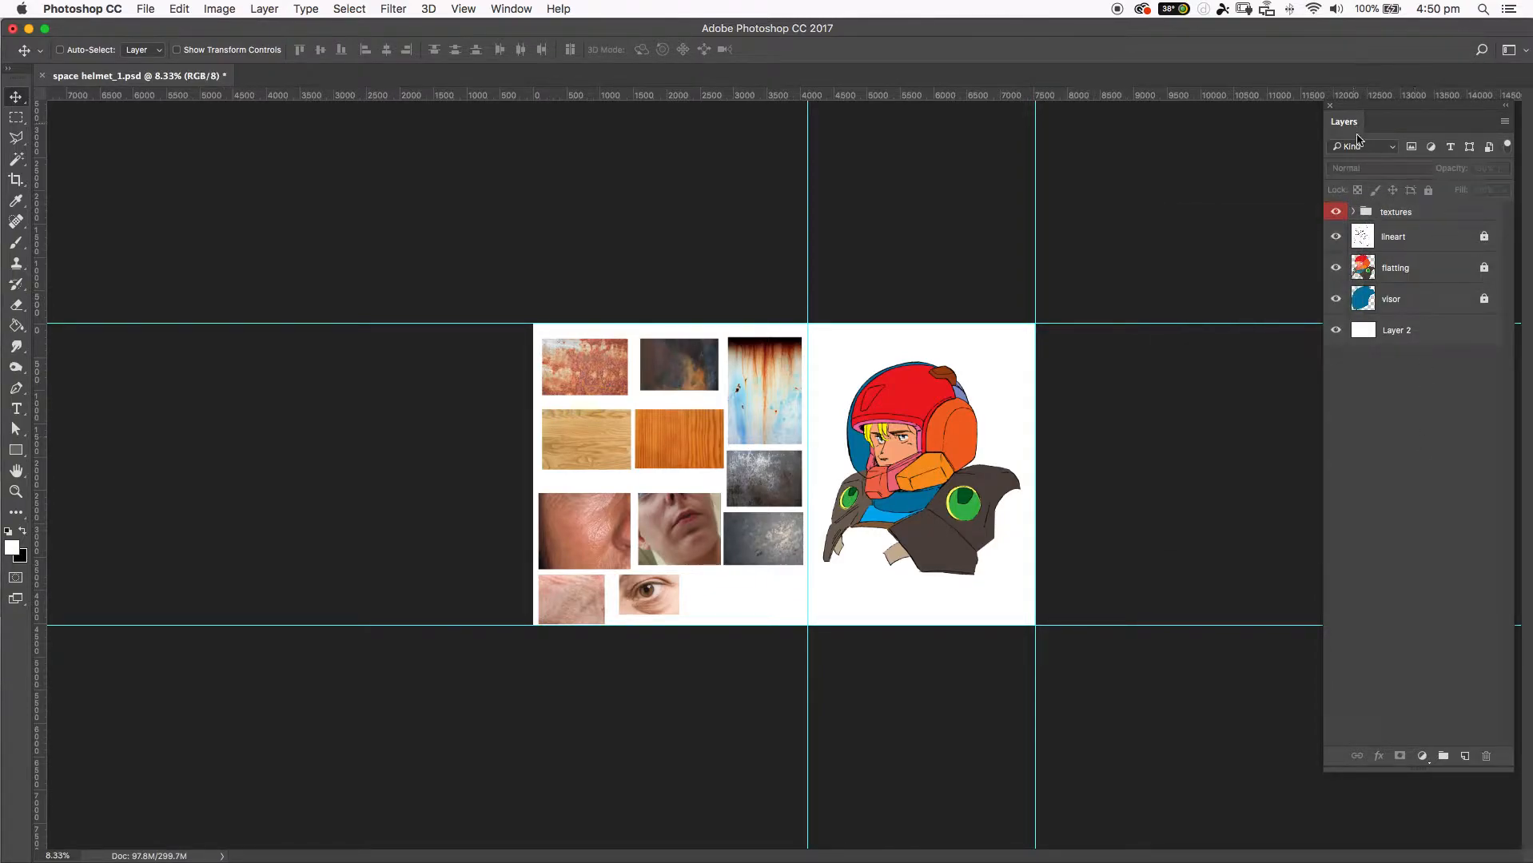
Toggle the textures group's visibility and expand and collapse it to review the layers it contains.
{"action": "left_click", "coordinate": [1391, 239]}
{"action": "left_click", "coordinate": [1336, 212]}
{"action": "left_click", "coordinate": [1336, 211]}
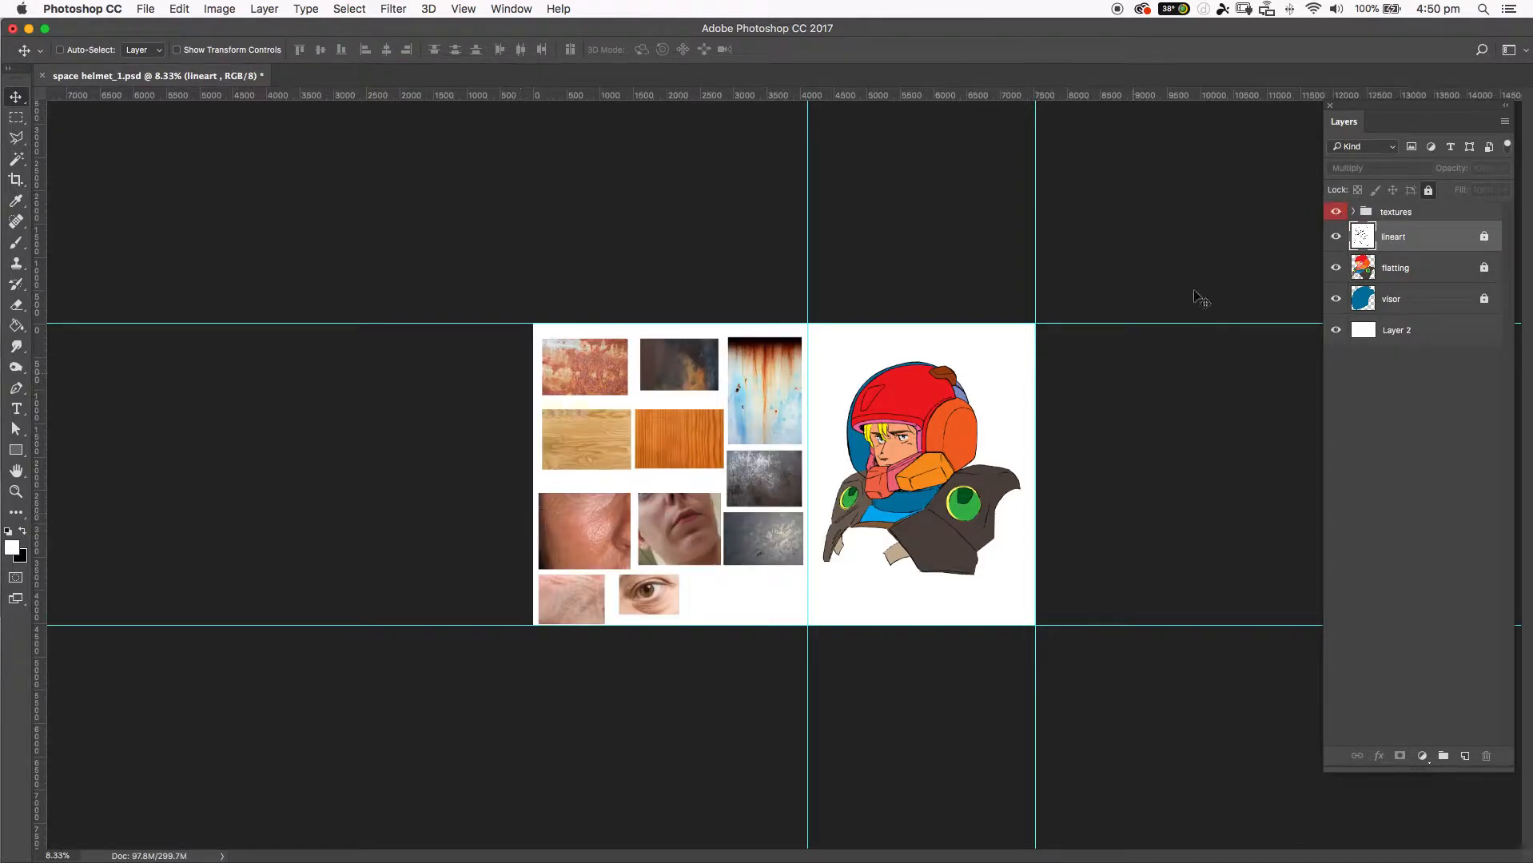
{"action": "left_click", "coordinate": [1355, 212]}
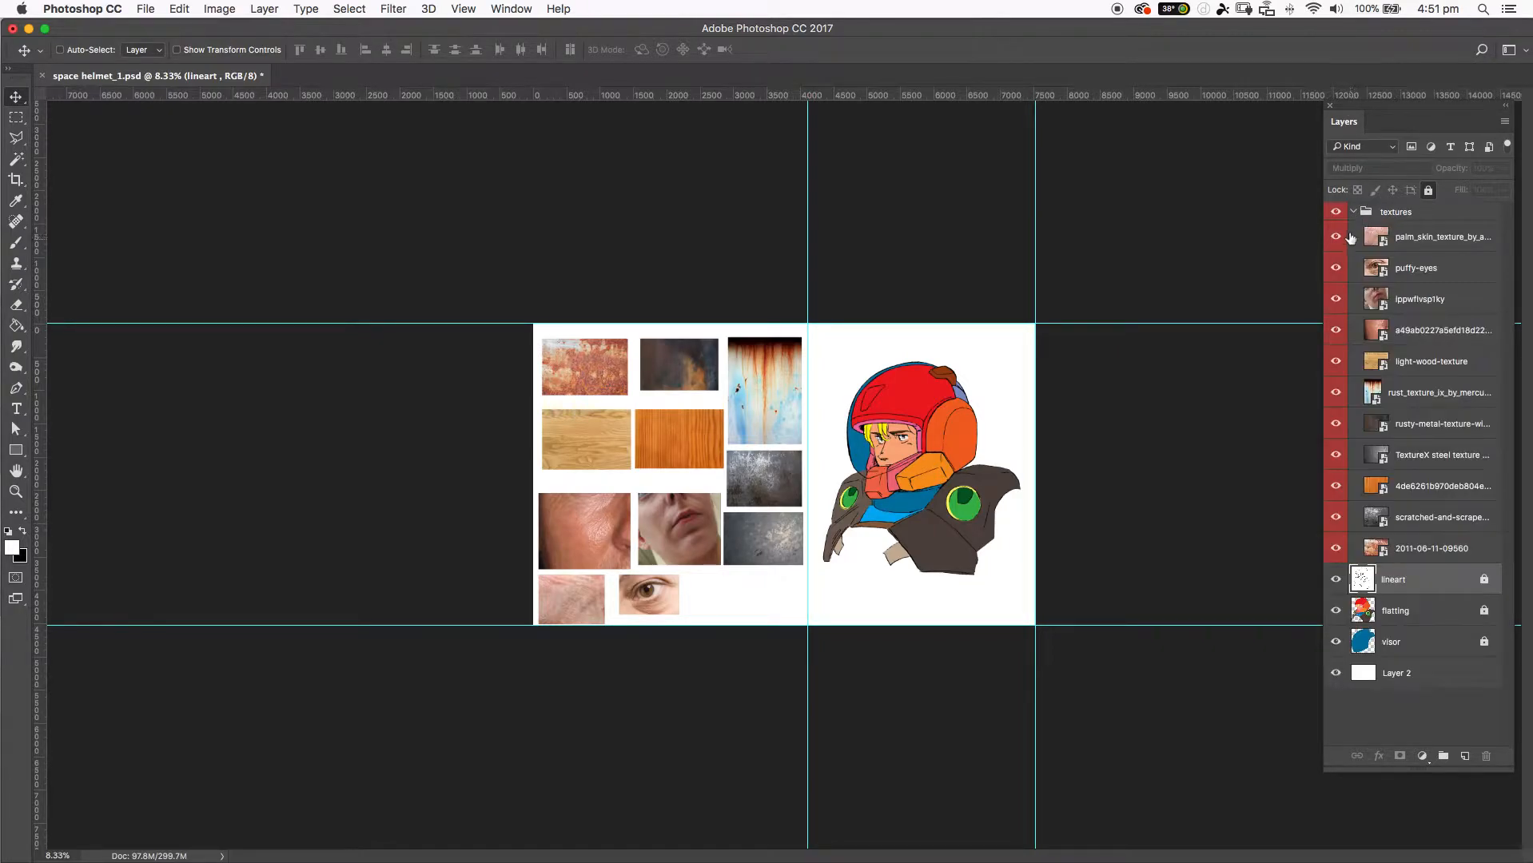
{"action": "left_click", "coordinate": [1354, 213]}
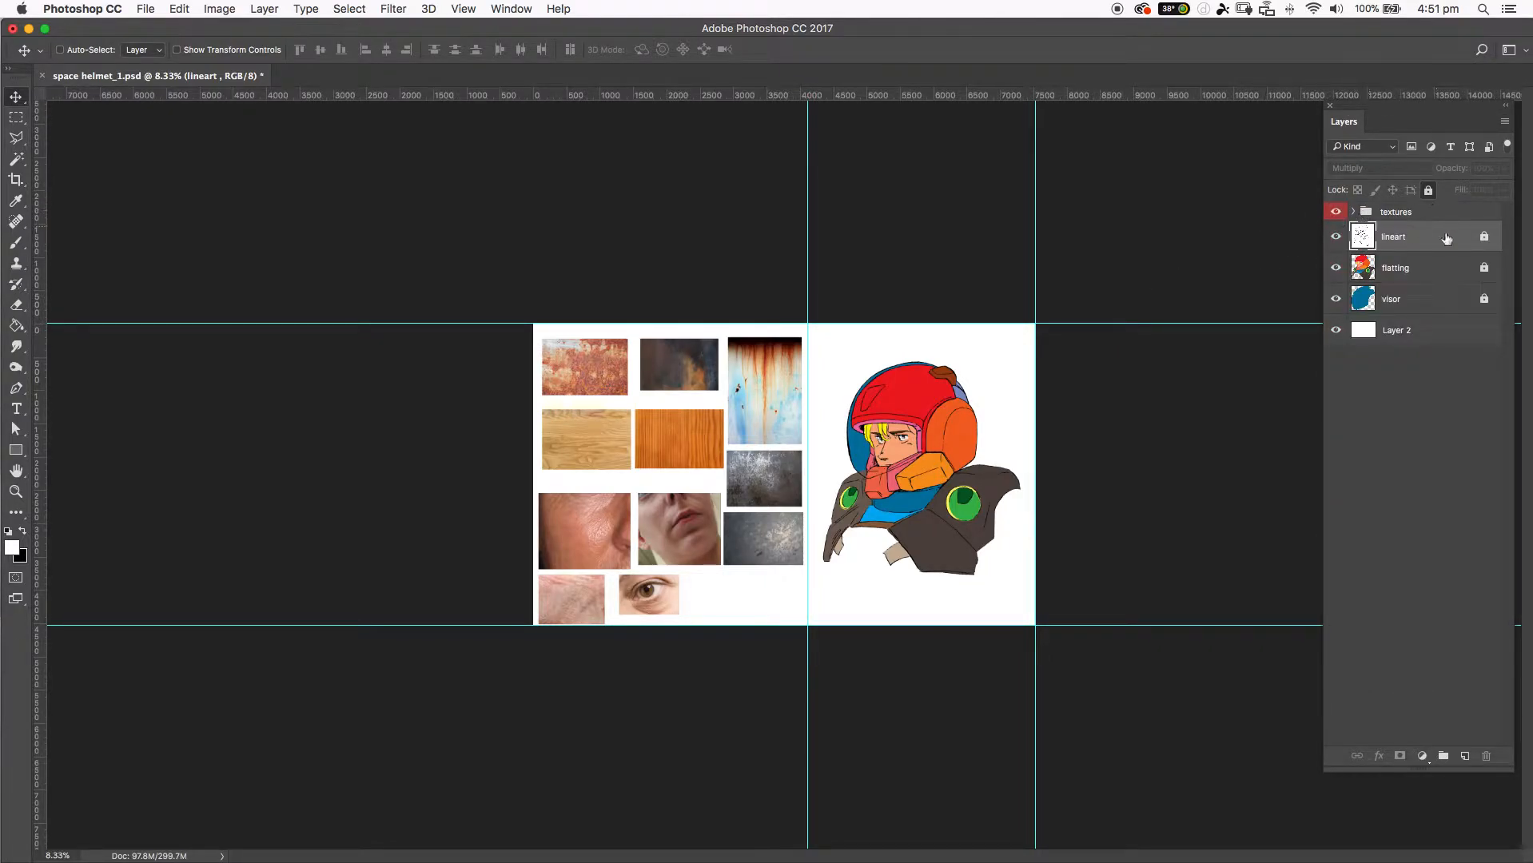
{"action": "left_click", "coordinate": [1353, 213]}
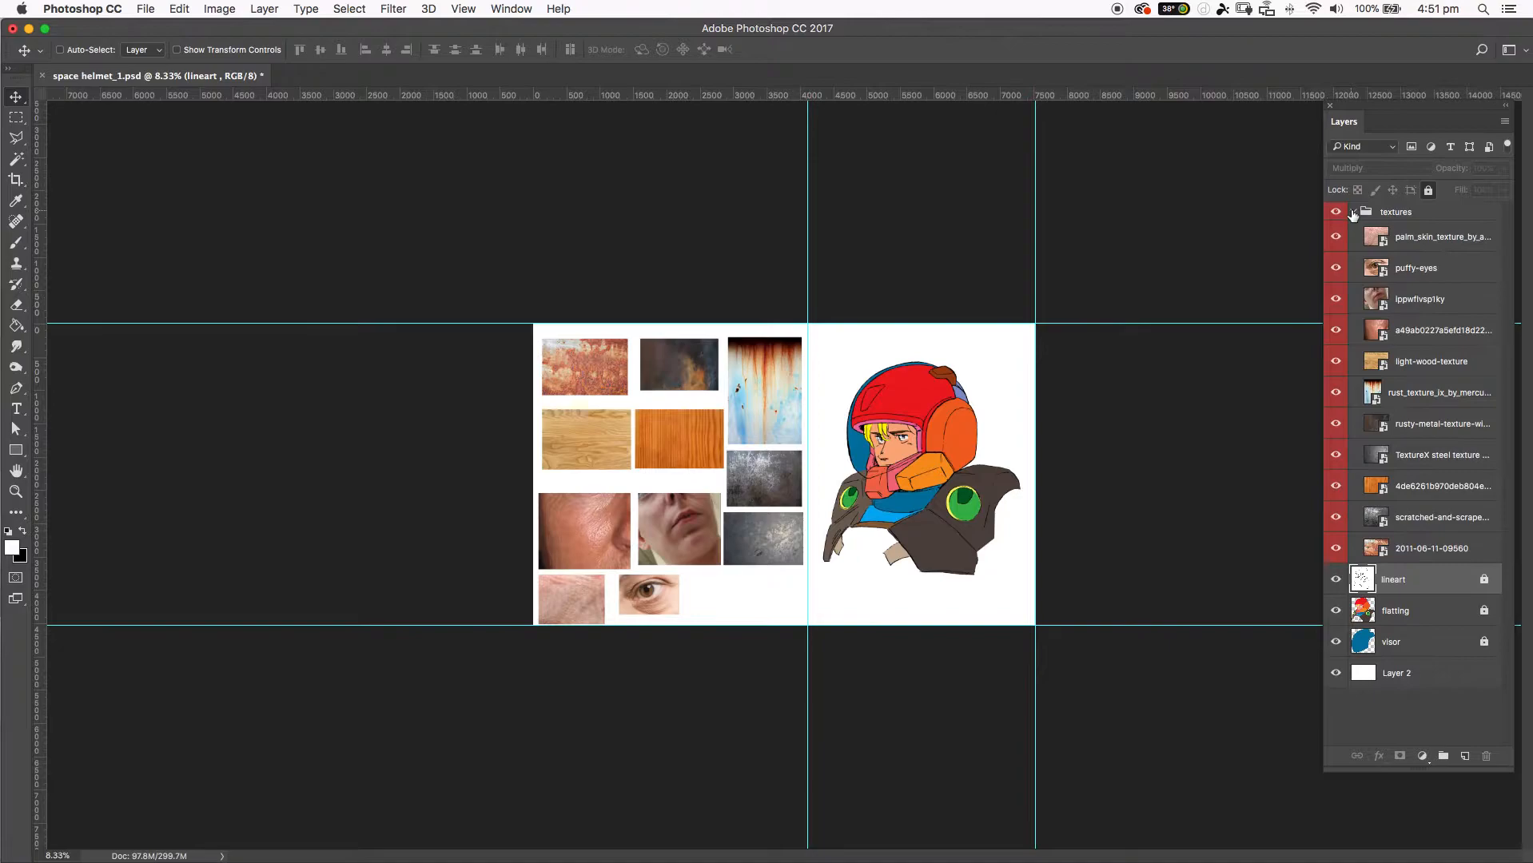
{"action": "left_click", "coordinate": [1354, 212]}
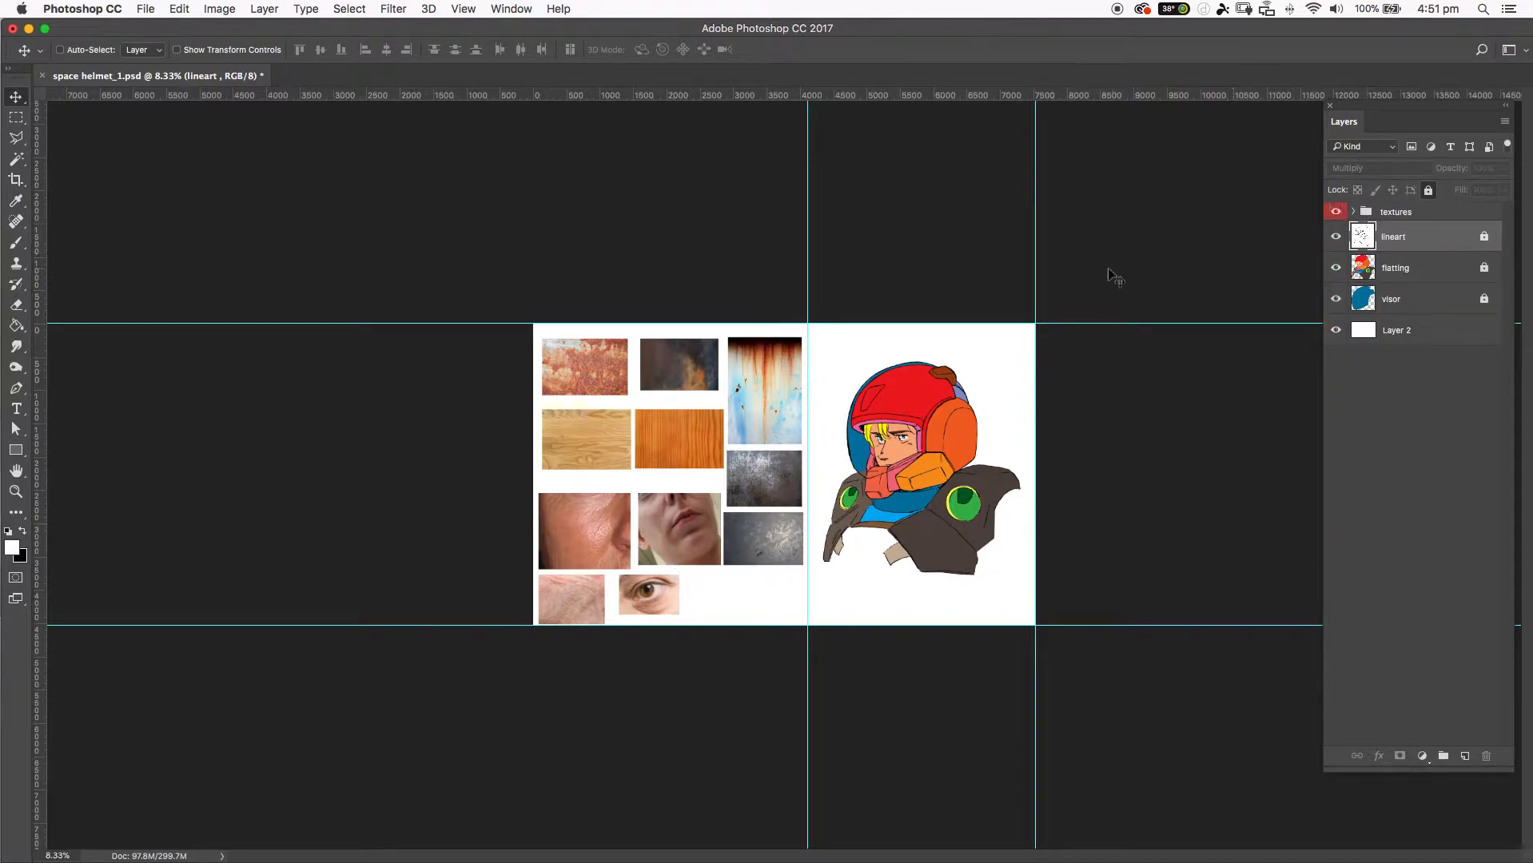
Expand the textures group and rename the puffy-eyes layer as "eye".
{"action": "left_click", "coordinate": [1354, 213]}
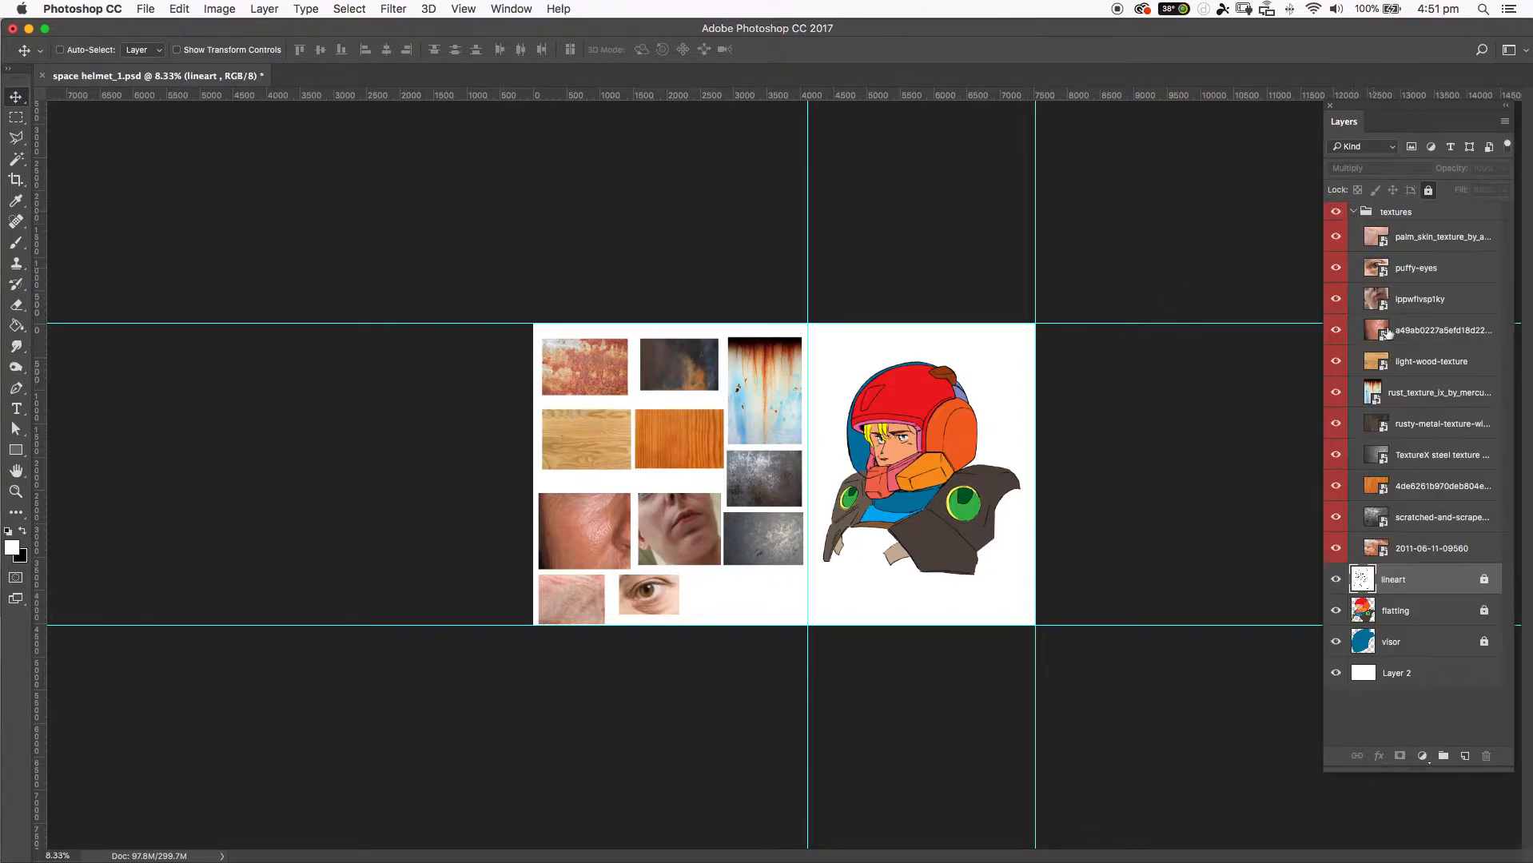
{"action": "left_click", "coordinate": [1396, 269]}
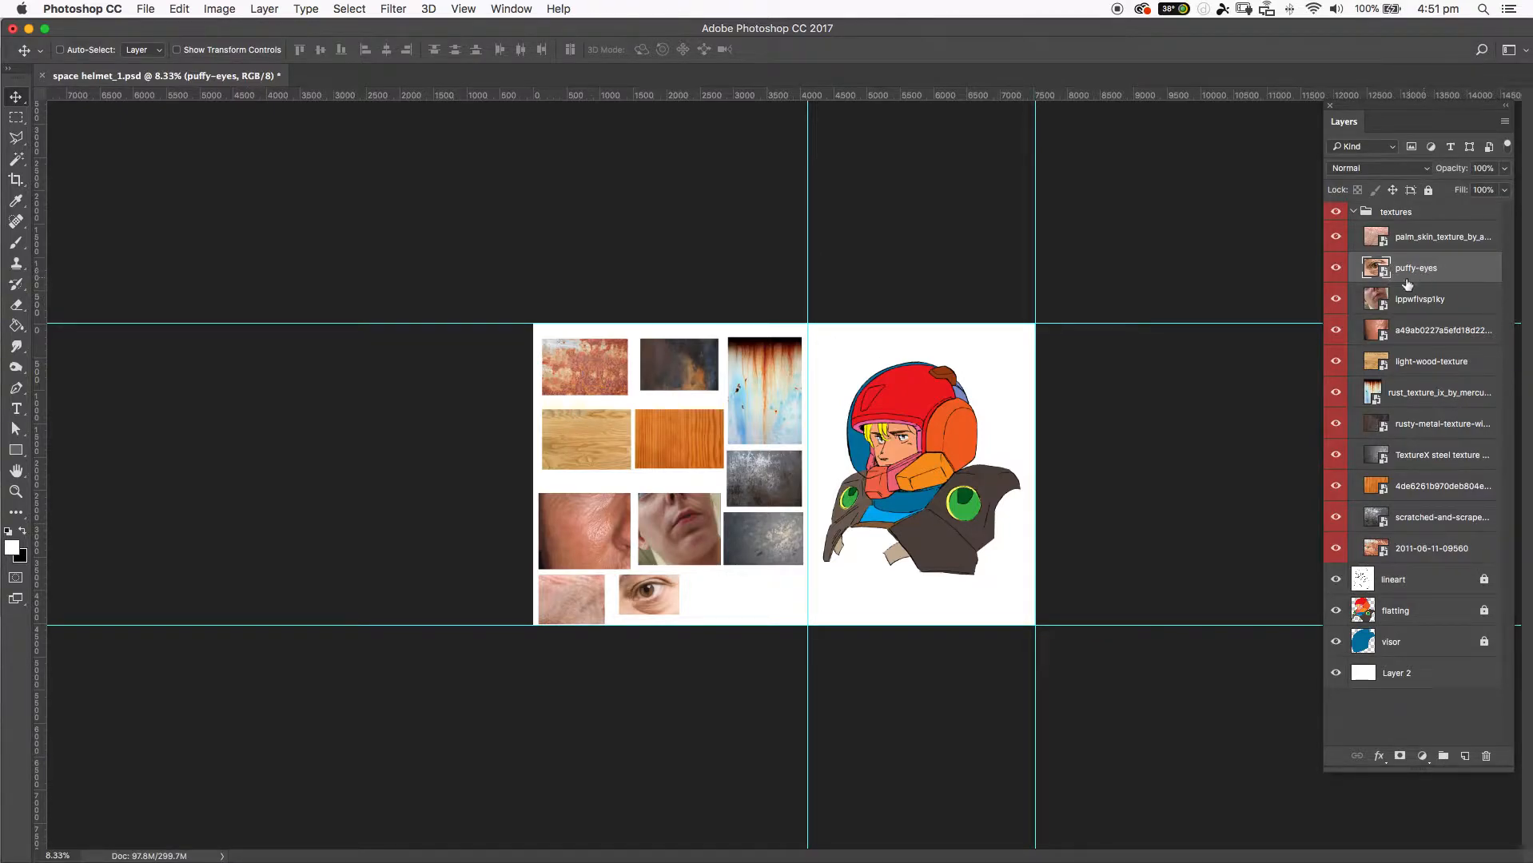
{"action": "double_click", "coordinate": [1414, 270]}
{"action": "type", "text": "e"}
{"action": "key", "text": "Return"}
{"action": "left_click", "coordinate": [1432, 294]}
{"action": "left_click", "coordinate": [1429, 276]}
Enable Auto-Select for the Move tool, with Layer as the selection target.
{"action": "left_click", "coordinate": [15, 99]}
{"action": "left_click", "coordinate": [61, 50]}
{"action": "left_click", "coordinate": [142, 50]}
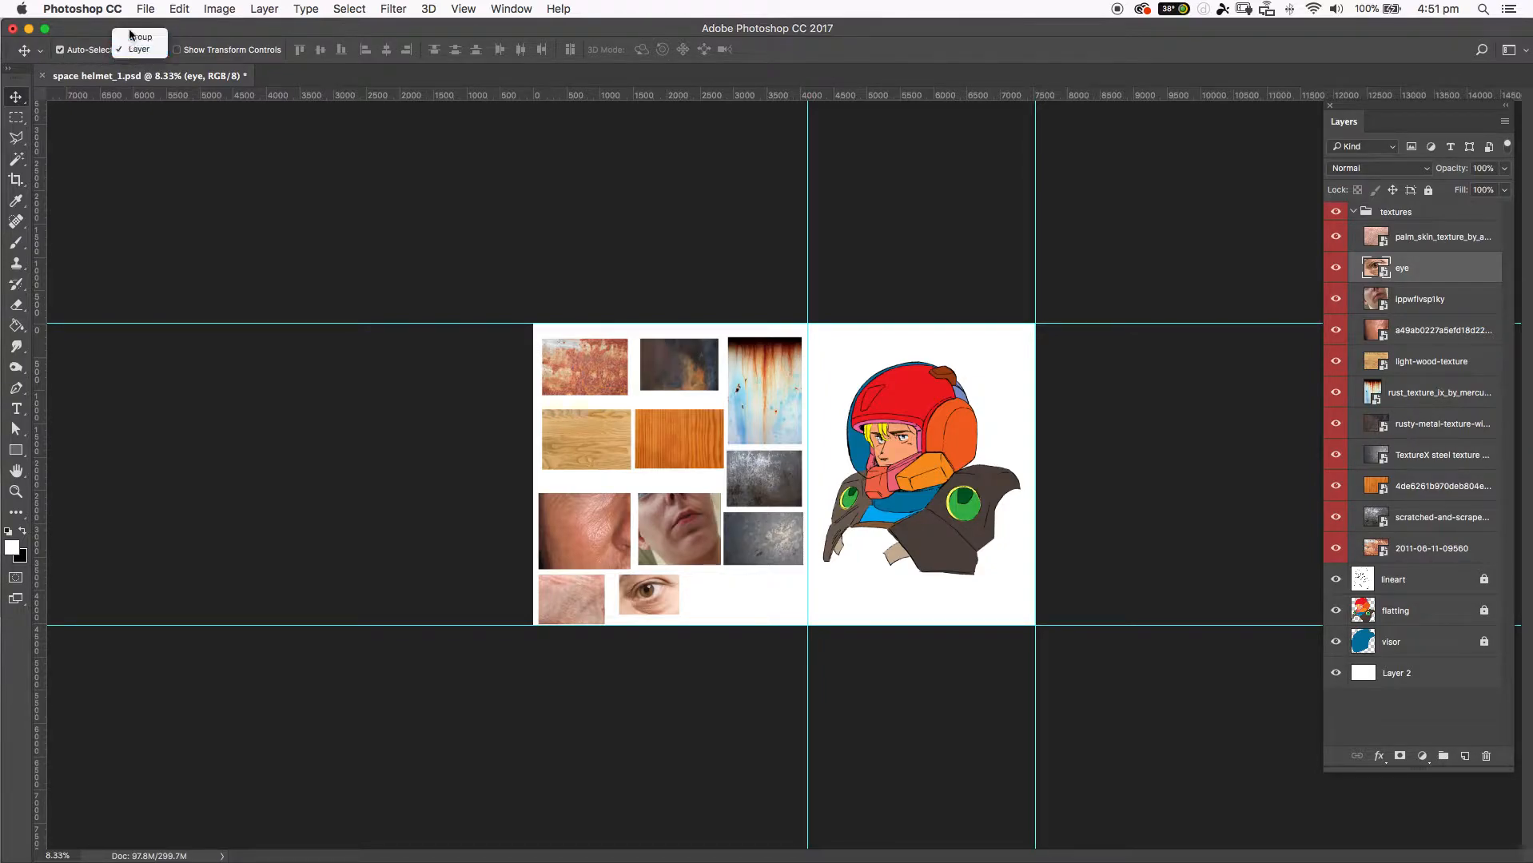
{"action": "left_click", "coordinate": [134, 51]}
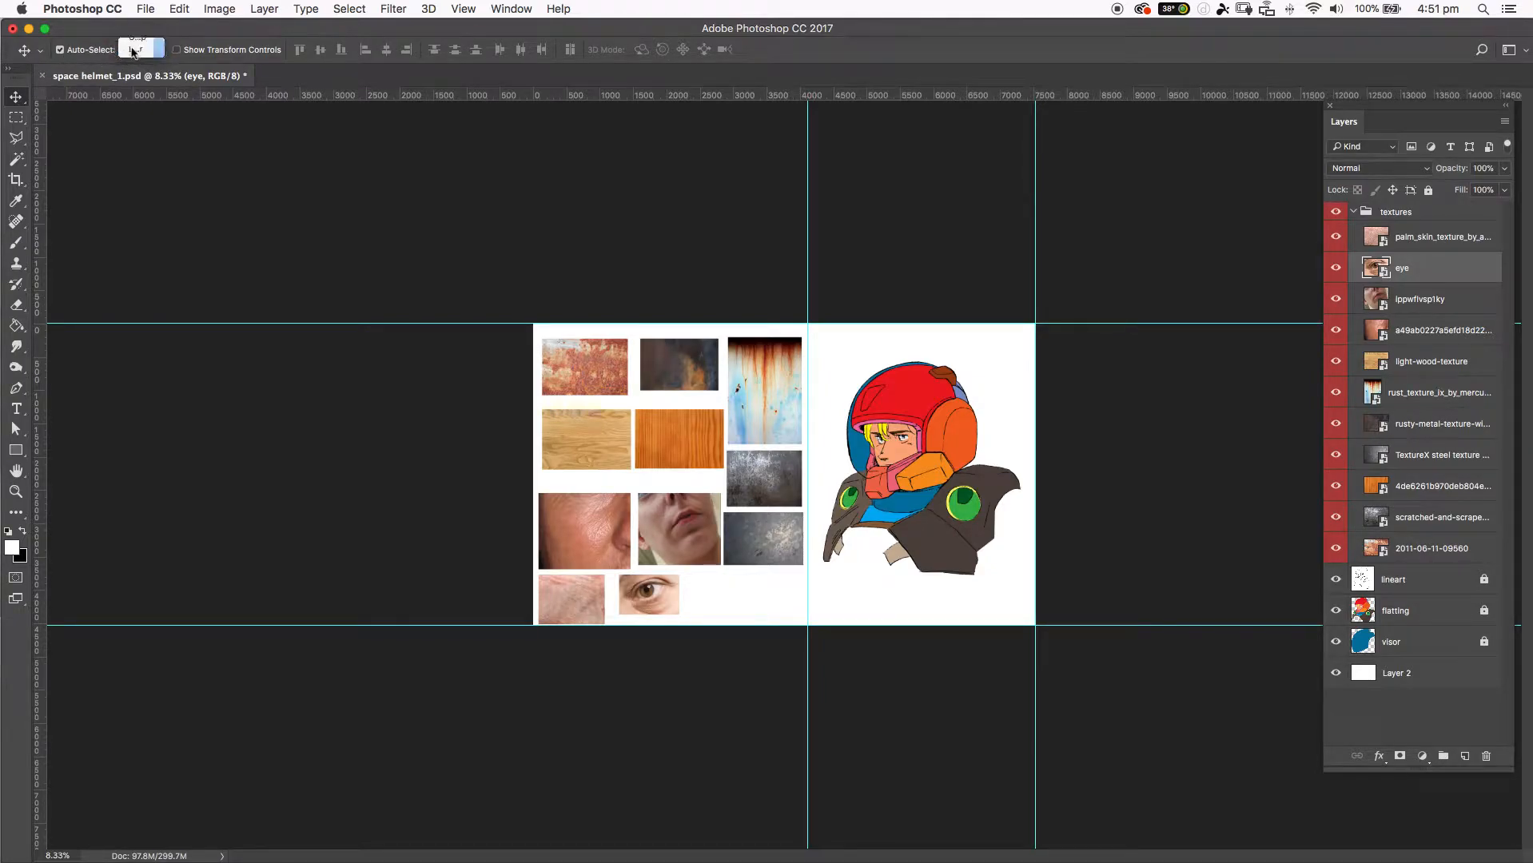
Collapse the textures group and test Auto-Select by picking the rust, metal, wood and skin textures and the drawing on the canvas.
{"action": "left_click", "coordinate": [1355, 213]}
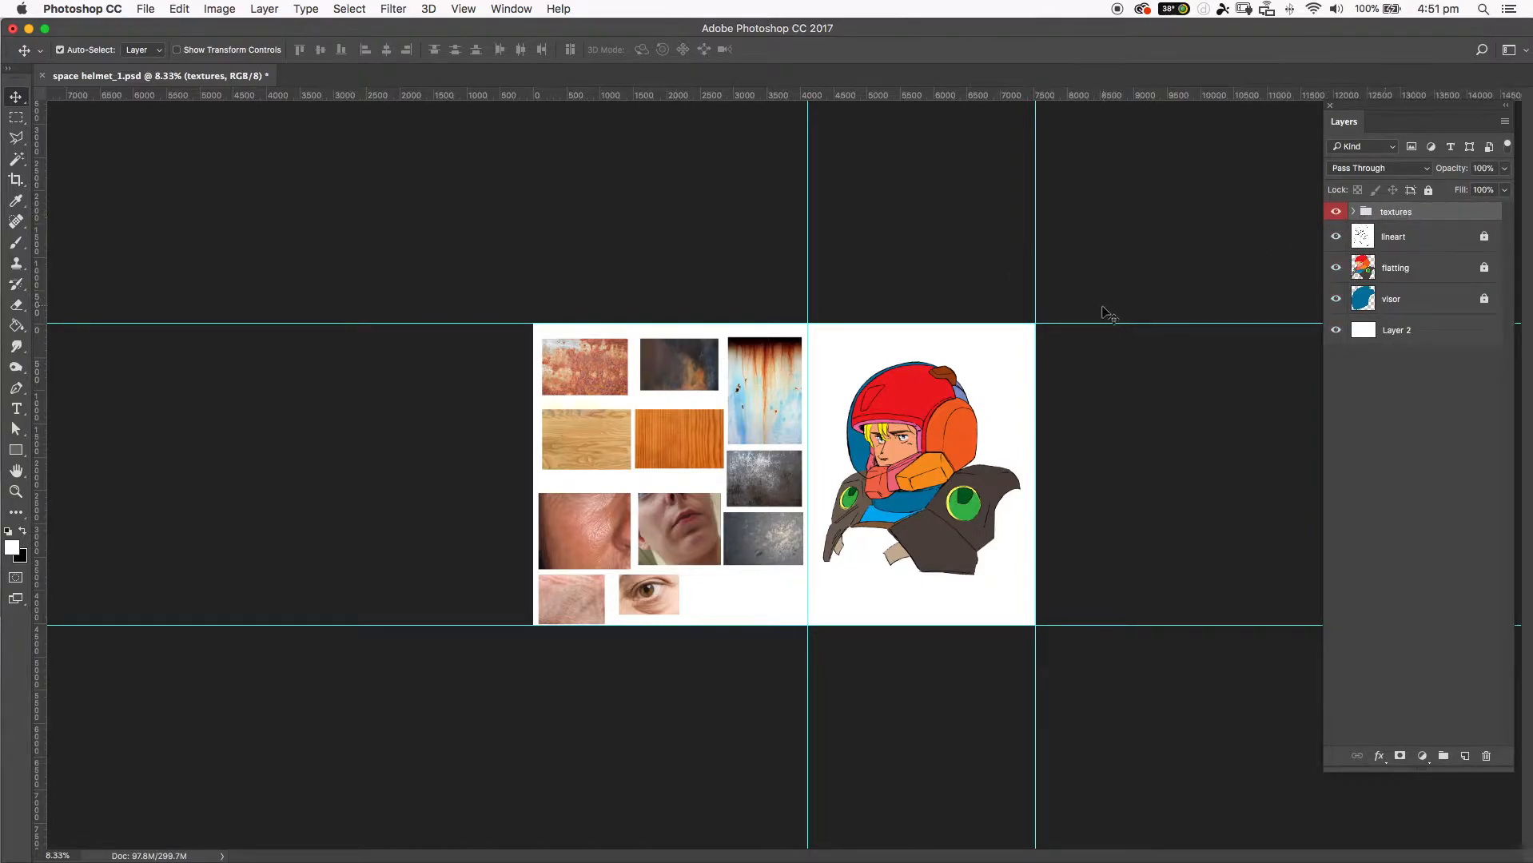
{"action": "left_click", "coordinate": [896, 399]}
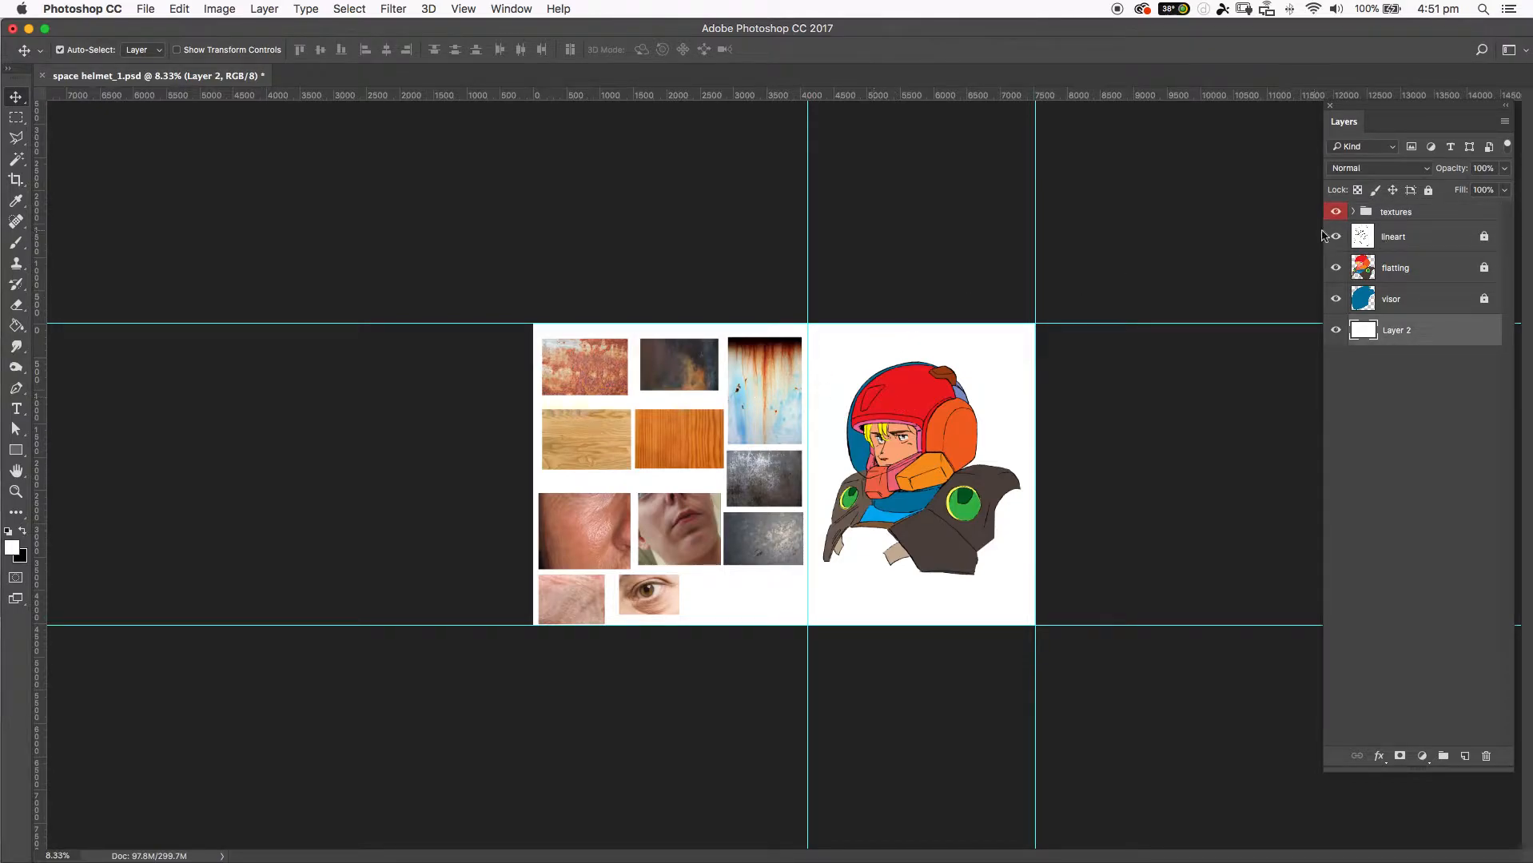
{"action": "left_click", "coordinate": [740, 375]}
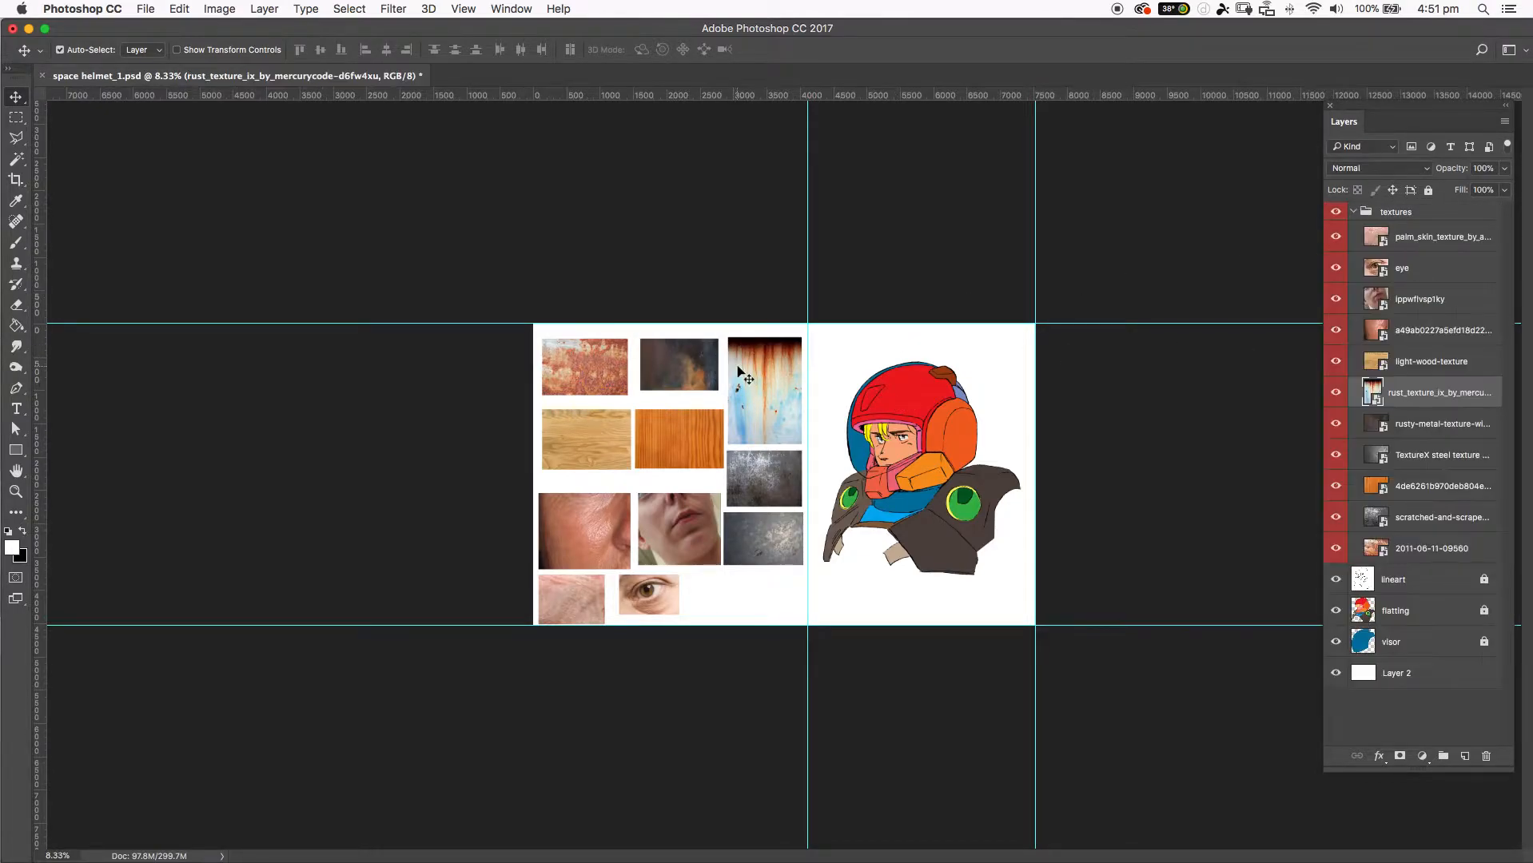
{"action": "left_click", "coordinate": [687, 374]}
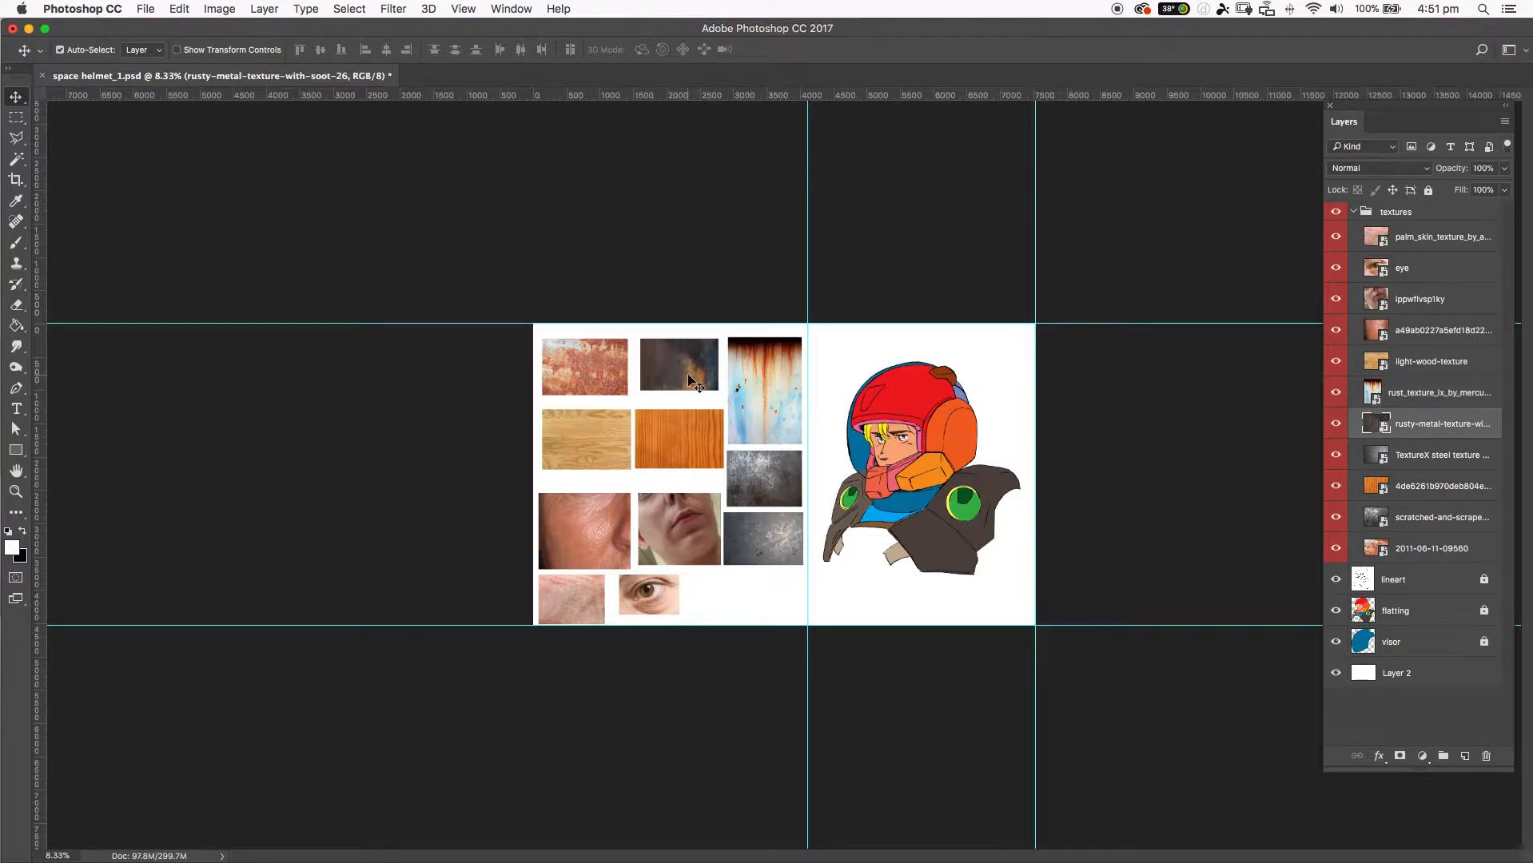
{"action": "left_click", "coordinate": [695, 436]}
{"action": "left_click", "coordinate": [607, 379]}
{"action": "left_click", "coordinate": [588, 440]}
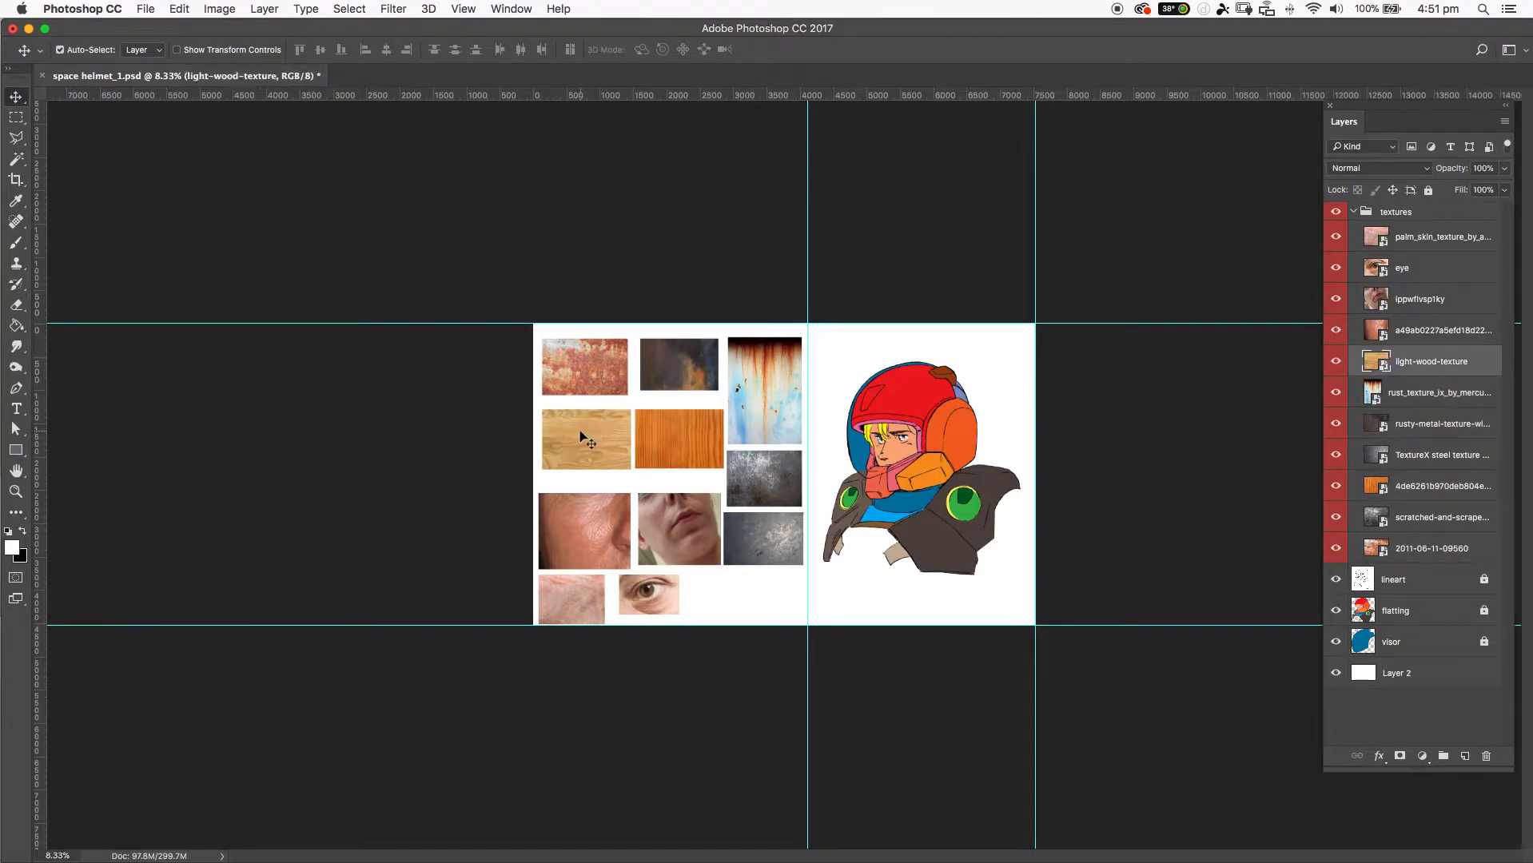
{"action": "left_click", "coordinate": [601, 532]}
{"action": "left_click", "coordinate": [678, 537]}
{"action": "left_click_drag", "start_coordinate": [778, 536], "coordinate": [806, 466]}
{"action": "left_click", "coordinate": [912, 414]}
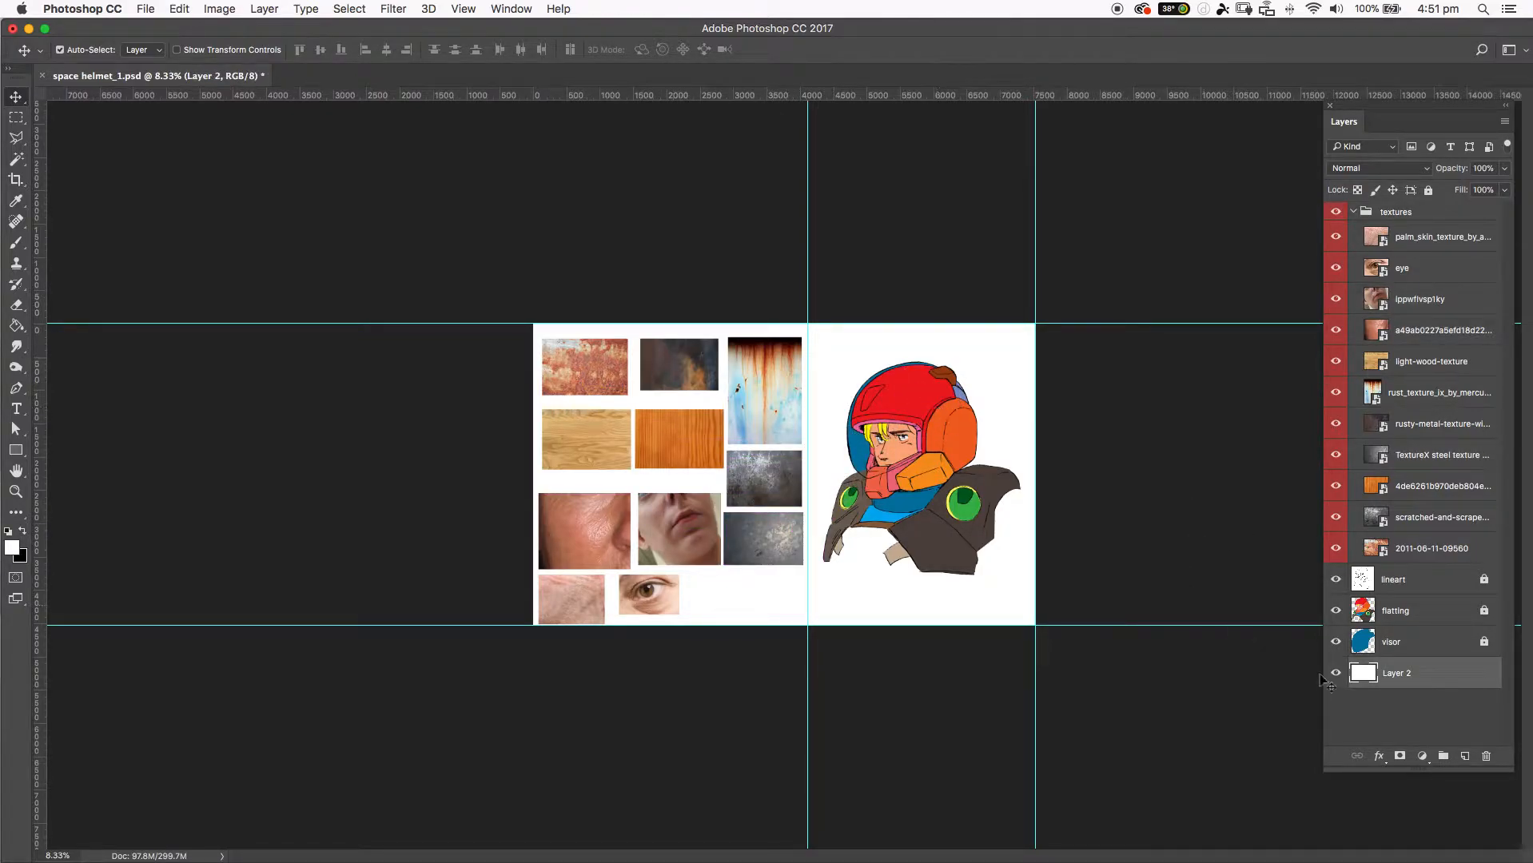
Try moving the white background layer, undo the move, and collapse the textures group.
{"action": "left_click_drag", "start_coordinate": [998, 604], "coordinate": [1052, 552]}
{"action": "key", "text": "super+z"}
{"action": "left_click", "coordinate": [766, 474]}
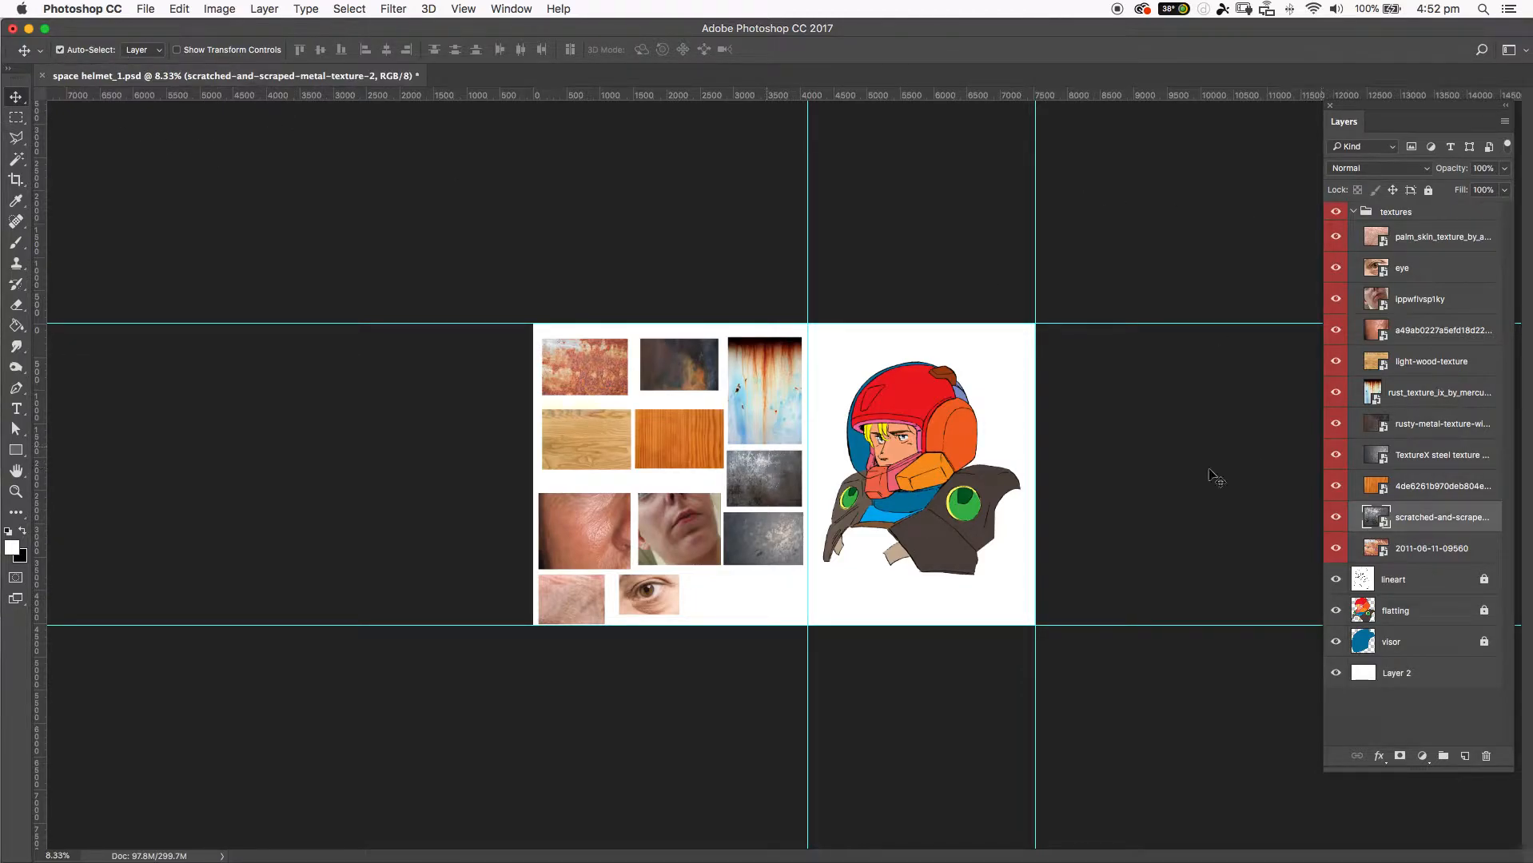
{"action": "left_click", "coordinate": [1351, 214]}
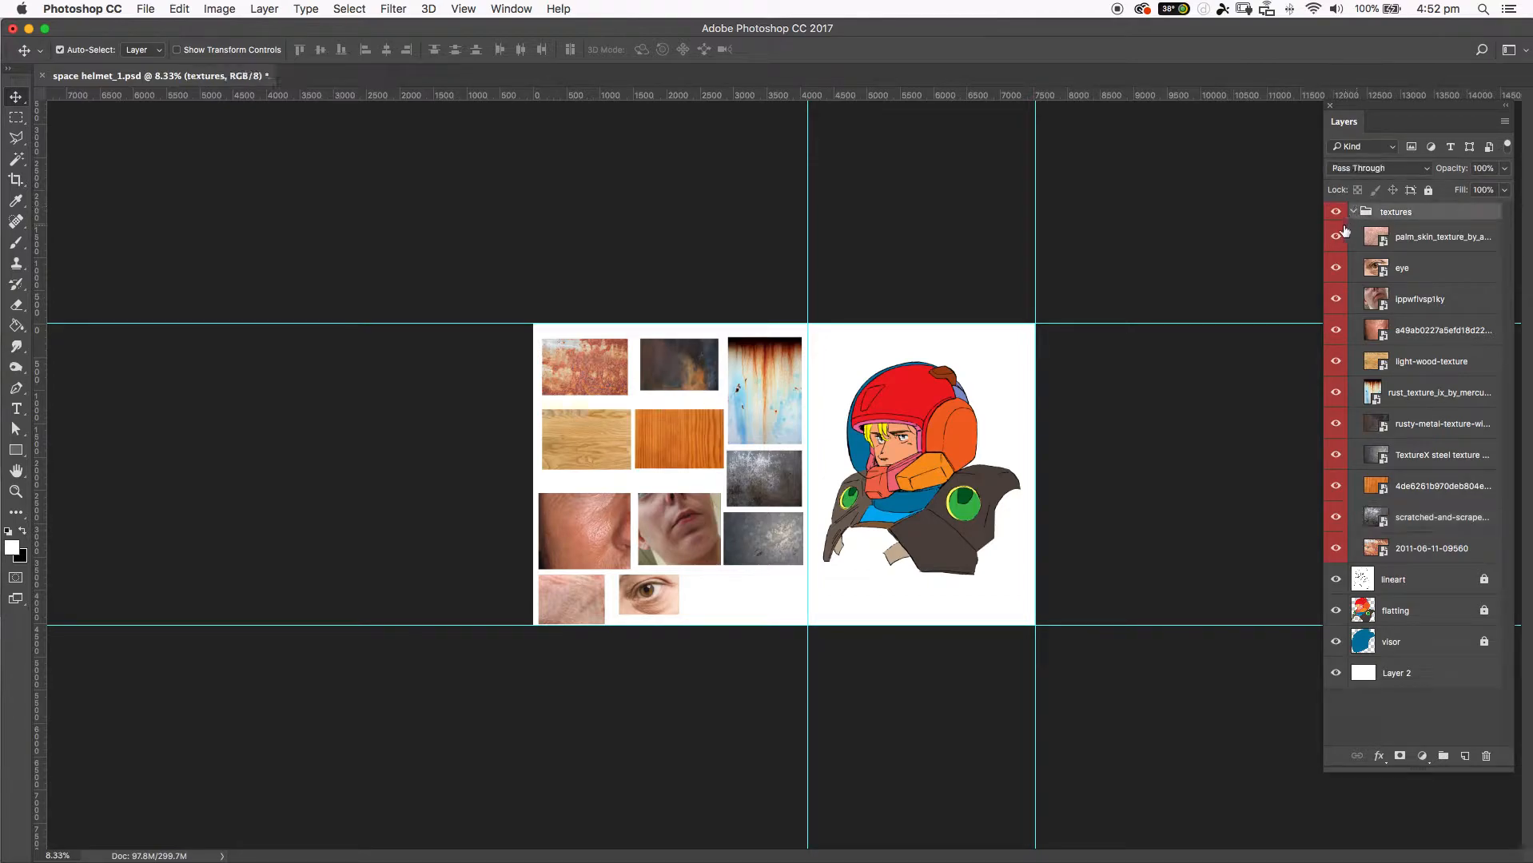
{"action": "left_click", "coordinate": [1355, 214]}
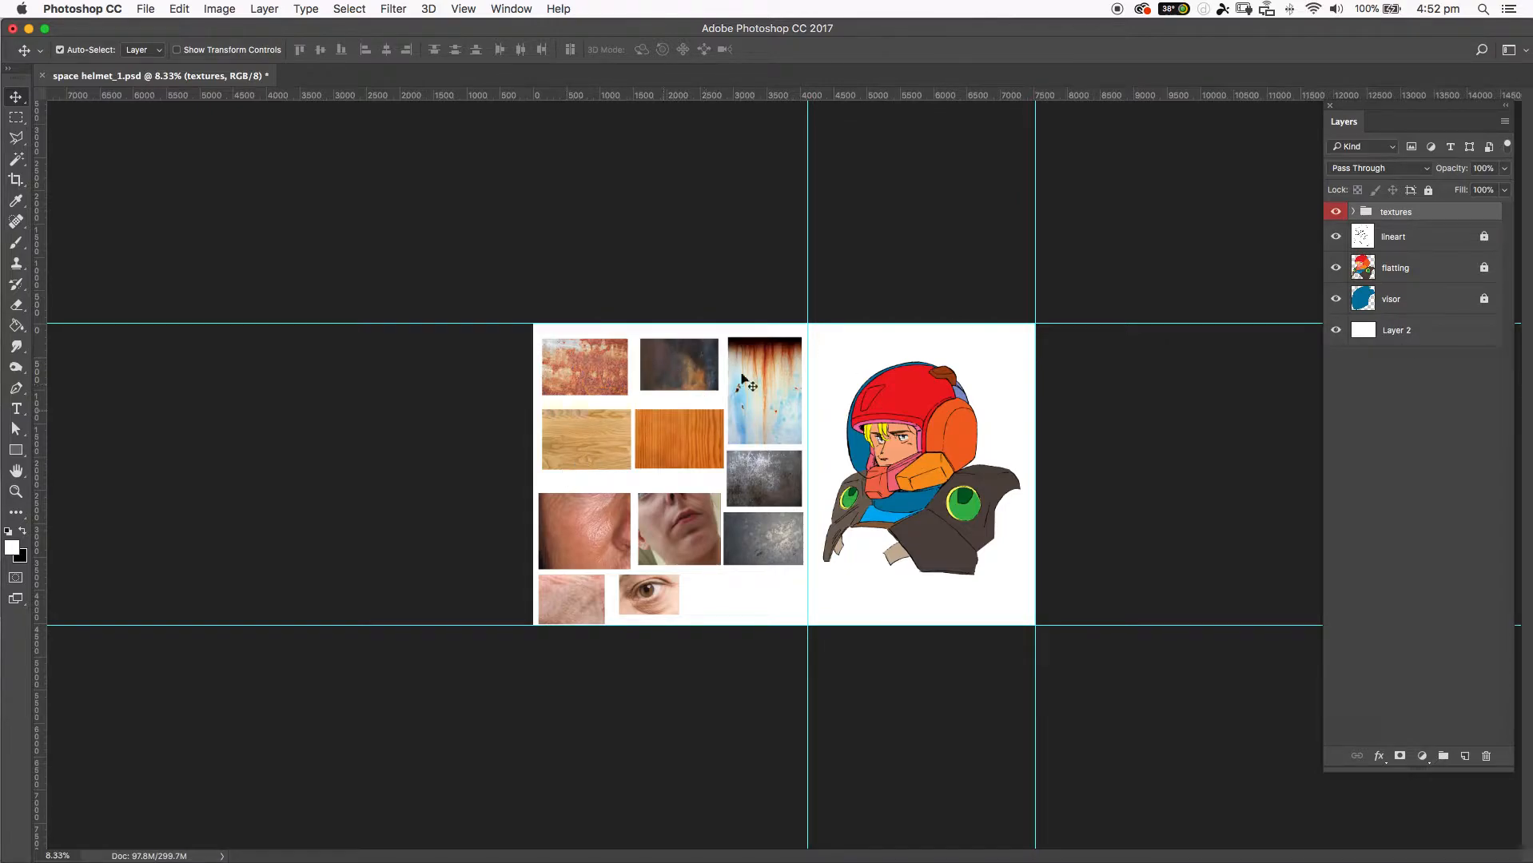
Turn off Auto-Select and pick the rust, scratched metal and light wood textures directly on the canvas with temporary auto-selection.
{"action": "left_click", "coordinate": [60, 50]}
{"action": "key", "text": "super"}
{"action": "left_click", "coordinate": [774, 393], "text": "super"}
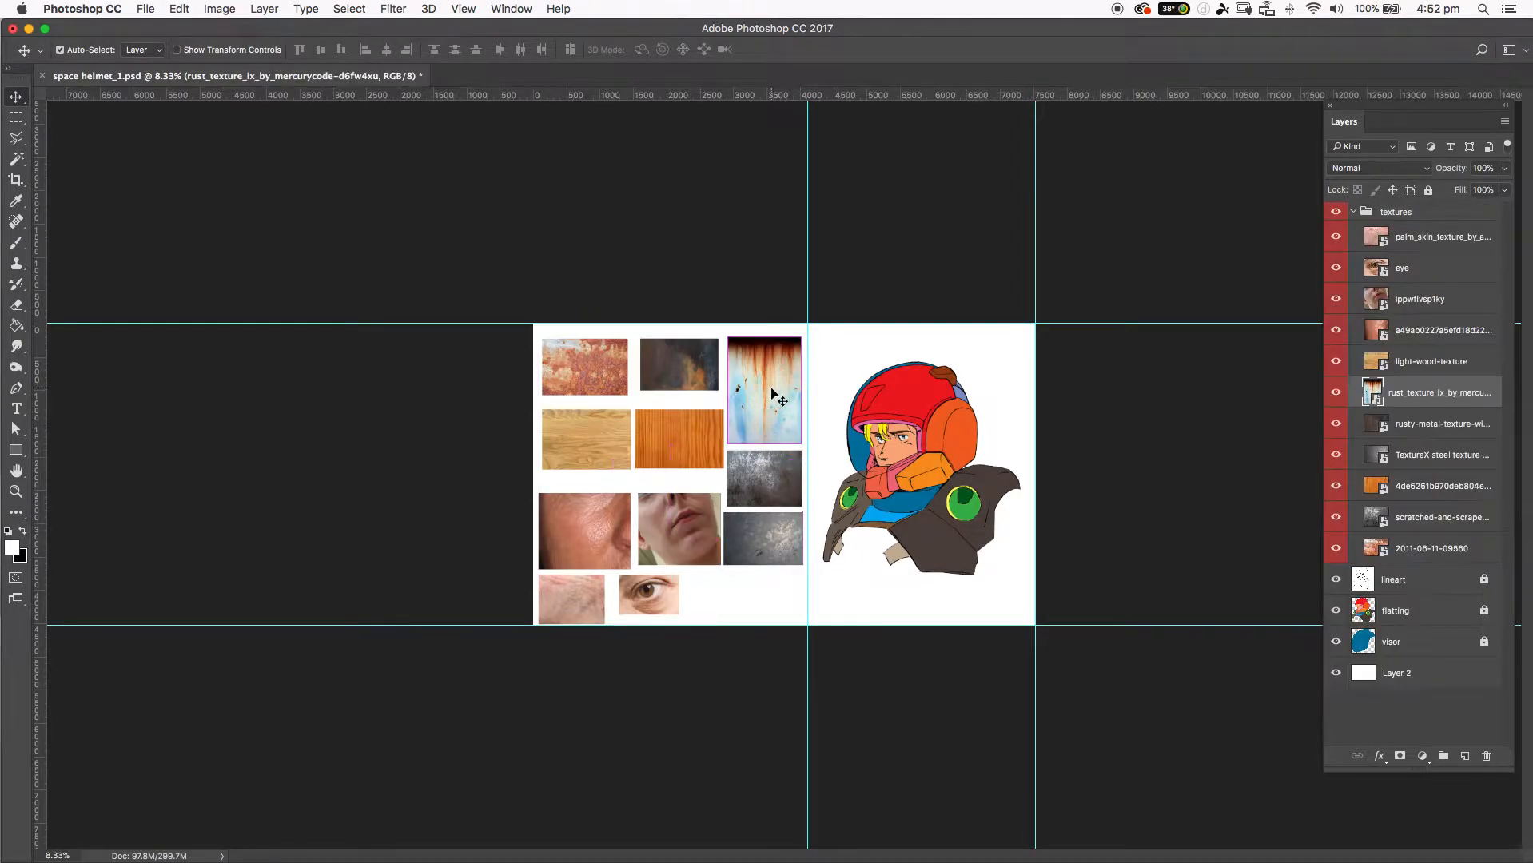
{"action": "left_click", "coordinate": [771, 469], "text": "super"}
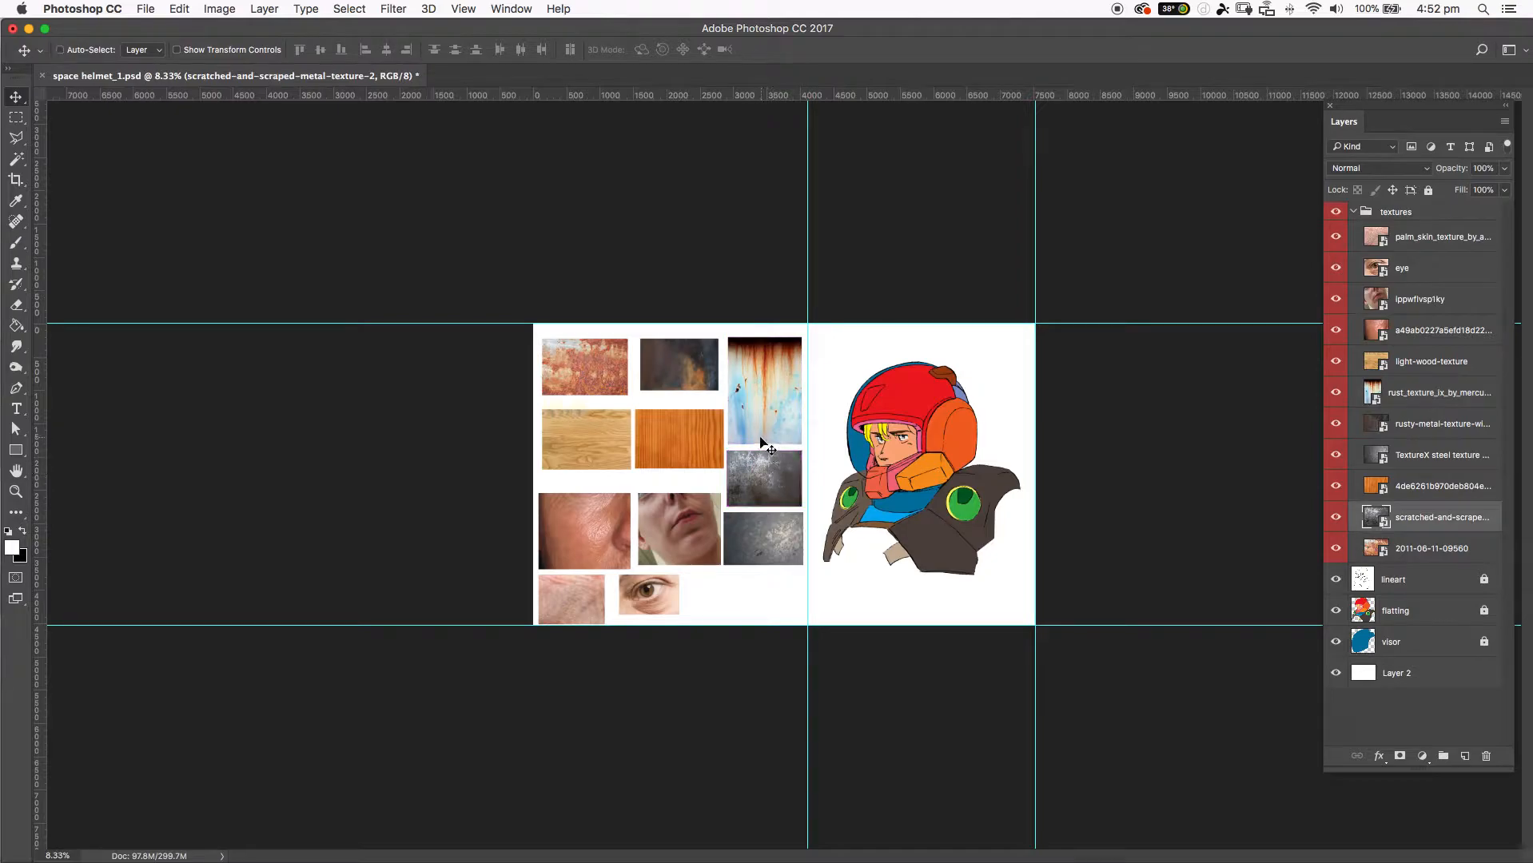
{"action": "key", "text": "super"}
{"action": "left_click", "coordinate": [675, 380], "text": "super"}
{"action": "left_click", "coordinate": [603, 372], "text": "super"}
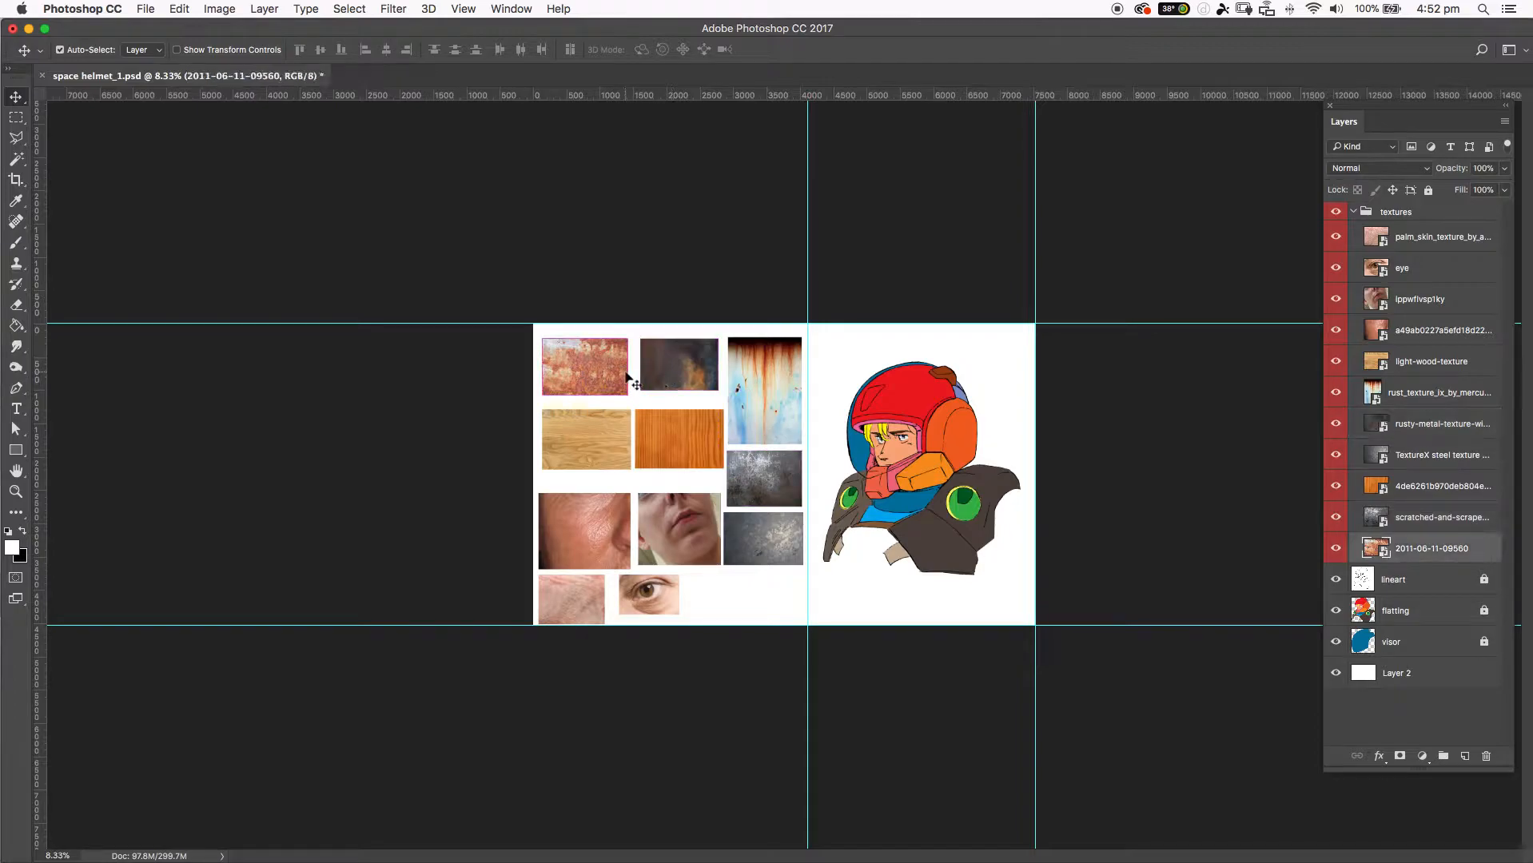
{"action": "left_click", "coordinate": [623, 454], "text": "super"}
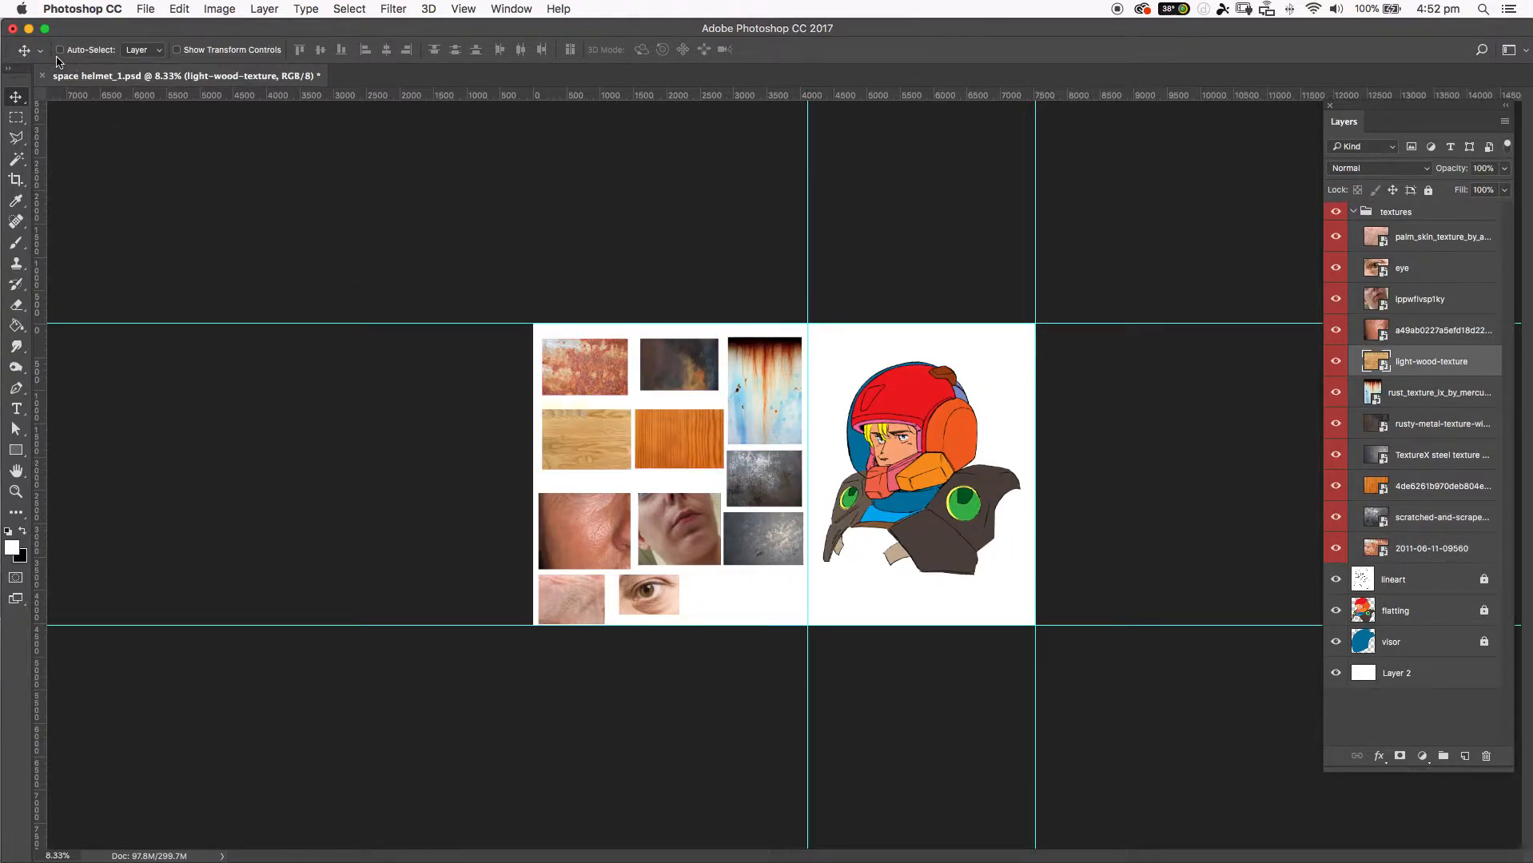
Nudge the close-up cheek skin texture slightly on the canvas and collapse the textures group.
{"action": "left_click", "coordinate": [577, 510], "text": "super"}
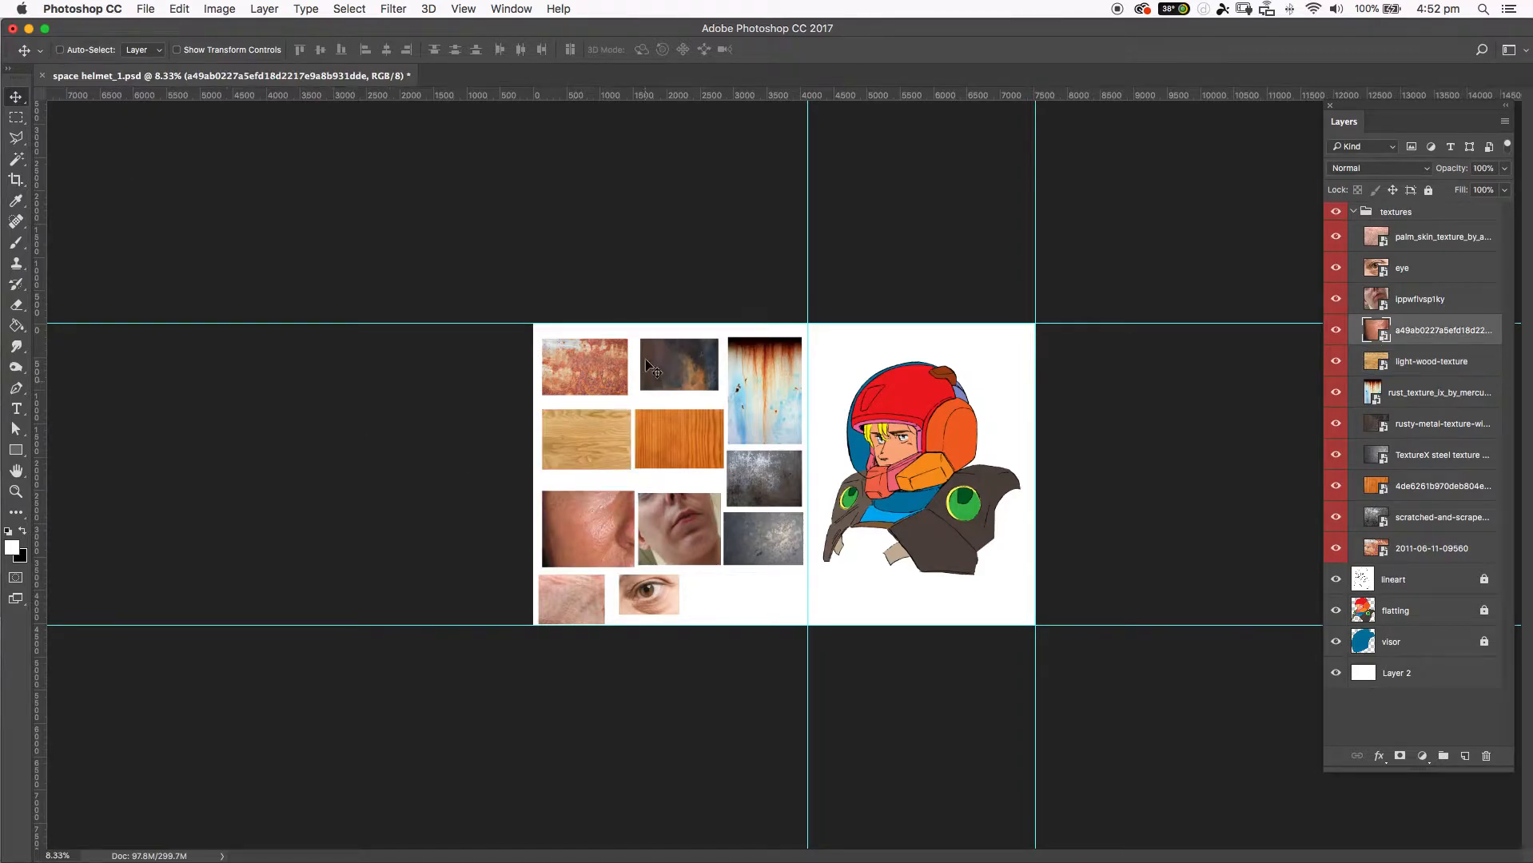
{"action": "left_click_drag", "start_coordinate": [569, 519], "coordinate": [572, 517]}
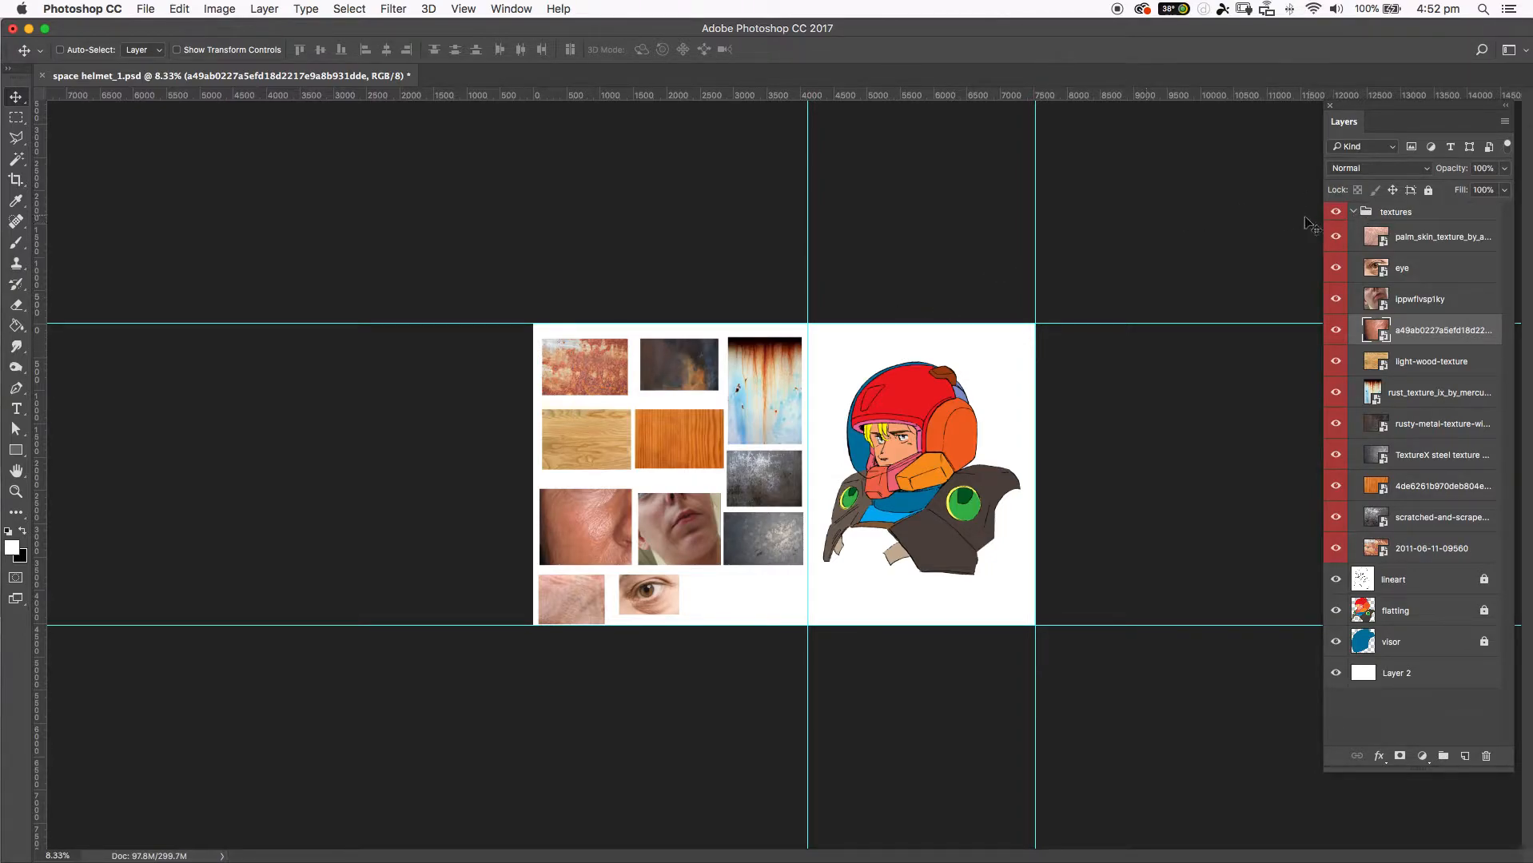
{"action": "left_click", "coordinate": [1354, 213]}
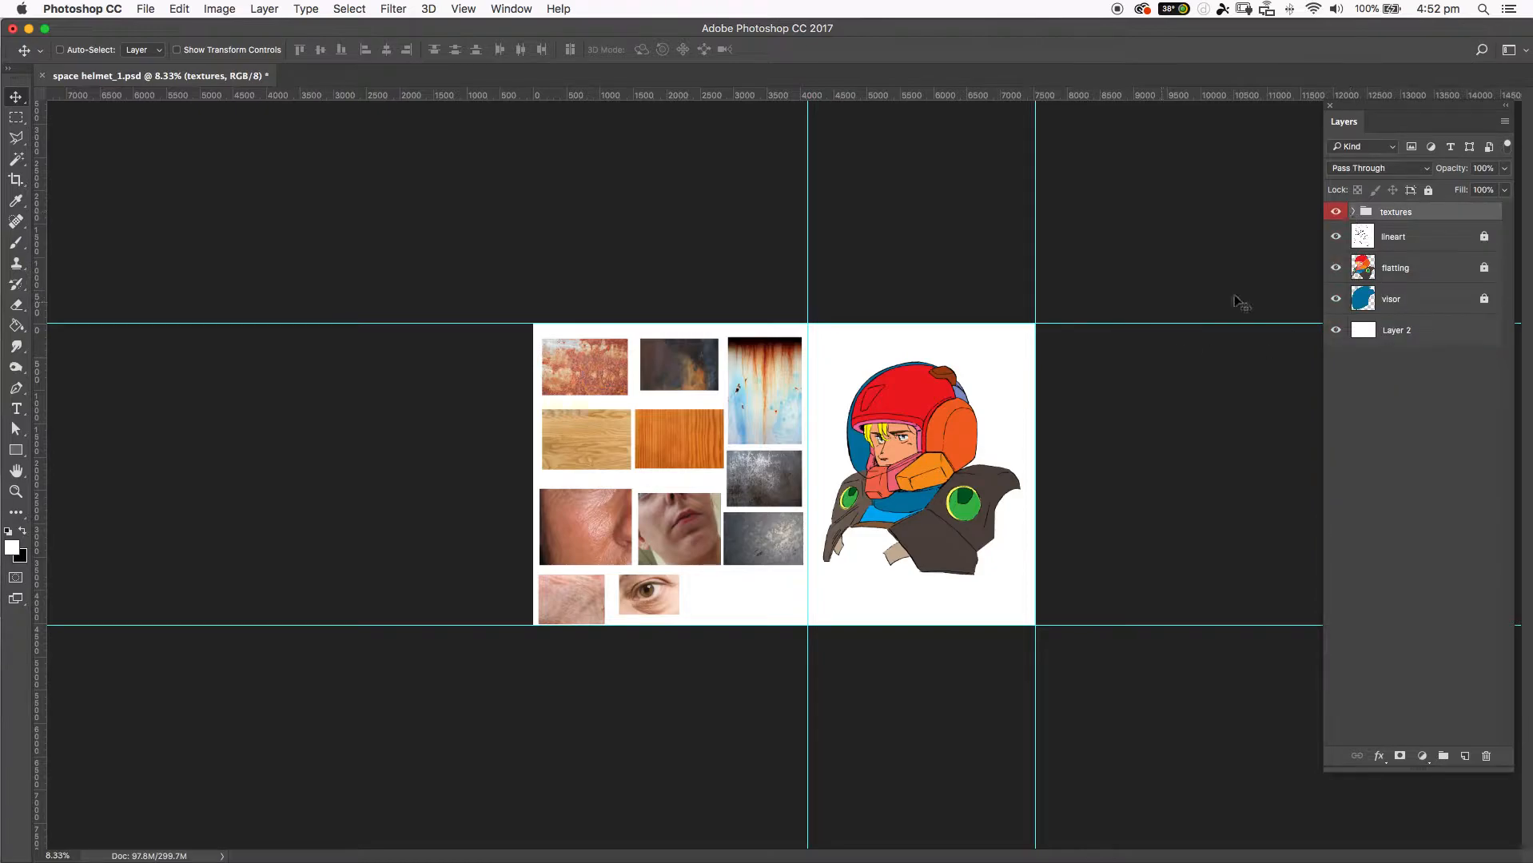
Move the Photoshop window aside and expand the skin and rust folders inside the textures folder in Finder.
{"action": "left_click_drag", "start_coordinate": [192, 32], "coordinate": [411, 30]}
{"action": "left_click_drag", "start_coordinate": [105, 61], "coordinate": [99, 54]}
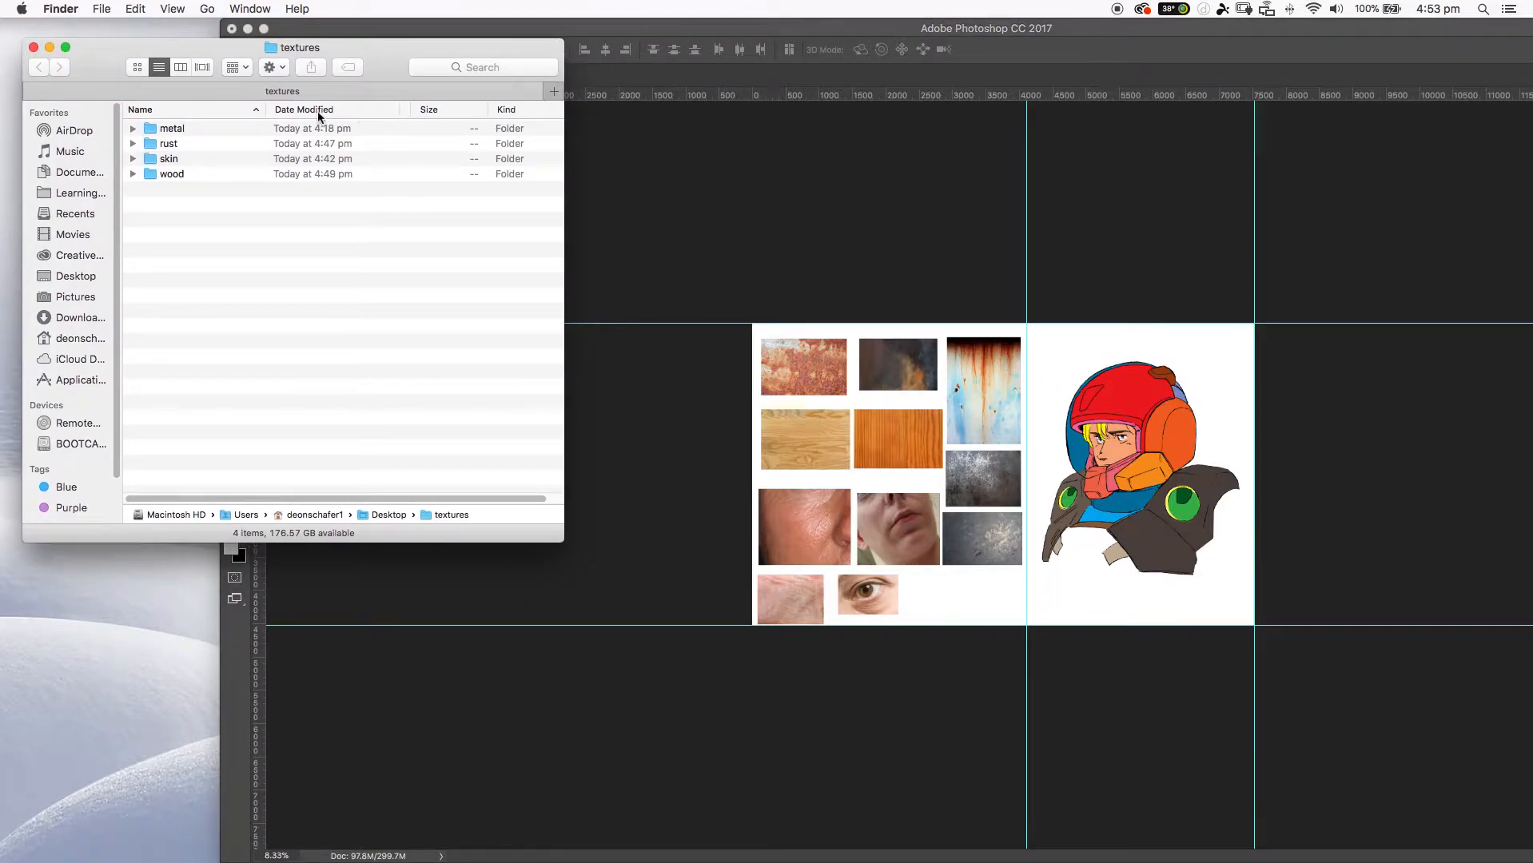
{"action": "left_click", "coordinate": [133, 159]}
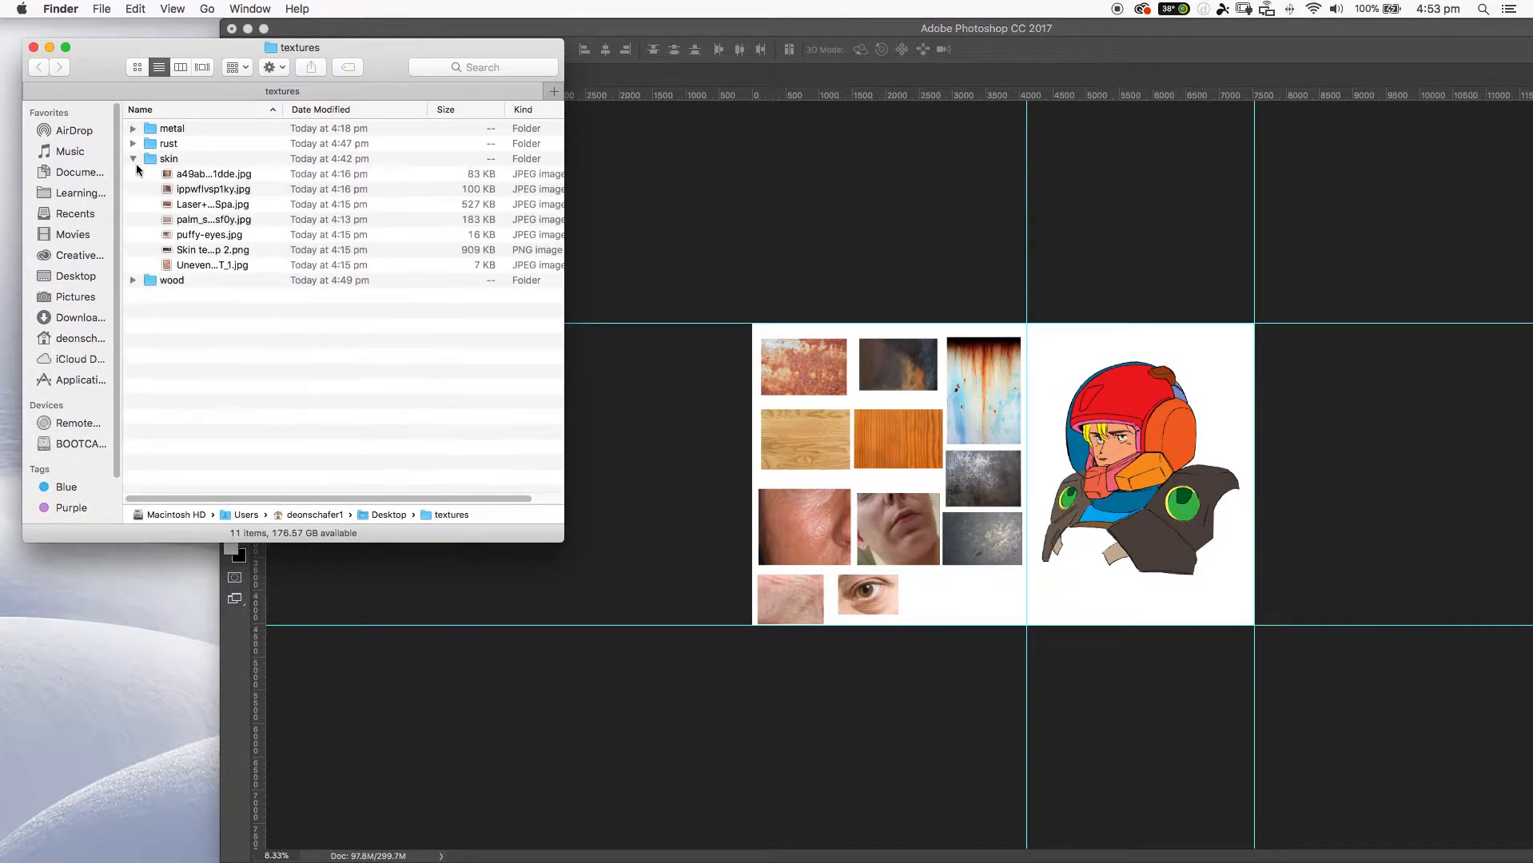
{"action": "left_click", "coordinate": [209, 174]}
{"action": "left_click", "coordinate": [132, 144]}
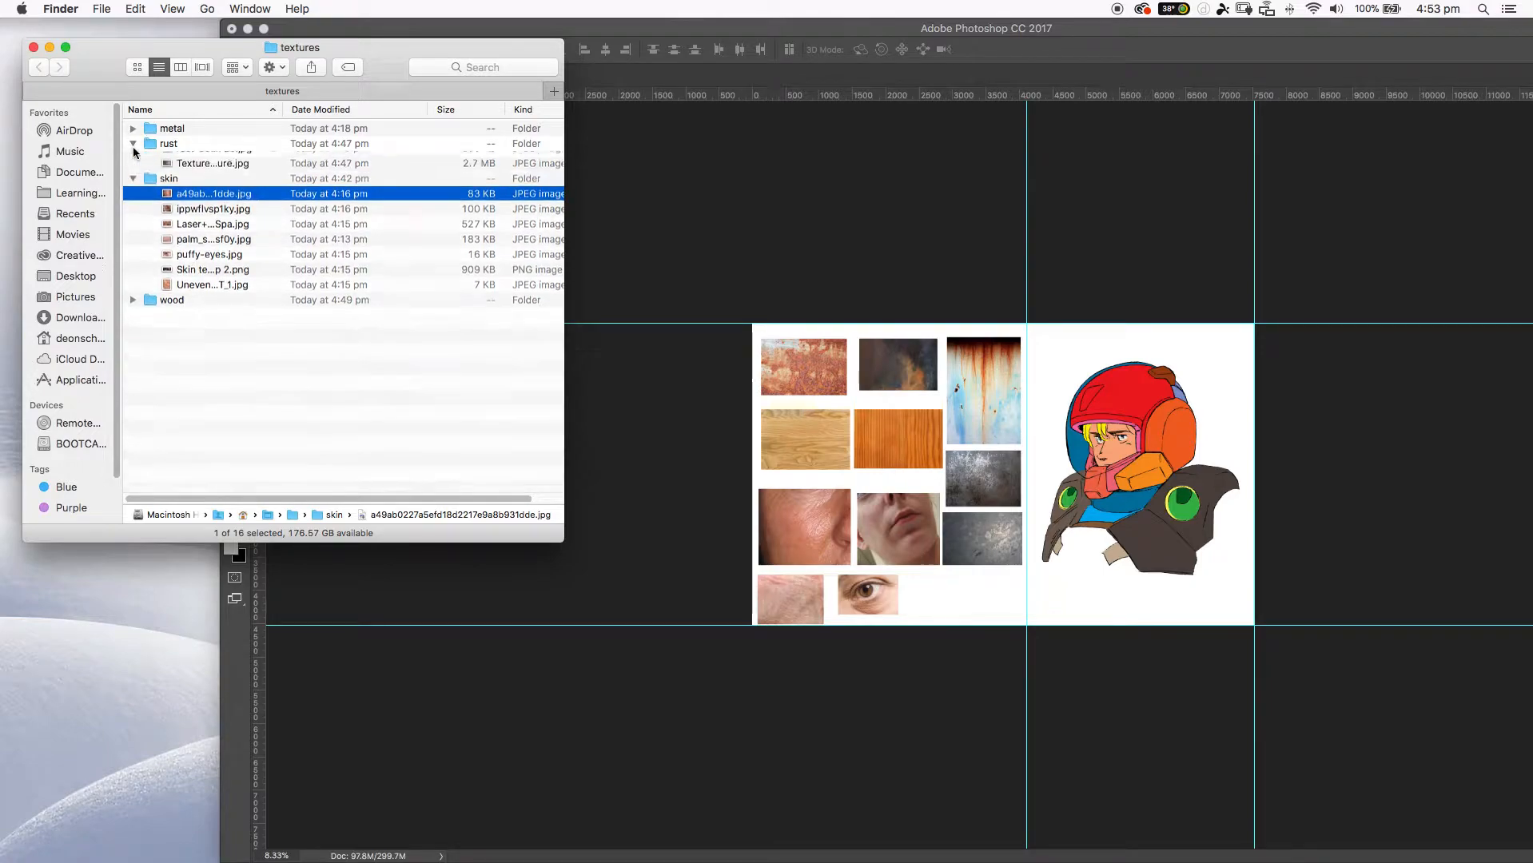
Preview frontend-large.jpg and rust-697662_960_720.jpg, open rust-697662_960_720.jpg in Photoshop, and move its window back into place.
{"action": "left_click", "coordinate": [168, 159]}
{"action": "key", "text": "space"}
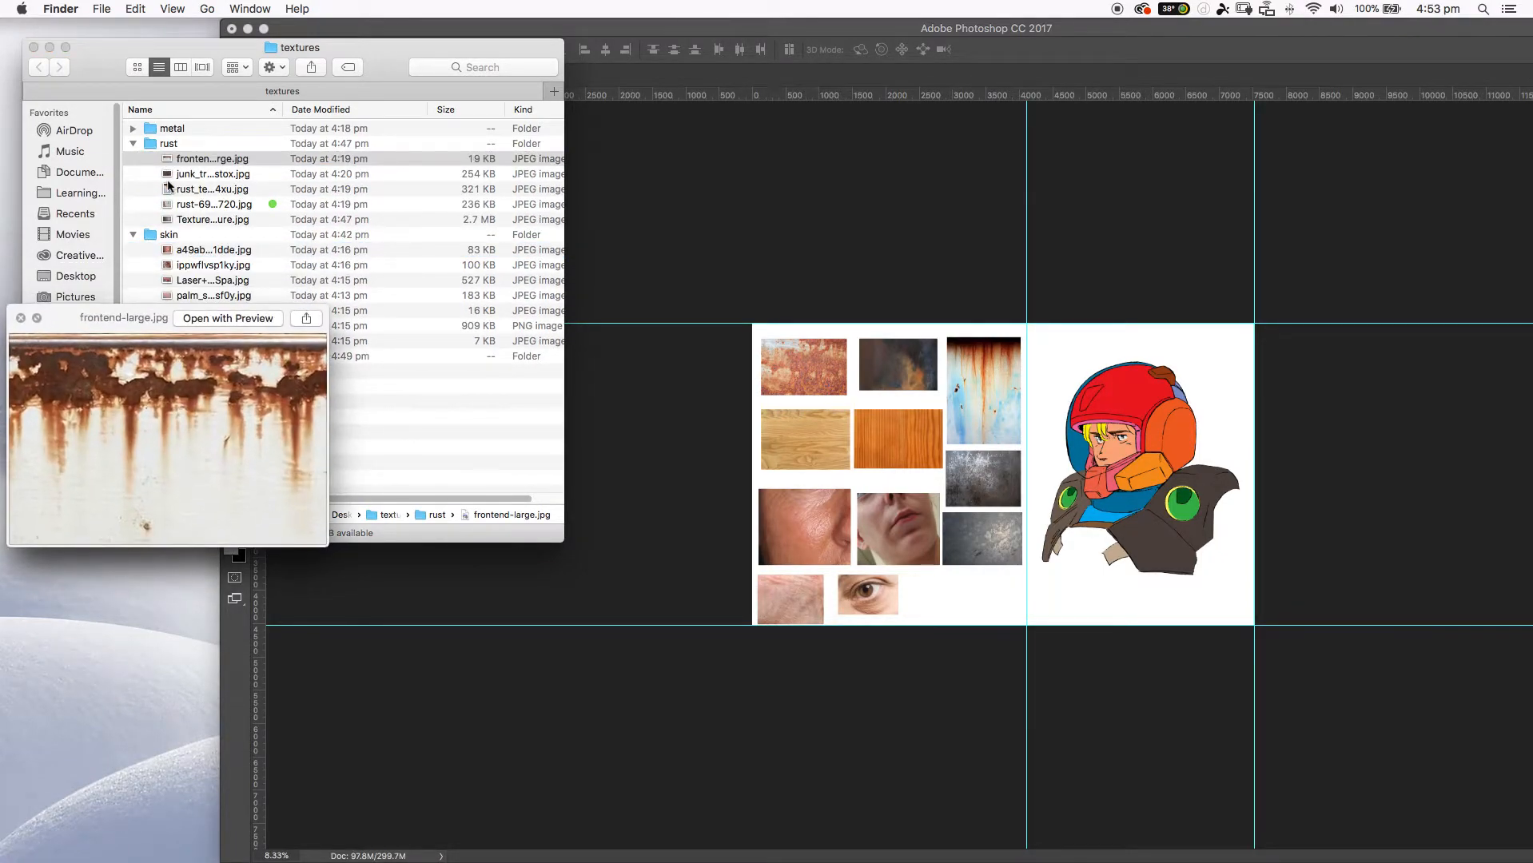
{"action": "left_click", "coordinate": [185, 210]}
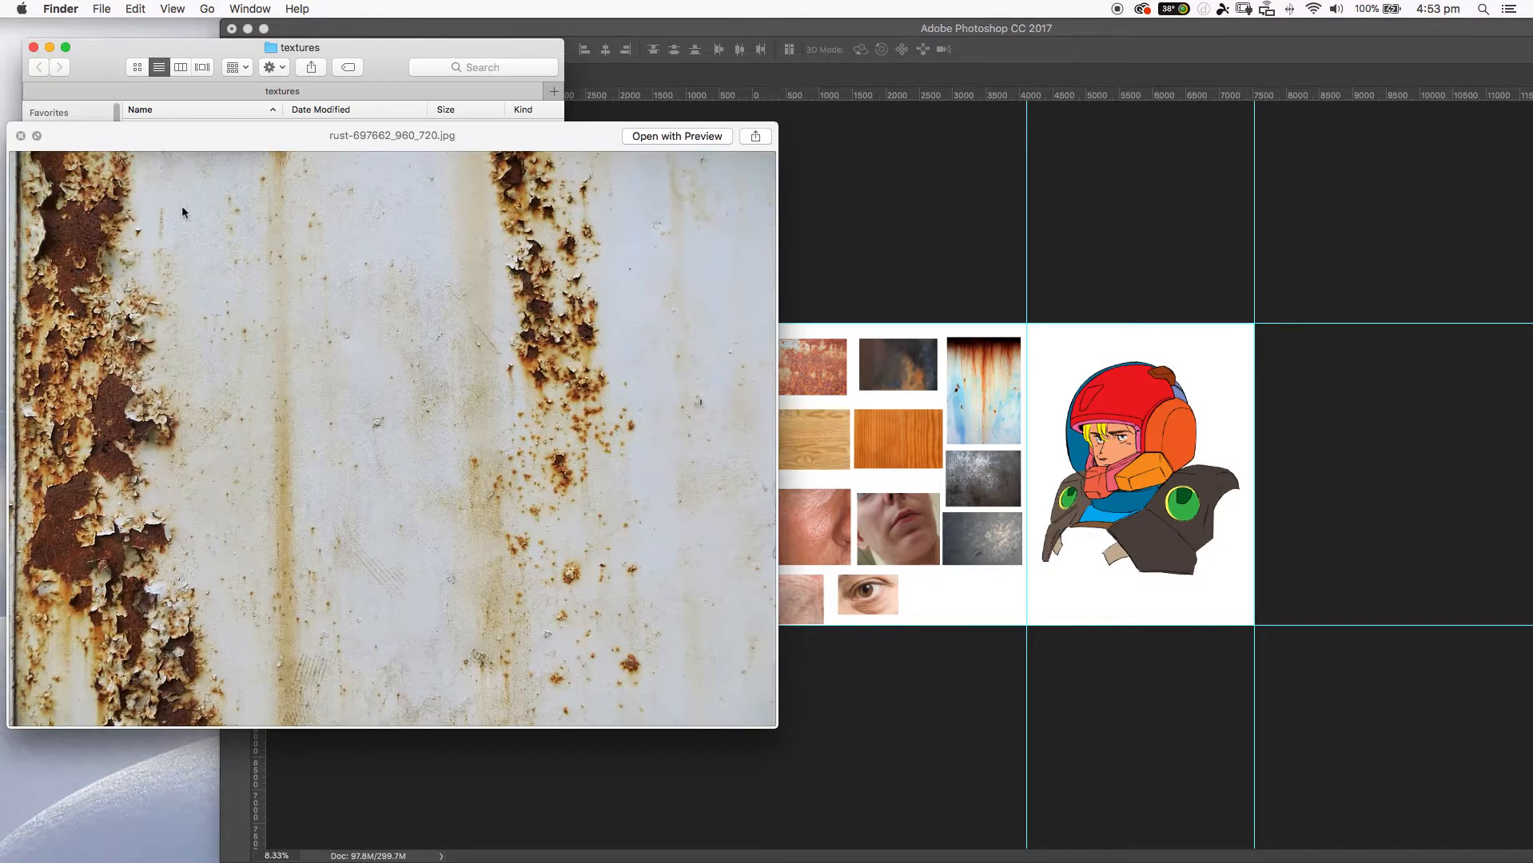
{"action": "key", "text": "space"}
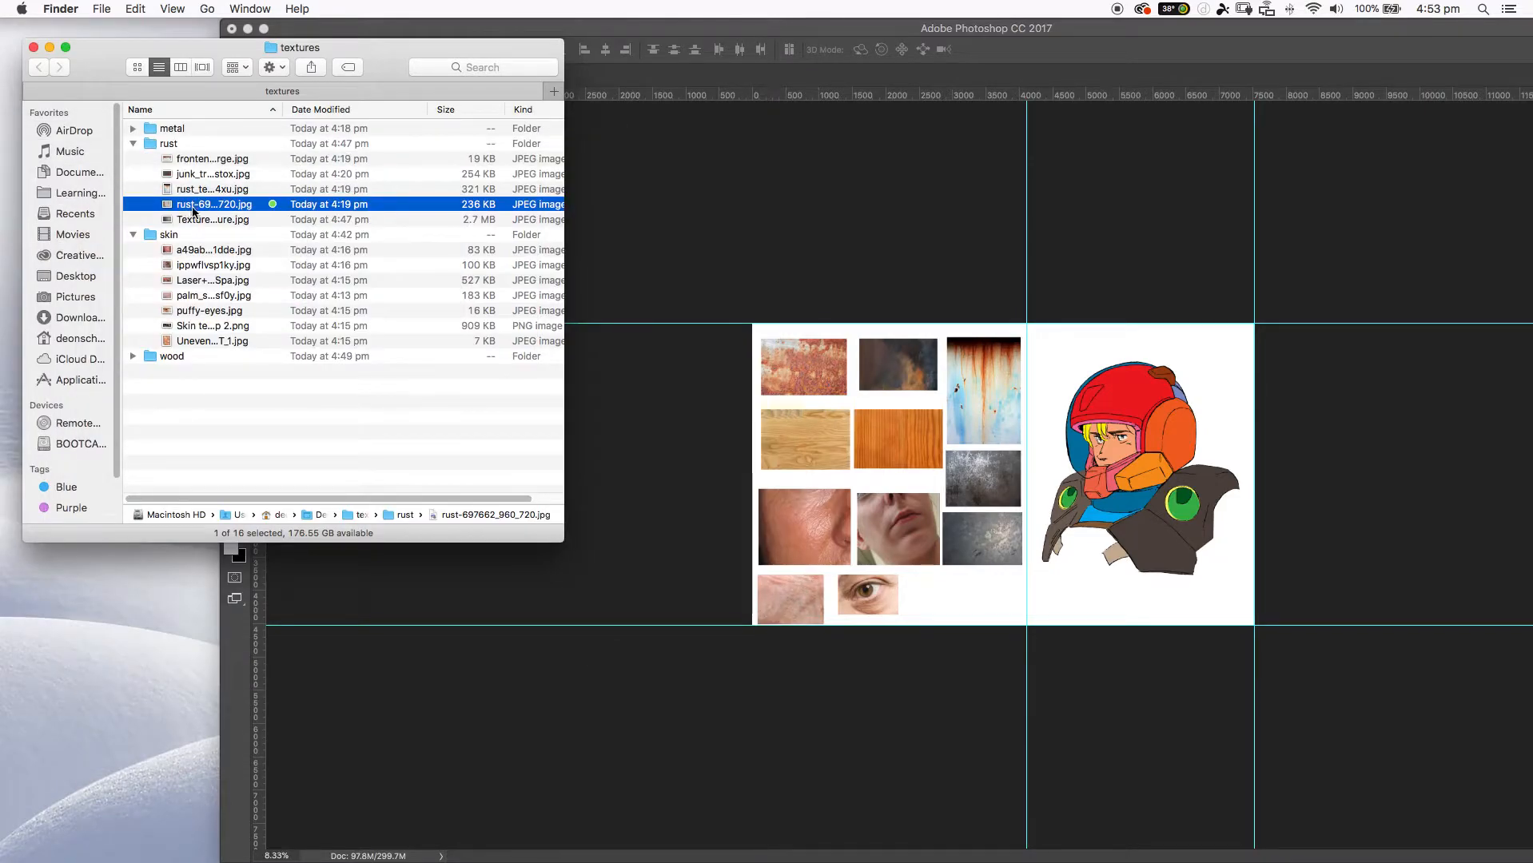
{"action": "left_click_drag", "start_coordinate": [196, 209], "coordinate": [417, 842]}
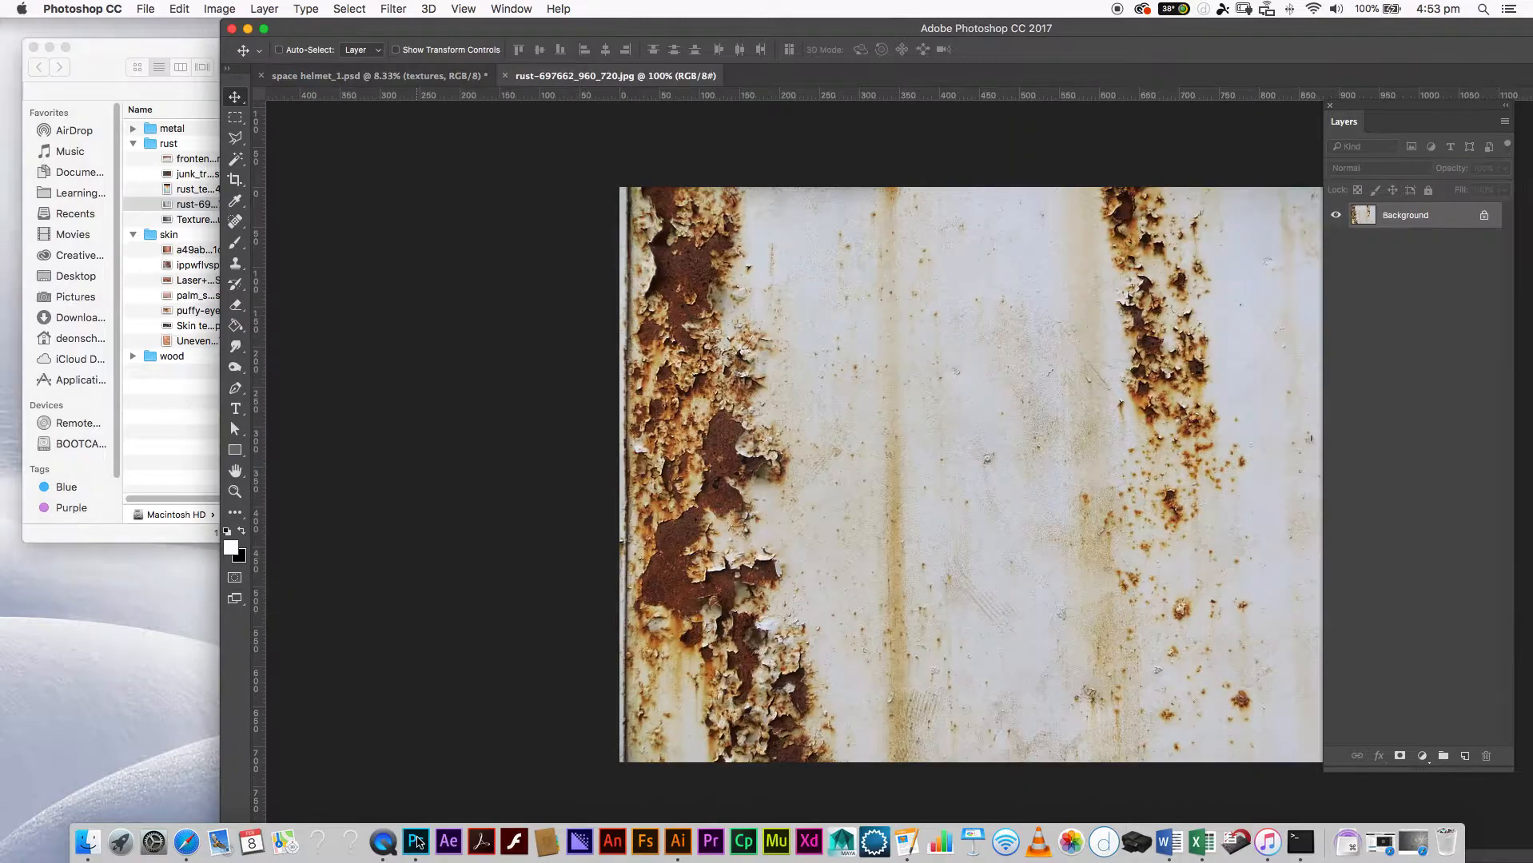
{"action": "left_click_drag", "start_coordinate": [823, 24], "coordinate": [605, 20]}
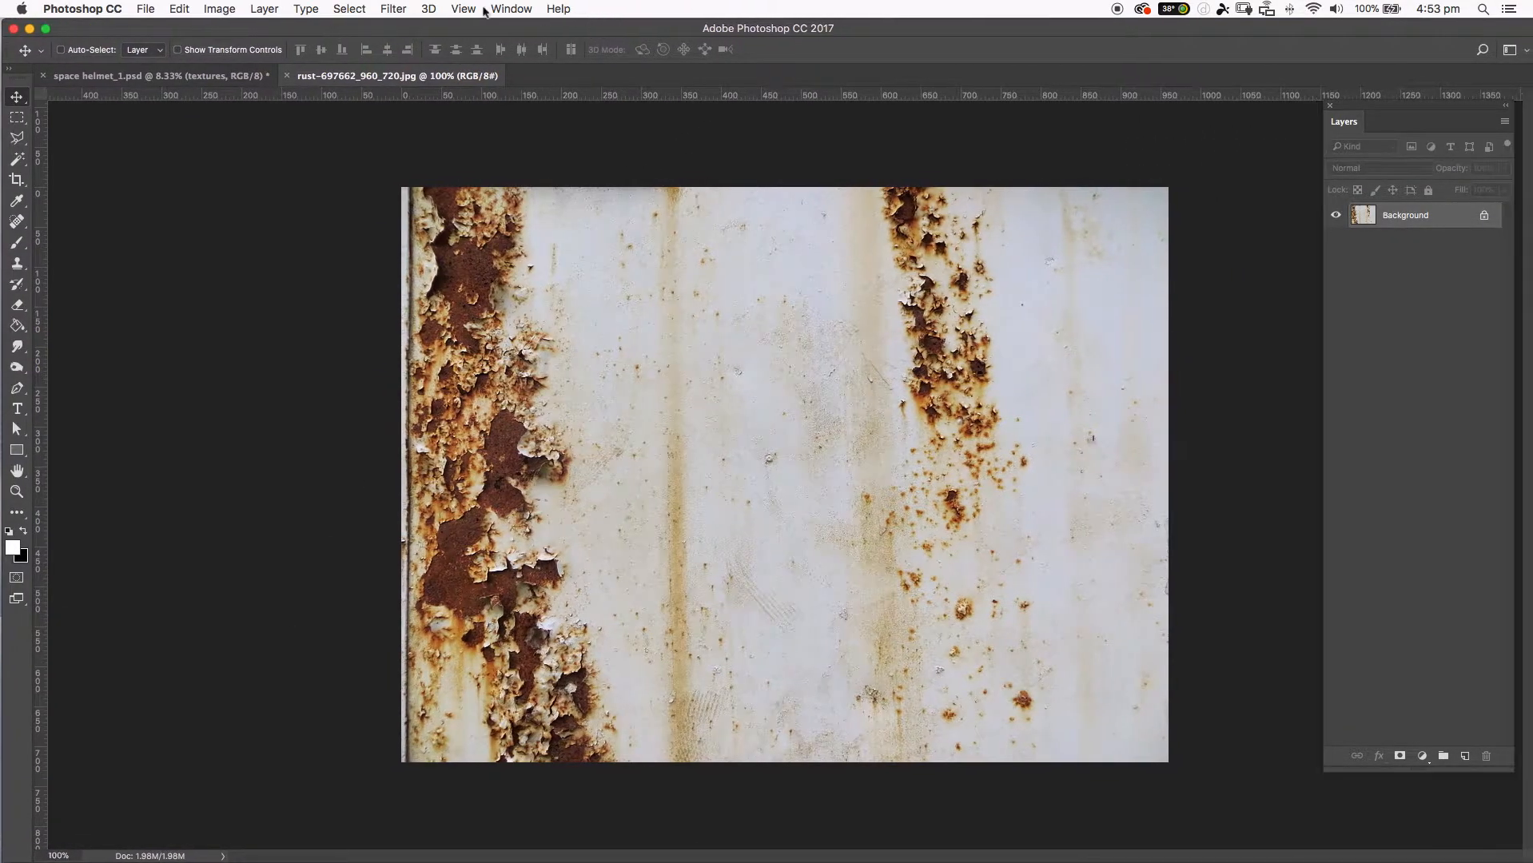
Check the rust photo's dimensions and resolution in the Image Size dialog.
{"action": "left_click", "coordinate": [220, 9]}
{"action": "left_click", "coordinate": [244, 134]}
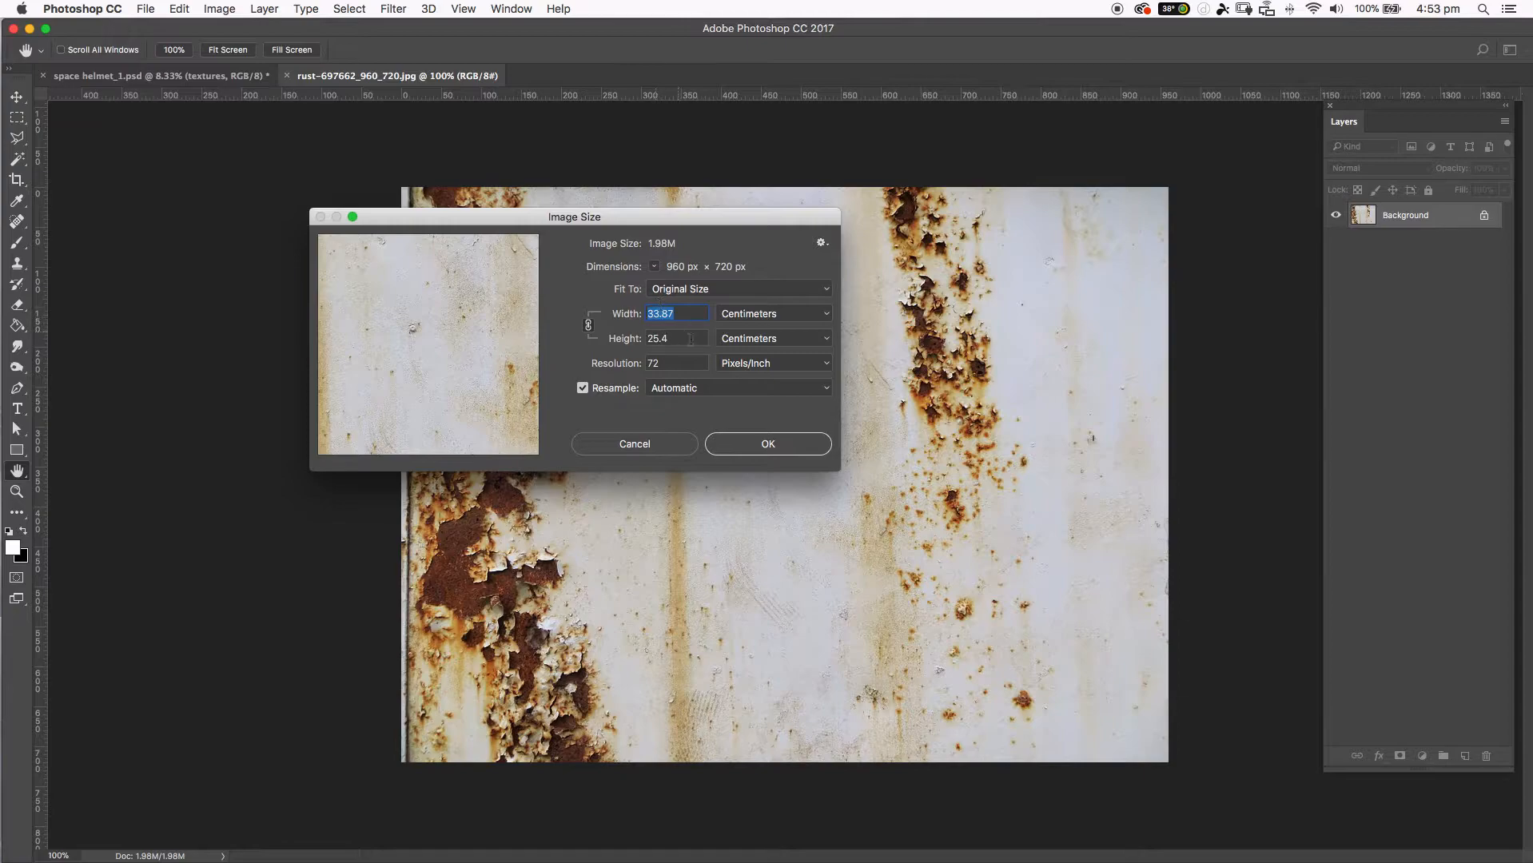
{"action": "left_click", "coordinate": [764, 449]}
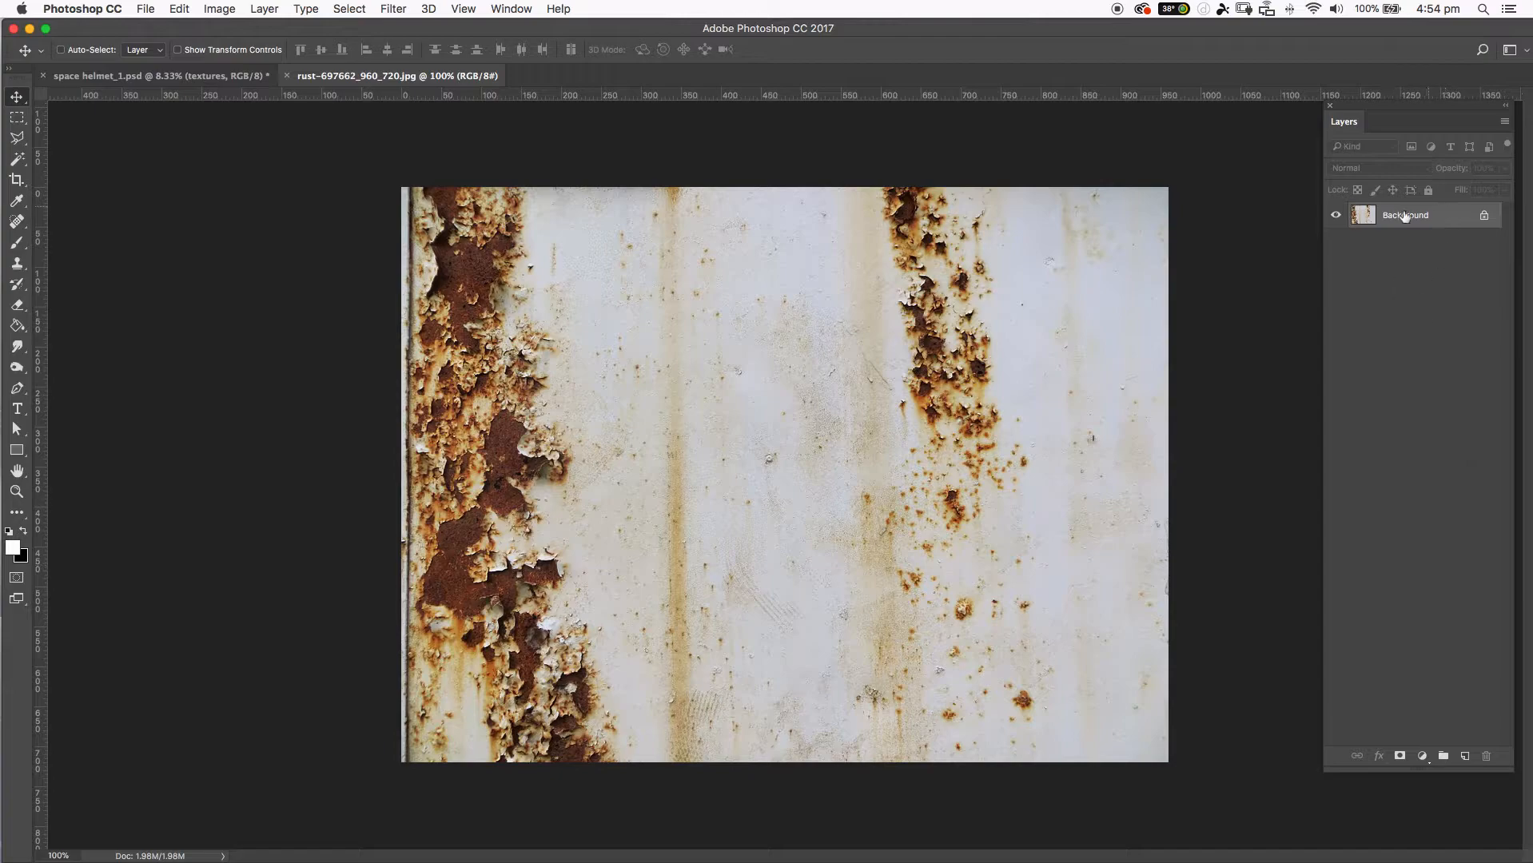
Duplicate the Background layer and look through the available layer effects without applying one.
{"action": "left_click_drag", "start_coordinate": [1450, 226], "coordinate": [1464, 753]}
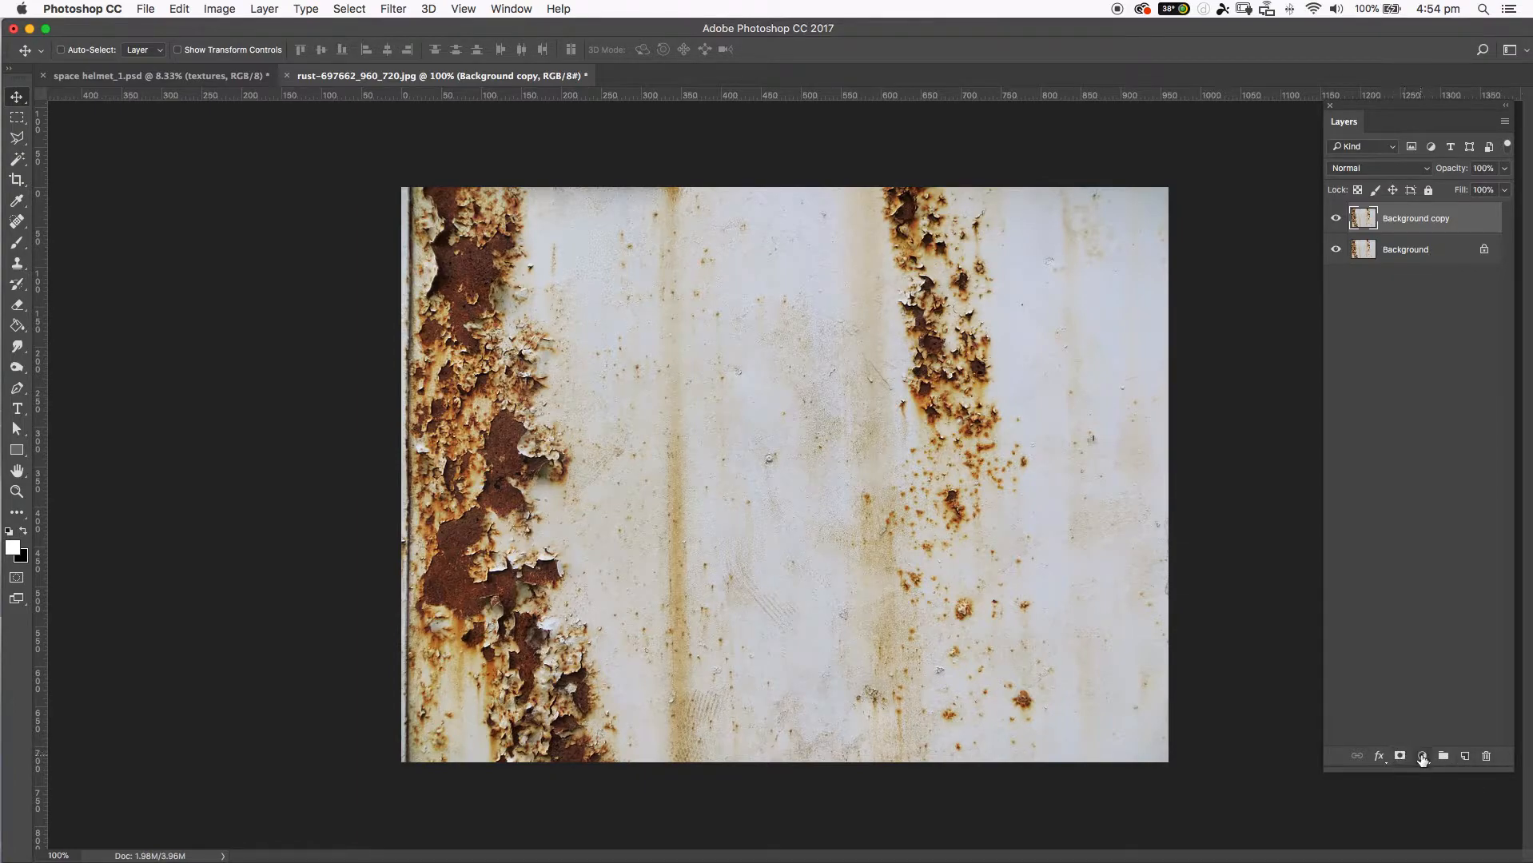
{"action": "left_click", "coordinate": [1422, 756]}
{"action": "left_click", "coordinate": [1383, 759]}
{"action": "left_click", "coordinate": [1379, 756]}
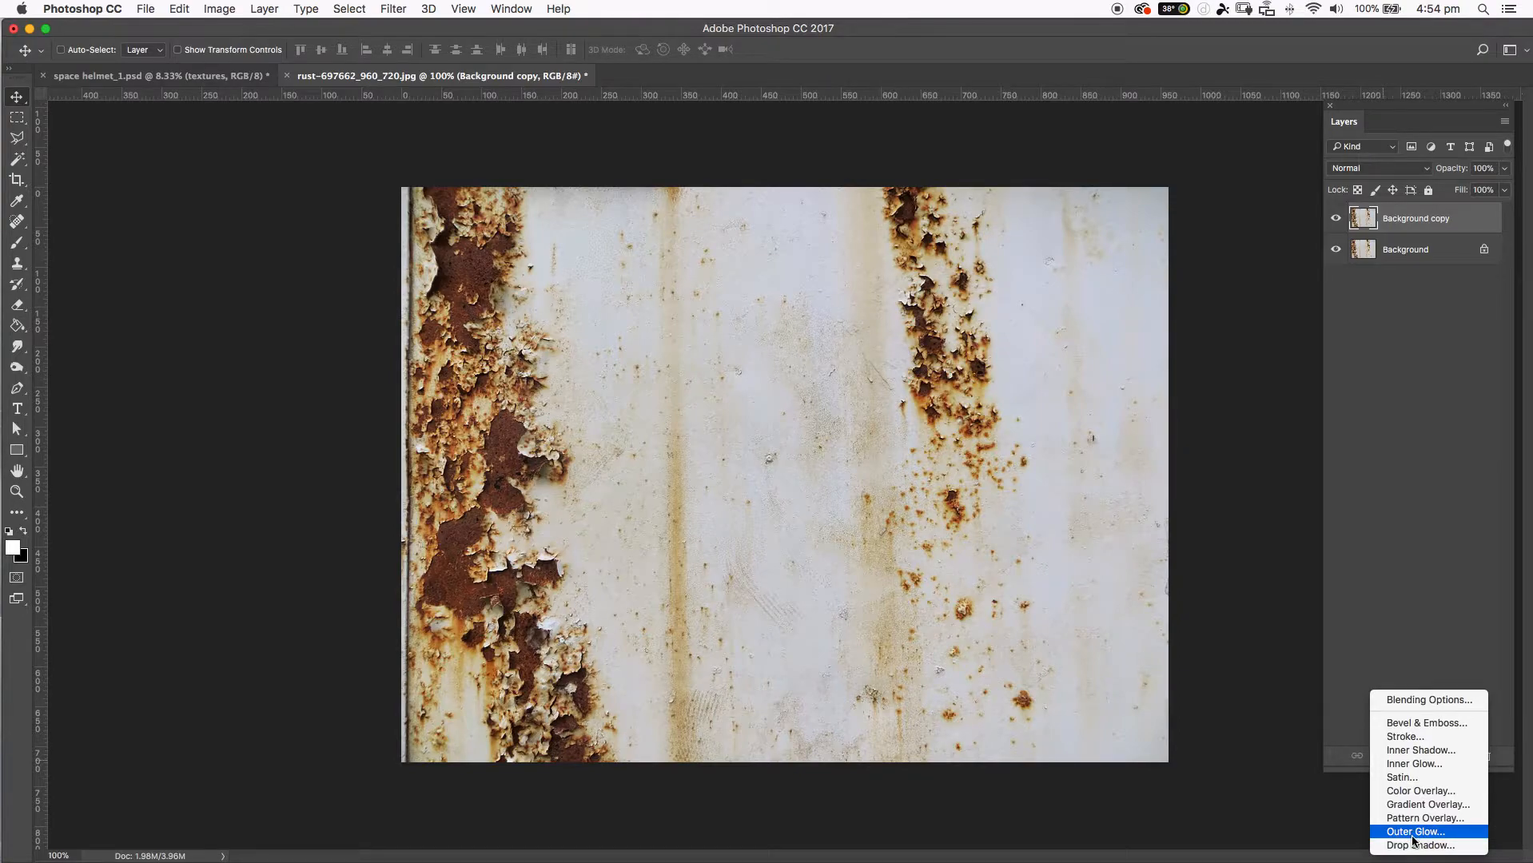
{"action": "left_click", "coordinate": [1504, 762]}
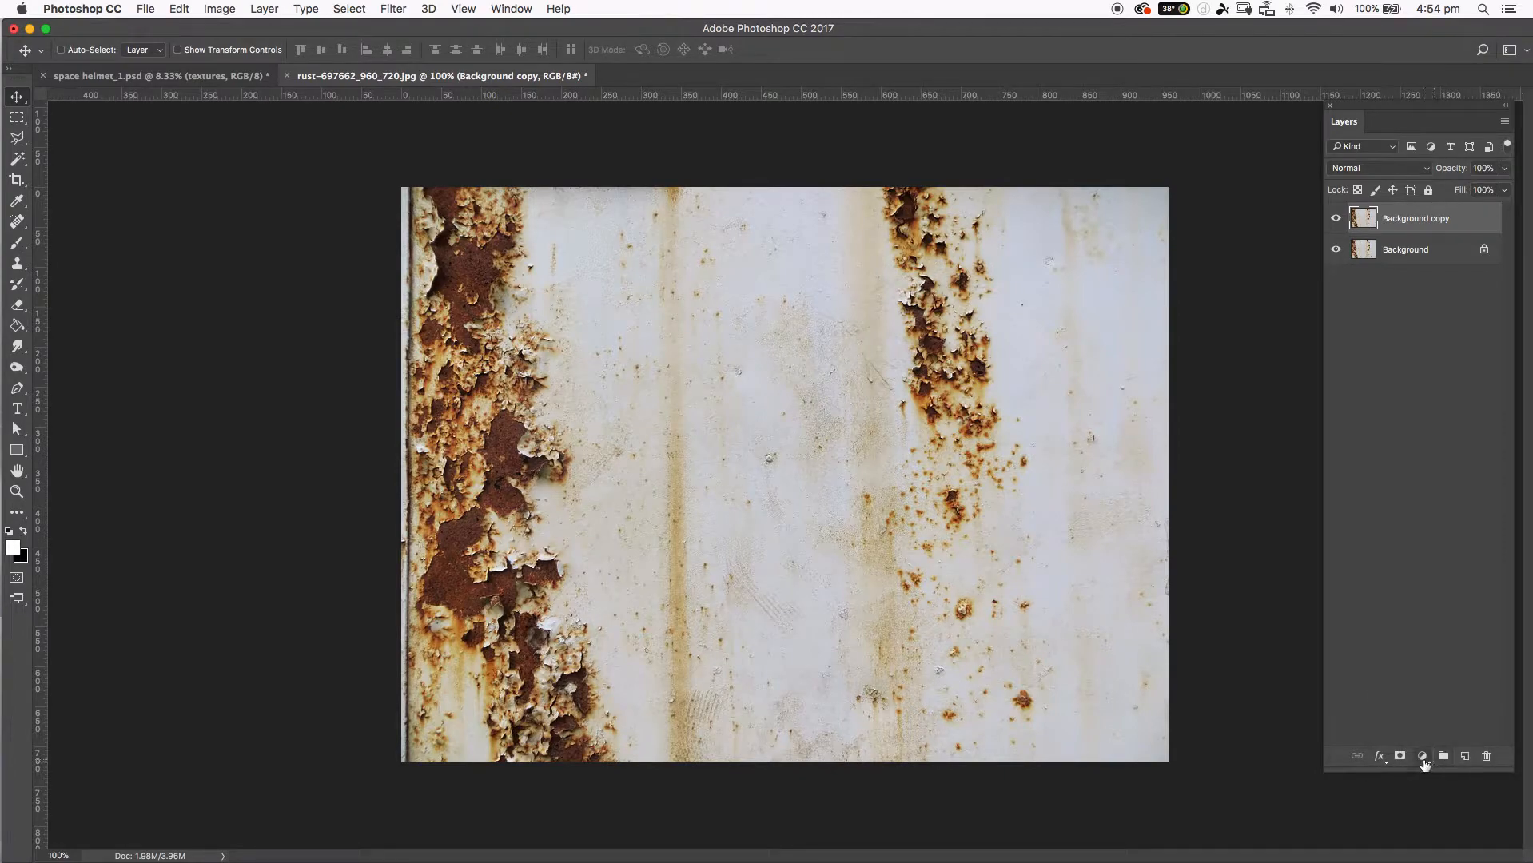
Add a Threshold adjustment layer above the background copy and set its threshold level to 172.
{"action": "left_click", "coordinate": [1422, 757]}
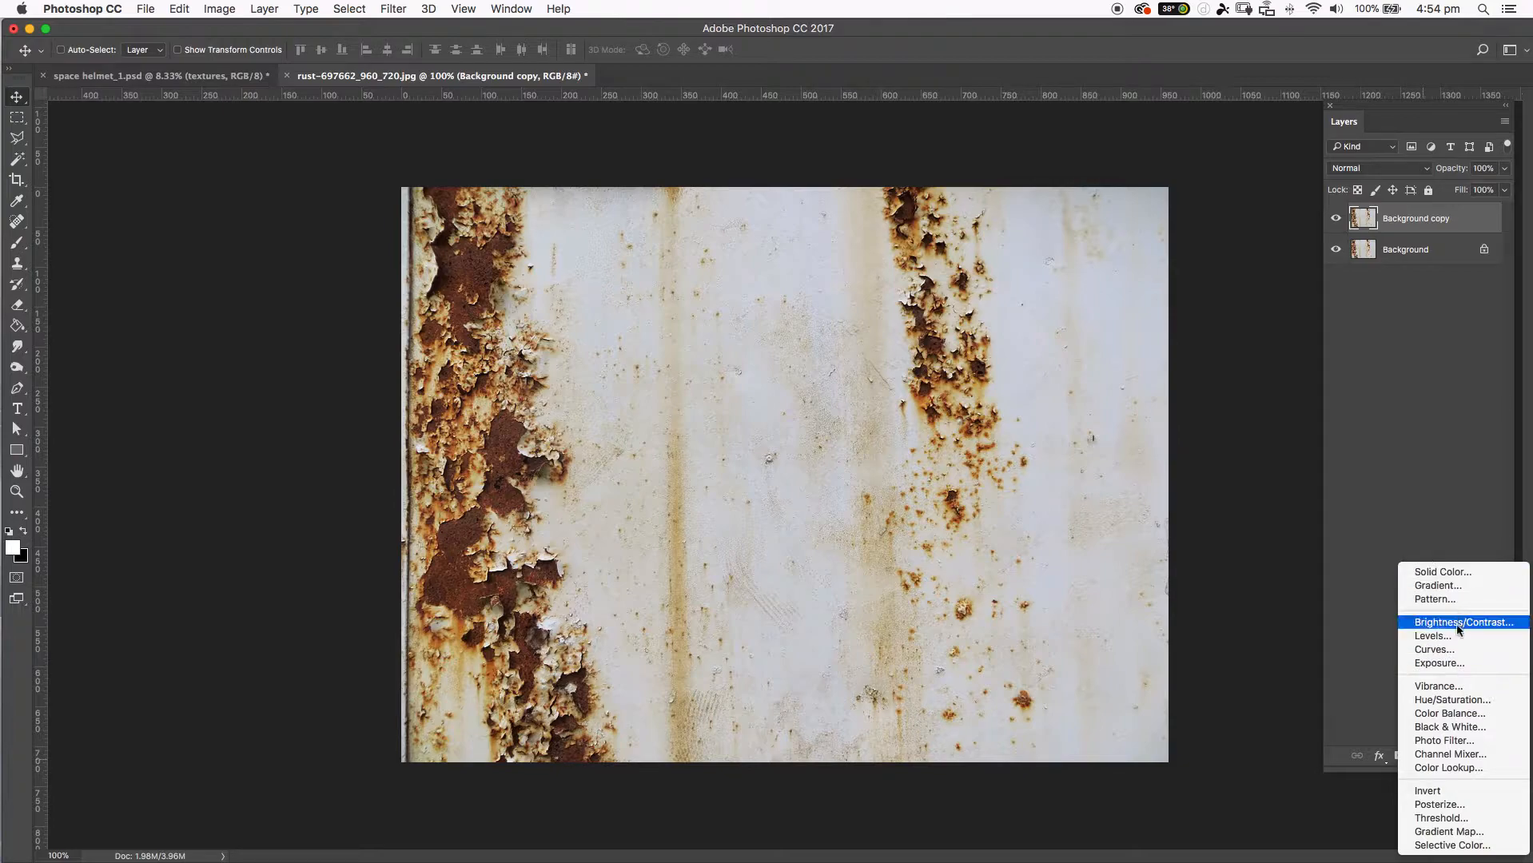
{"action": "left_click", "coordinate": [1453, 819]}
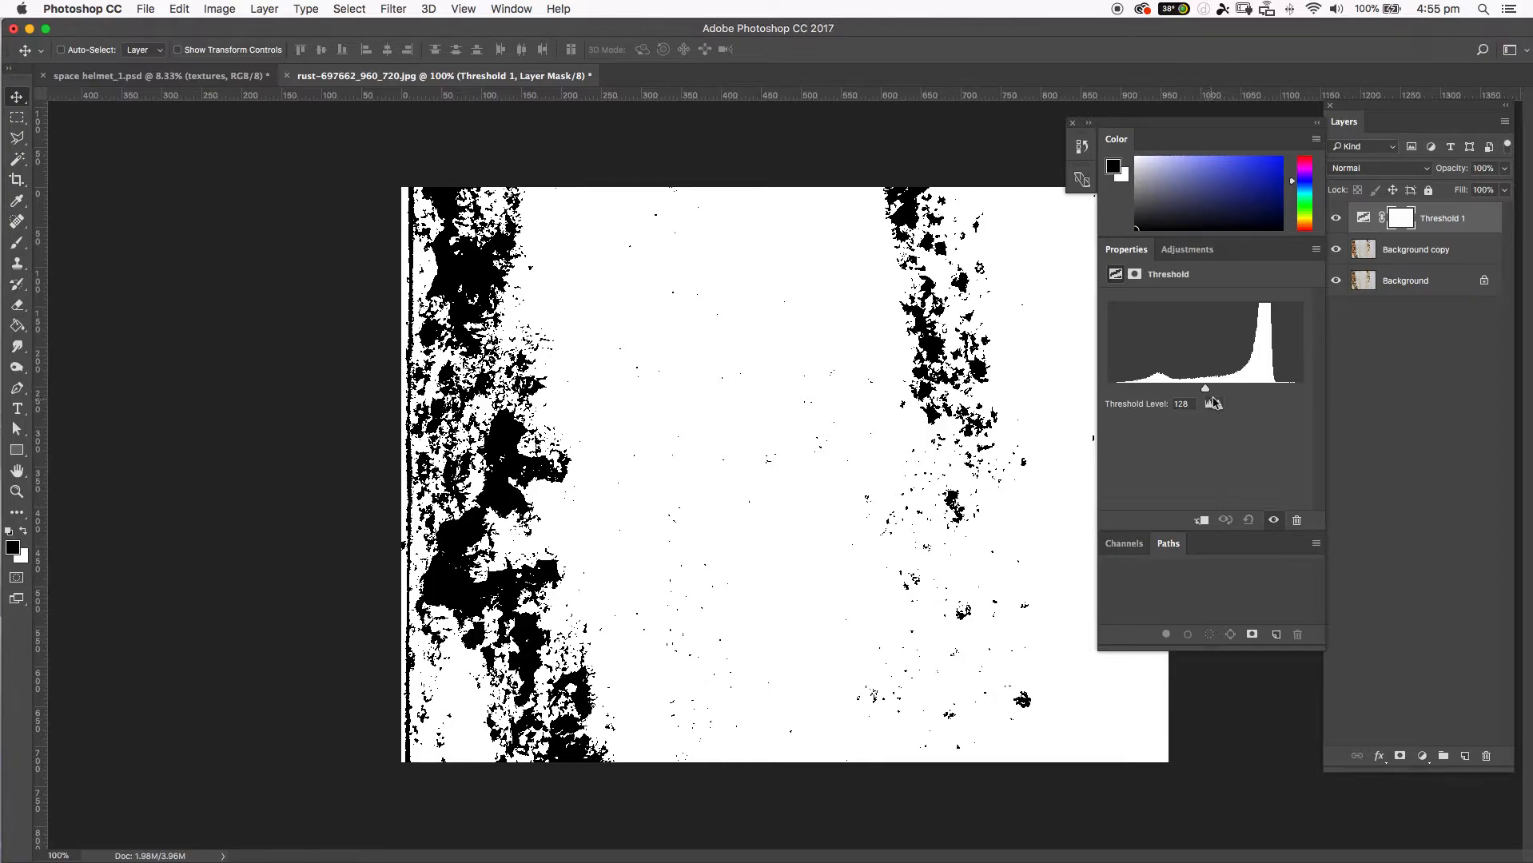
{"action": "left_click_drag", "start_coordinate": [1201, 389], "coordinate": [1239, 406]}
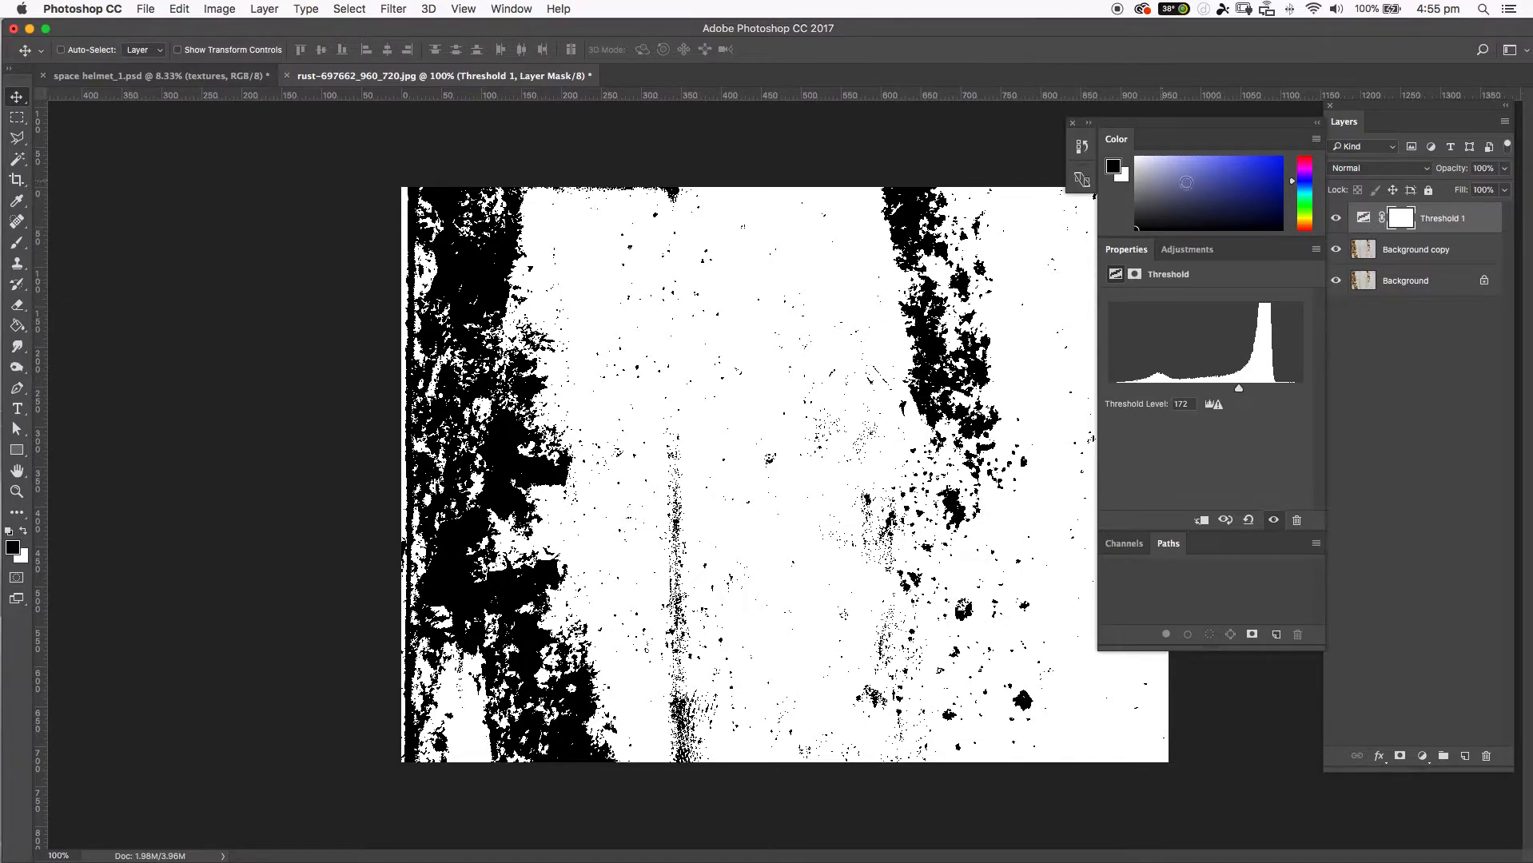
Delete the Threshold adjustment layer's mask and the adjustment layer itself.
{"action": "left_click", "coordinate": [1437, 370]}
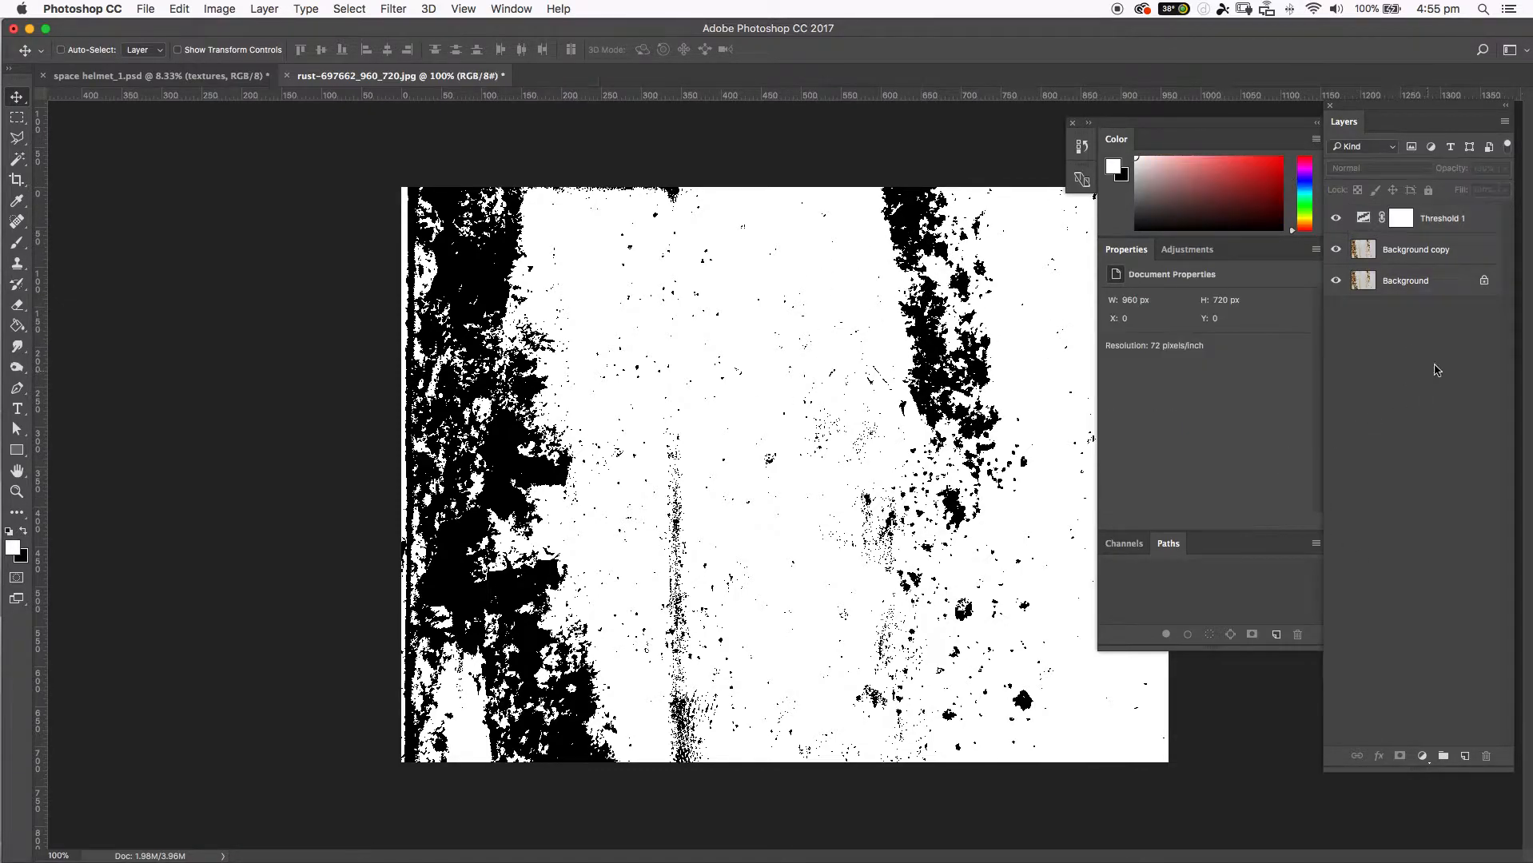
{"action": "left_click", "coordinate": [1435, 222]}
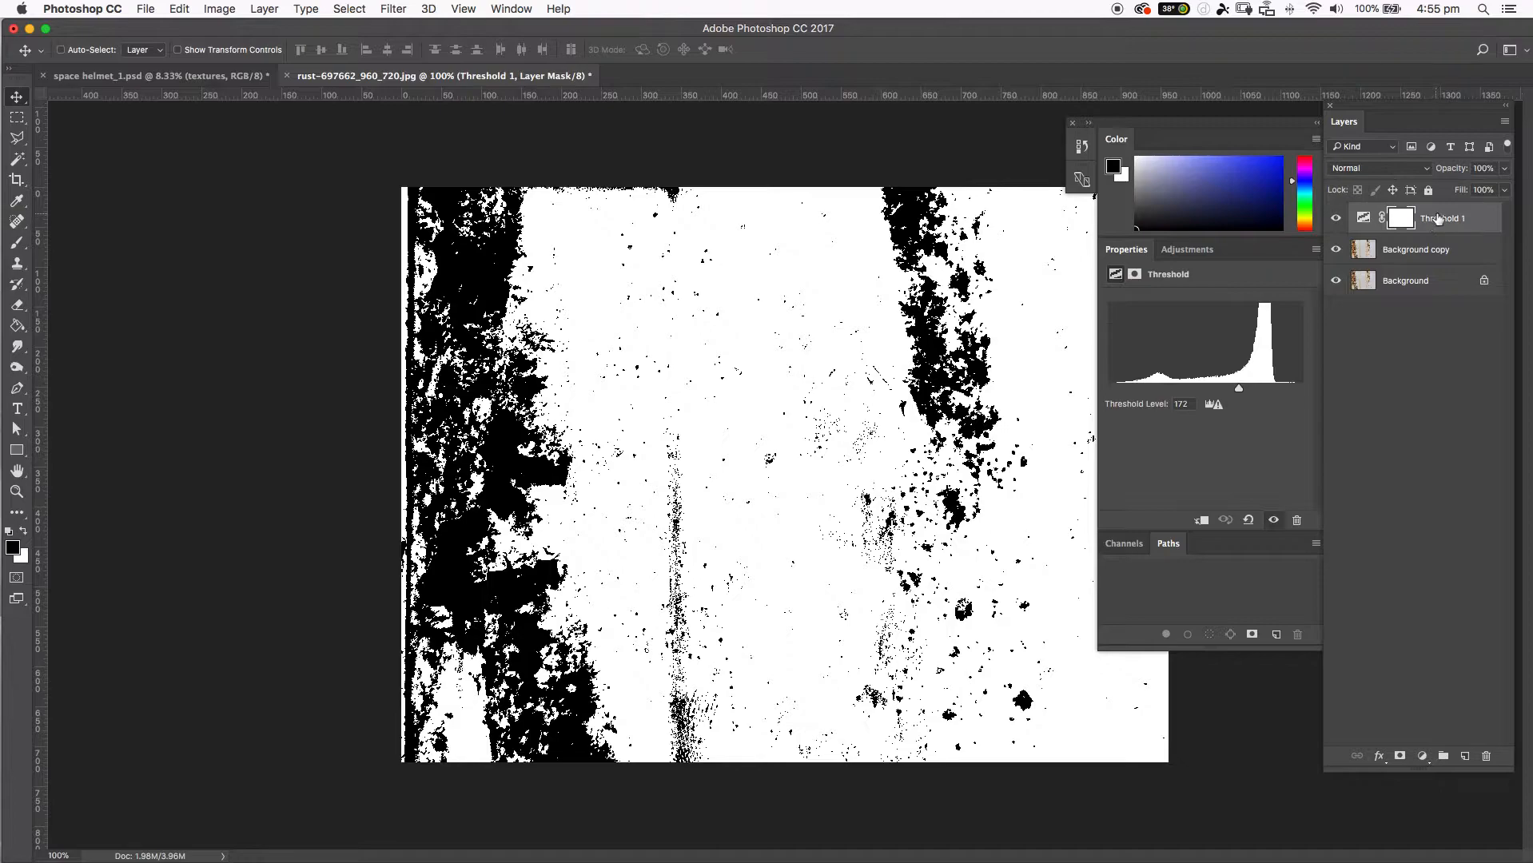
{"action": "left_click", "coordinate": [1486, 757]}
{"action": "left_click", "coordinate": [894, 296]}
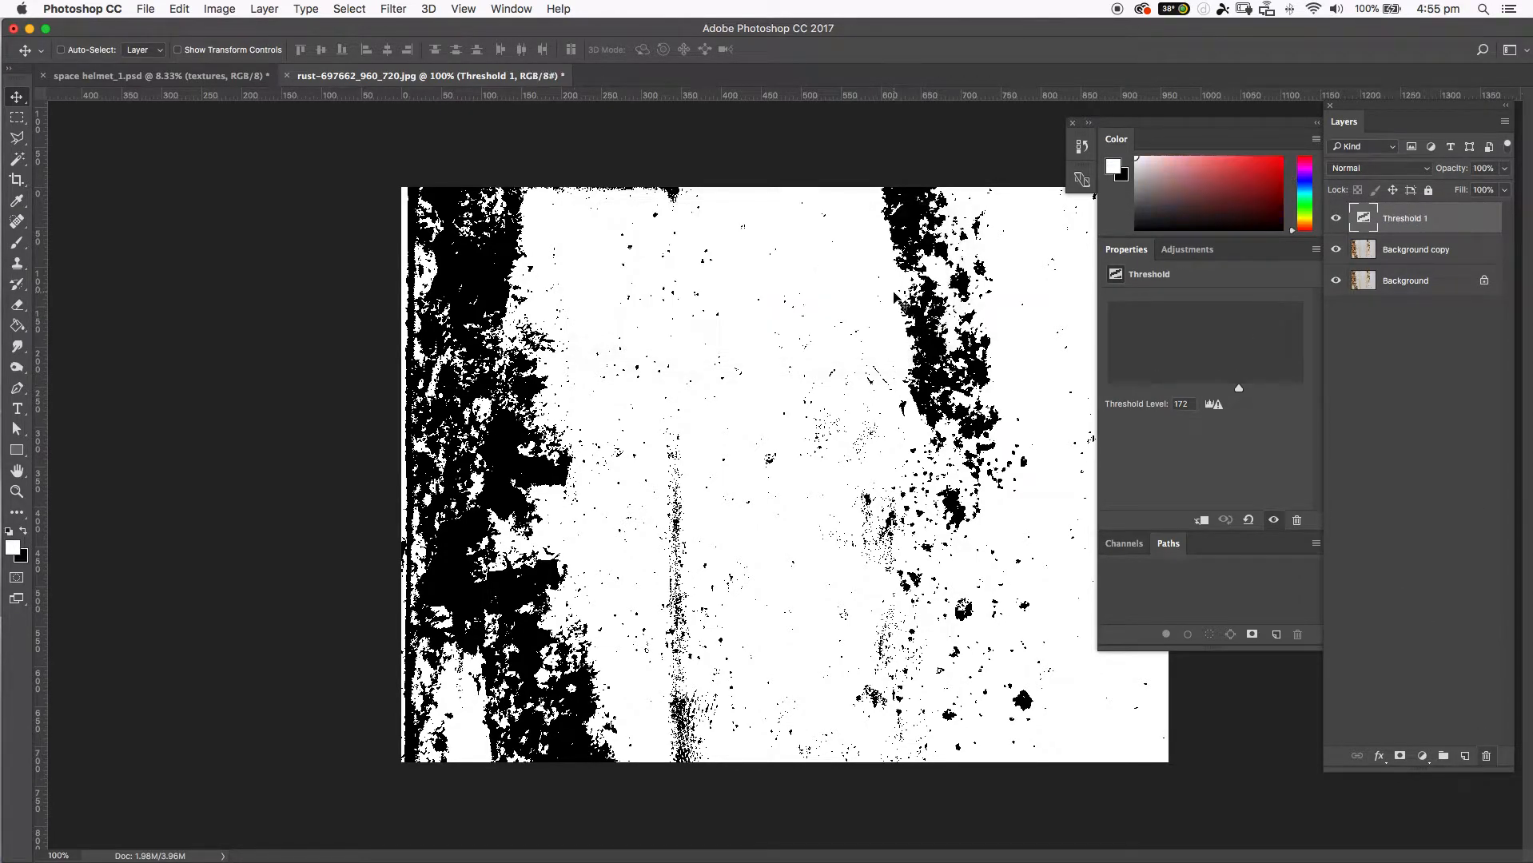
{"action": "left_click_drag", "start_coordinate": [1427, 230], "coordinate": [1485, 756]}
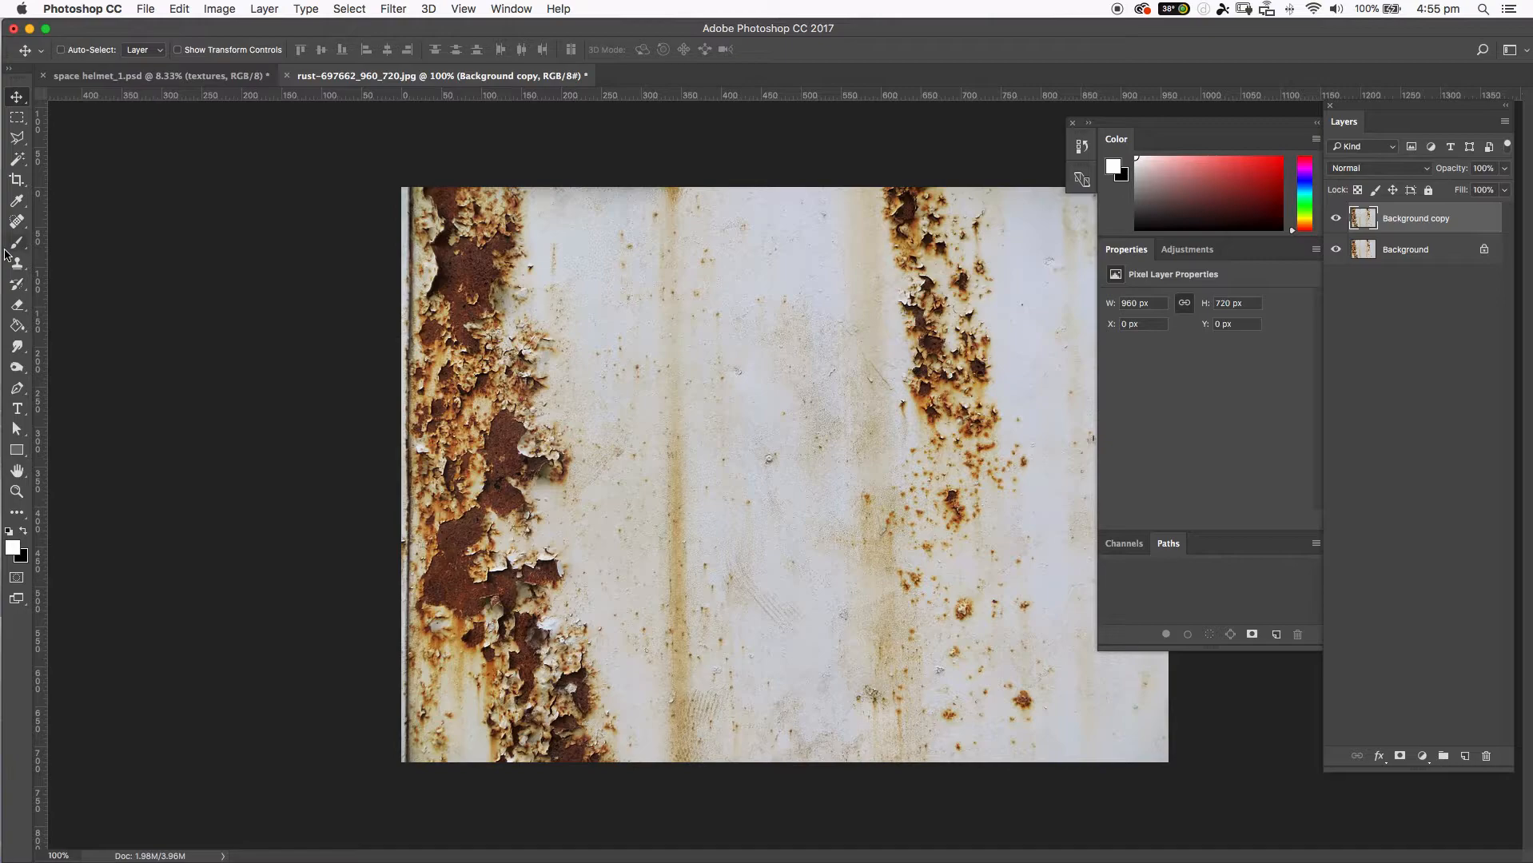
Shrink the Crop tool's frame to a nearly square area about 207 by 204 px around the small rust spots.
{"action": "key", "text": "c"}
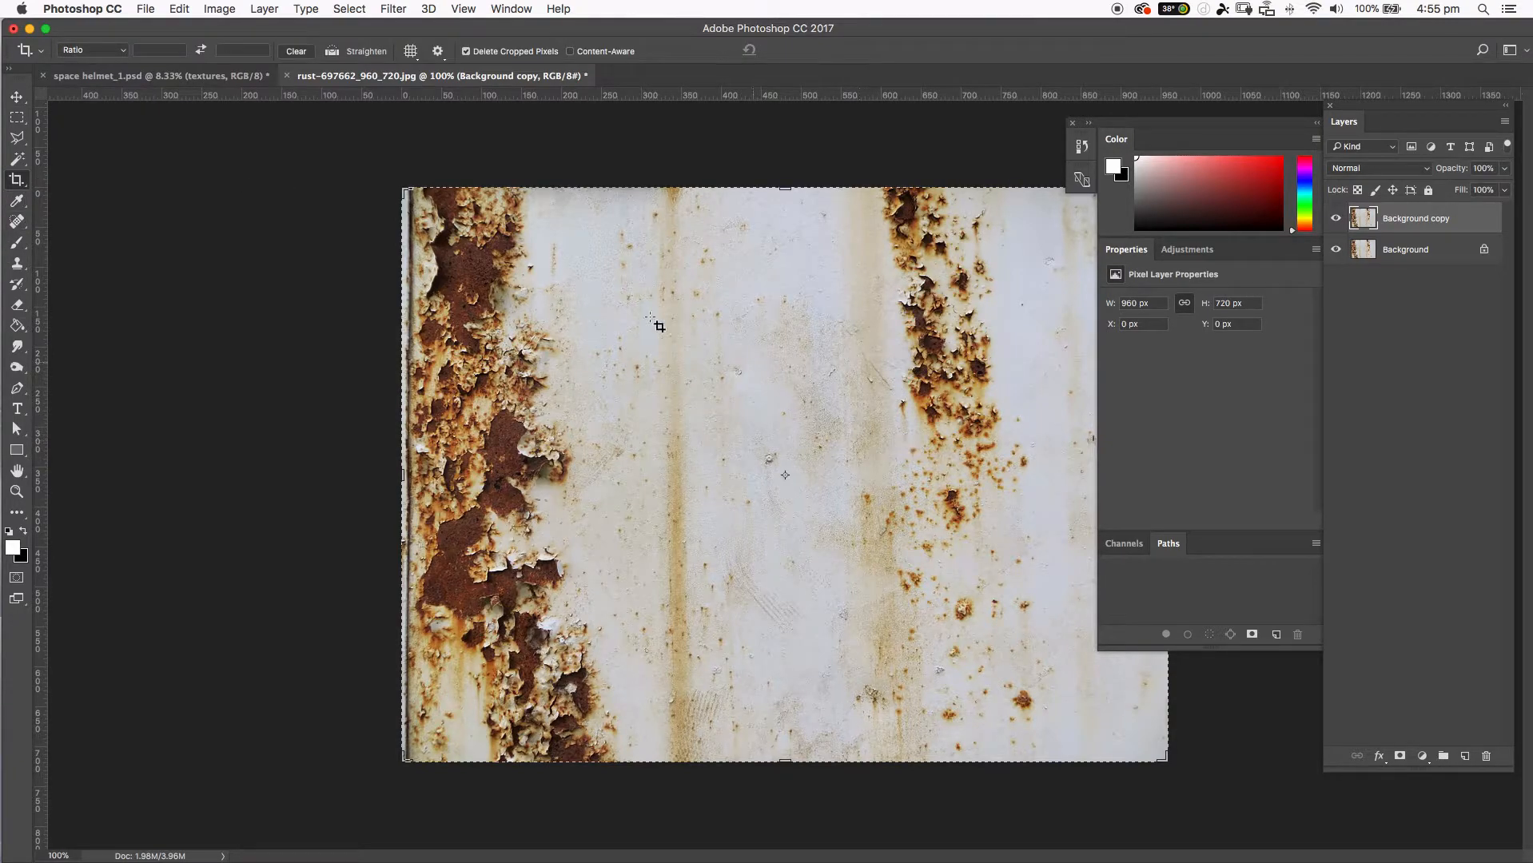
{"action": "left_click_drag", "start_coordinate": [406, 190], "coordinate": [608, 320]}
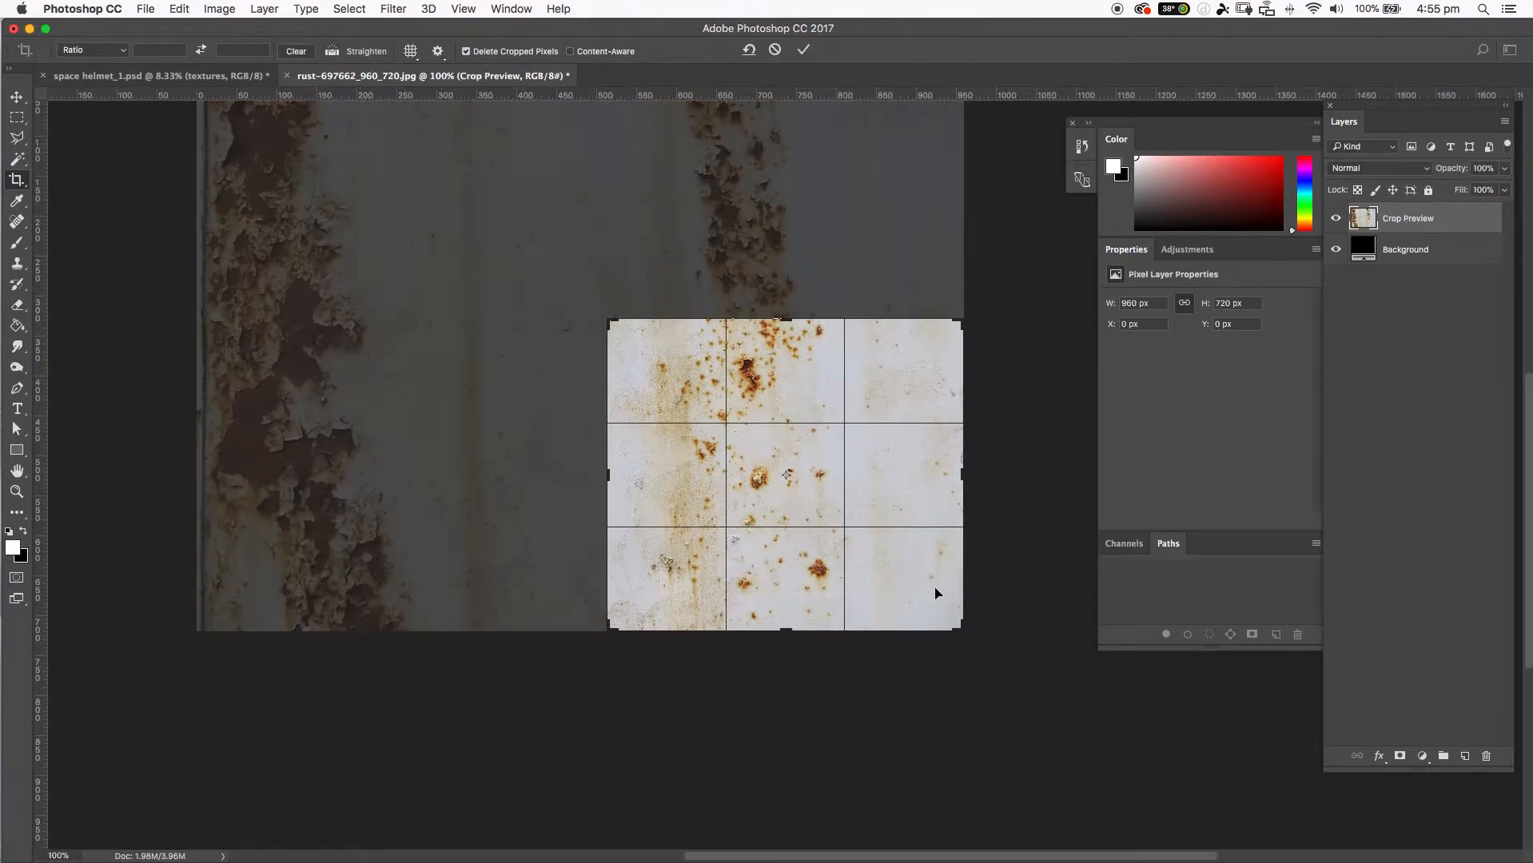
{"action": "left_click_drag", "start_coordinate": [964, 625], "coordinate": [869, 555]}
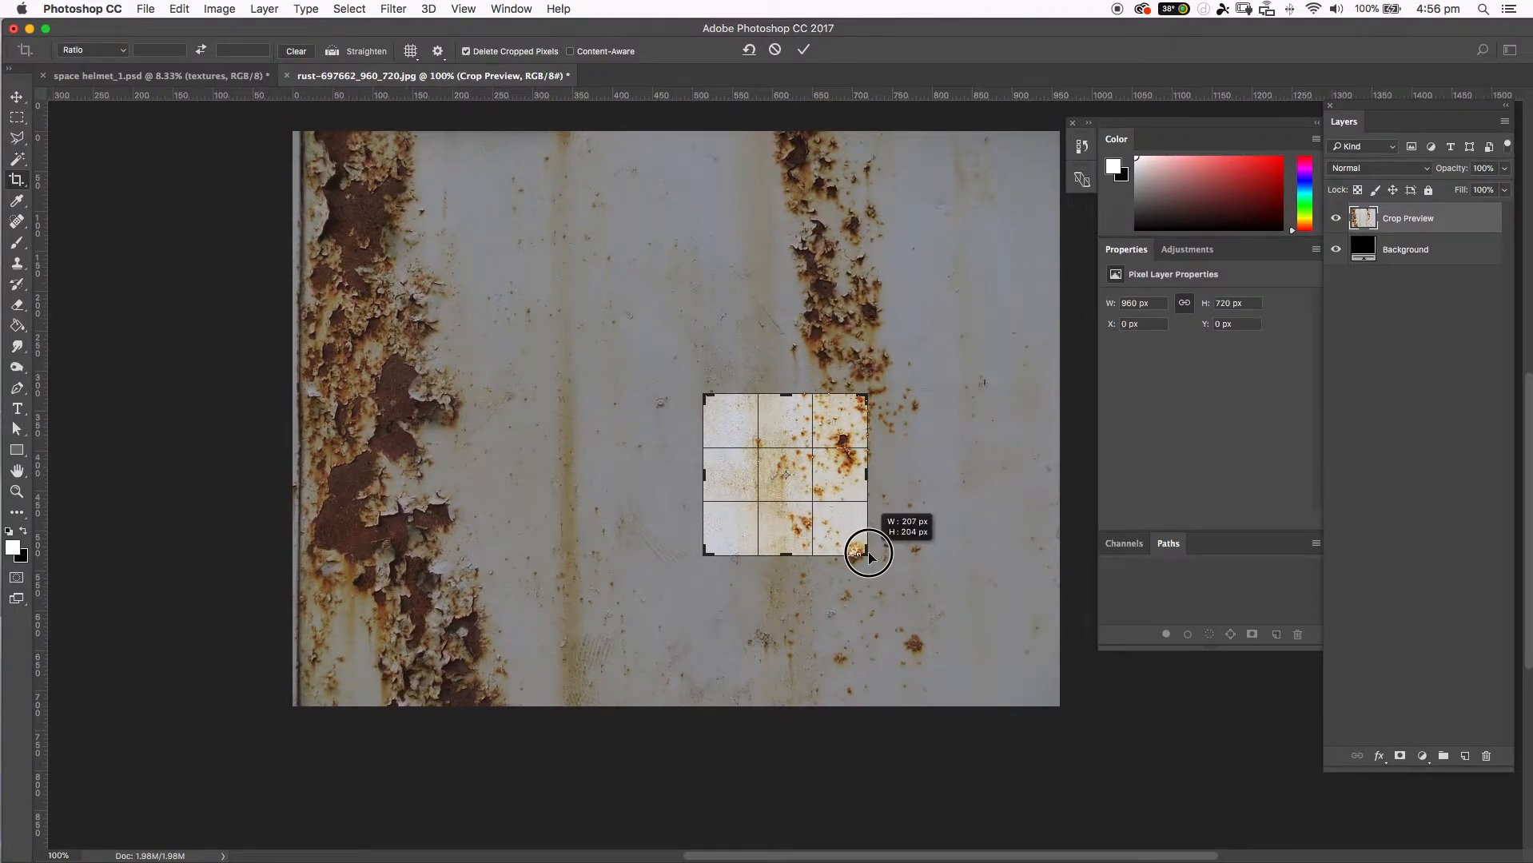
{"action": "left_click_drag", "start_coordinate": [869, 555], "coordinate": [870, 553]}
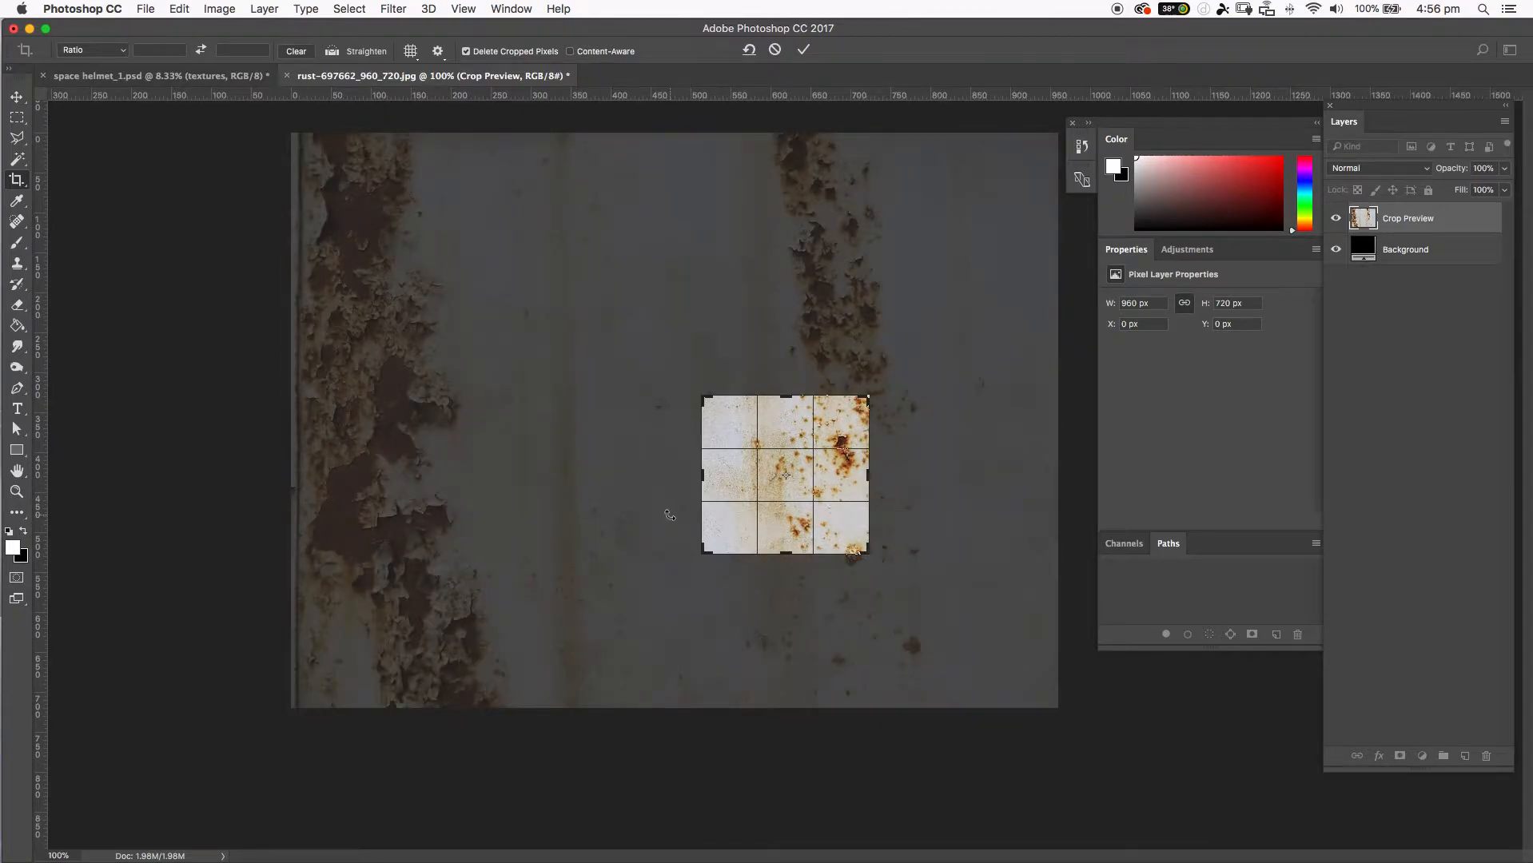
Switch the crop setting to W x H x Resolution, frame about 192 by 192 px of the rust spots, and apply the crop.
{"action": "left_click", "coordinate": [80, 50]}
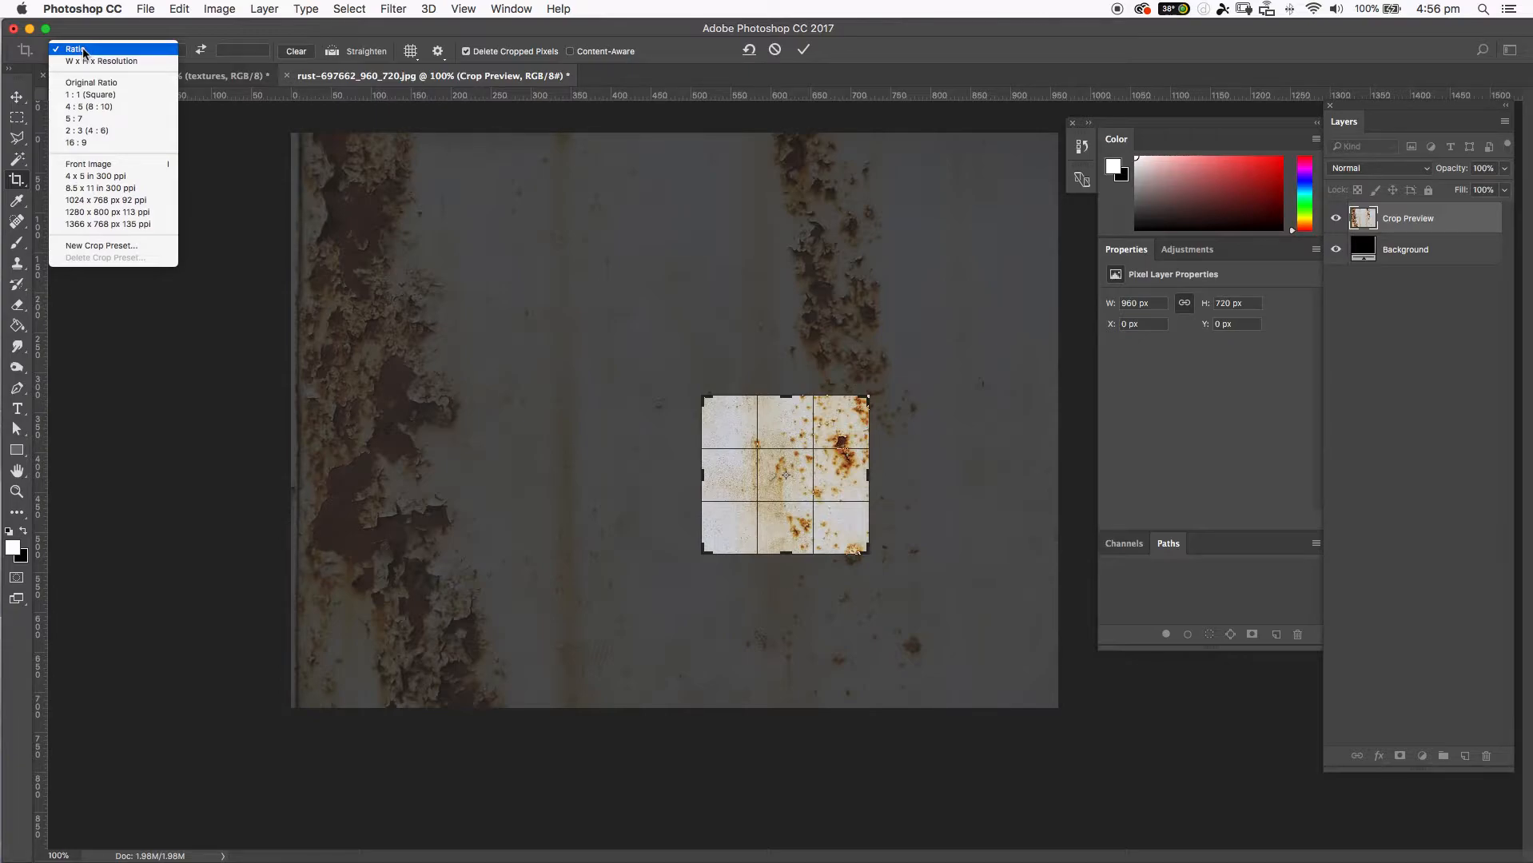
{"action": "left_click", "coordinate": [89, 61]}
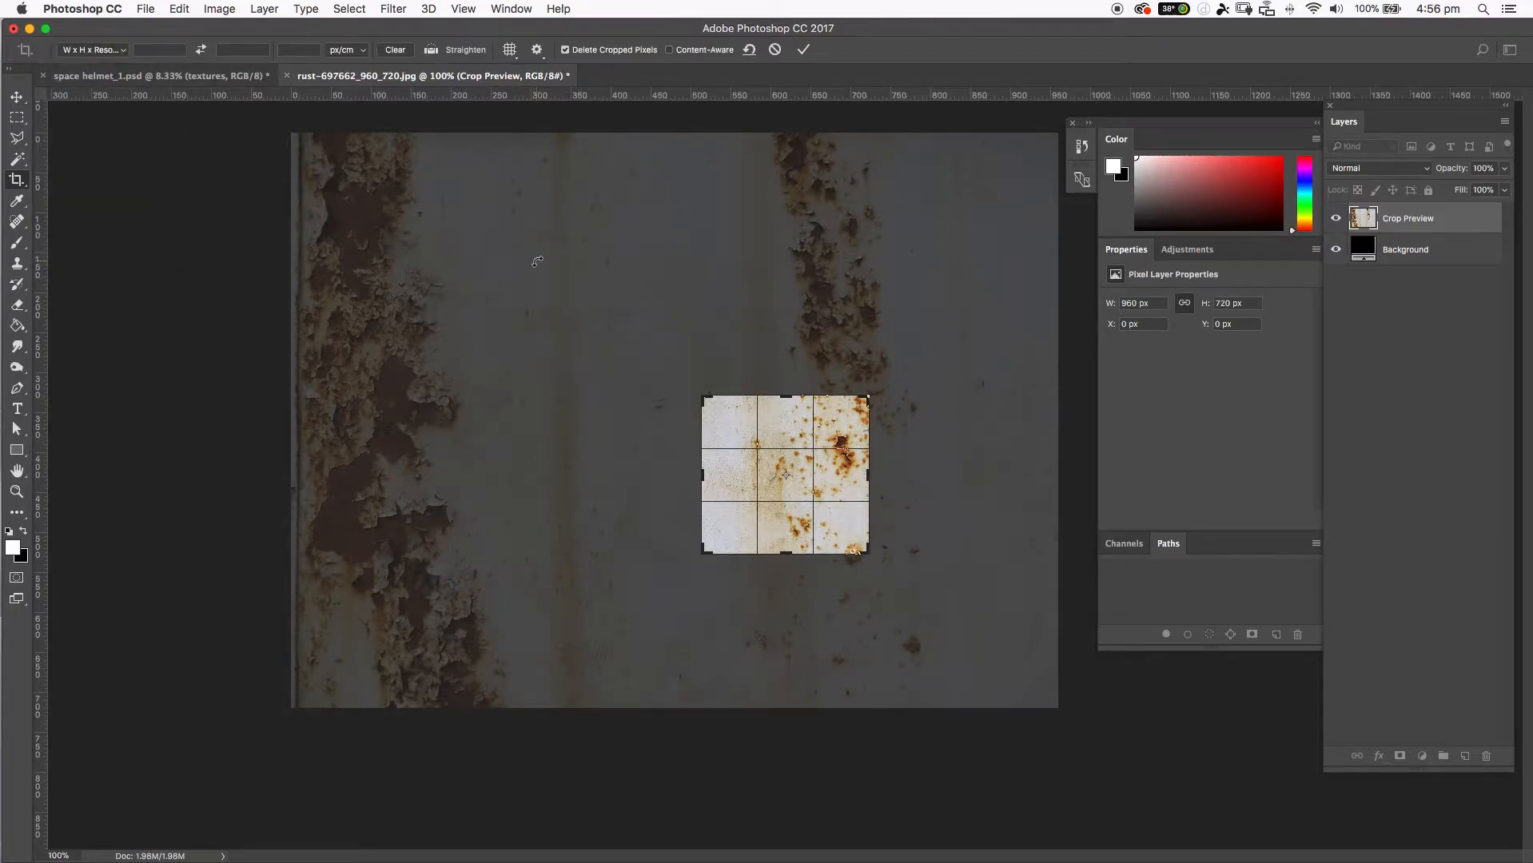
{"action": "left_click", "coordinate": [808, 50]}
{"action": "left_click_drag", "start_coordinate": [685, 334], "coordinate": [668, 368]}
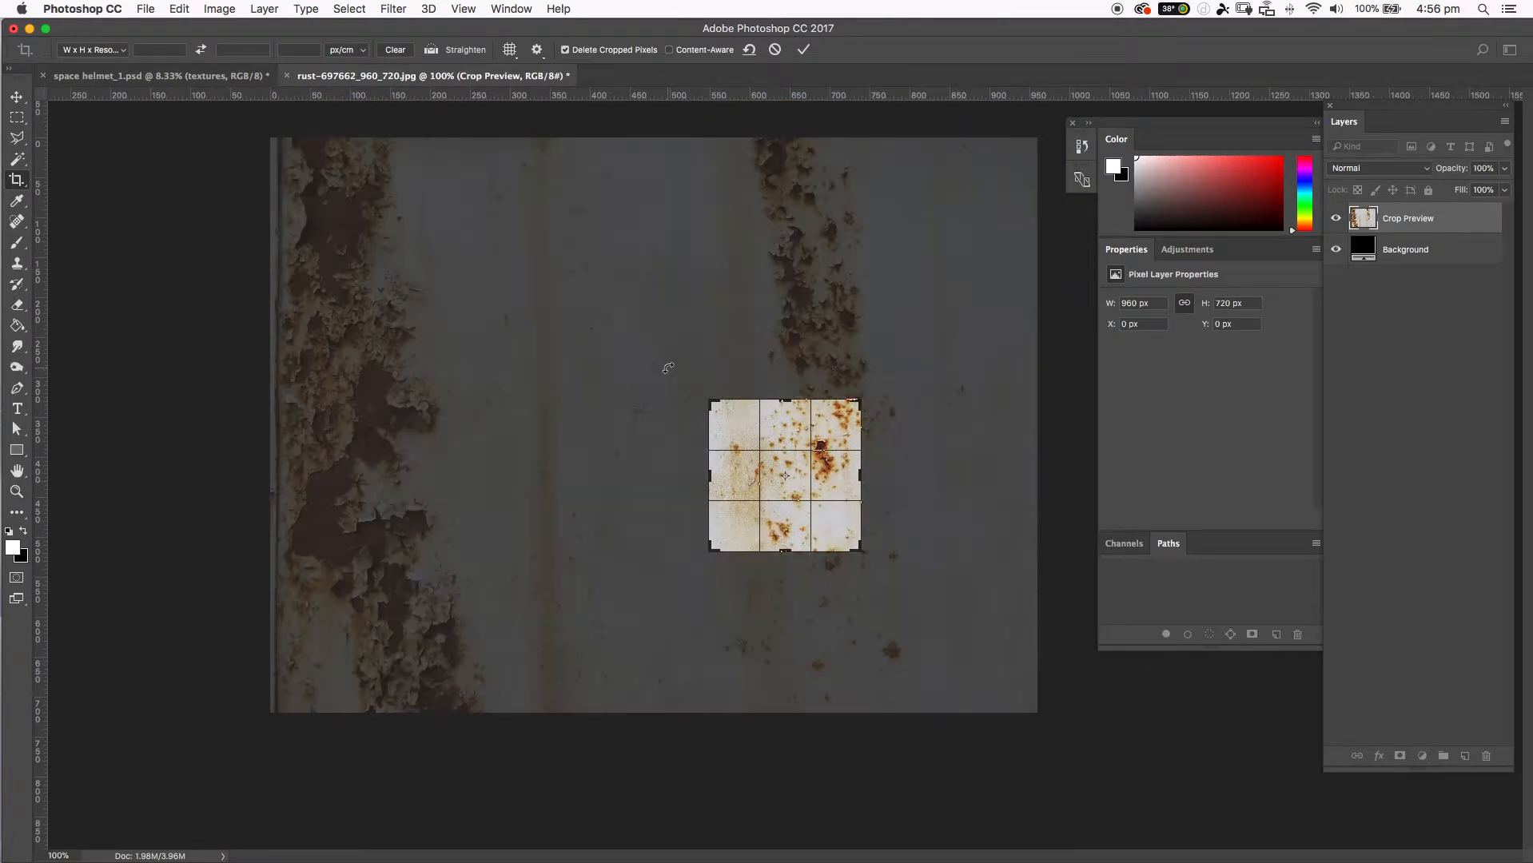
{"action": "left_click", "coordinate": [804, 50]}
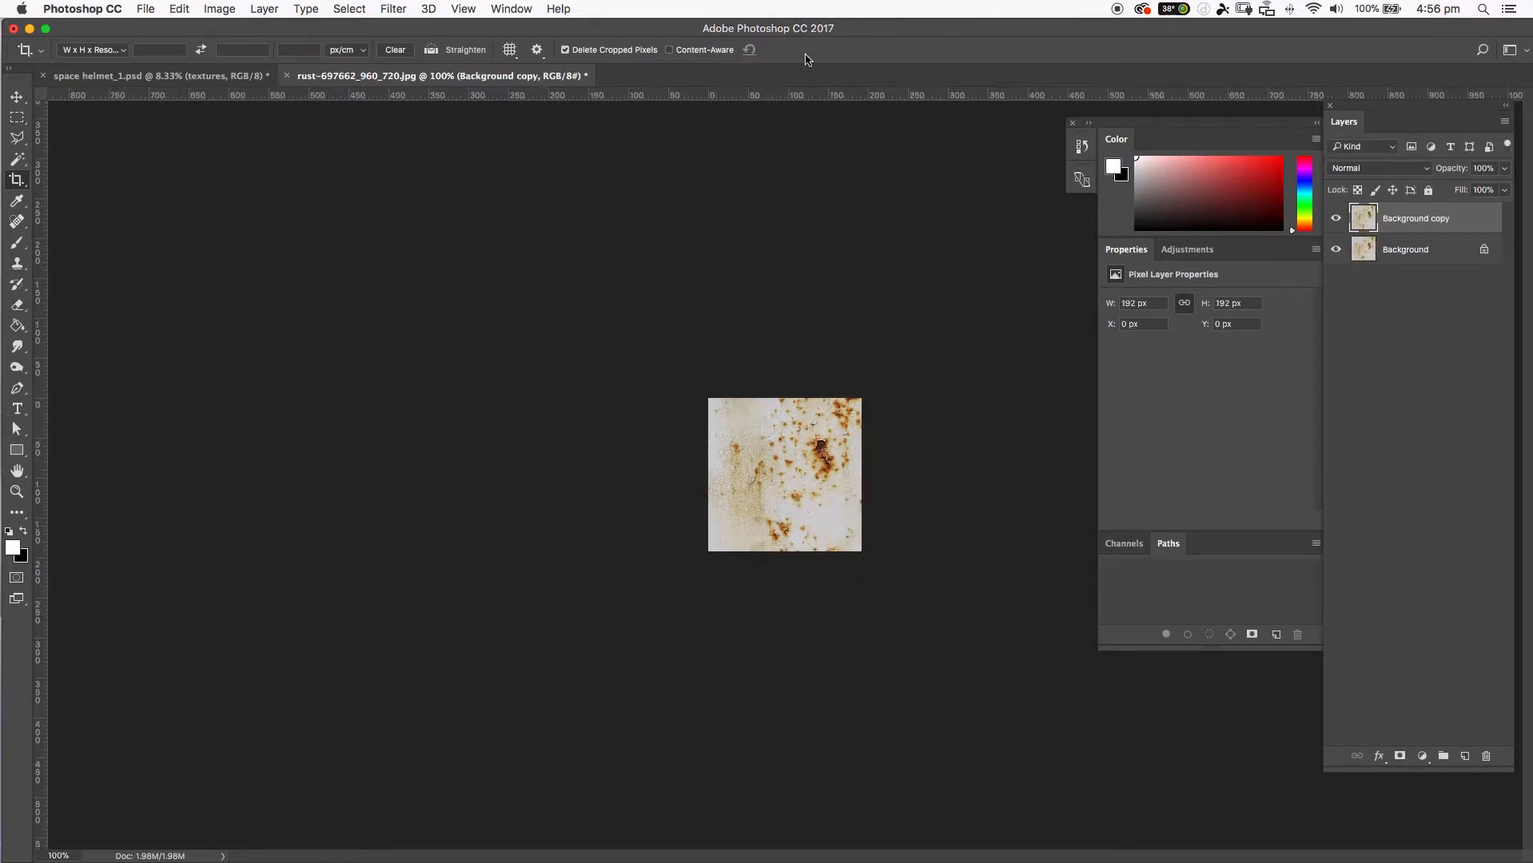
Enlarge the canvas of the cropped rust image to 300 percent in both width and height.
{"action": "key", "text": "super+plus"}
{"action": "key", "text": "super+plus"}
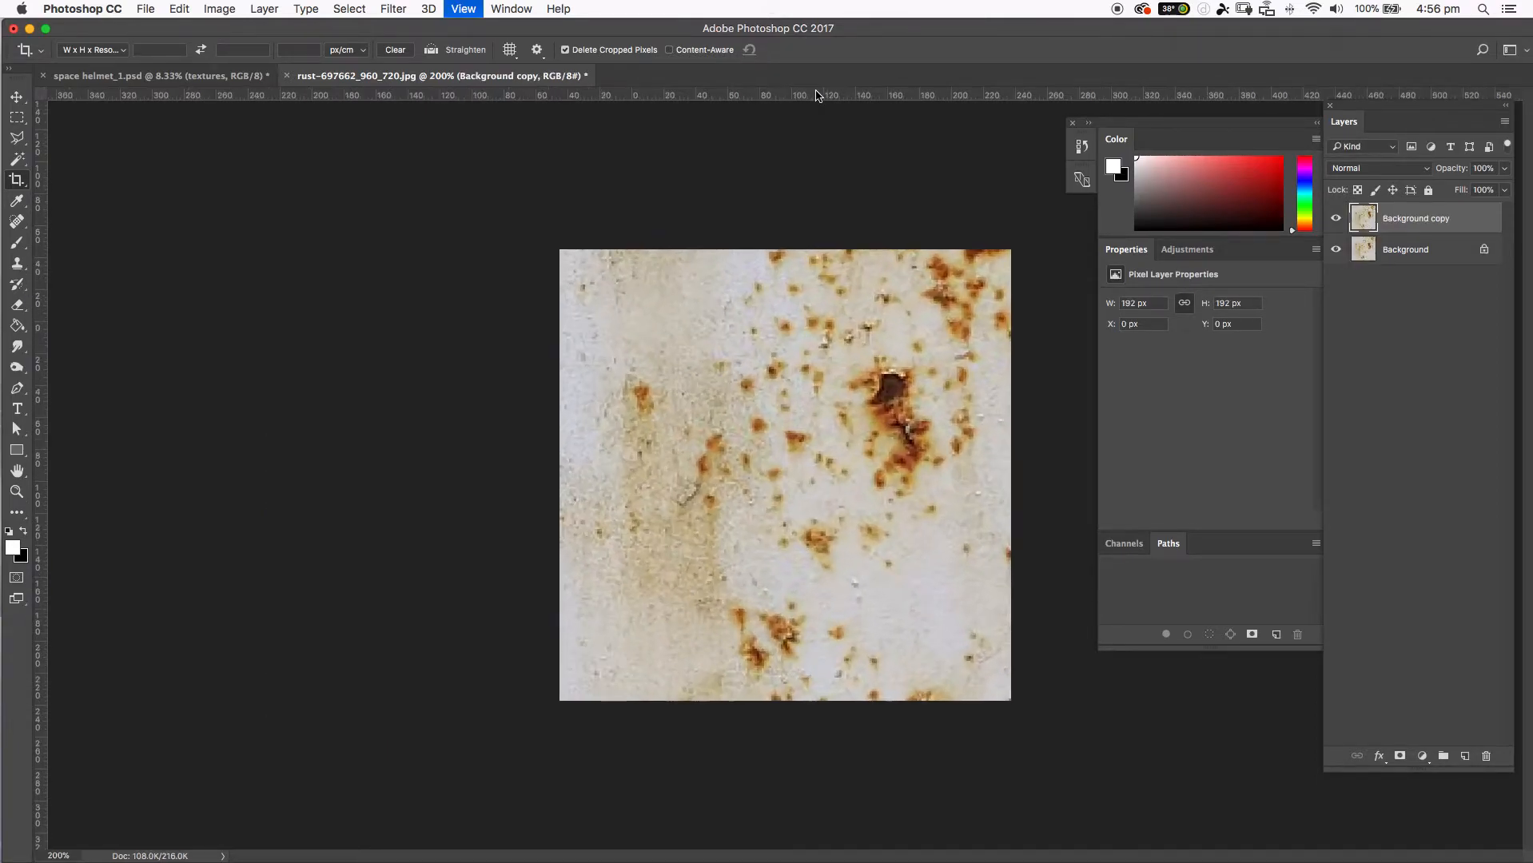
{"action": "key", "text": "super+minus"}
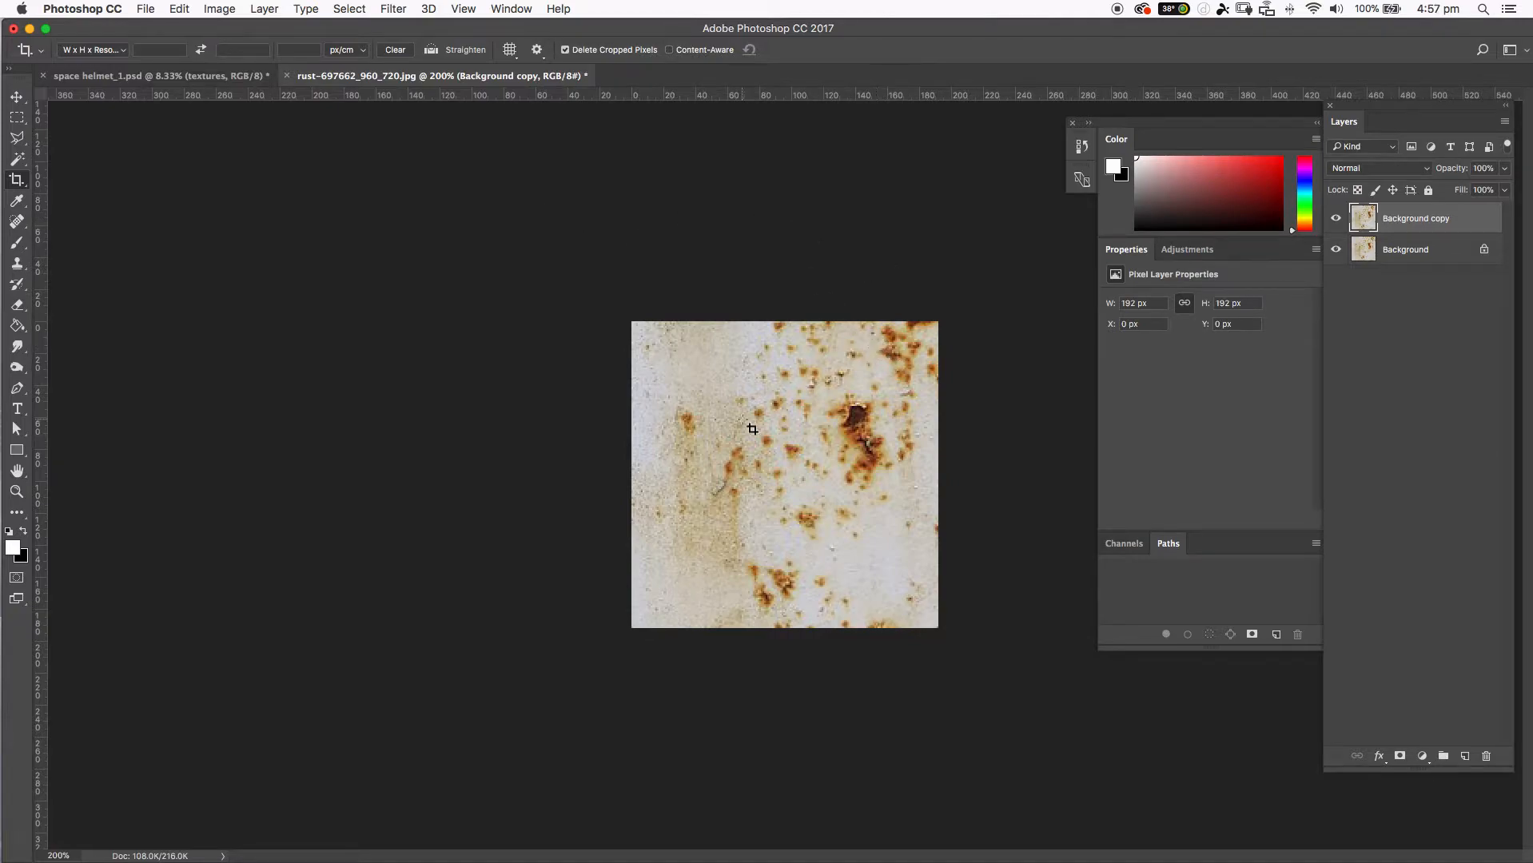
{"action": "left_click", "coordinate": [216, 9]}
{"action": "left_click", "coordinate": [256, 148]}
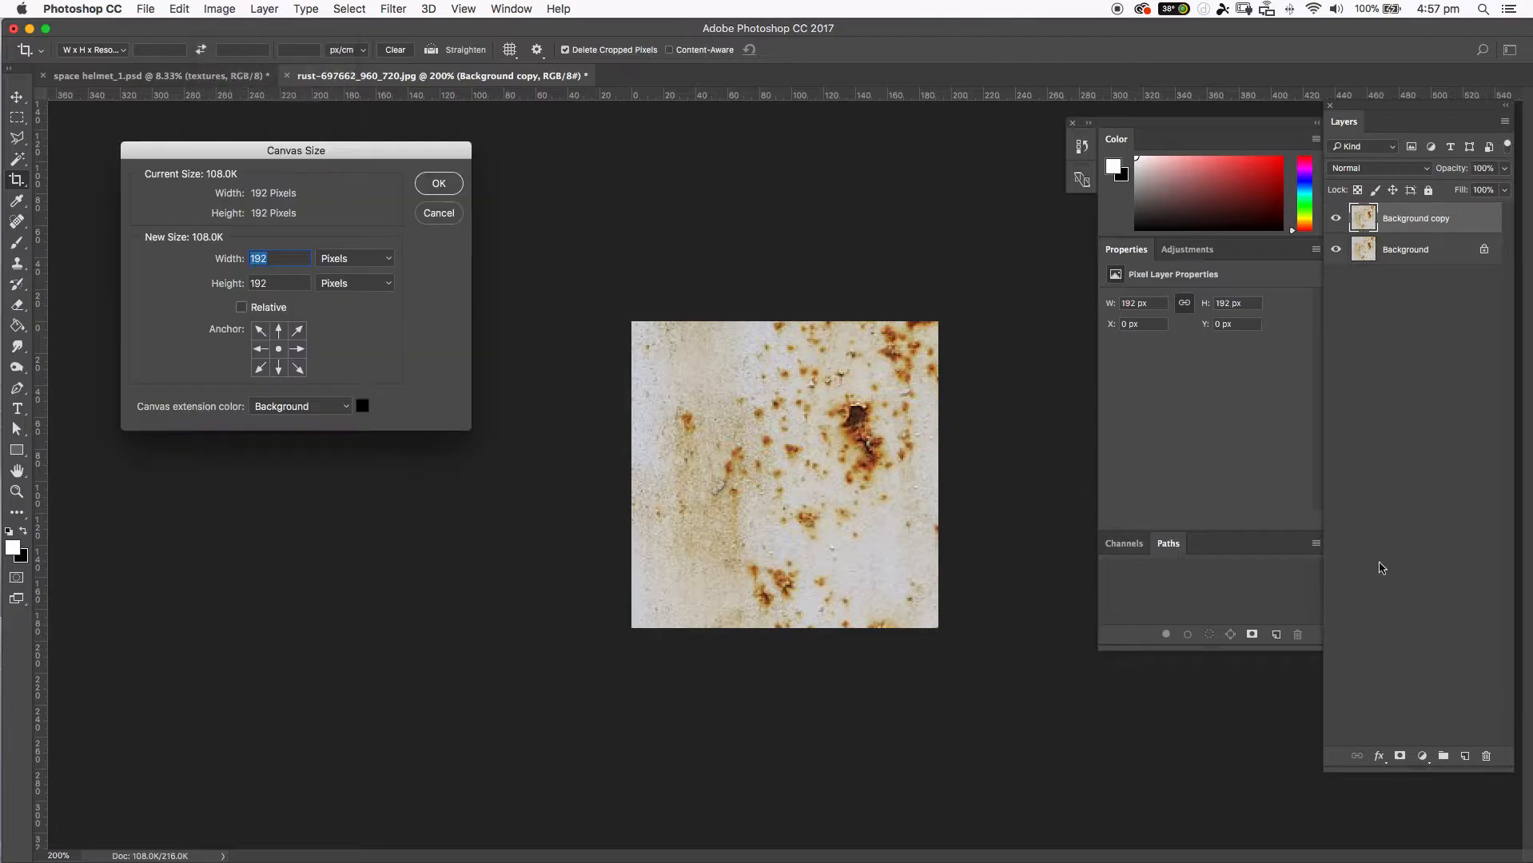
{"action": "left_click", "coordinate": [347, 259]}
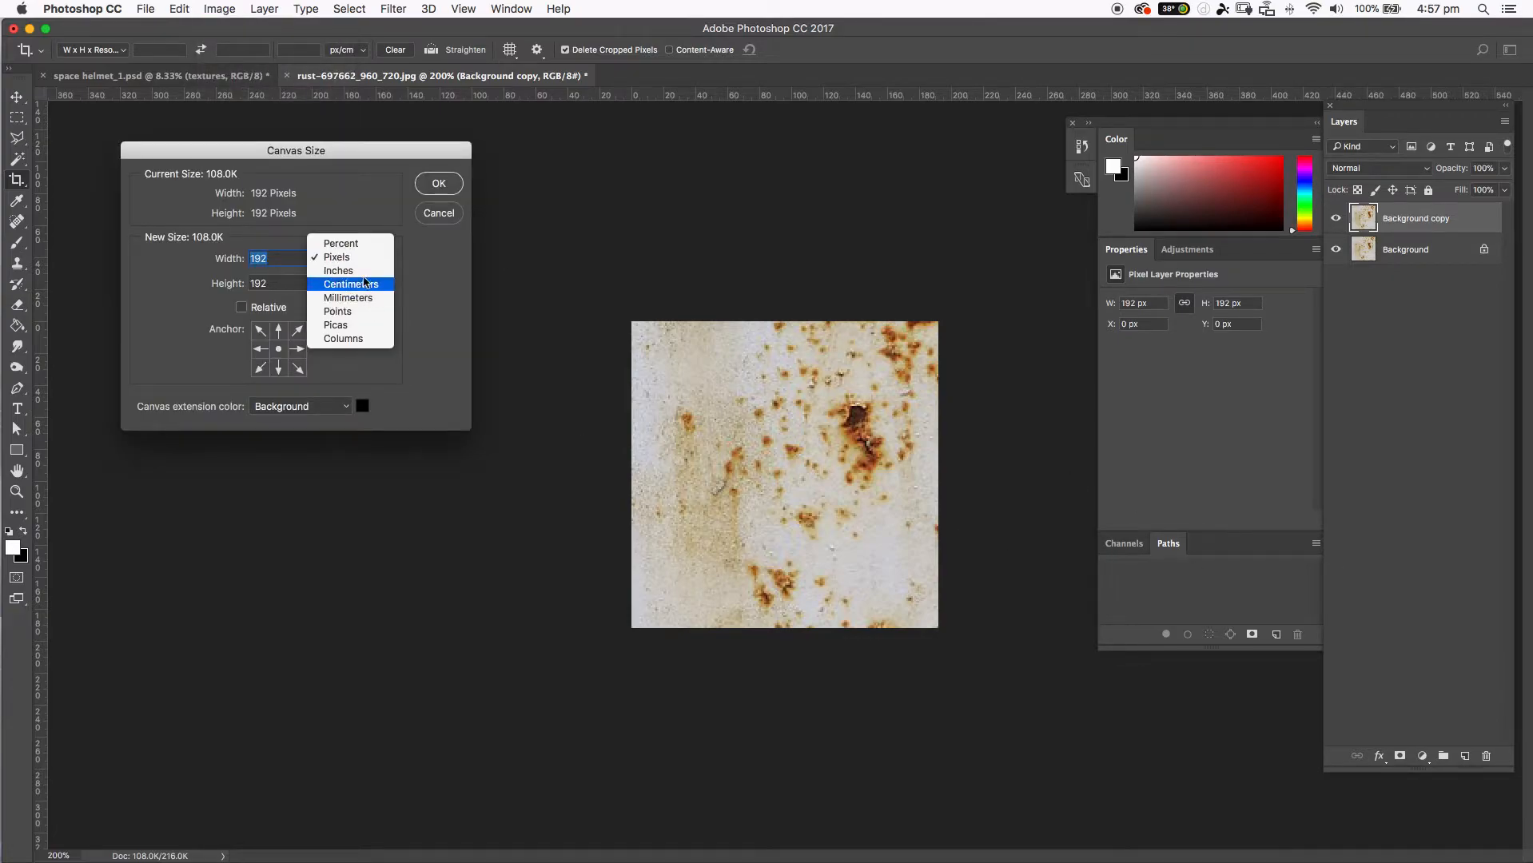
{"action": "left_click", "coordinate": [344, 243]}
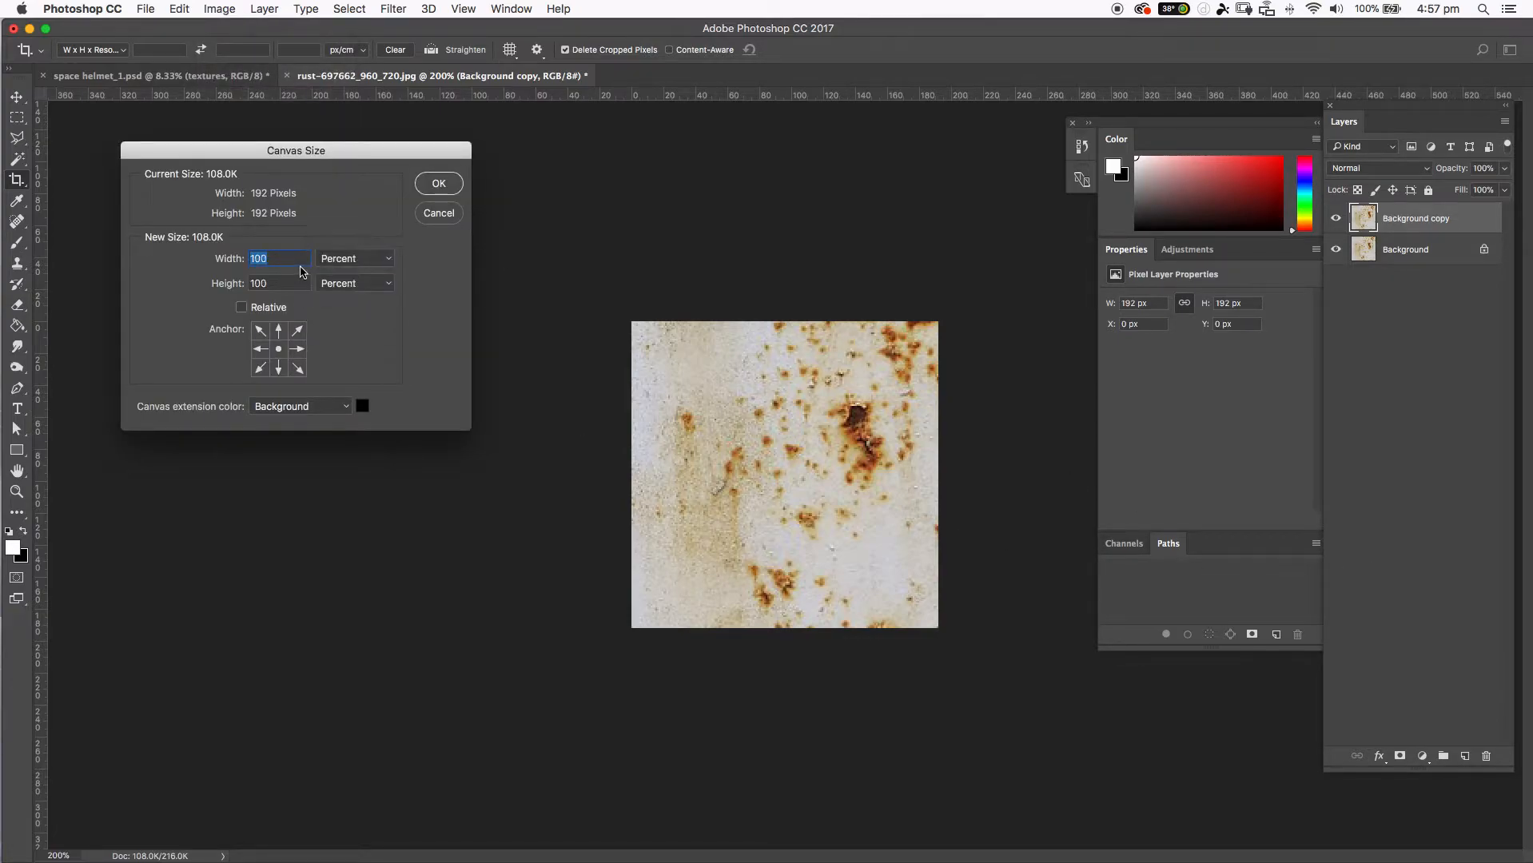
{"action": "type", "text": "300"}
{"action": "key", "text": "Tab"}
{"action": "type", "text": "300"}
{"action": "left_click", "coordinate": [432, 189]}
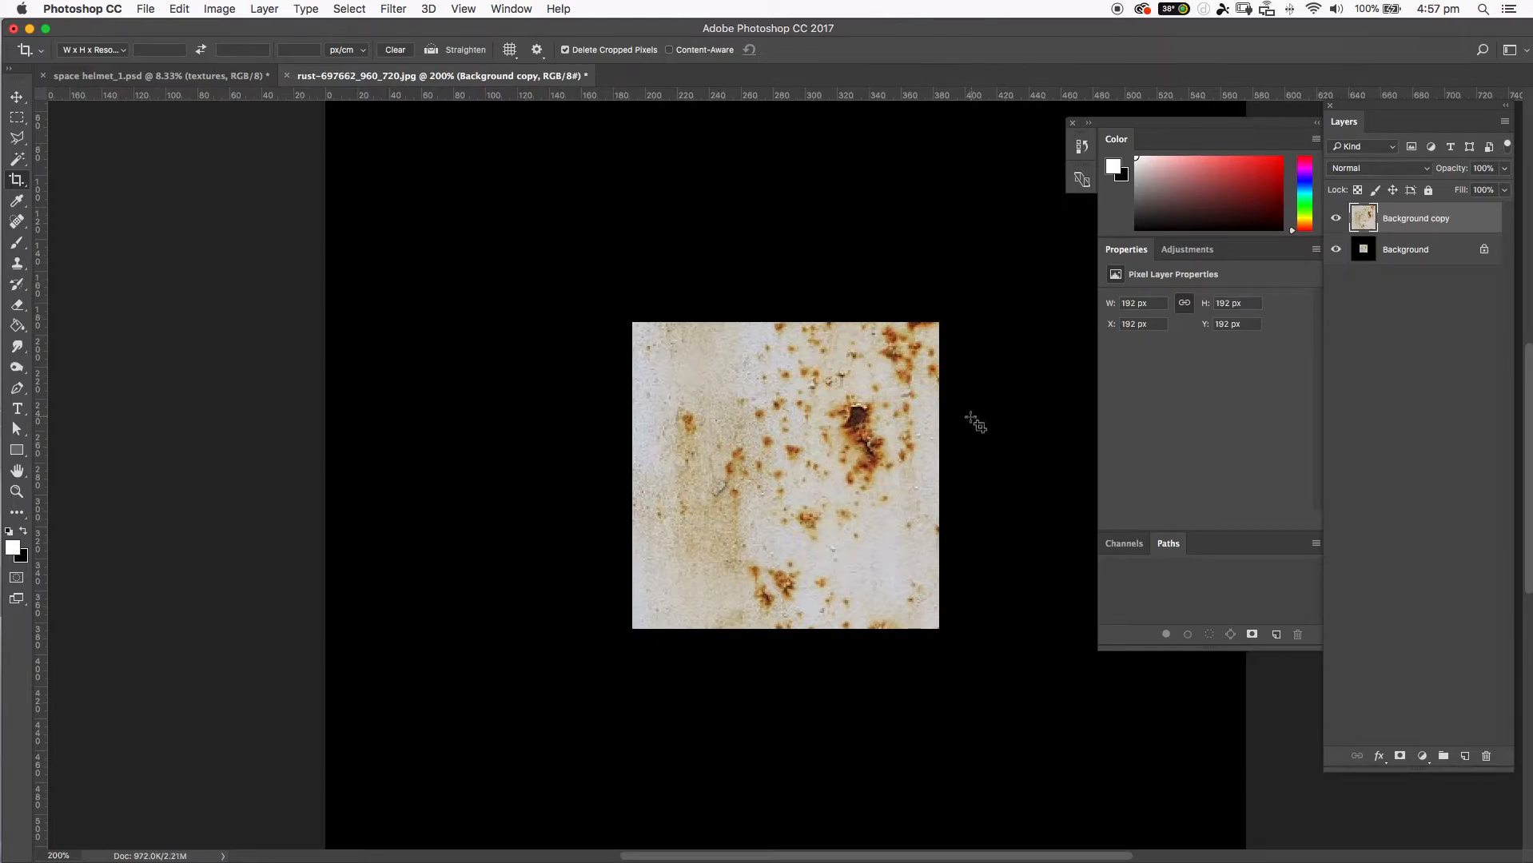
Place copies of the rust layer edge to edge in a two-by-two grid on the enlarged canvas to check the tiling seams.
{"action": "key", "text": "v"}
{"action": "left_click_drag", "start_coordinate": [877, 437], "coordinate": [606, 376]}
{"action": "key", "text": "super"}
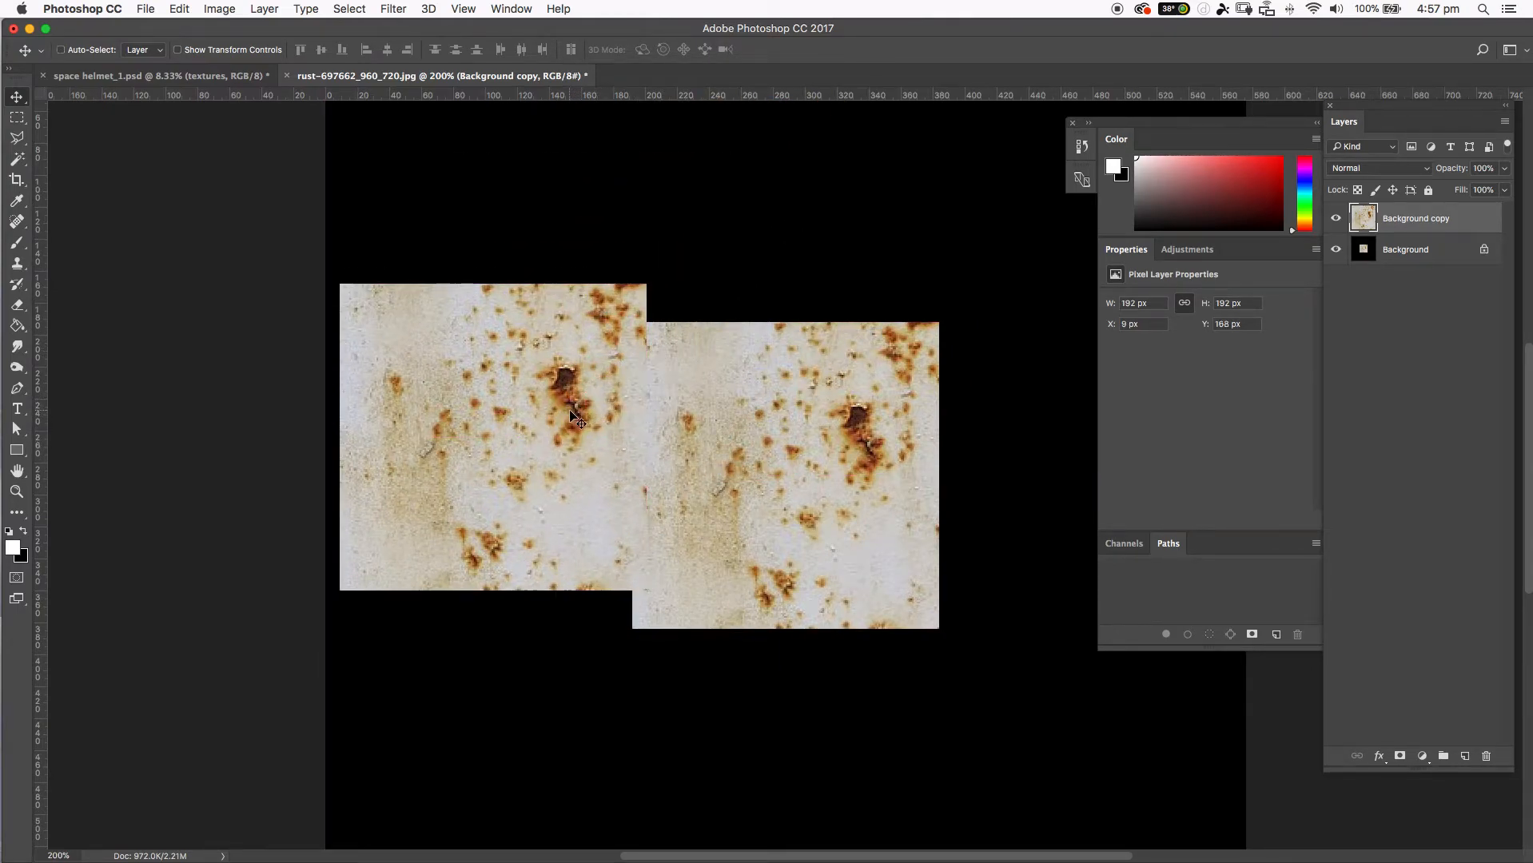
{"action": "key", "text": "super+z"}
{"action": "left_click_drag", "start_coordinate": [726, 440], "coordinate": [456, 175]}
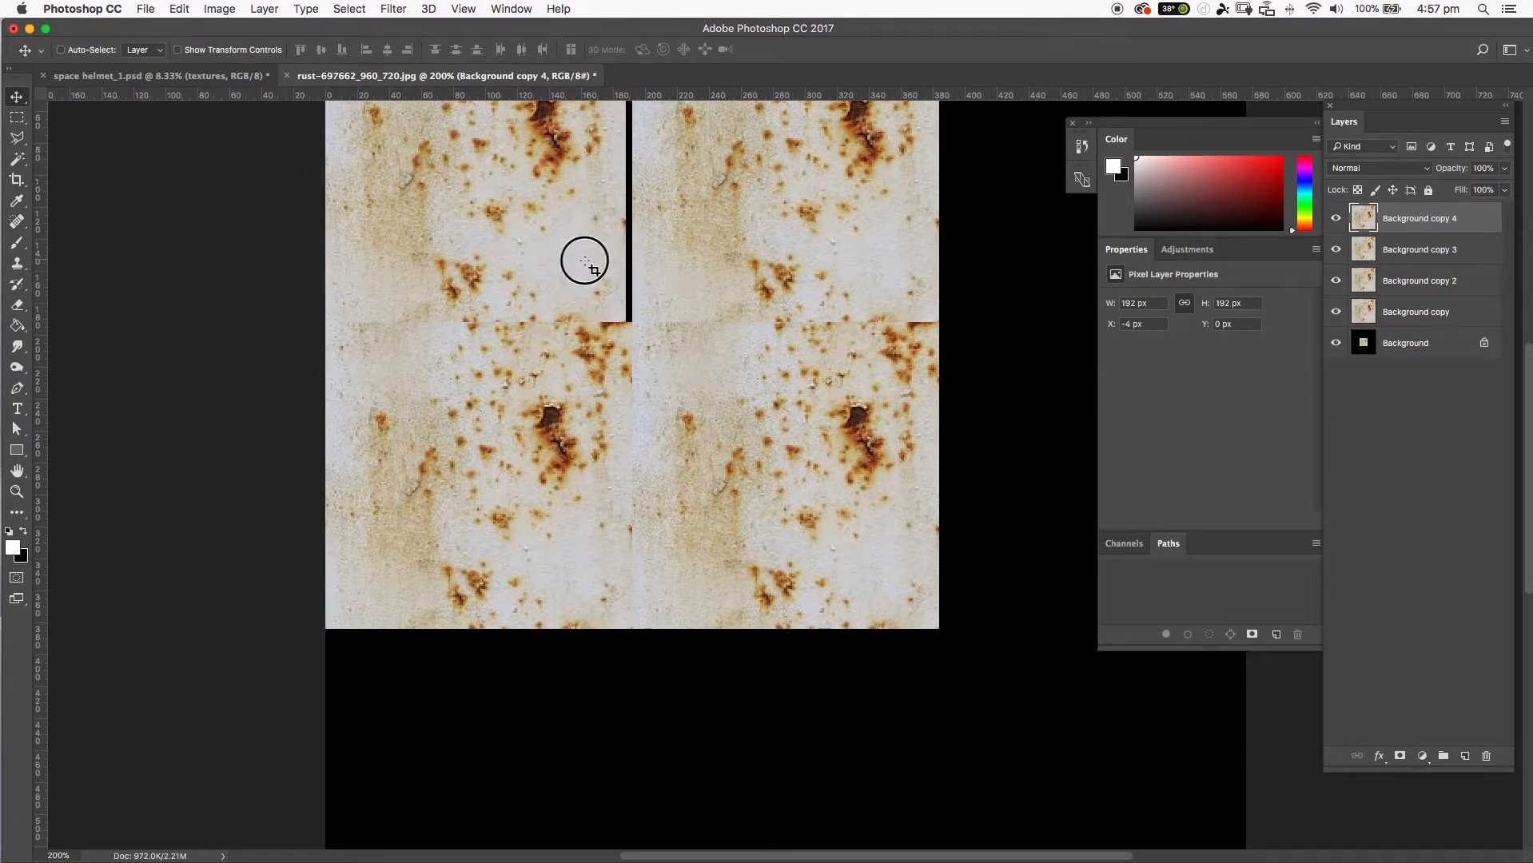
{"action": "left_click_drag", "start_coordinate": [583, 261], "coordinate": [587, 259]}
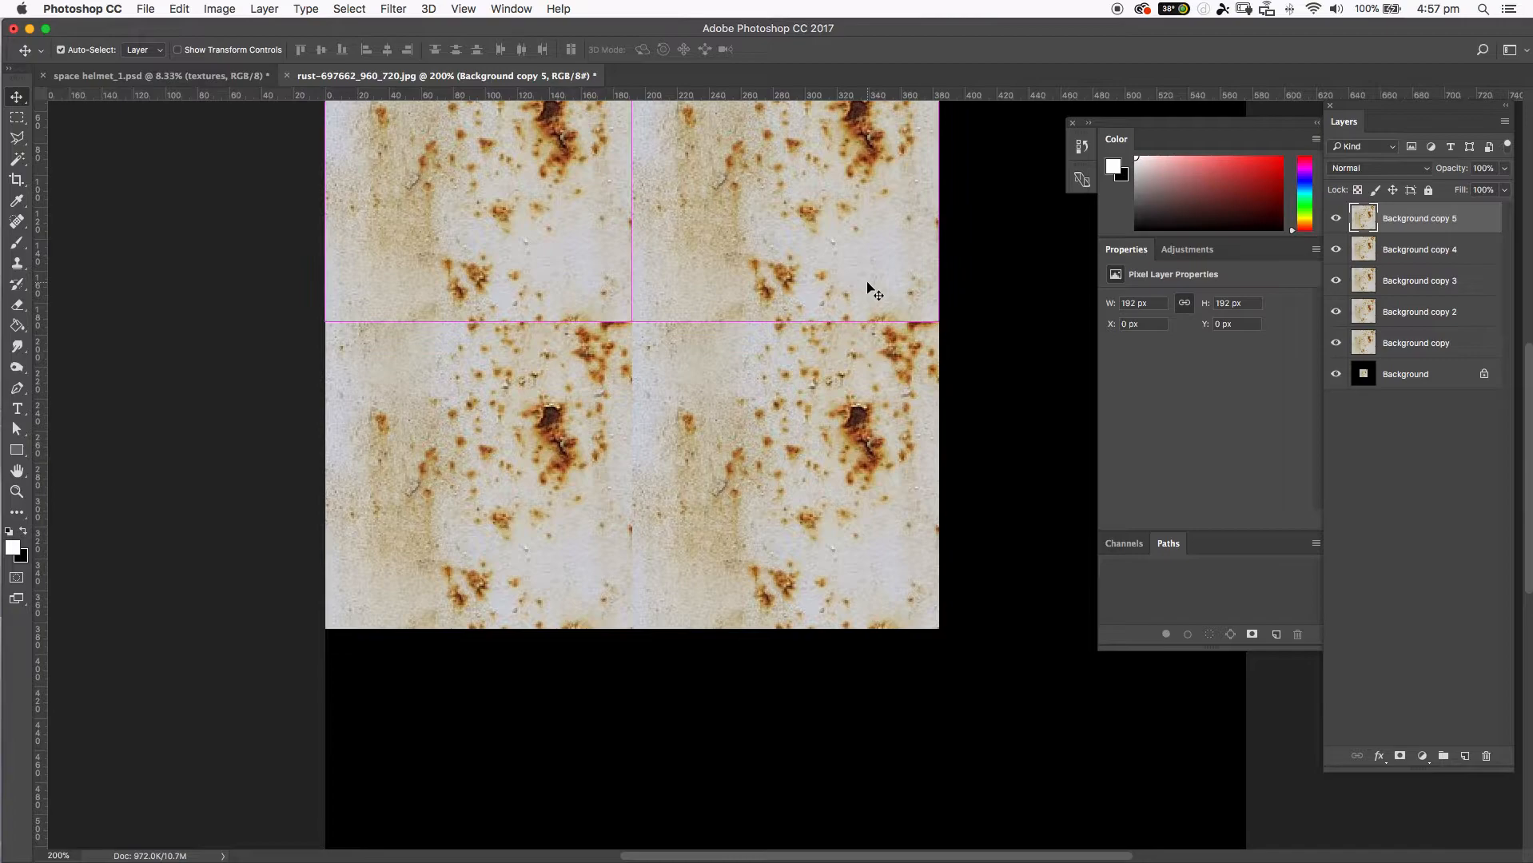
{"action": "key", "text": "super+minus"}
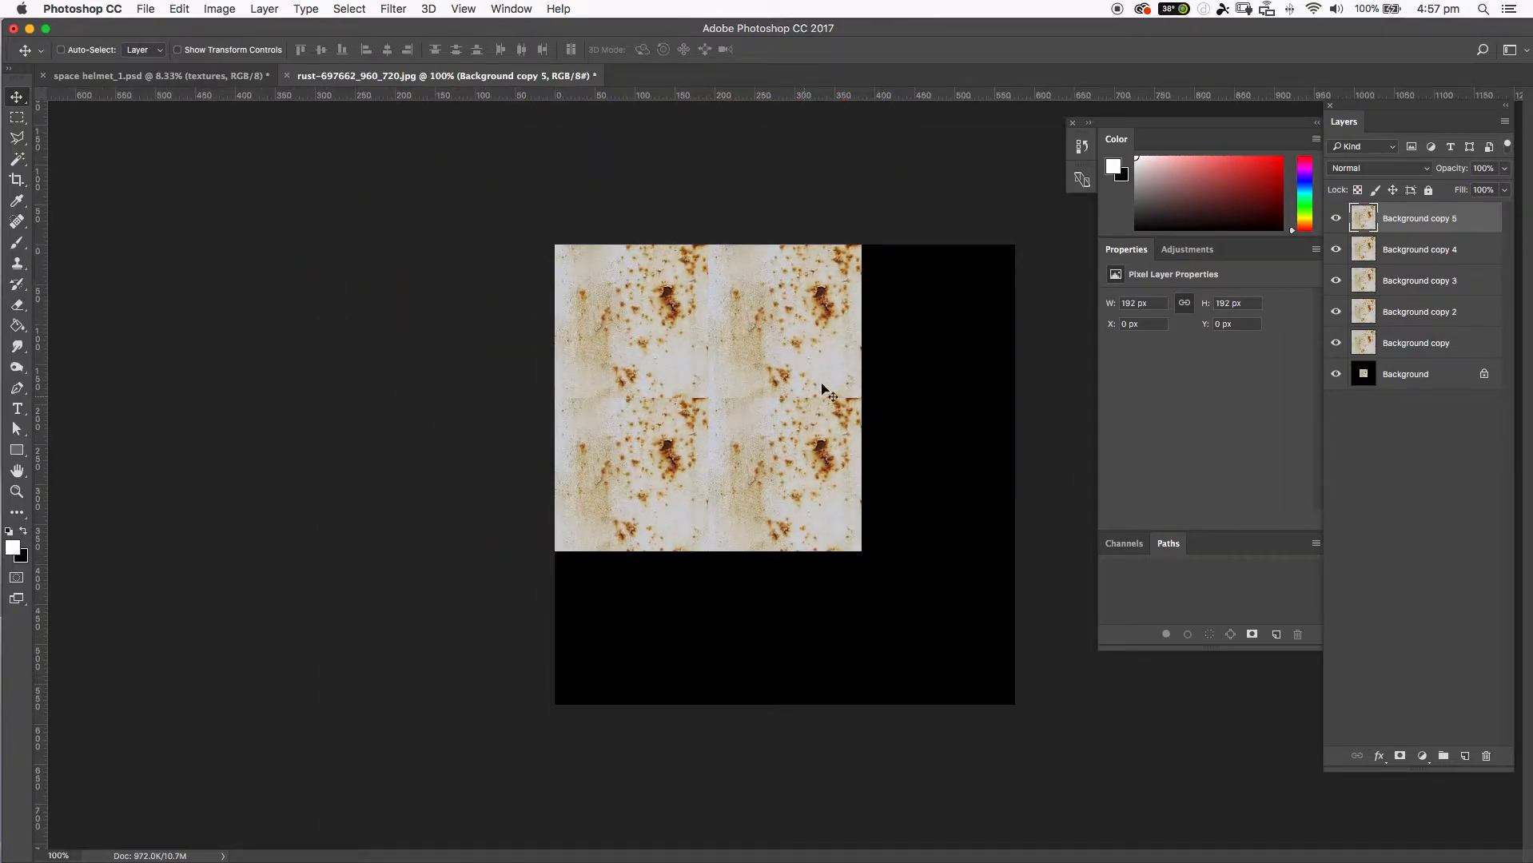
Undo the tiled layer copies and the canvas enlargement.
{"action": "key", "text": "super+alt+z"}
{"action": "key", "text": "super+alt+z"}
{"action": "key", "text": "super+alt+z"}
{"action": "key", "text": "super+alt+z"}
{"action": "key", "text": "super+alt+z"}
{"action": "key", "text": "super+alt+z"}
{"action": "key", "text": "super+alt+z"}
{"action": "key", "text": "super+alt+z"}
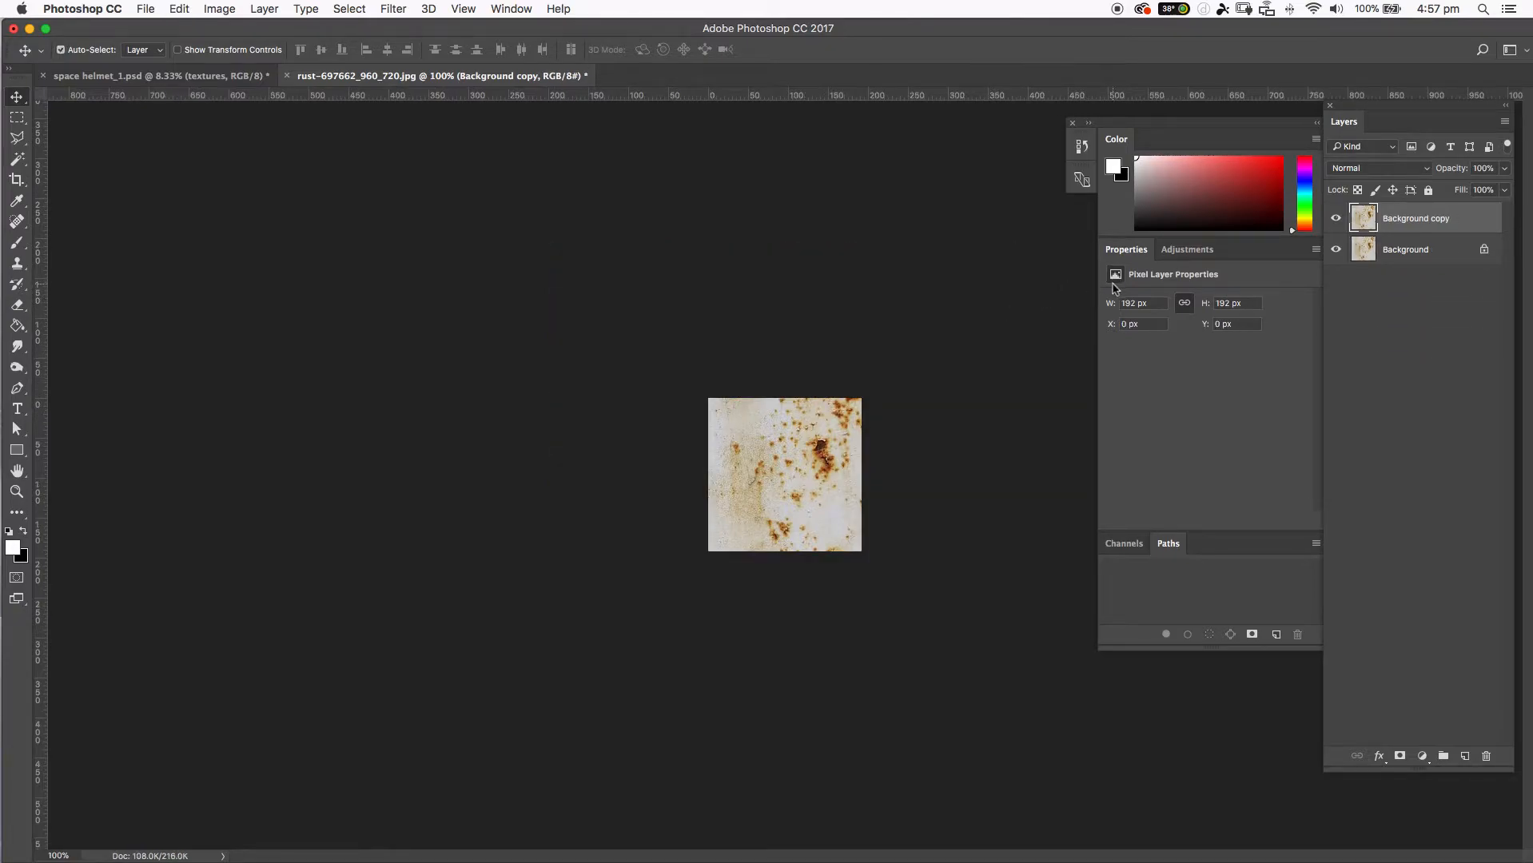
{"action": "key", "text": "super+equal"}
{"action": "key", "text": "super+equal"}
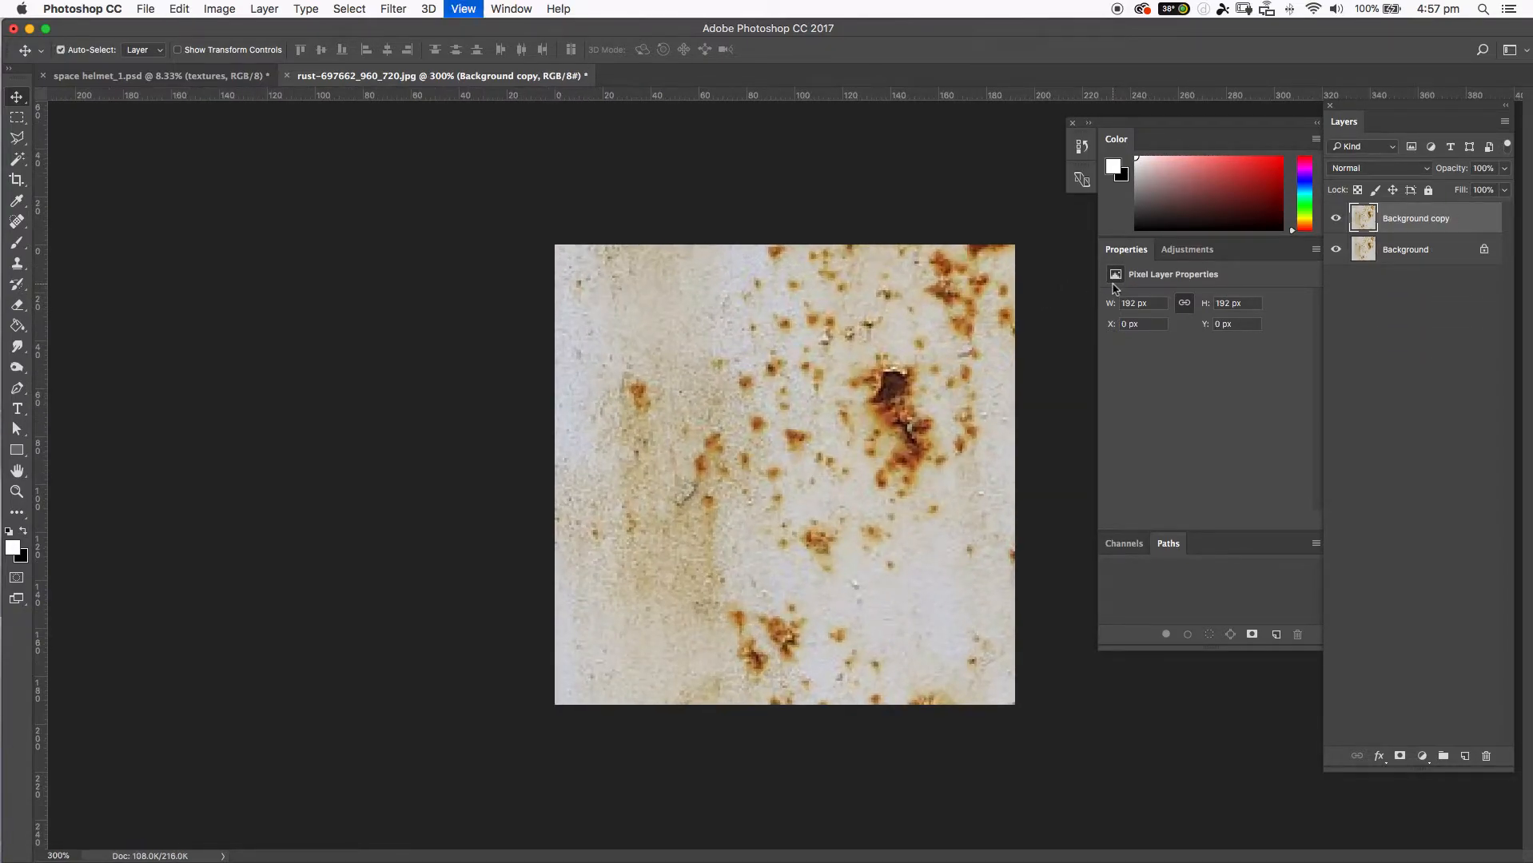
{"action": "key", "text": "super+minus"}
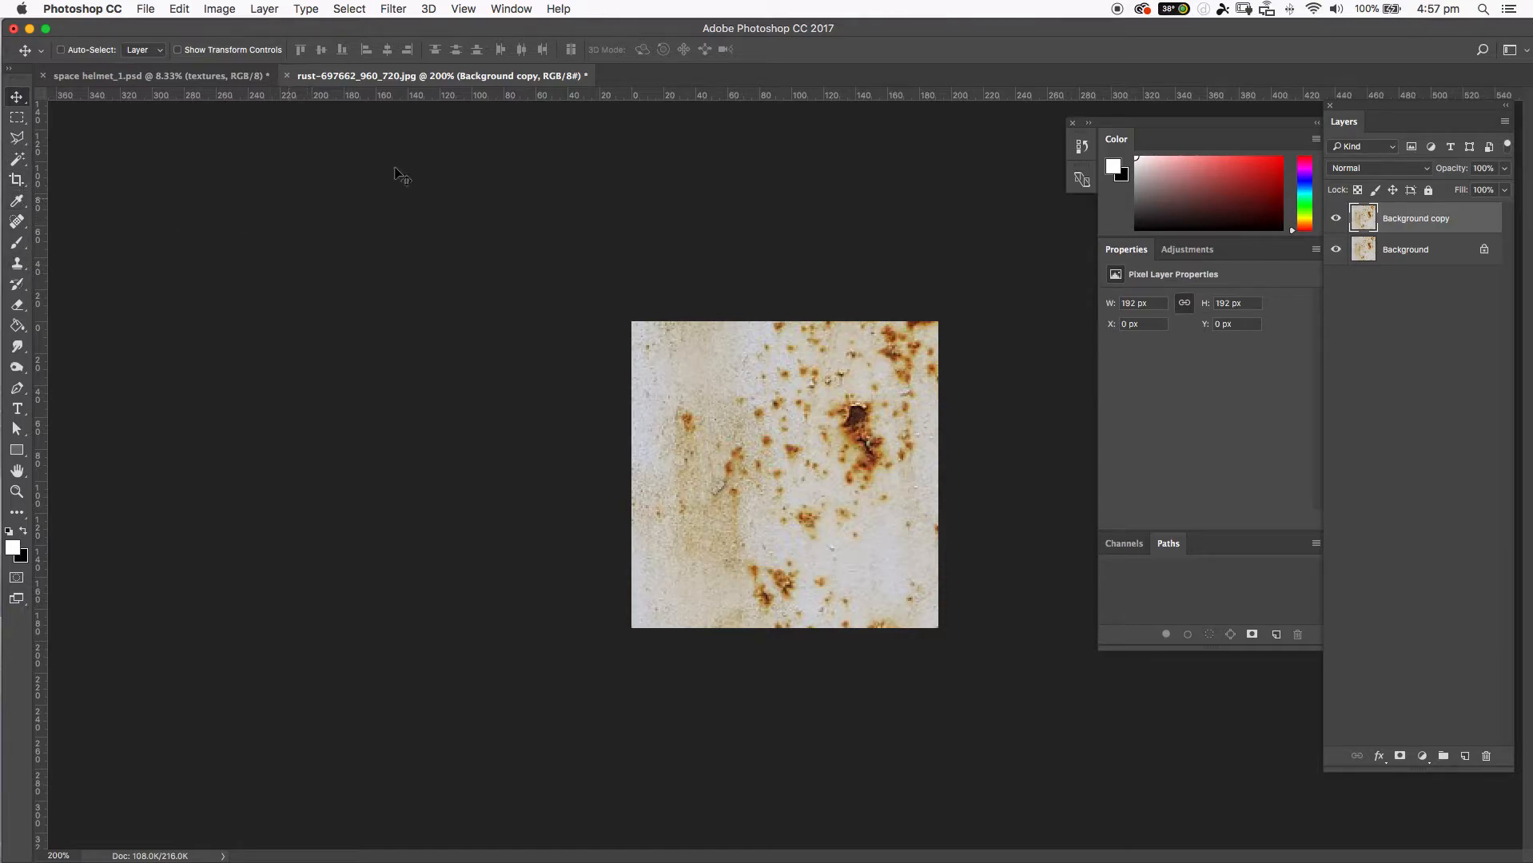
{"action": "left_click", "coordinate": [1338, 220]}
{"action": "left_click", "coordinate": [1338, 219]}
{"action": "left_click", "coordinate": [391, 10]}
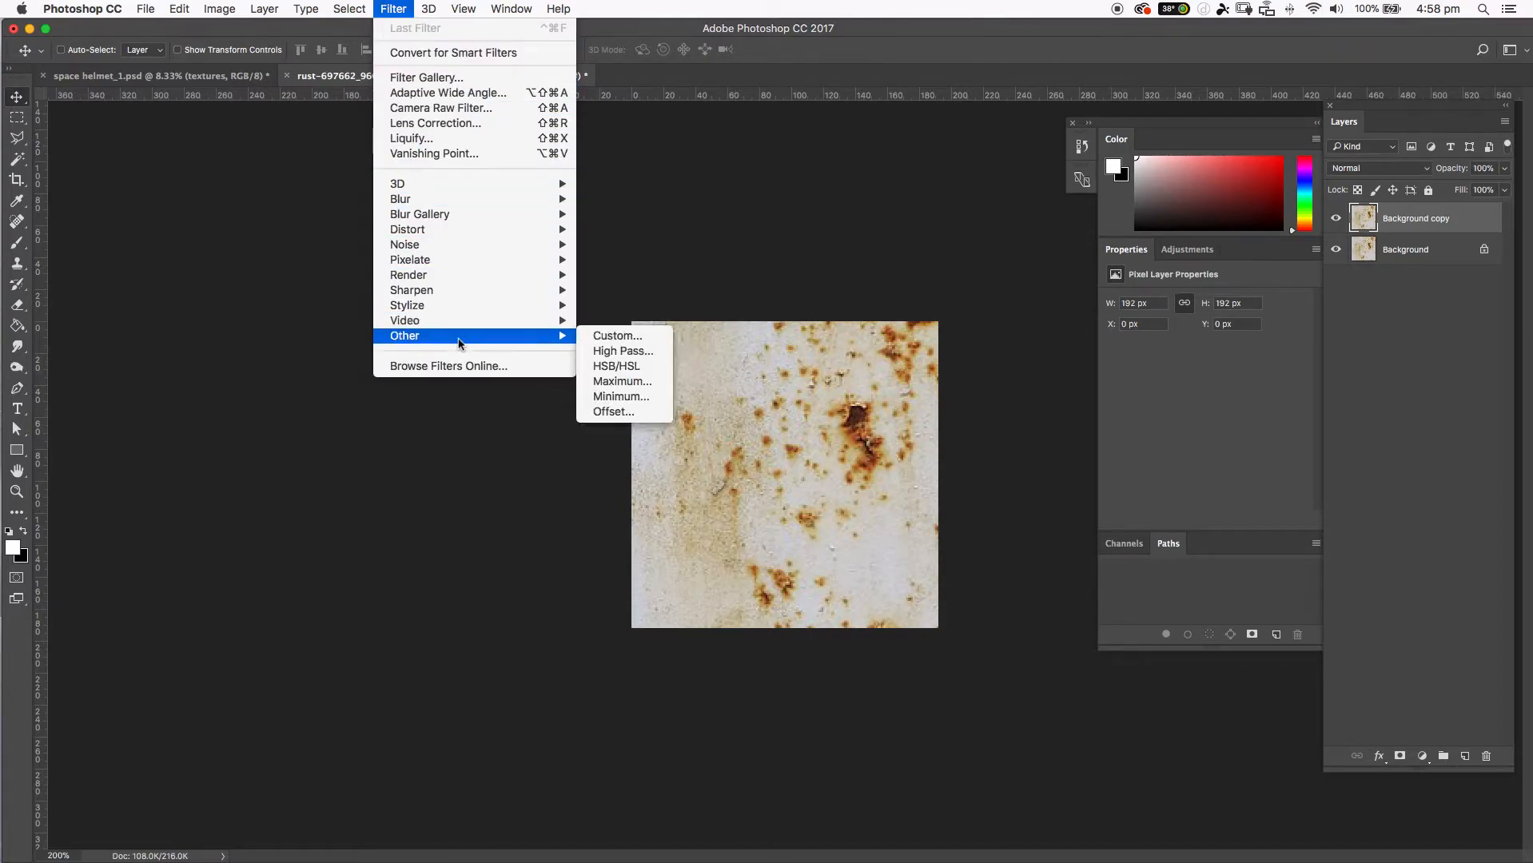
{"action": "left_click", "coordinate": [755, 4]}
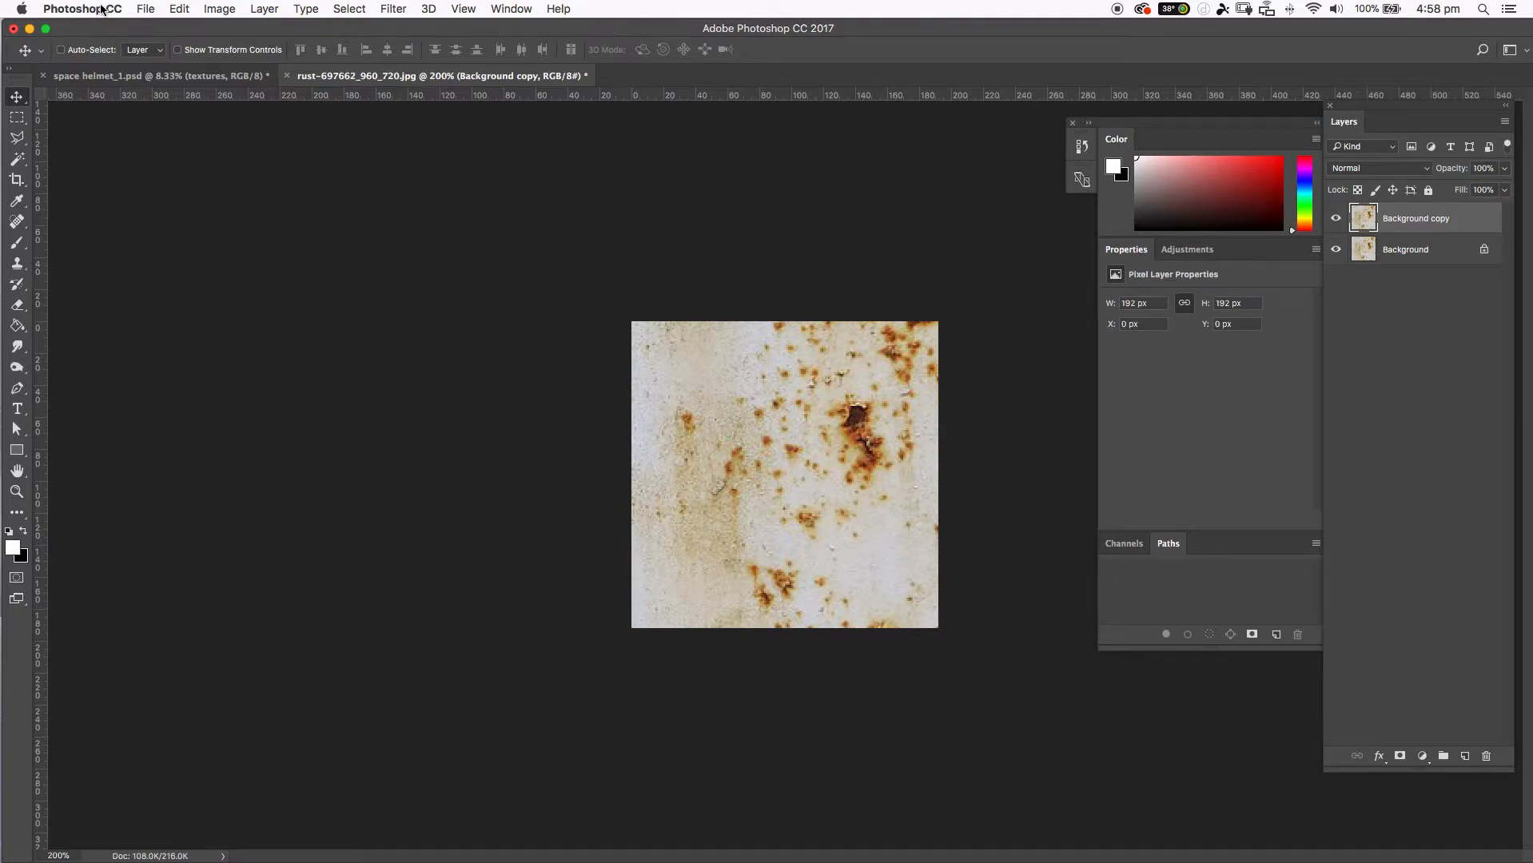
Resize the rust image to 200 by 200 pixels.
{"action": "left_click", "coordinate": [210, 9]}
{"action": "left_click", "coordinate": [240, 157]}
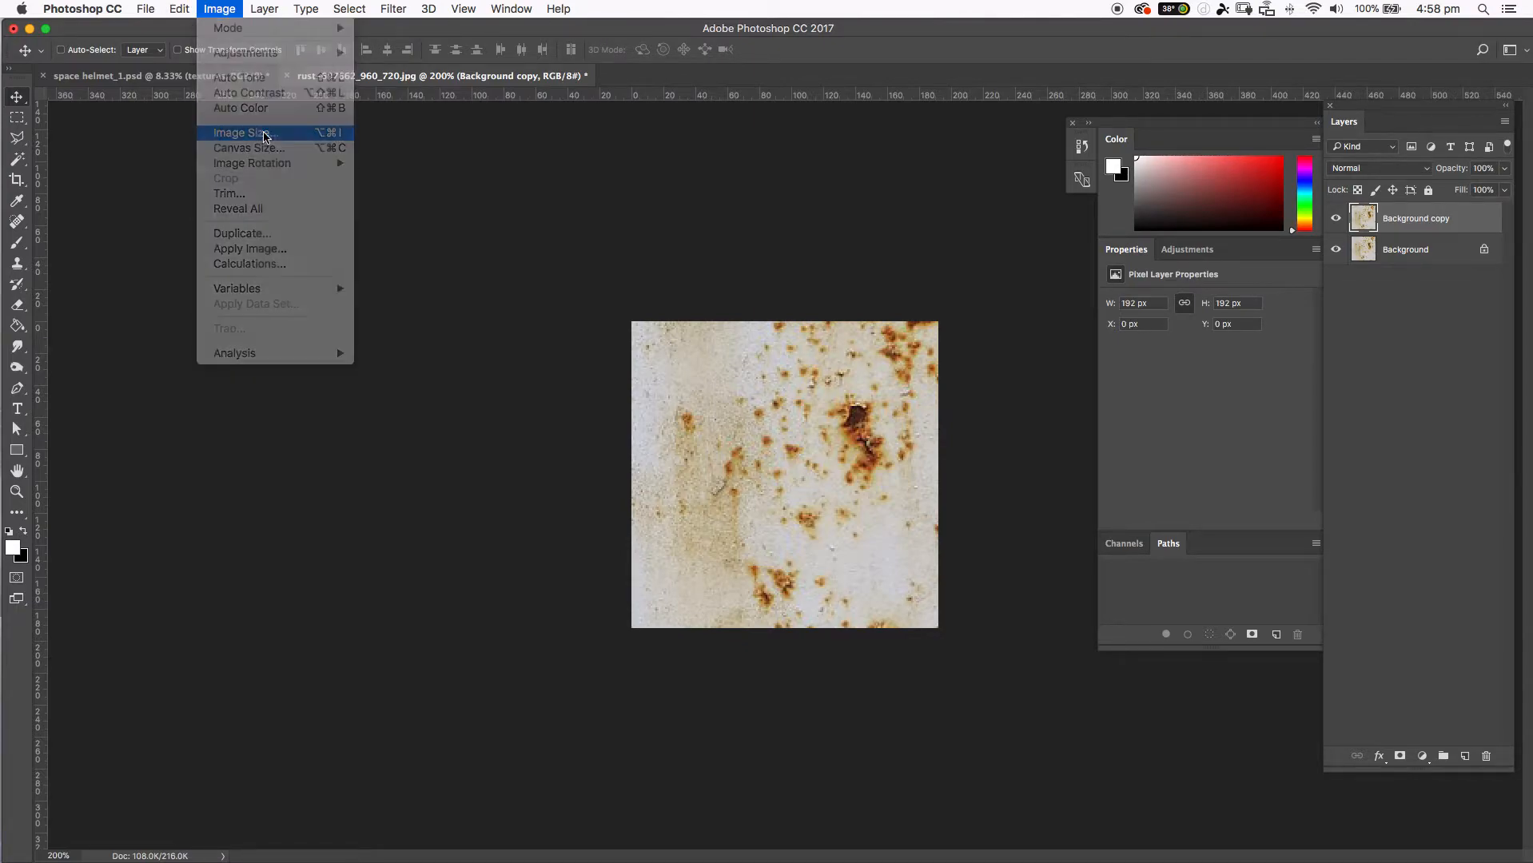
{"action": "left_click_drag", "start_coordinate": [718, 223], "coordinate": [518, 188]}
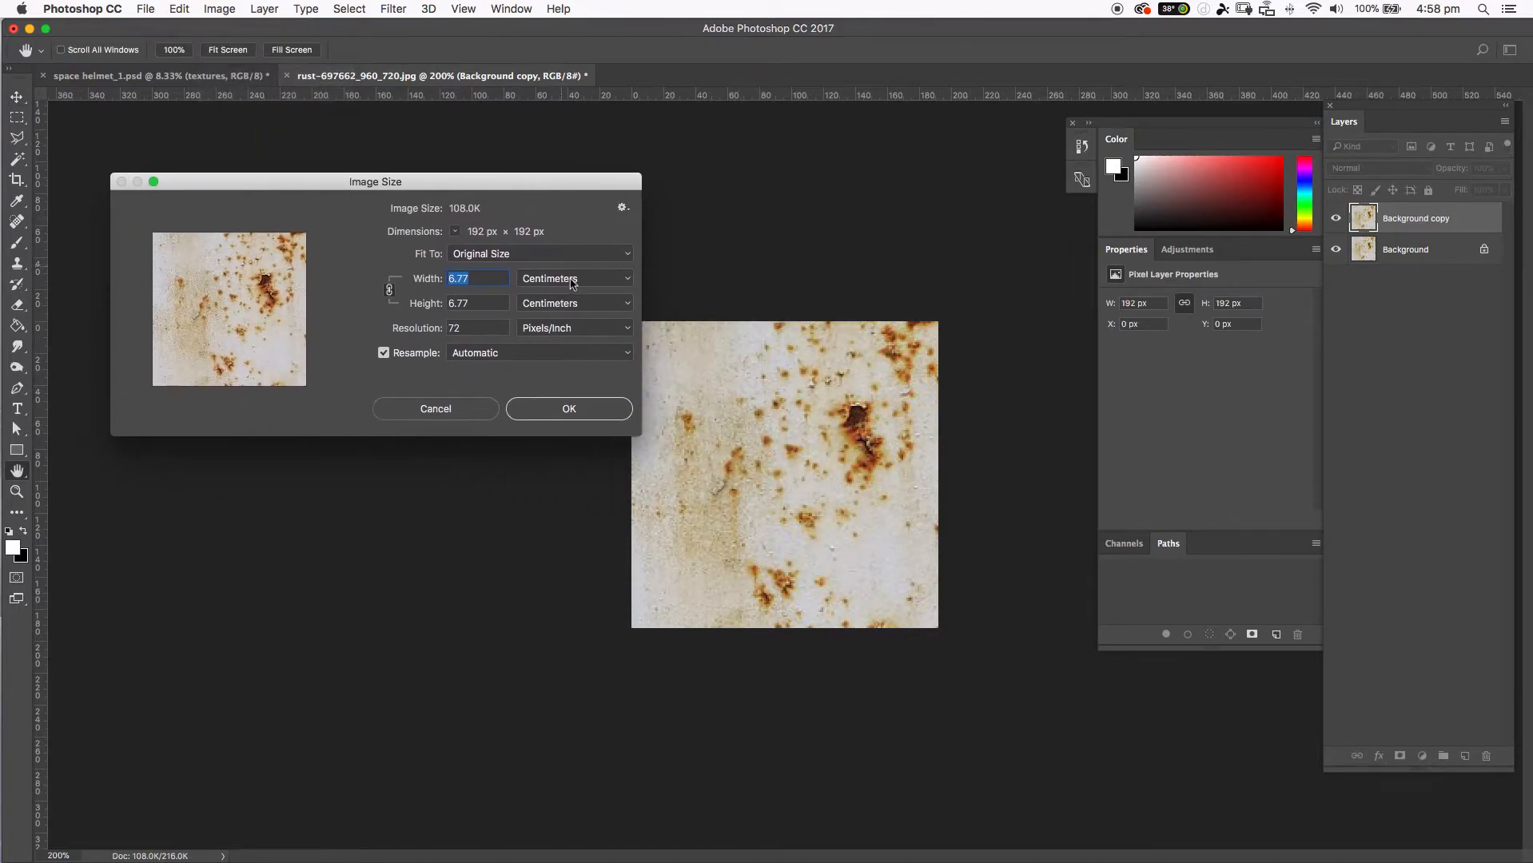
{"action": "left_click", "coordinate": [559, 278]}
{"action": "left_click", "coordinate": [572, 250]}
{"action": "type", "text": "200"}
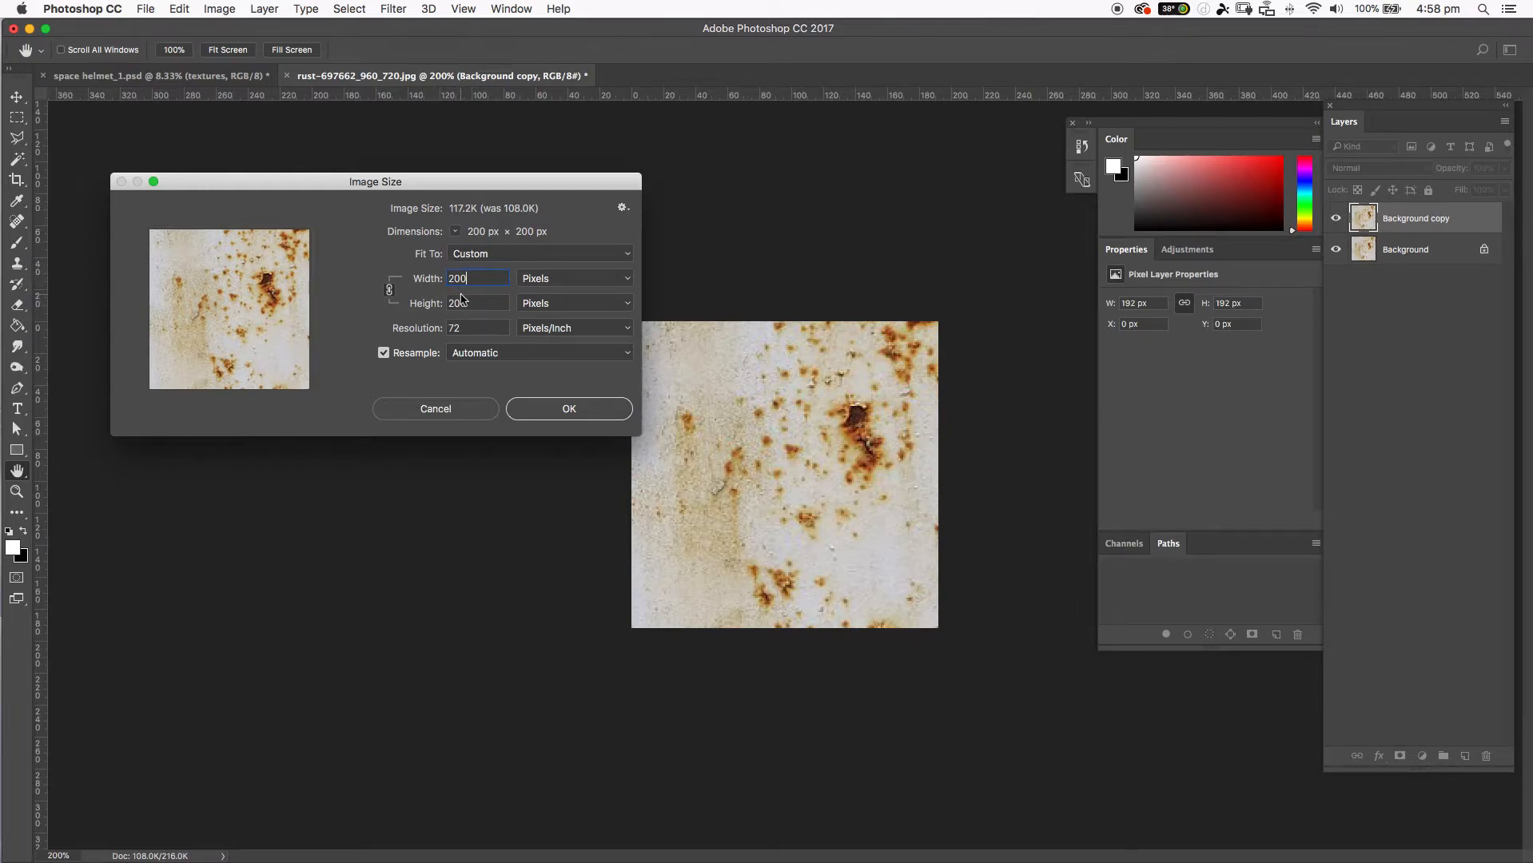
{"action": "left_click", "coordinate": [568, 410]}
{"action": "key", "text": "v"}
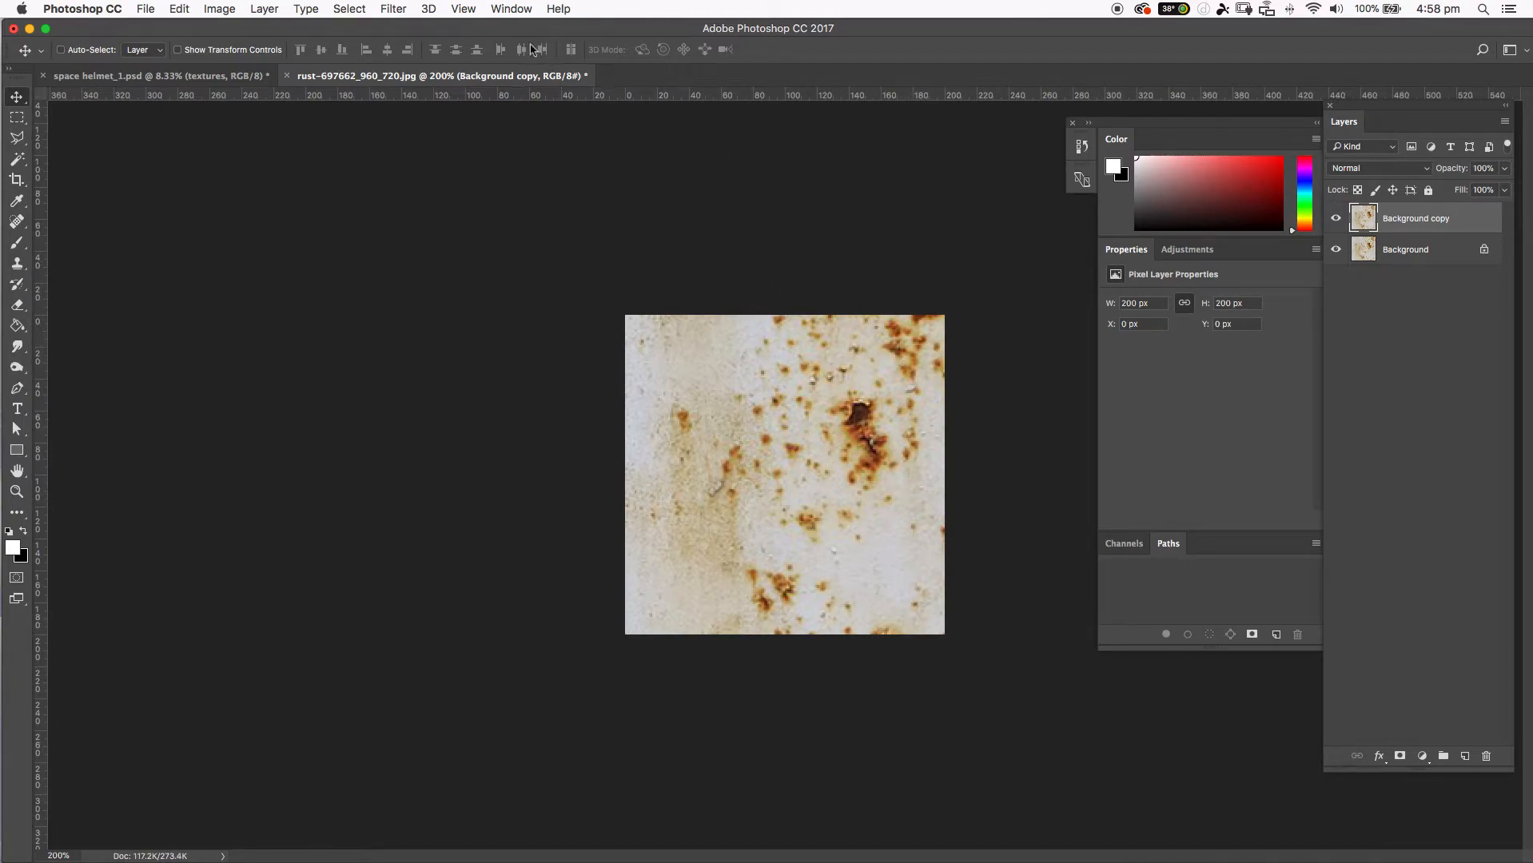
Open the Offset filter for the background copy and shift the image about 187 px right and 169 px down.
{"action": "left_click", "coordinate": [393, 9]}
{"action": "mouse_move", "coordinate": [446, 336]}
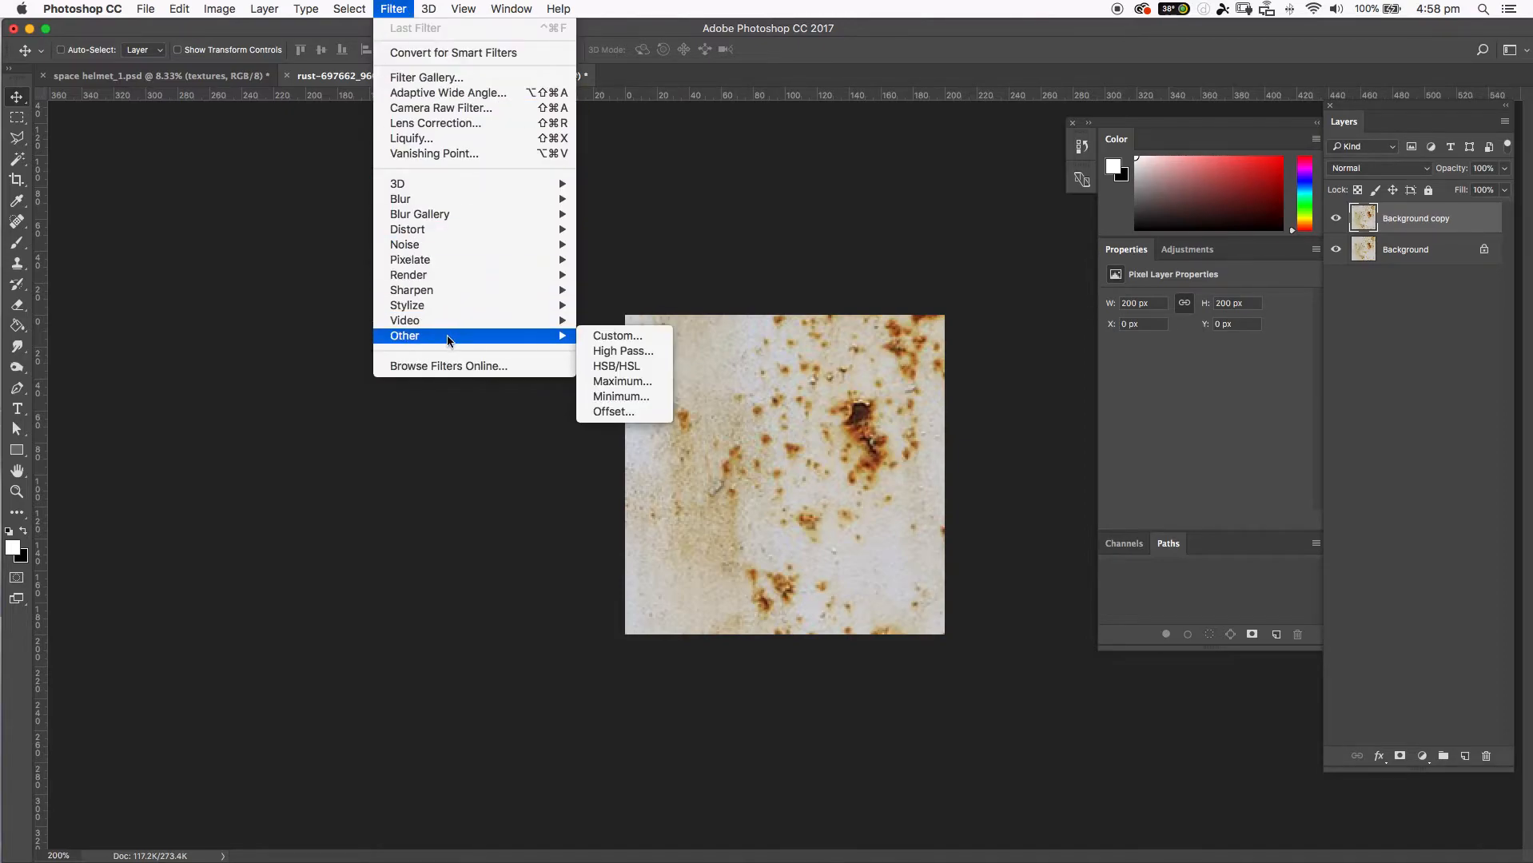
{"action": "left_click", "coordinate": [620, 413]}
{"action": "left_click_drag", "start_coordinate": [705, 323], "coordinate": [269, 279]}
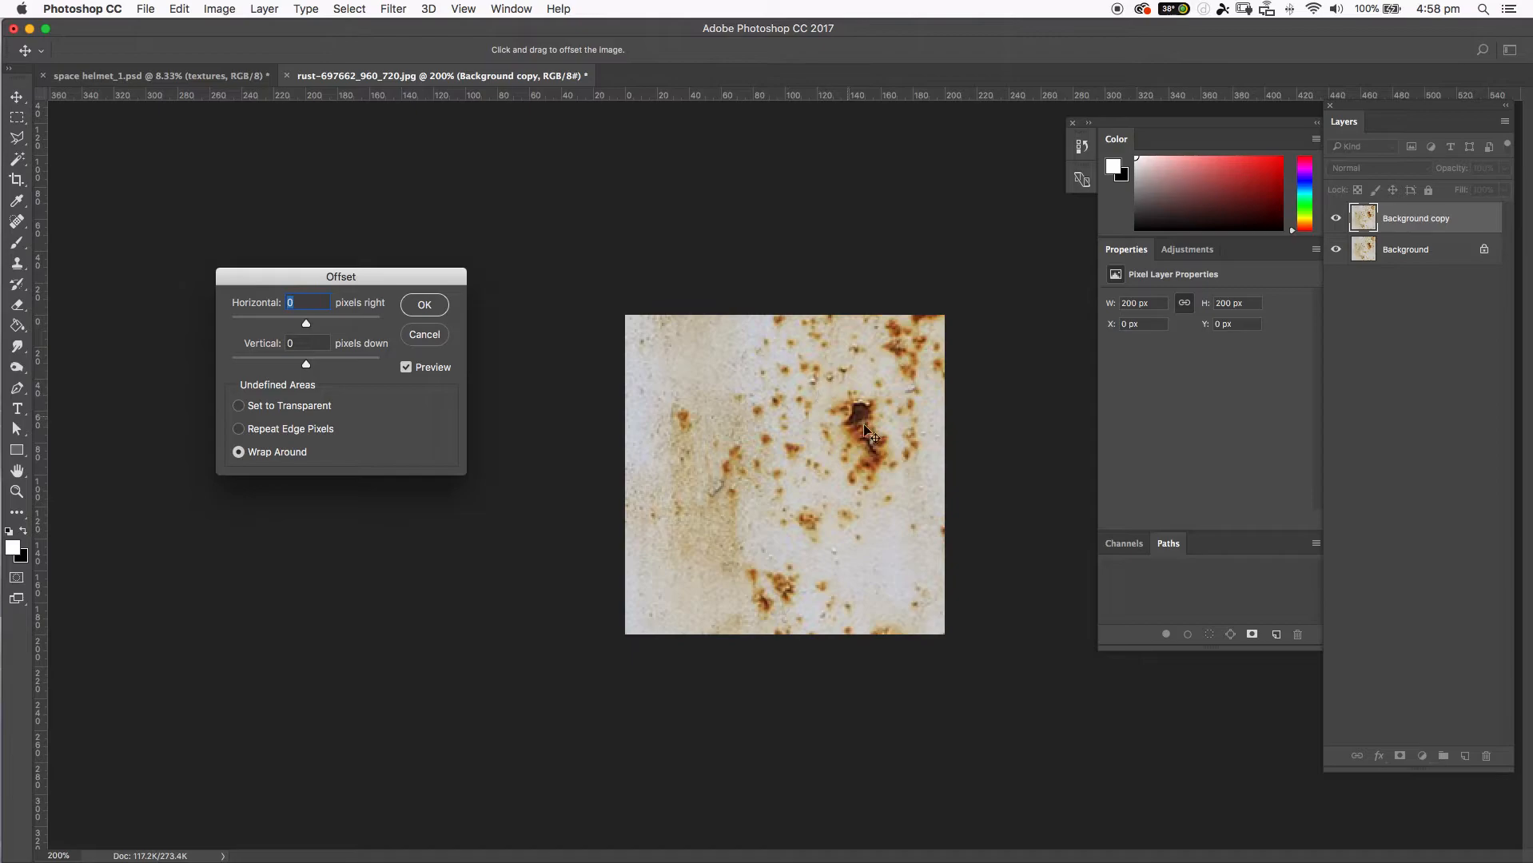
{"action": "left_click_drag", "start_coordinate": [315, 326], "coordinate": [344, 365]}
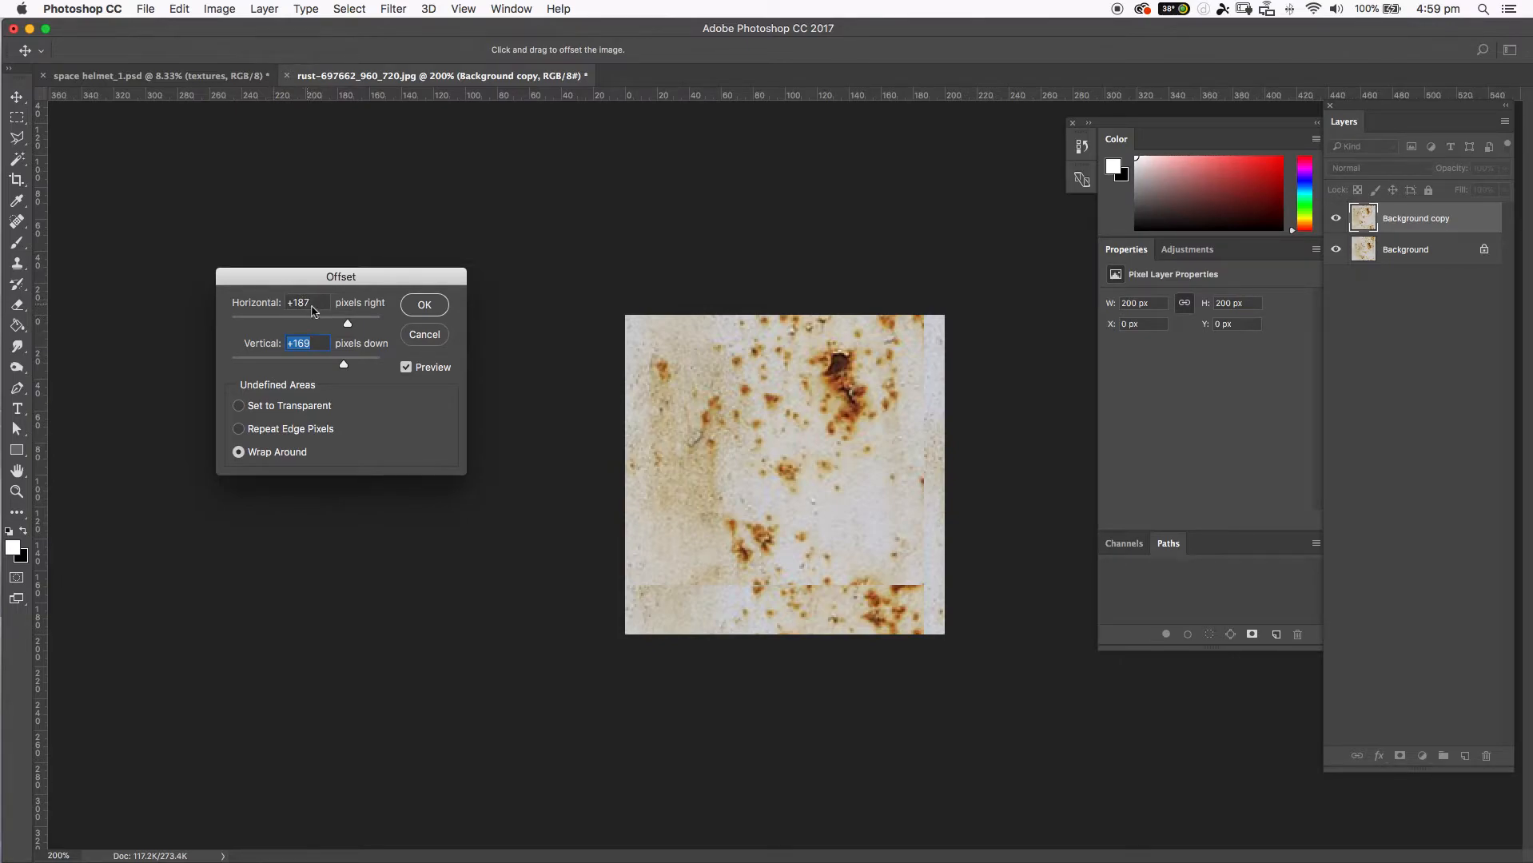
Set the offset to 100 px horizontally and 100 px vertically with Wrap Around and apply the filter.
{"action": "left_click", "coordinate": [311, 303]}
{"action": "left_click", "coordinate": [315, 342]}
{"action": "left_click", "coordinate": [318, 308]}
{"action": "type", "text": "100"}
{"action": "left_click", "coordinate": [319, 344]}
{"action": "type", "text": "1"}
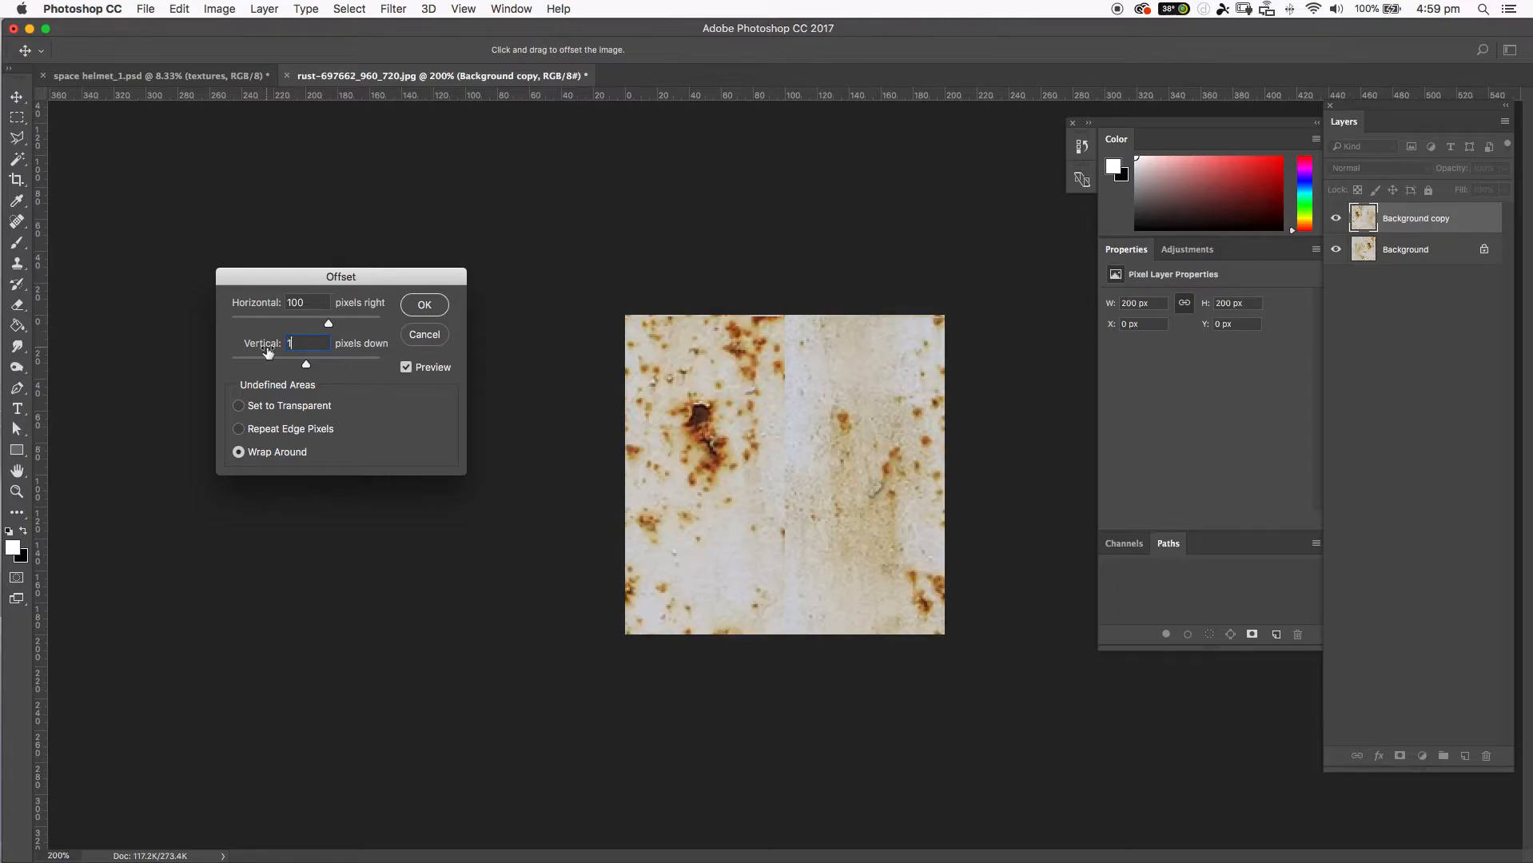
{"action": "type", "text": "00"}
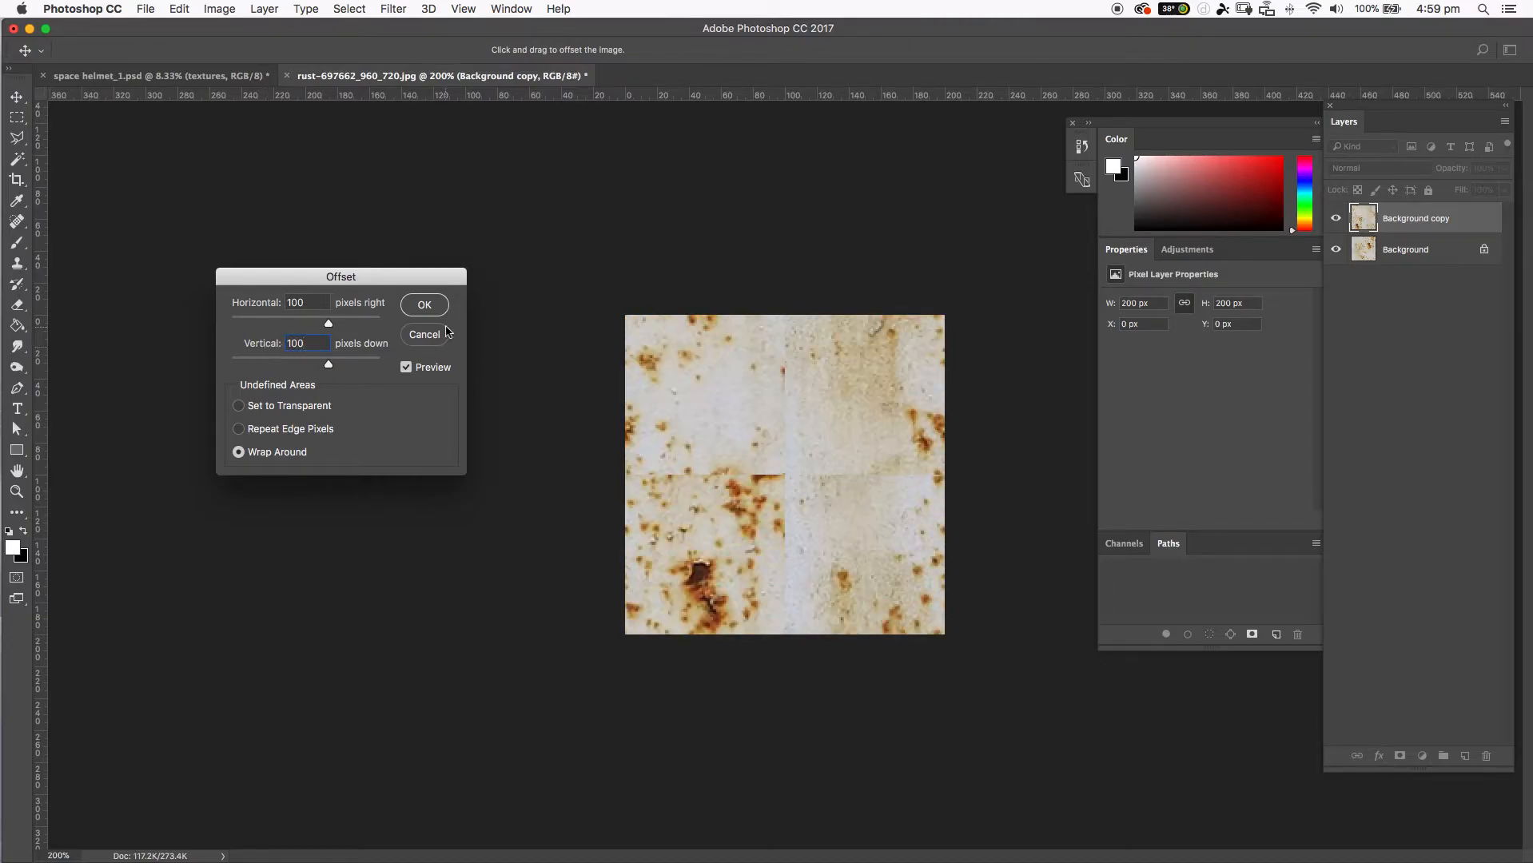
{"action": "left_click", "coordinate": [424, 306]}
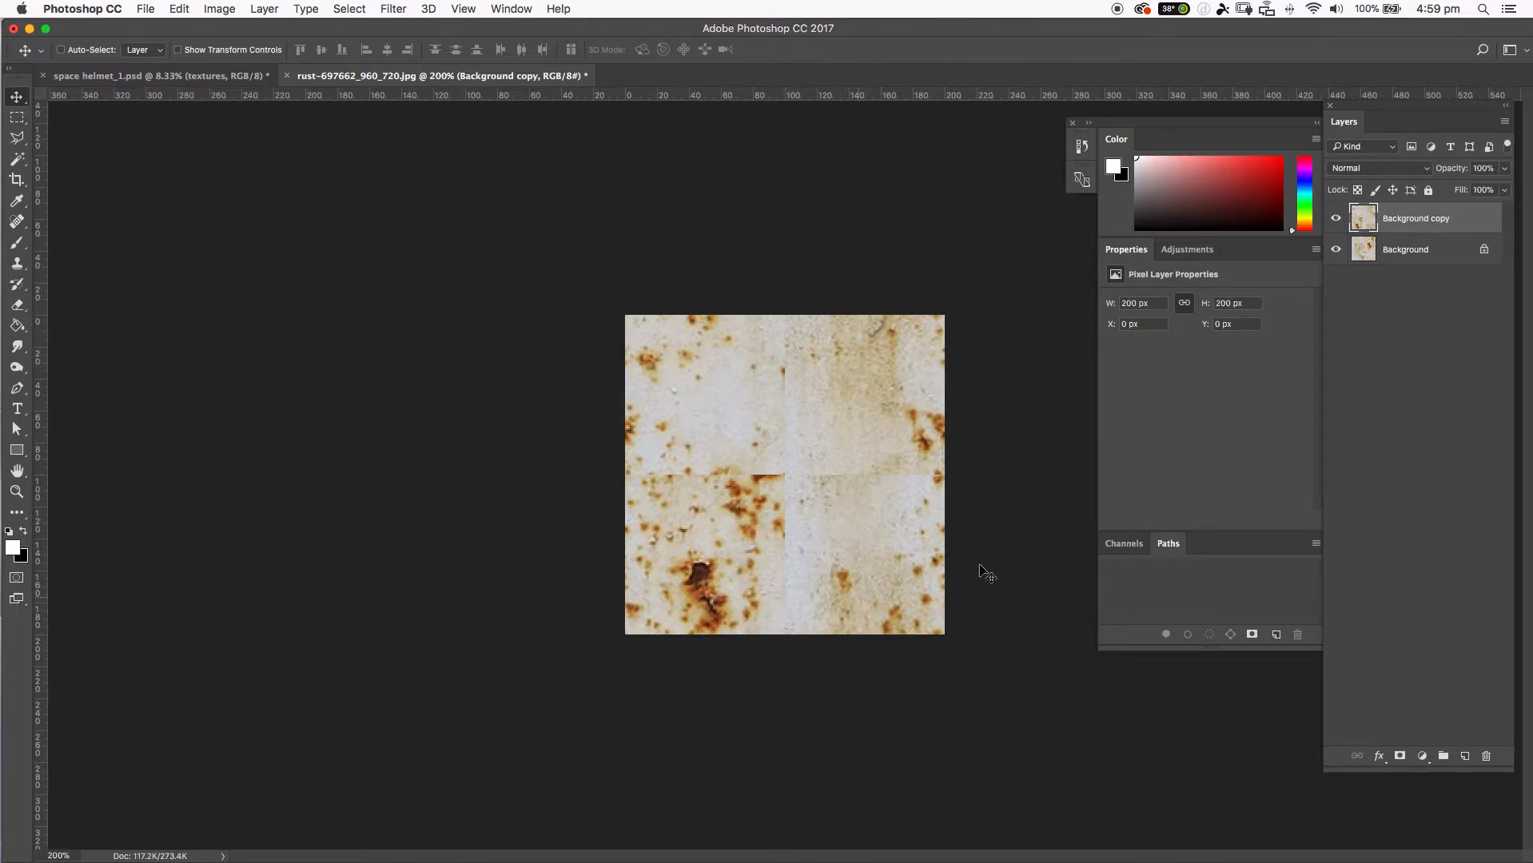
Duplicate the original Background layer and move the duplicate to the top of the layer stack.
{"action": "left_click", "coordinate": [1393, 258]}
{"action": "left_click", "coordinate": [1335, 220]}
{"action": "left_click", "coordinate": [1335, 221]}
{"action": "left_click_drag", "start_coordinate": [1448, 264], "coordinate": [1466, 757]}
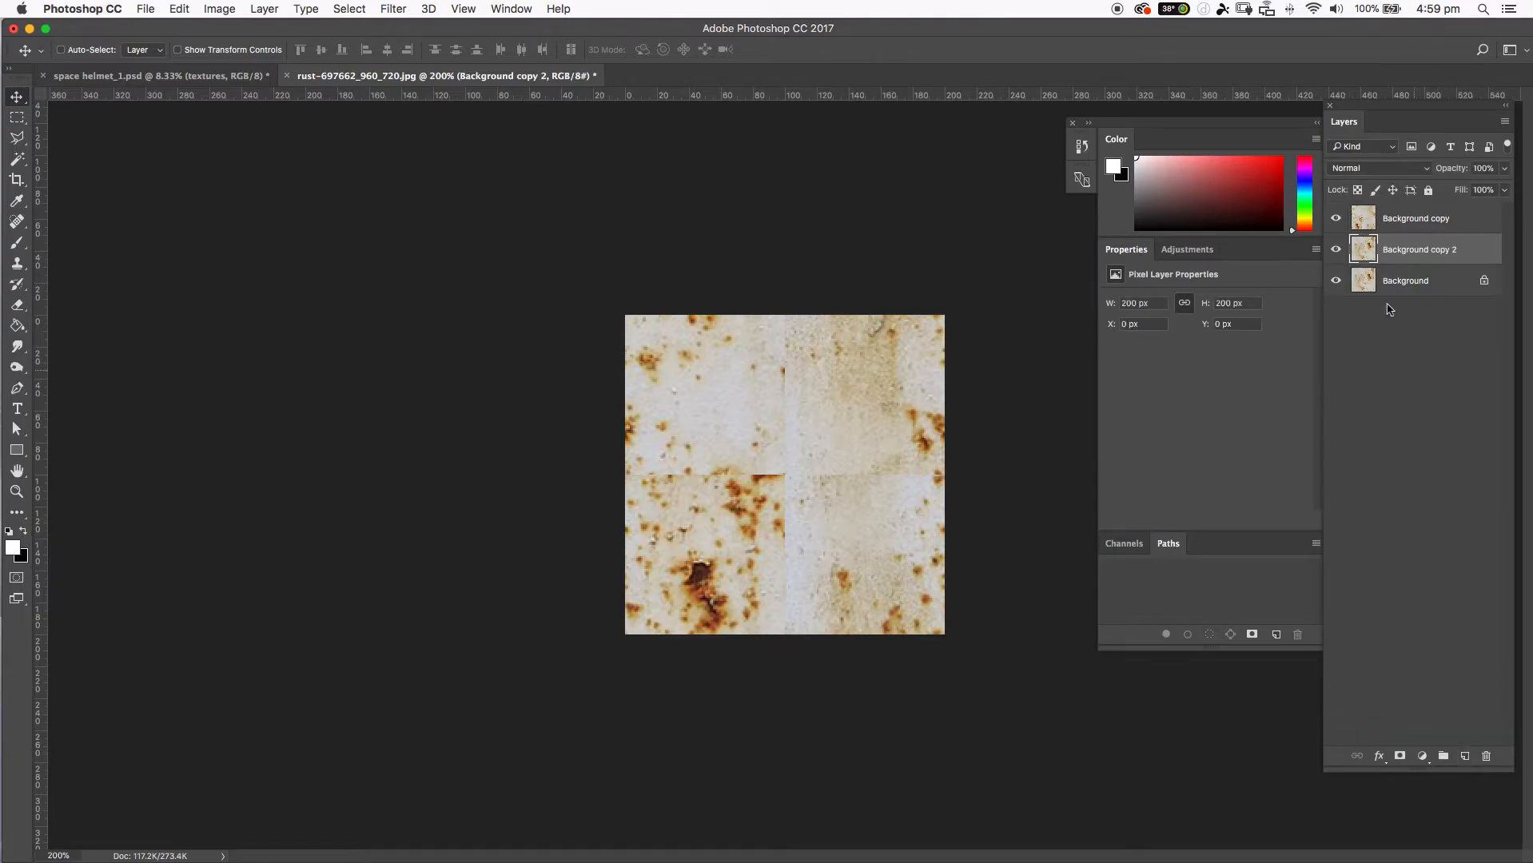
{"action": "left_click_drag", "start_coordinate": [1443, 243], "coordinate": [1439, 214]}
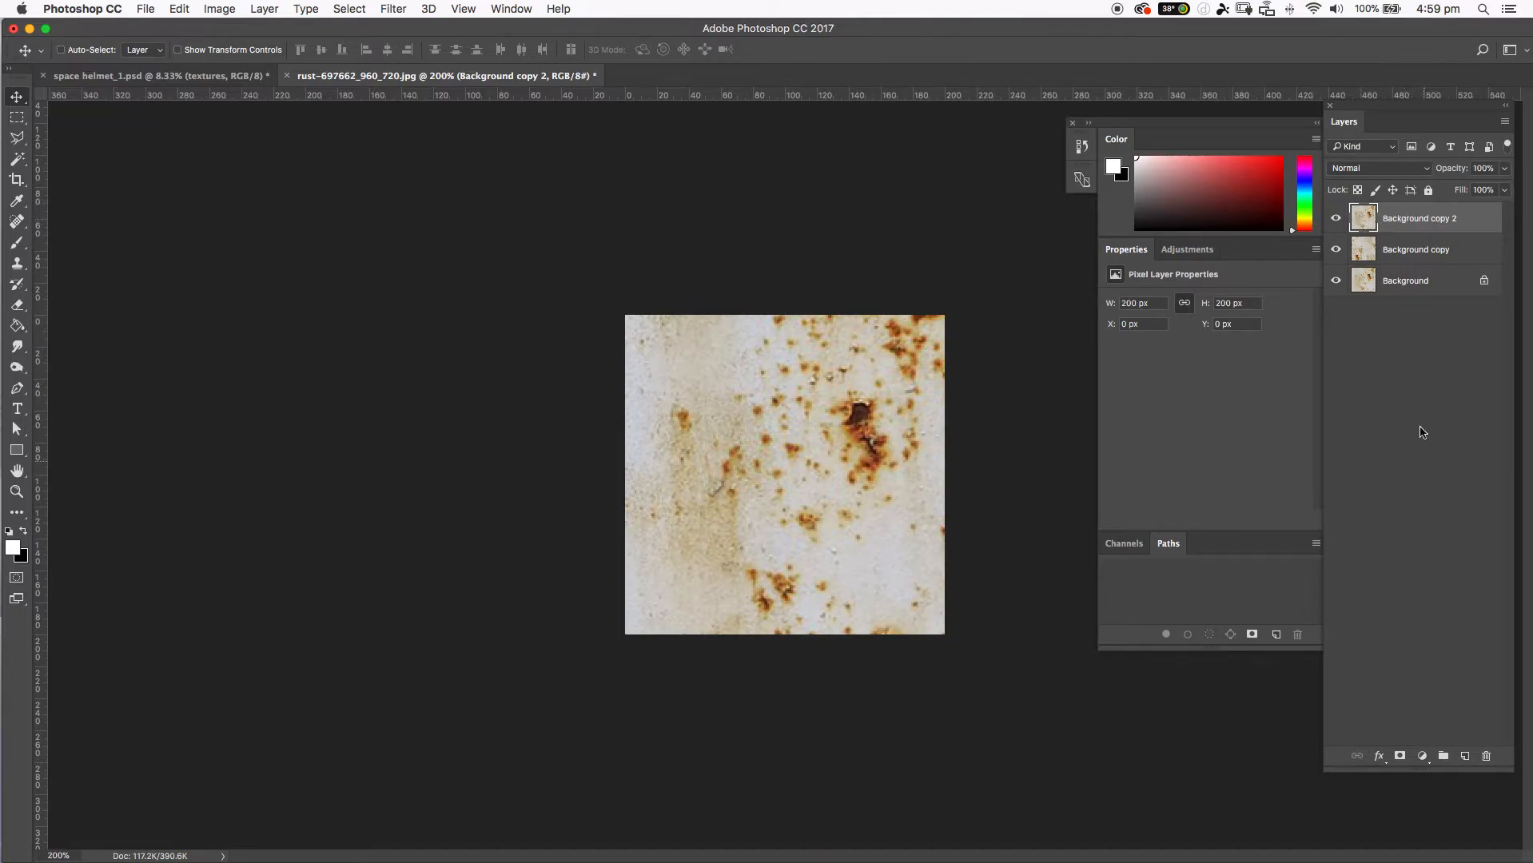
Add a layer mask to the topmost rust layer and fill the mask with black using the Paint Bucket.
{"action": "left_click", "coordinate": [1400, 757]}
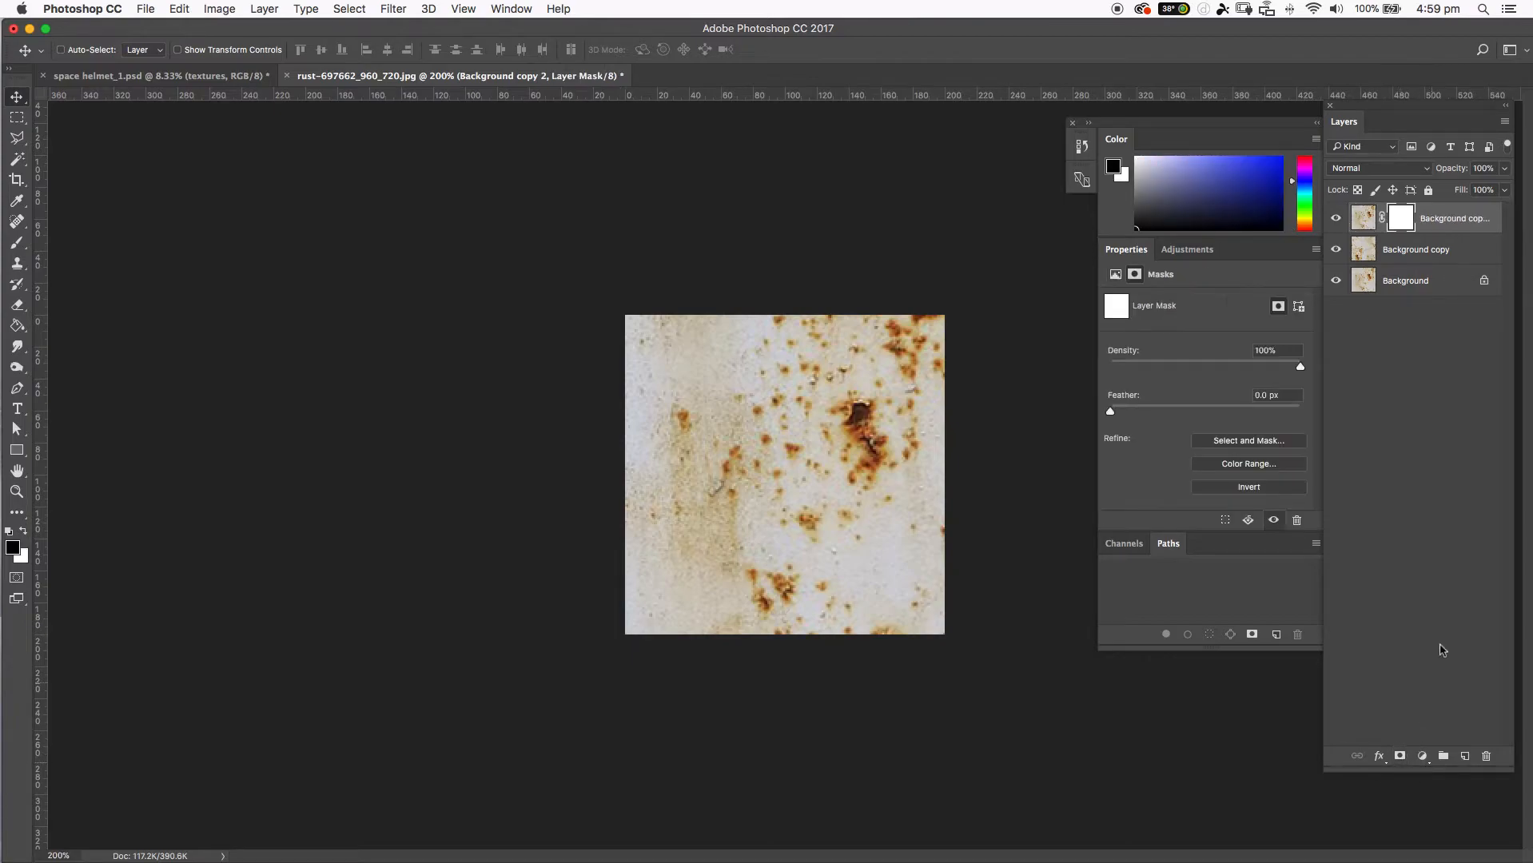
{"action": "left_click", "coordinate": [1365, 223]}
{"action": "left_click", "coordinate": [1402, 220]}
{"action": "left_click", "coordinate": [17, 327]}
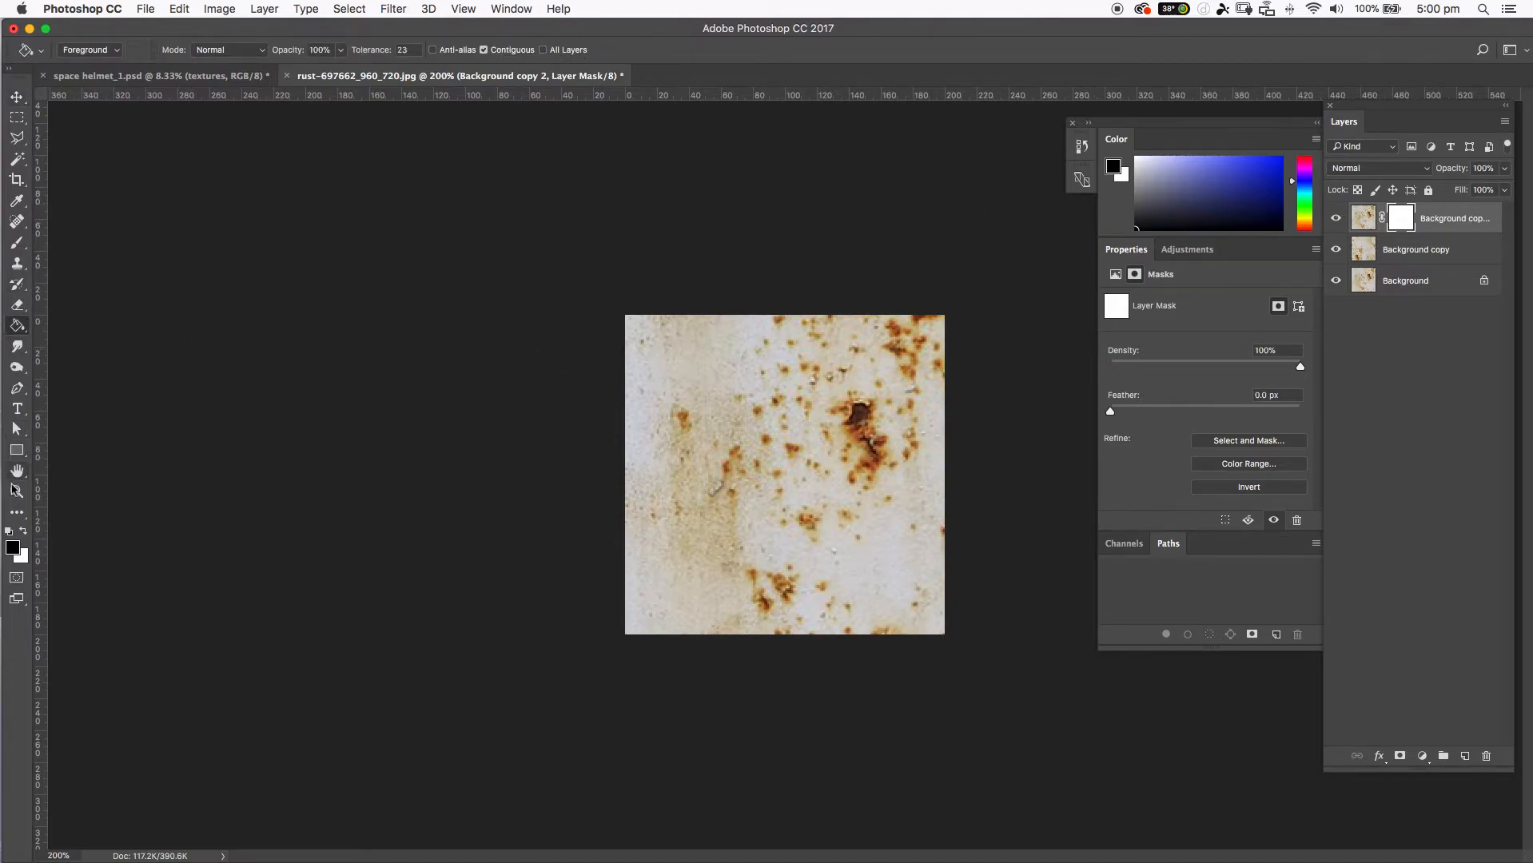
{"action": "left_click", "coordinate": [13, 549]}
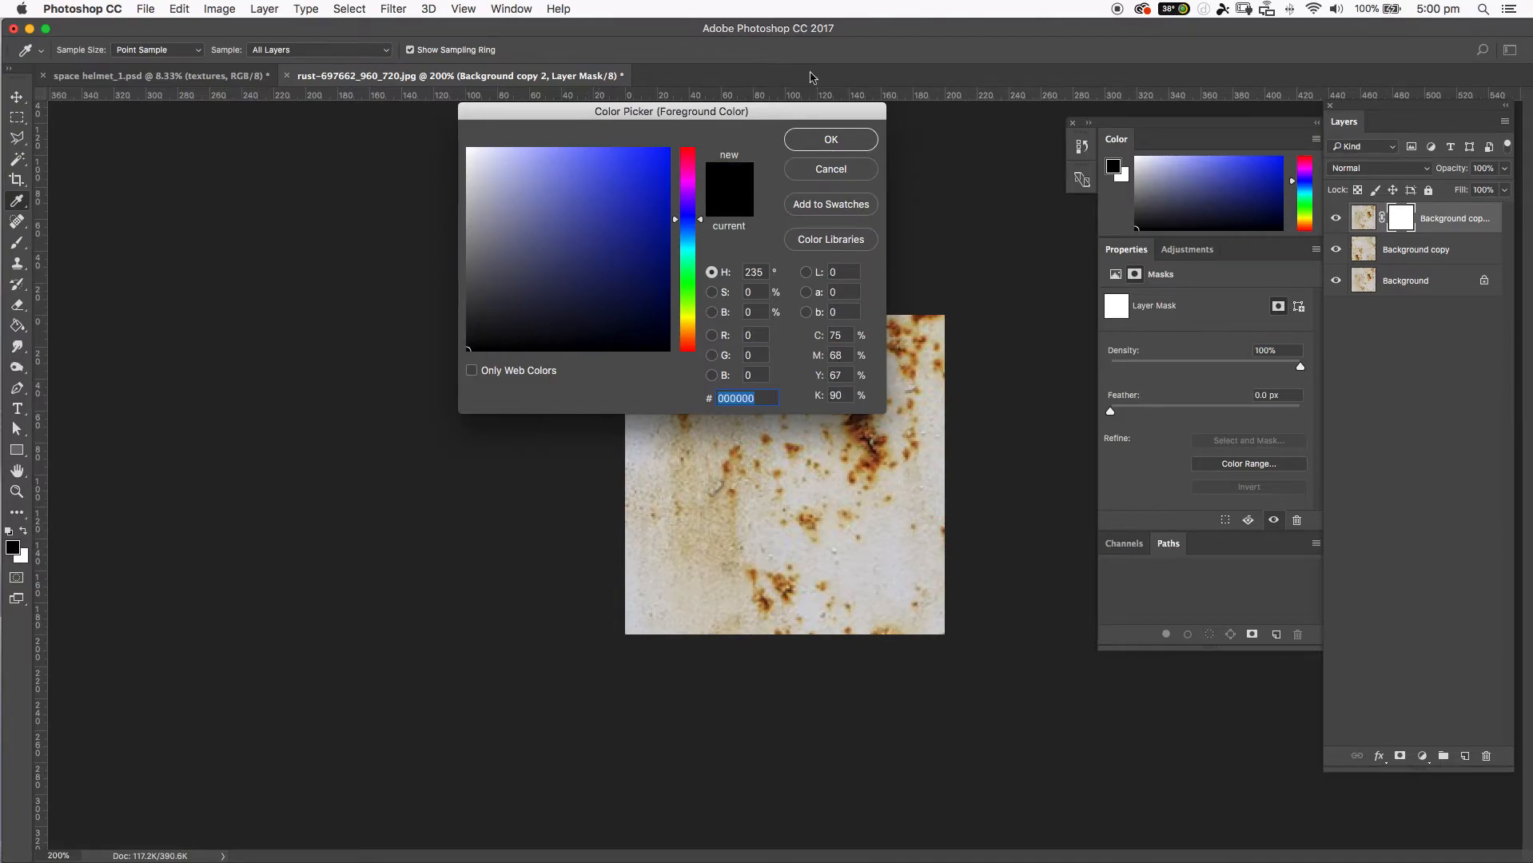
{"action": "left_click", "coordinate": [833, 139]}
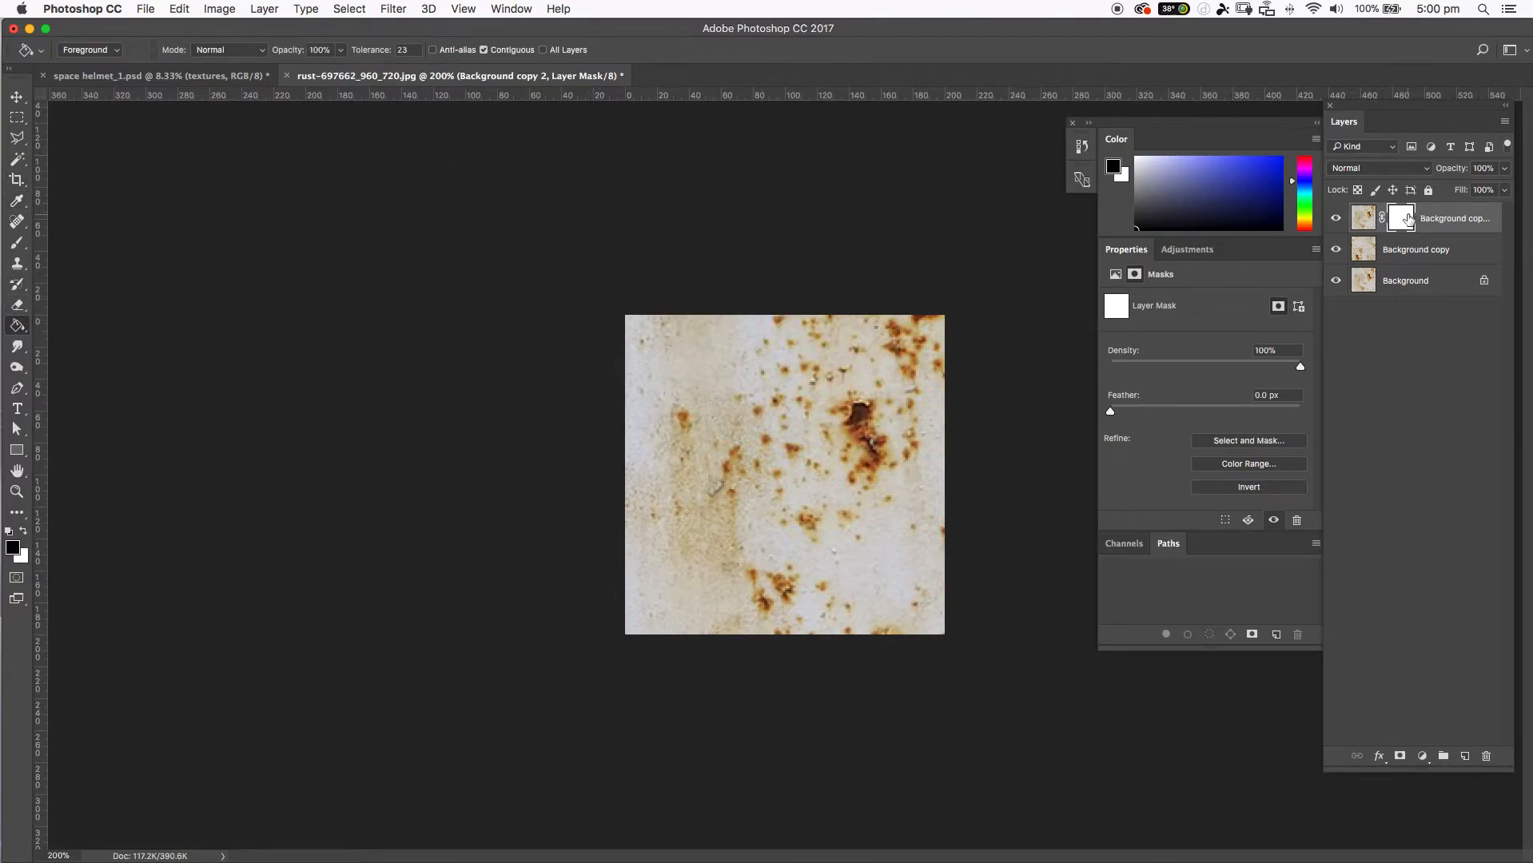
{"action": "left_click", "coordinate": [1372, 218]}
{"action": "left_click", "coordinate": [1400, 217]}
{"action": "left_click", "coordinate": [833, 468]}
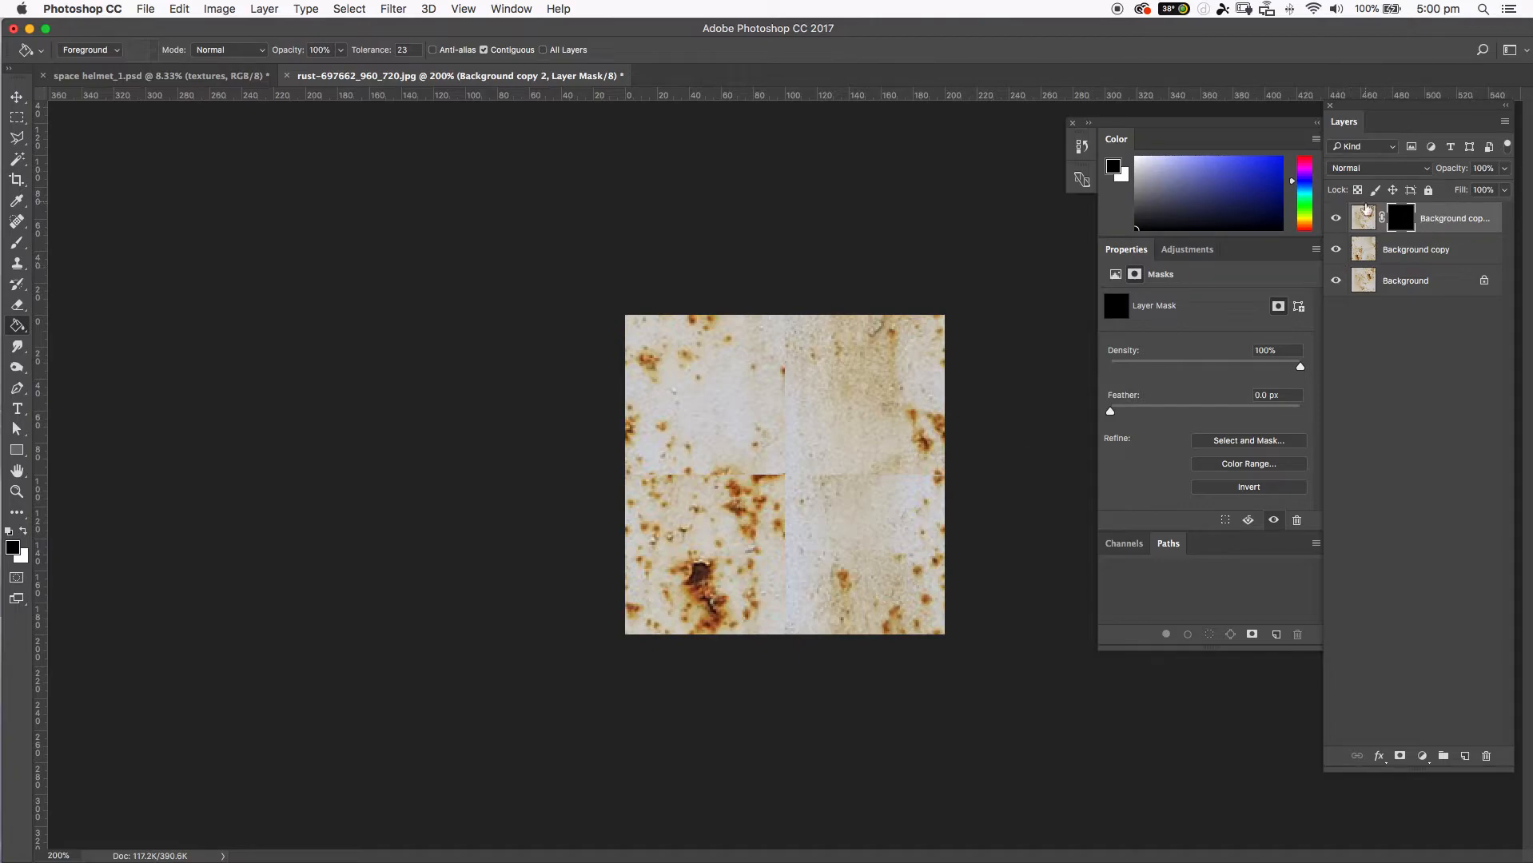
Hide the Background copy and Background layers to check the masked layer, and show both again.
{"action": "left_click", "coordinate": [1335, 249]}
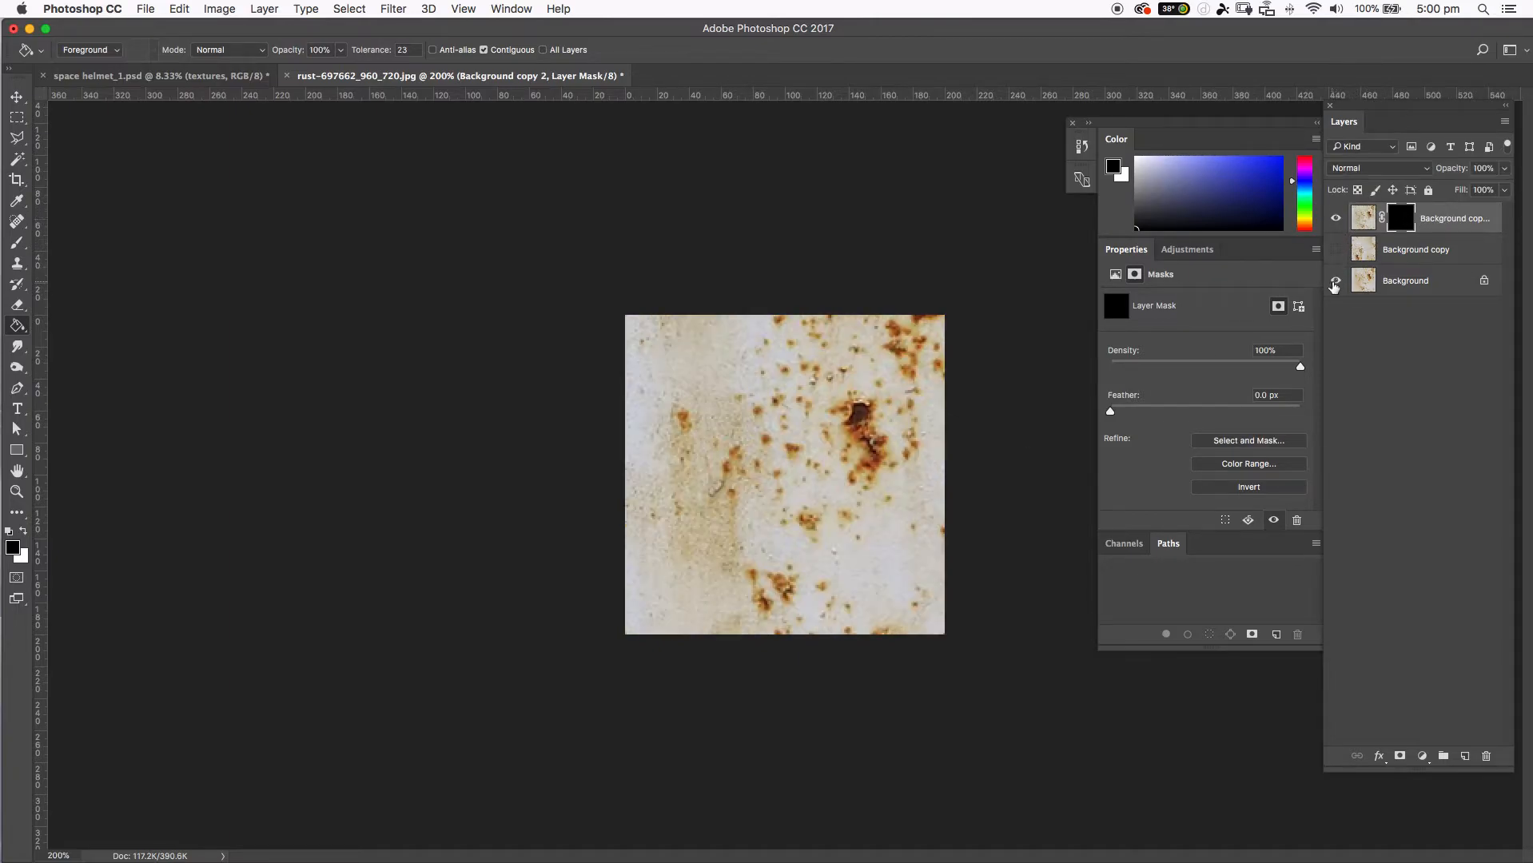
{"action": "left_click", "coordinate": [1335, 282]}
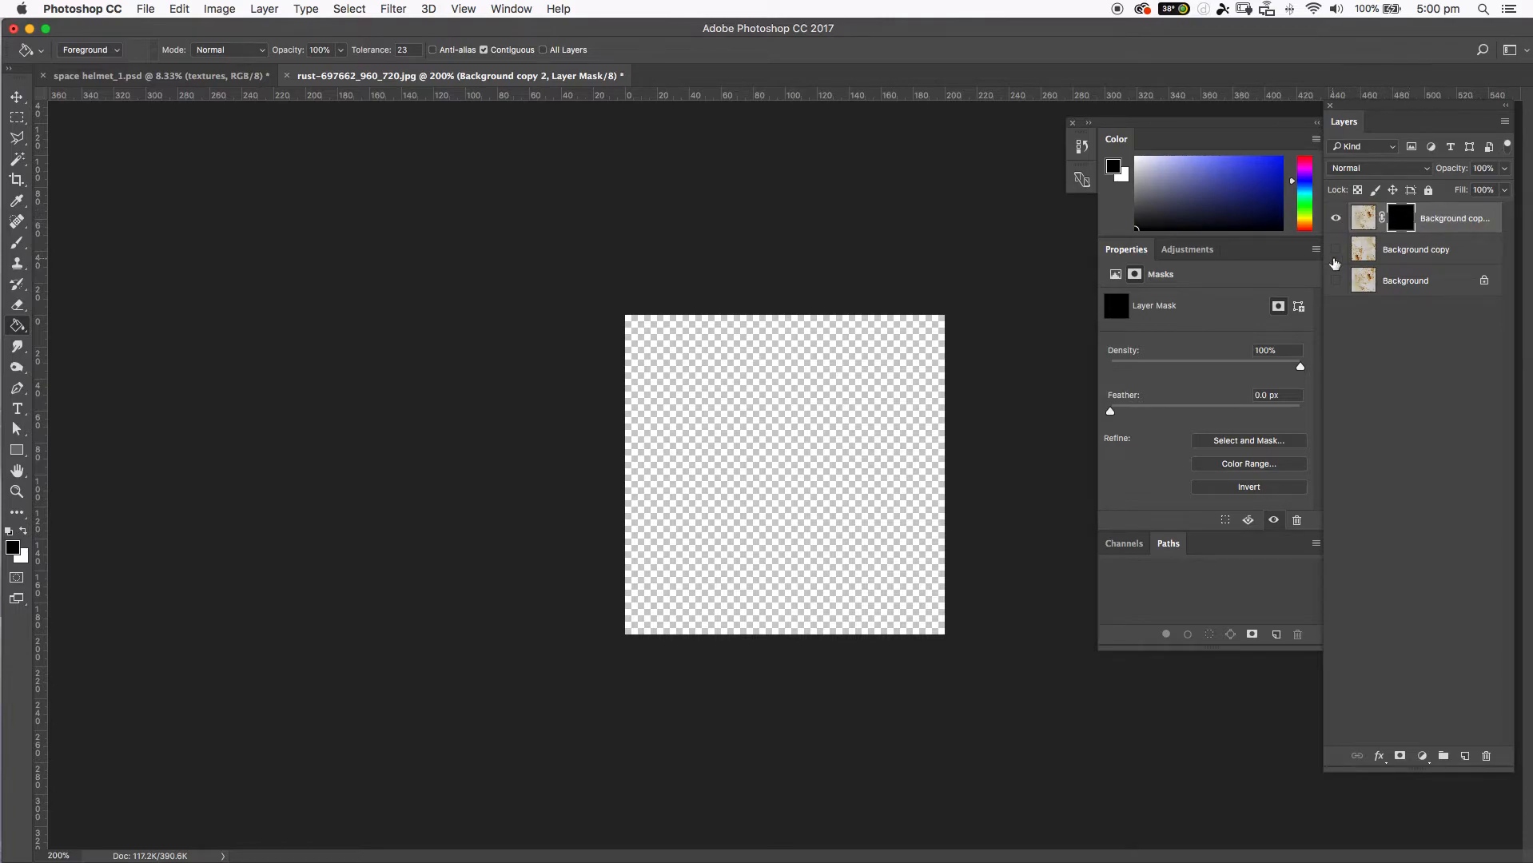
{"action": "left_click_drag", "start_coordinate": [1339, 279], "coordinate": [1335, 249]}
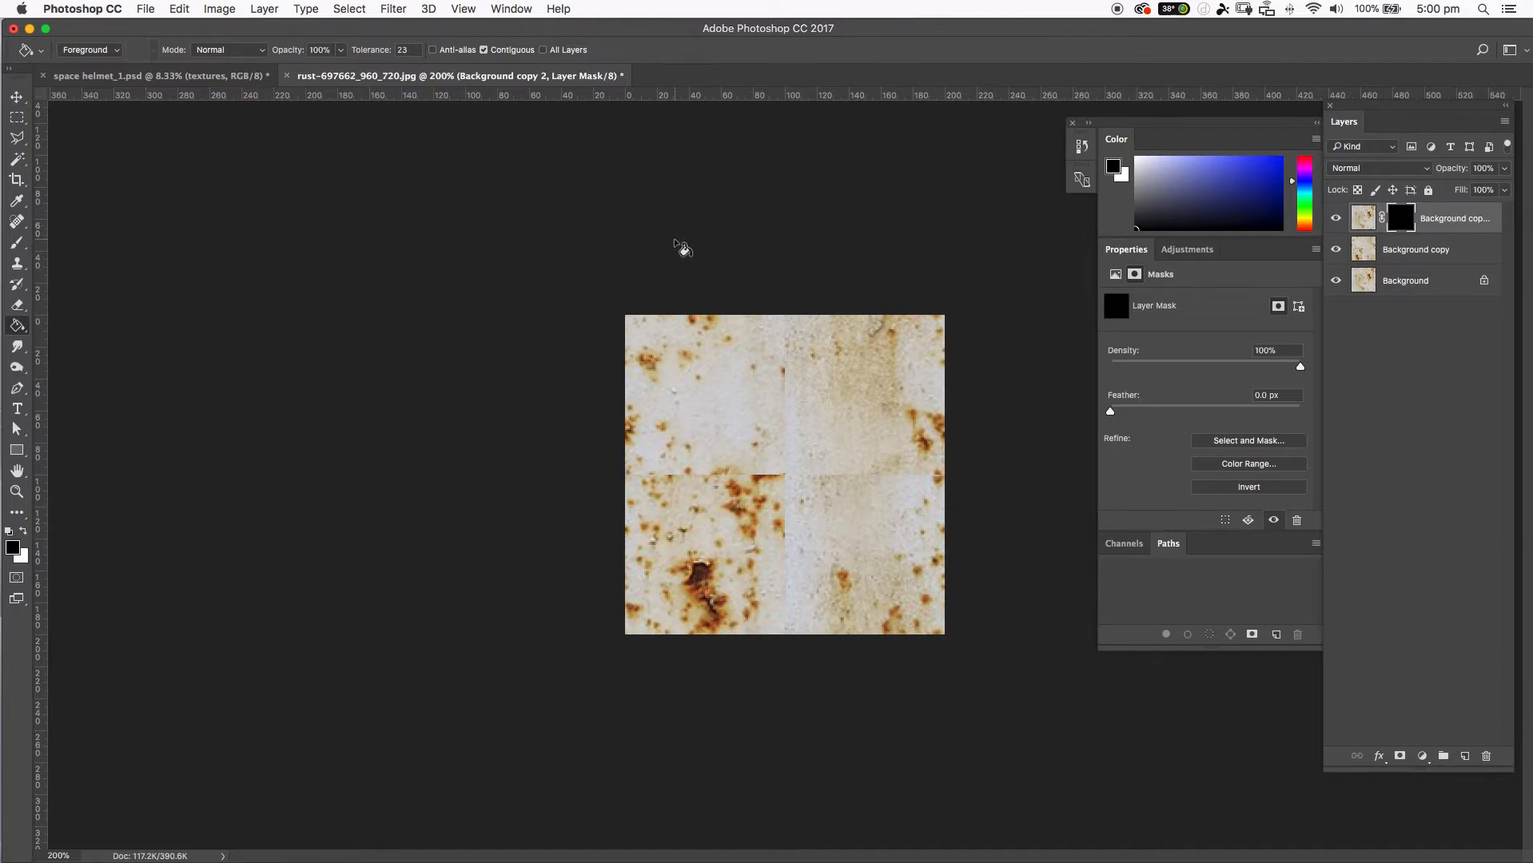
Set up a soft round brush at 45 px, 0% hardness and 38% opacity, with white as the foreground color.
{"action": "key", "text": "b"}
{"action": "left_click", "coordinate": [72, 47]}
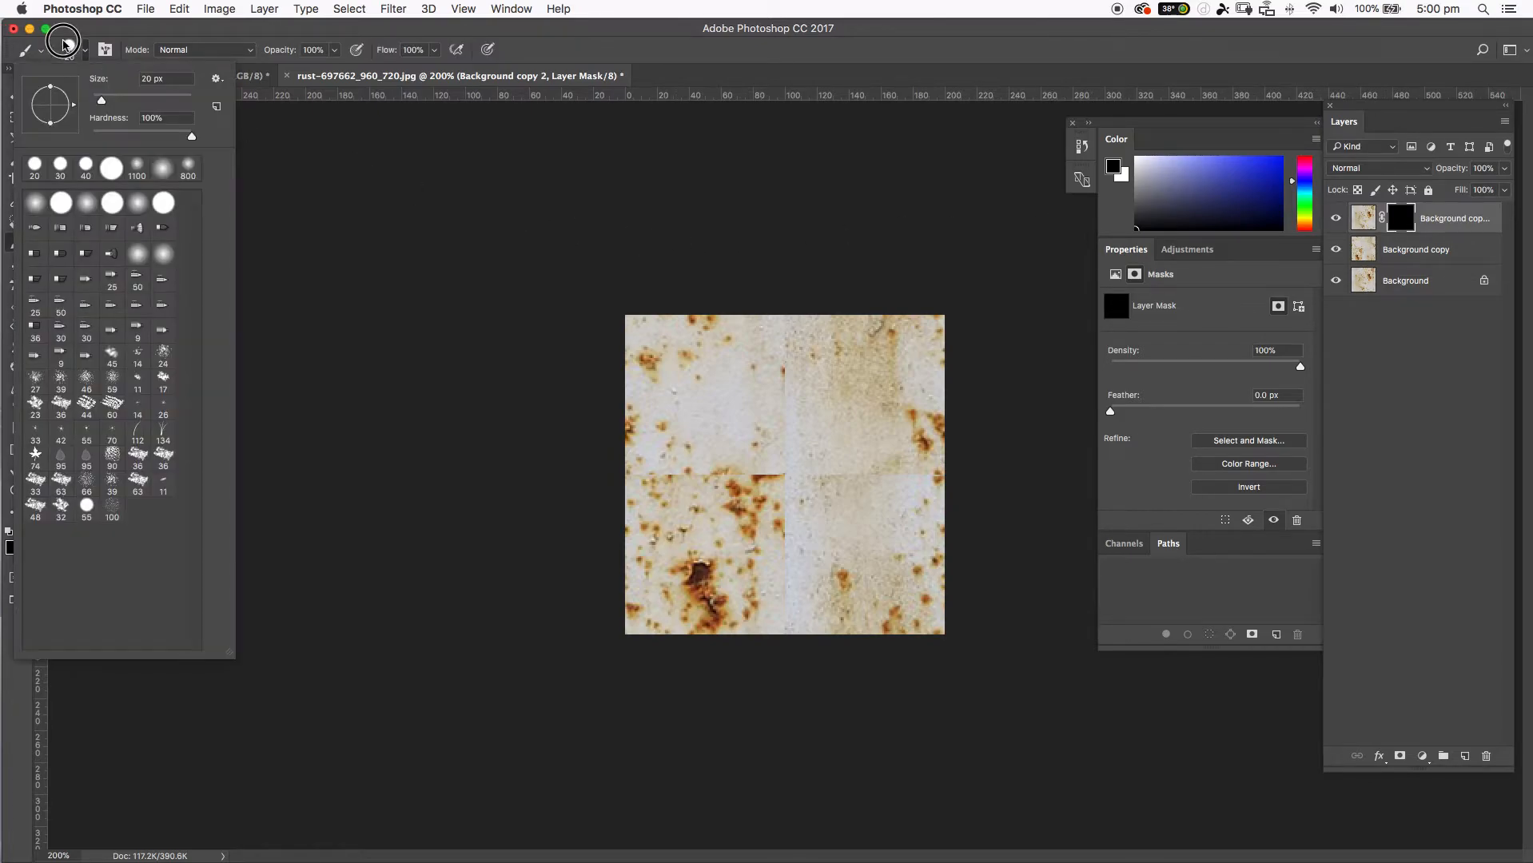
{"action": "left_click", "coordinate": [87, 203]}
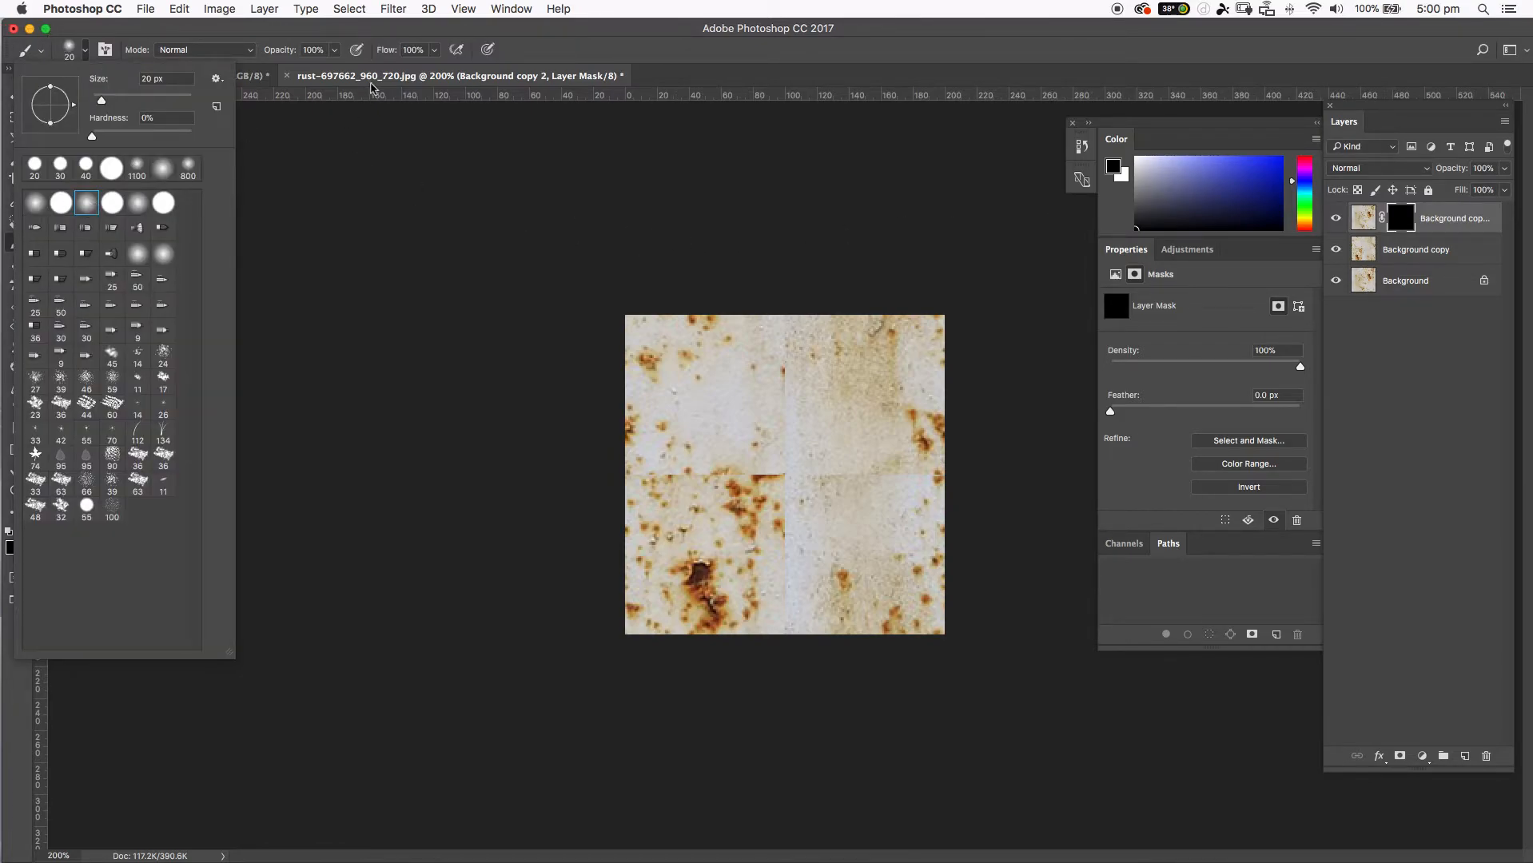
{"action": "left_click", "coordinate": [565, 32]}
{"action": "left_click", "coordinate": [334, 49]}
{"action": "left_click_drag", "start_coordinate": [309, 71], "coordinate": [289, 70]}
{"action": "left_click", "coordinate": [512, 39]}
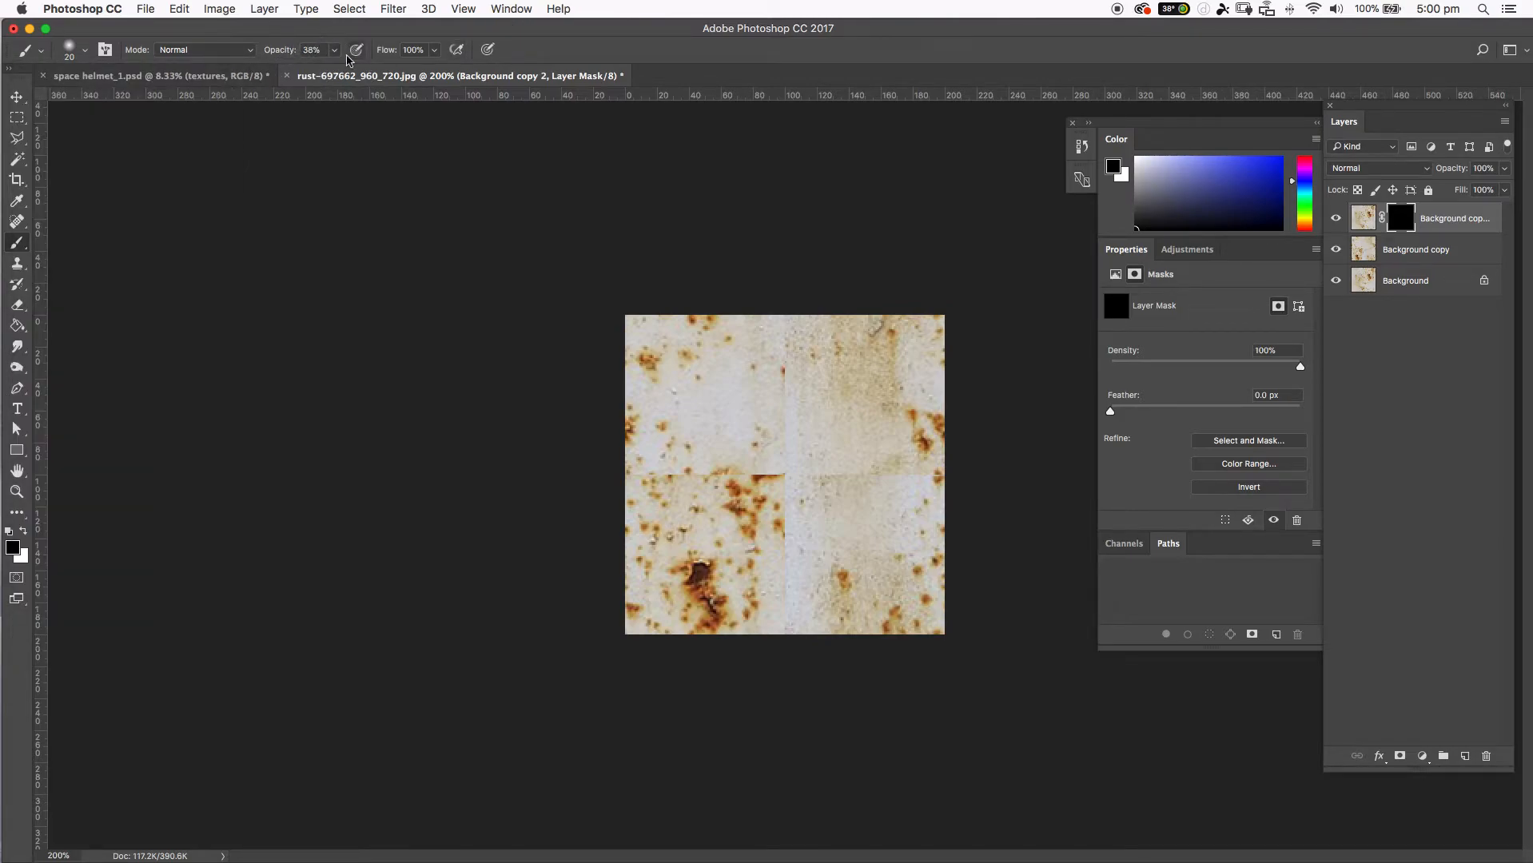
{"action": "key", "text": "bracketright"}
{"action": "key", "text": "bracketright"}
{"action": "key", "text": "bracketright"}
{"action": "key", "text": "bracketright"}
{"action": "key", "text": "bracketright"}
{"action": "left_click", "coordinate": [25, 530]}
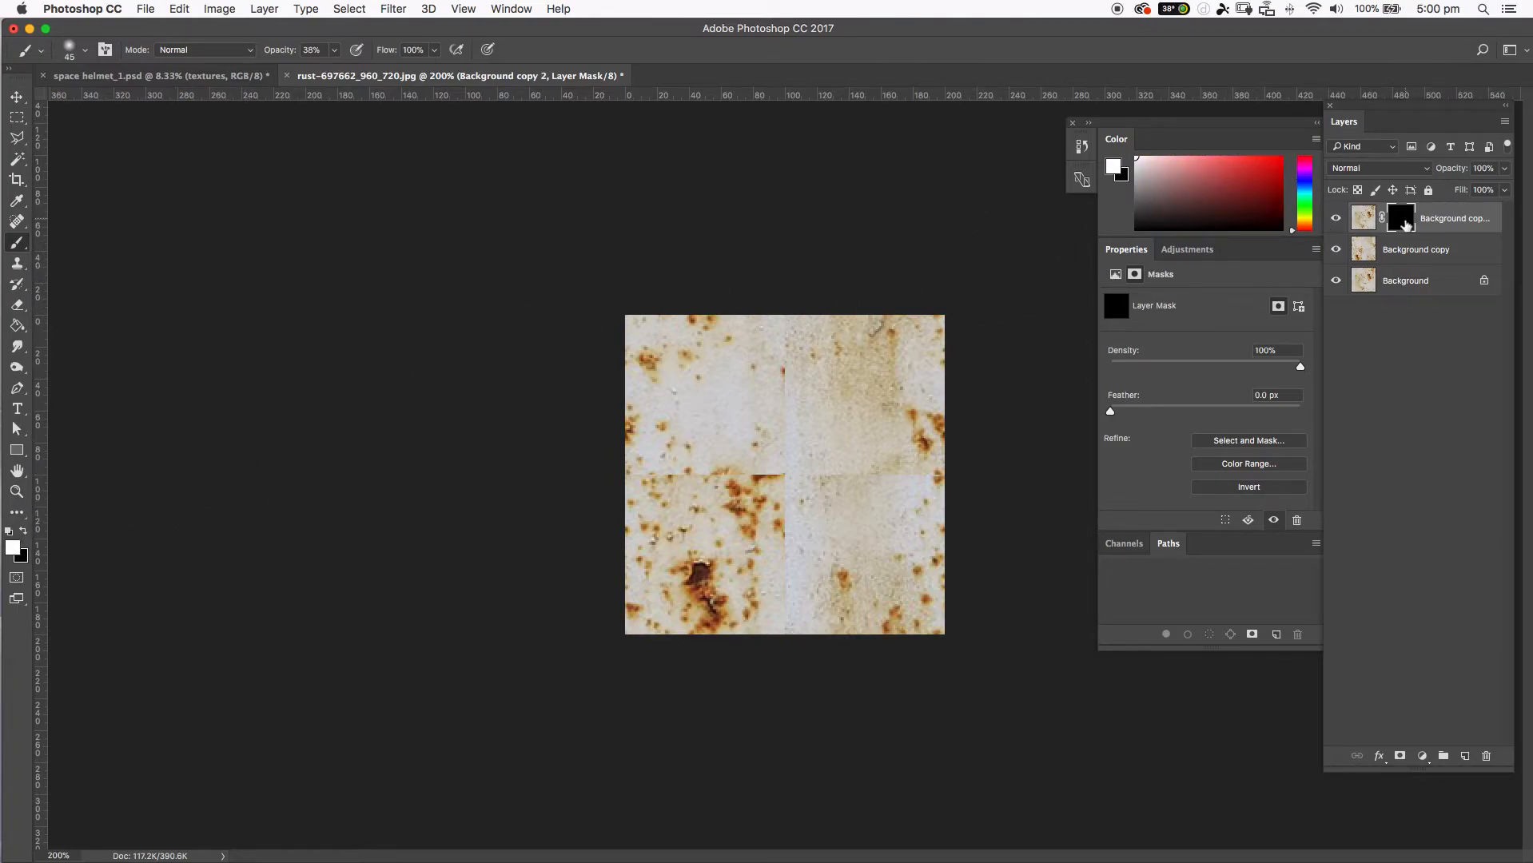
Paint white on the top layer's mask over the central vertical and horizontal seams, reducing the brush to 15 px for the finer areas.
{"action": "mouse_move", "coordinate": [774, 481]}
{"action": "left_mouse_down"}
{"action": "mouse_move", "coordinate": [781, 403]}
{"action": "mouse_move", "coordinate": [768, 438]}
{"action": "mouse_move", "coordinate": [786, 446]}
{"action": "mouse_move", "coordinate": [780, 342]}
{"action": "mouse_move", "coordinate": [788, 449]}
{"action": "mouse_move", "coordinate": [819, 462]}
{"action": "mouse_move", "coordinate": [791, 480]}
{"action": "mouse_move", "coordinate": [848, 482]}
{"action": "mouse_move", "coordinate": [777, 495]}
{"action": "mouse_move", "coordinate": [780, 538]}
{"action": "mouse_move", "coordinate": [801, 523]}
{"action": "mouse_move", "coordinate": [779, 601]}
{"action": "mouse_move", "coordinate": [789, 620]}
{"action": "mouse_move", "coordinate": [801, 576]}
{"action": "mouse_move", "coordinate": [878, 486]}
{"action": "mouse_move", "coordinate": [854, 509]}
{"action": "mouse_move", "coordinate": [931, 494]}
{"action": "mouse_move", "coordinate": [846, 488]}
{"action": "mouse_move", "coordinate": [851, 422]}
{"action": "left_mouse_up"}
{"action": "key", "text": "bracketleft"}
{"action": "key", "text": "bracketleft"}
{"action": "key", "text": "bracketleft"}
{"action": "key", "text": "bracketleft"}
{"action": "key", "text": "bracketleft"}
{"action": "key", "text": "bracketleft"}
{"action": "mouse_move", "coordinate": [854, 417]}
{"action": "left_mouse_down"}
{"action": "mouse_move", "coordinate": [860, 401]}
{"action": "mouse_move", "coordinate": [869, 483]}
{"action": "left_mouse_up"}
{"action": "mouse_move", "coordinate": [732, 470]}
{"action": "left_mouse_down"}
{"action": "mouse_move", "coordinate": [666, 481]}
{"action": "mouse_move", "coordinate": [724, 463]}
{"action": "mouse_move", "coordinate": [763, 471]}
{"action": "mouse_move", "coordinate": [727, 488]}
{"action": "mouse_move", "coordinate": [781, 482]}
{"action": "mouse_move", "coordinate": [650, 502]}
{"action": "mouse_move", "coordinate": [648, 462]}
{"action": "mouse_move", "coordinate": [630, 469]}
{"action": "mouse_move", "coordinate": [761, 465]}
{"action": "left_mouse_up"}
{"action": "left_click", "coordinate": [844, 416]}
{"action": "left_click", "coordinate": [852, 409]}
{"action": "mouse_move", "coordinate": [852, 408]}
{"action": "left_mouse_down"}
{"action": "mouse_move", "coordinate": [865, 411]}
{"action": "mouse_move", "coordinate": [845, 435]}
{"action": "mouse_move", "coordinate": [849, 407]}
{"action": "mouse_move", "coordinate": [835, 428]}
{"action": "mouse_move", "coordinate": [870, 402]}
{"action": "left_mouse_up"}
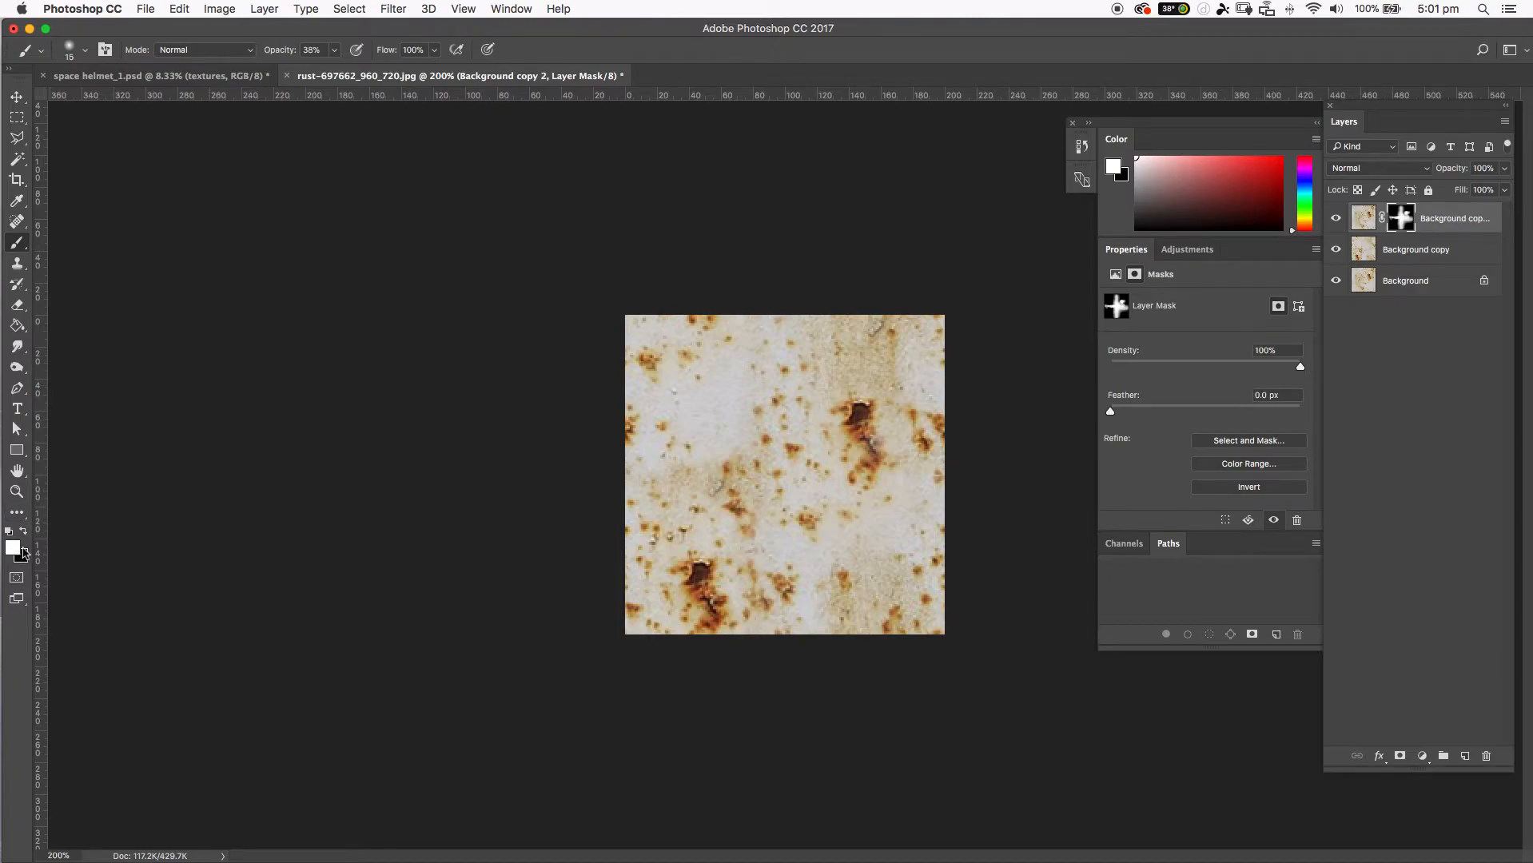
Paint the mask to remove the dark rust holes, using black on the upper-right one and white on the lower-left one.
{"action": "key", "text": "x"}
{"action": "mouse_move", "coordinate": [859, 407]}
{"action": "left_mouse_down"}
{"action": "mouse_move", "coordinate": [825, 433]}
{"action": "mouse_move", "coordinate": [861, 403]}
{"action": "mouse_move", "coordinate": [889, 405]}
{"action": "mouse_move", "coordinate": [834, 408]}
{"action": "mouse_move", "coordinate": [847, 408]}
{"action": "mouse_move", "coordinate": [840, 444]}
{"action": "mouse_move", "coordinate": [863, 398]}
{"action": "left_mouse_up"}
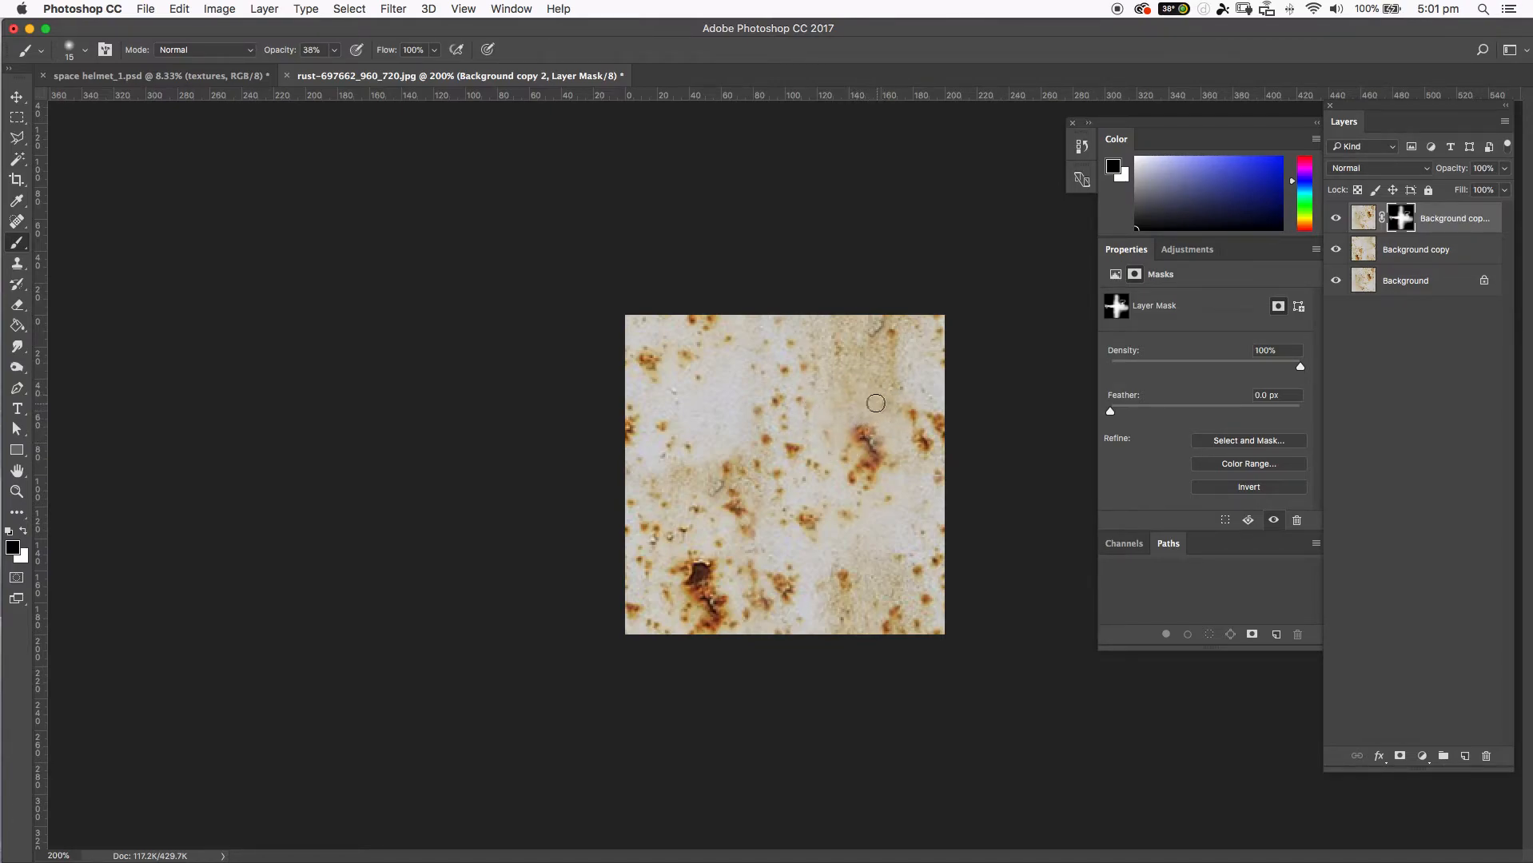
{"action": "mouse_move", "coordinate": [703, 568]}
{"action": "left_mouse_down"}
{"action": "mouse_move", "coordinate": [900, 453]}
{"action": "mouse_move", "coordinate": [678, 591]}
{"action": "mouse_move", "coordinate": [753, 551]}
{"action": "mouse_move", "coordinate": [696, 577]}
{"action": "mouse_move", "coordinate": [682, 568]}
{"action": "mouse_move", "coordinate": [690, 579]}
{"action": "mouse_move", "coordinate": [713, 564]}
{"action": "mouse_move", "coordinate": [696, 577]}
{"action": "mouse_move", "coordinate": [698, 558]}
{"action": "mouse_move", "coordinate": [686, 575]}
{"action": "mouse_move", "coordinate": [719, 573]}
{"action": "mouse_move", "coordinate": [682, 592]}
{"action": "mouse_move", "coordinate": [720, 595]}
{"action": "left_mouse_up"}
{"action": "key", "text": "x"}
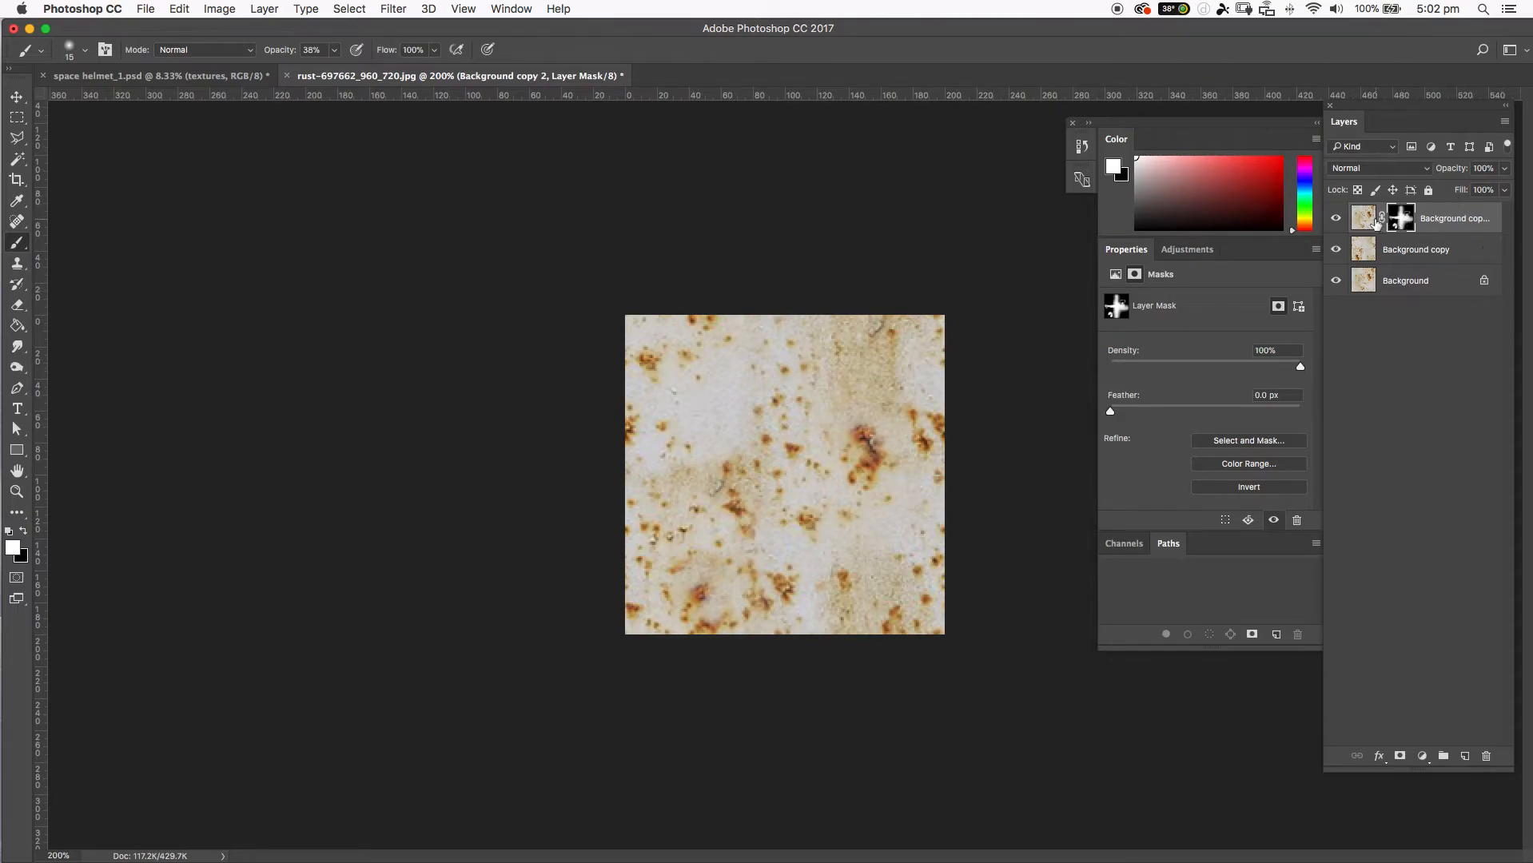
Hide and show the masked top layer to compare the texture with and without the painted blend.
{"action": "left_click", "coordinate": [1339, 223]}
{"action": "left_click", "coordinate": [1336, 221]}
{"action": "left_click", "coordinate": [399, 10]}
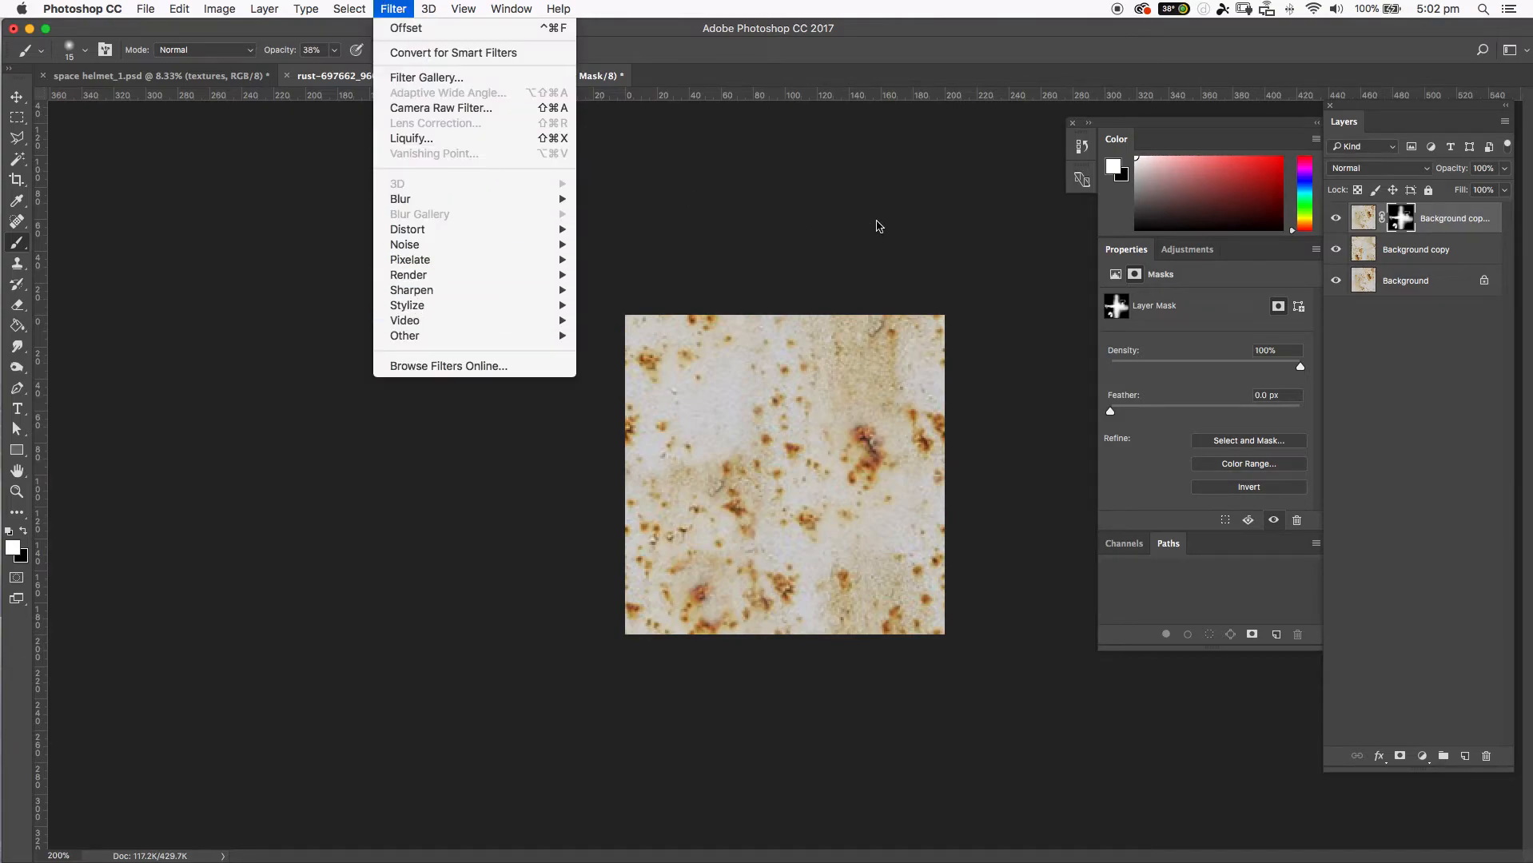
{"action": "left_click", "coordinate": [874, 191]}
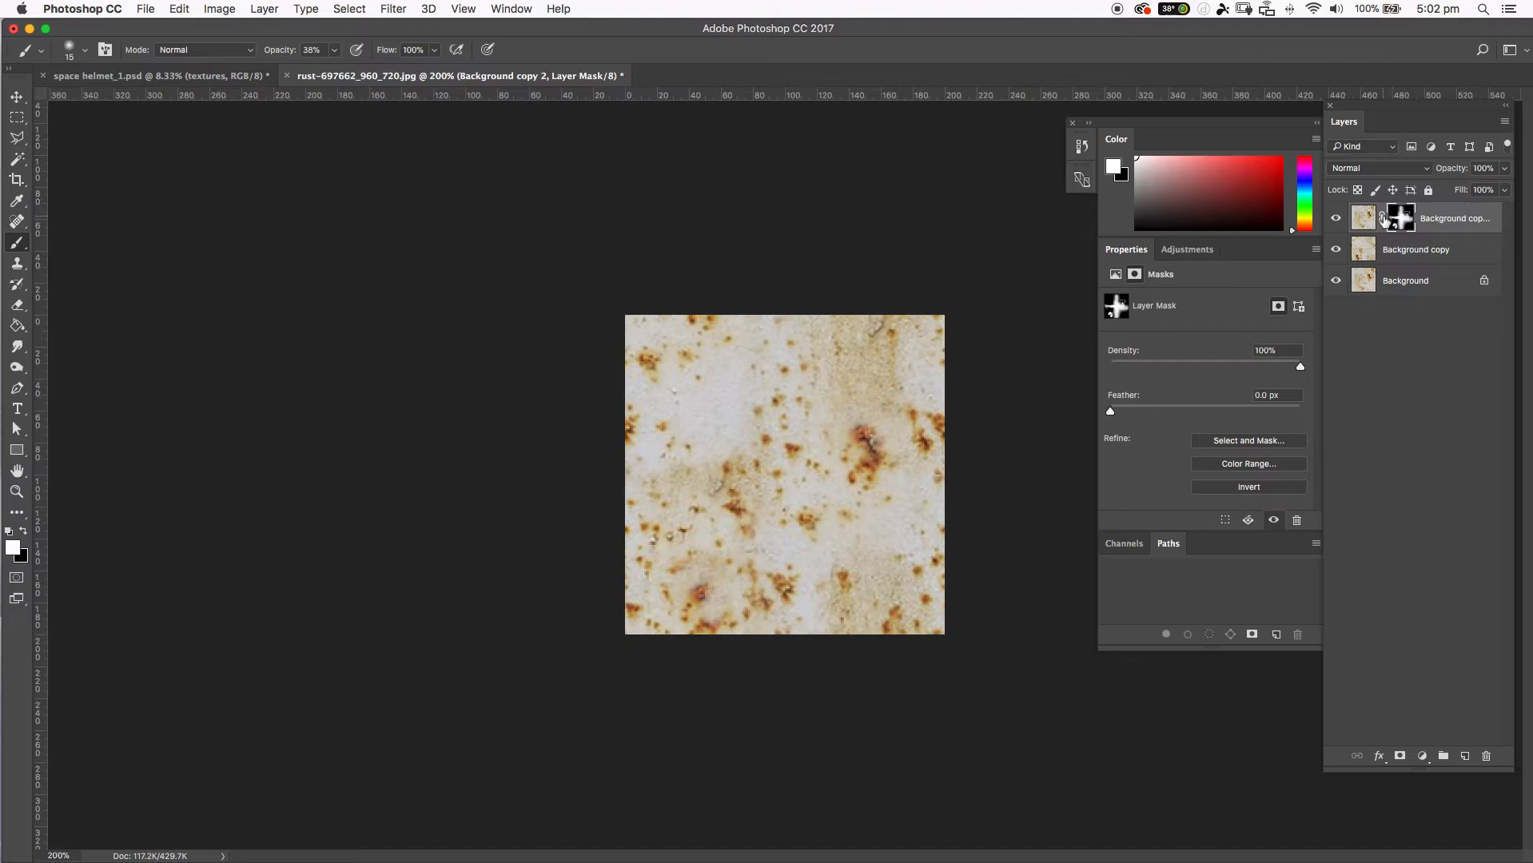
Try merging the masked top layer with Background copy, and undo the merge.
{"action": "left_click", "coordinate": [1415, 251]}
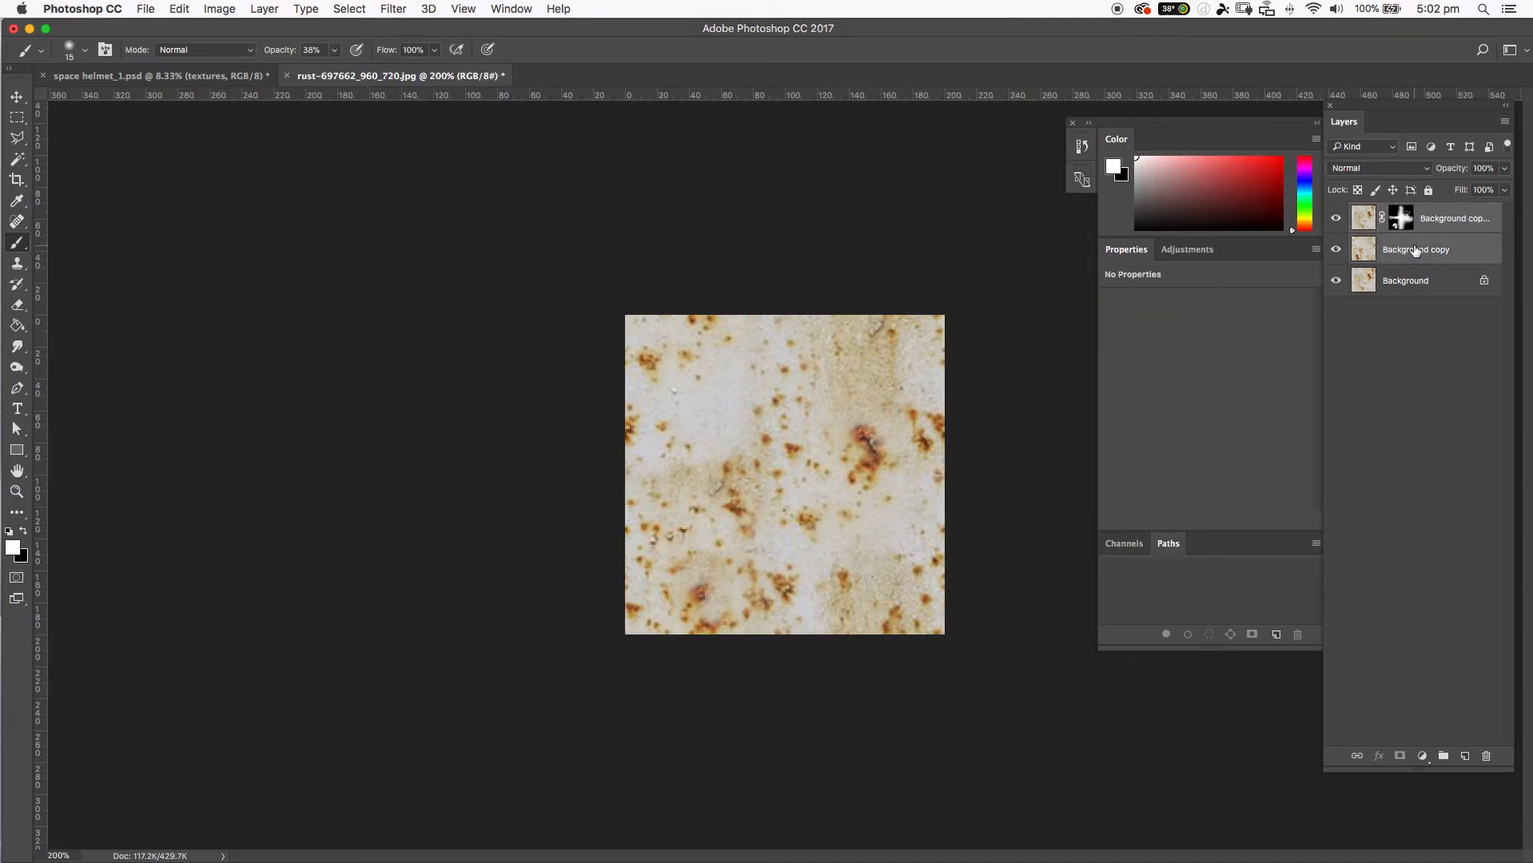
{"action": "right_click", "coordinate": [1436, 218]}
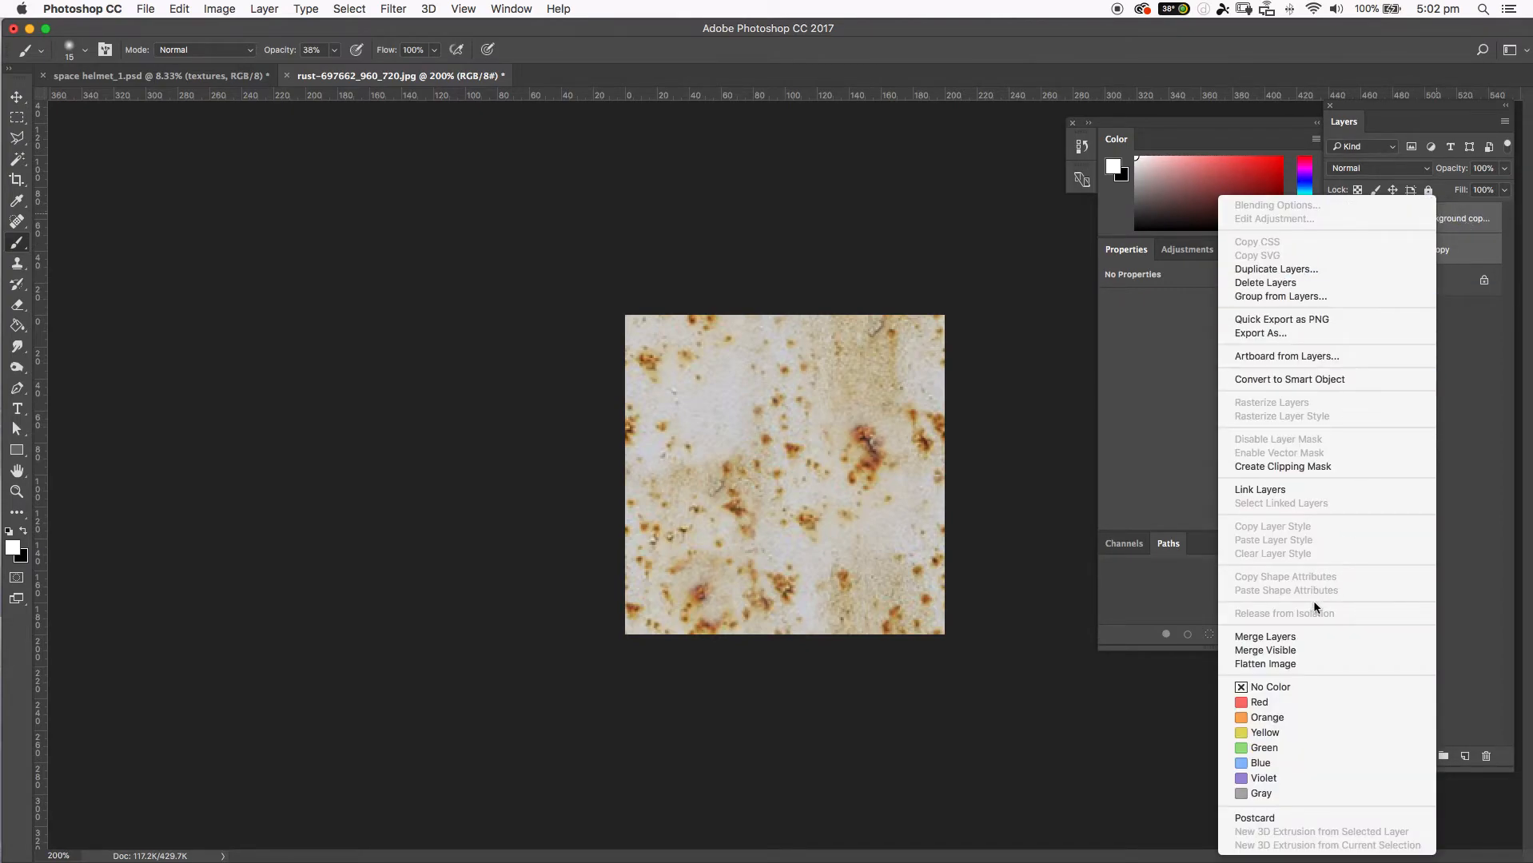
{"action": "left_click", "coordinate": [1289, 637]}
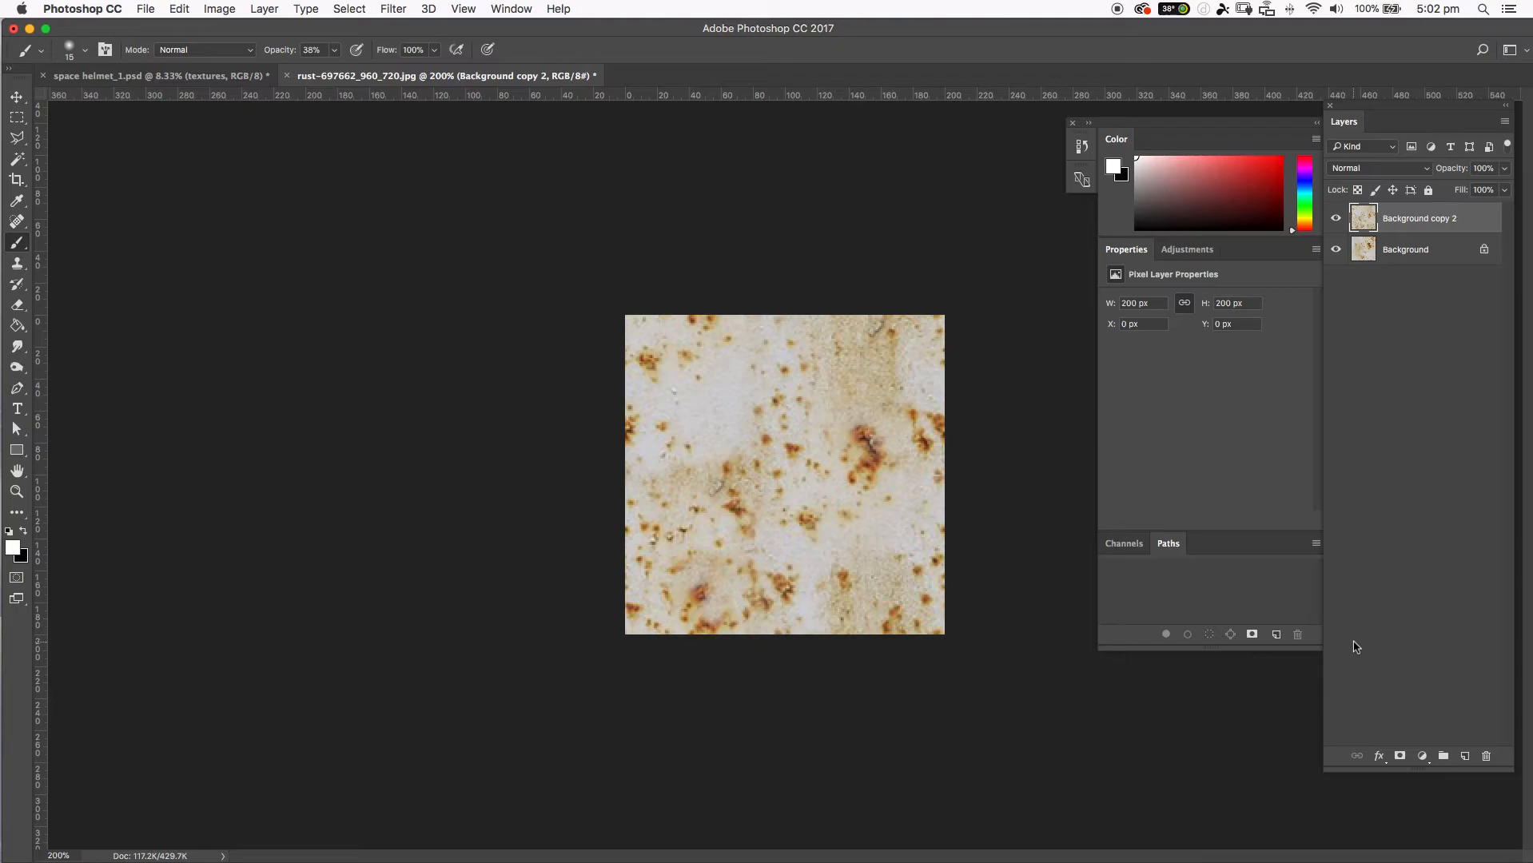
{"action": "key", "text": "super+z"}
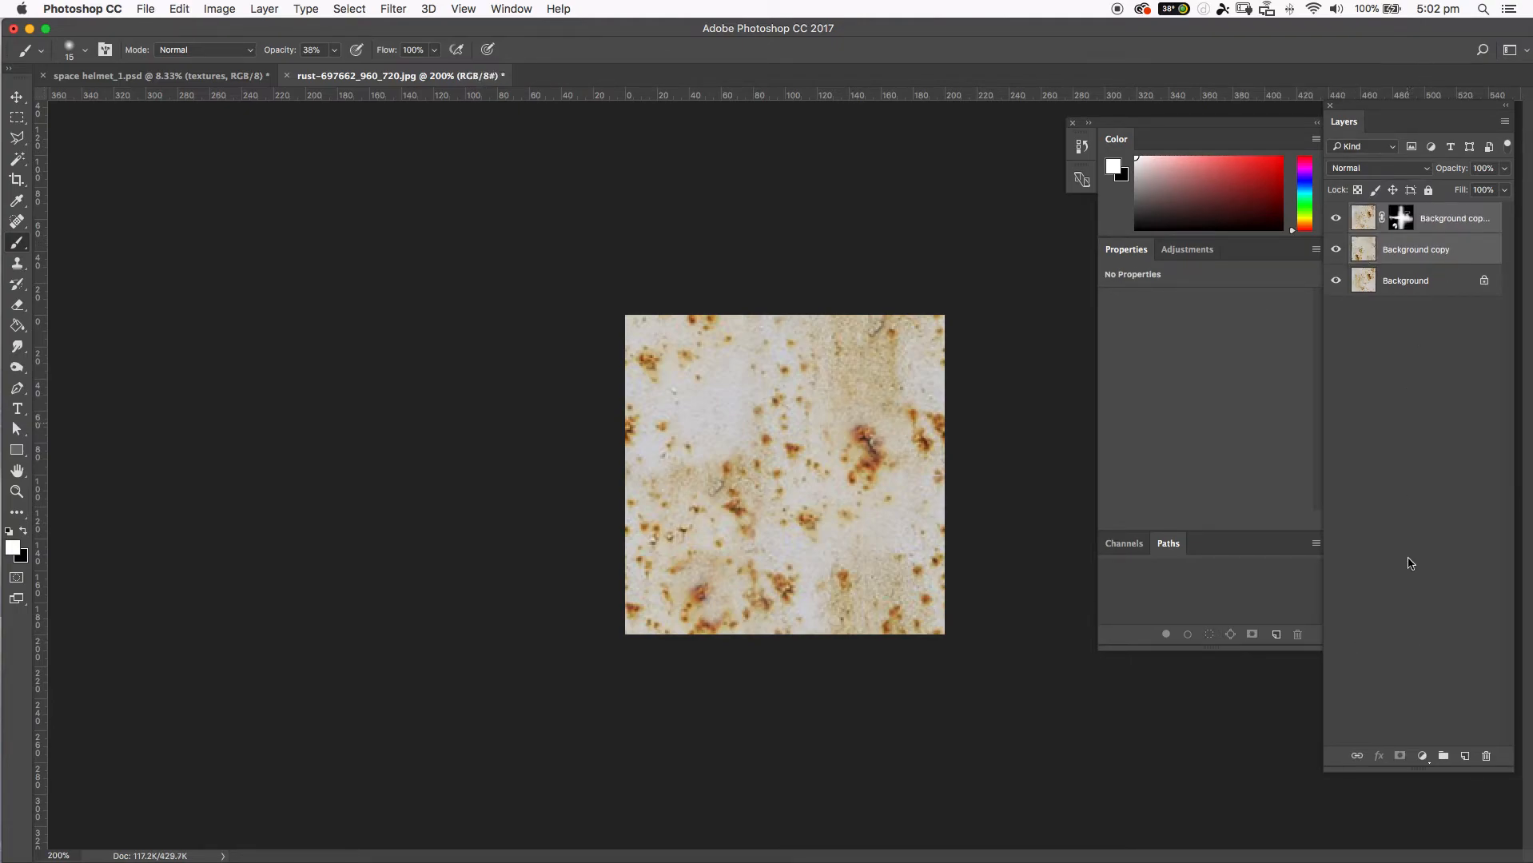
Stamp all visible layers onto a new top layer and hide the three layers beneath it.
{"action": "left_click", "coordinate": [1465, 756]}
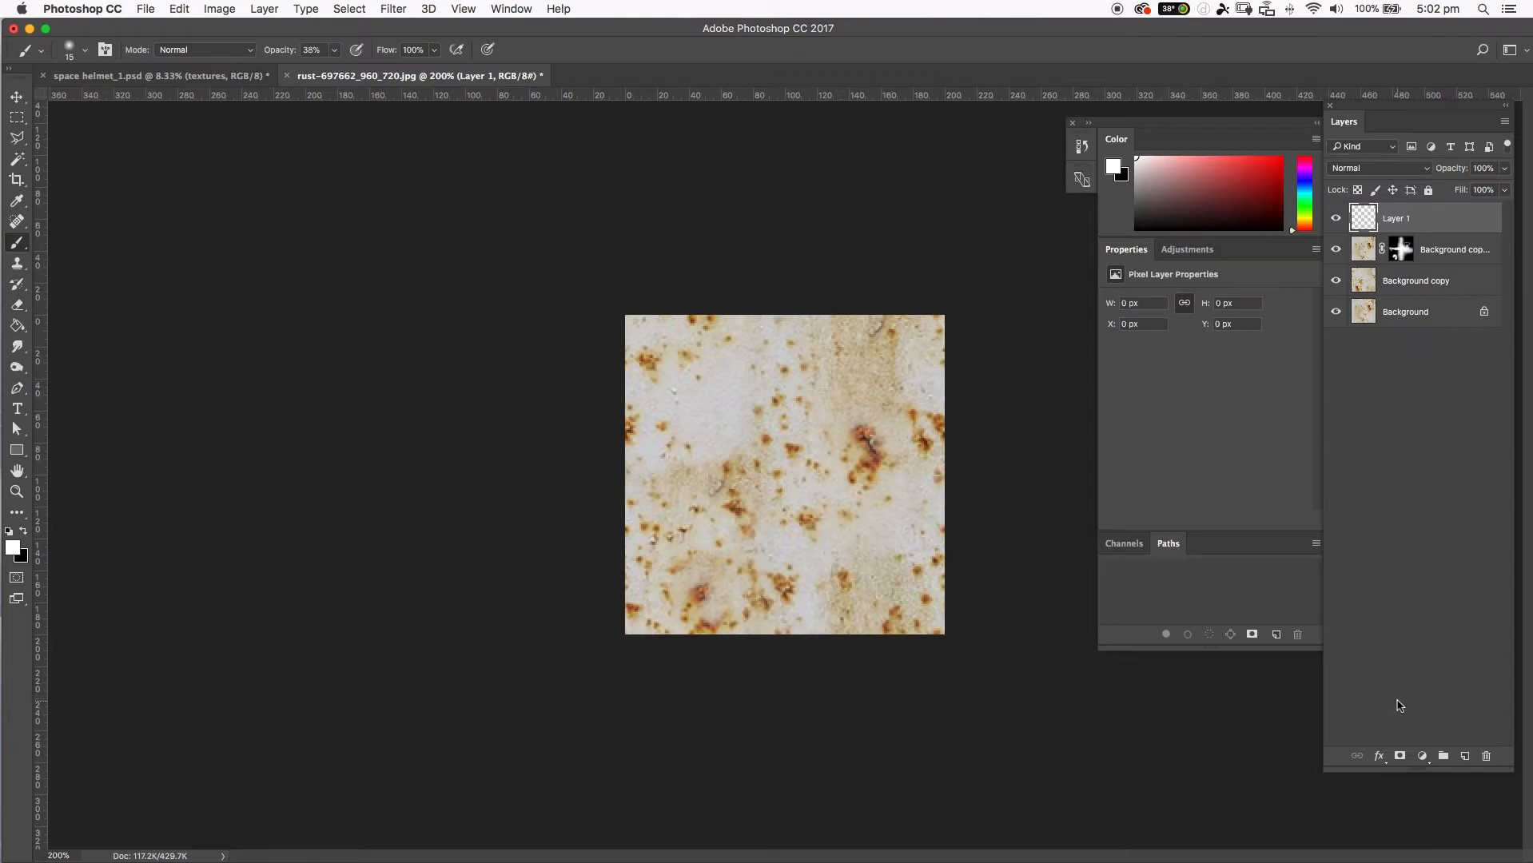
{"action": "key", "text": "super+alt+shift+e"}
{"action": "left_click_drag", "start_coordinate": [1336, 248], "coordinate": [1333, 324]}
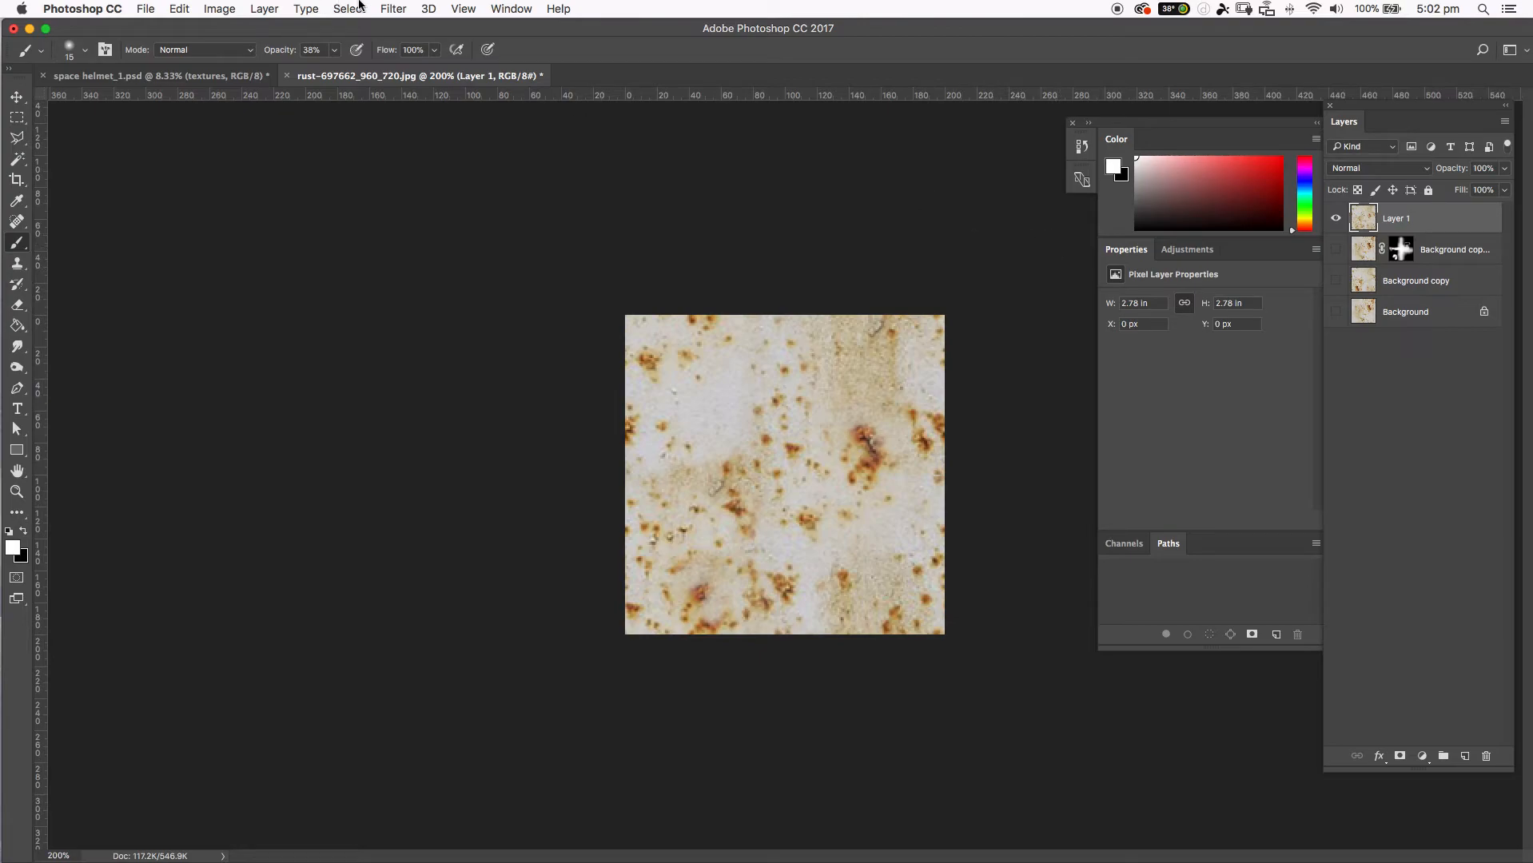
Apply the Offset filter to the stamped layer with 0 px horizontally and 0 px vertically, using Wrap Around.
{"action": "left_click", "coordinate": [511, 9]}
{"action": "mouse_move", "coordinate": [393, 9]}
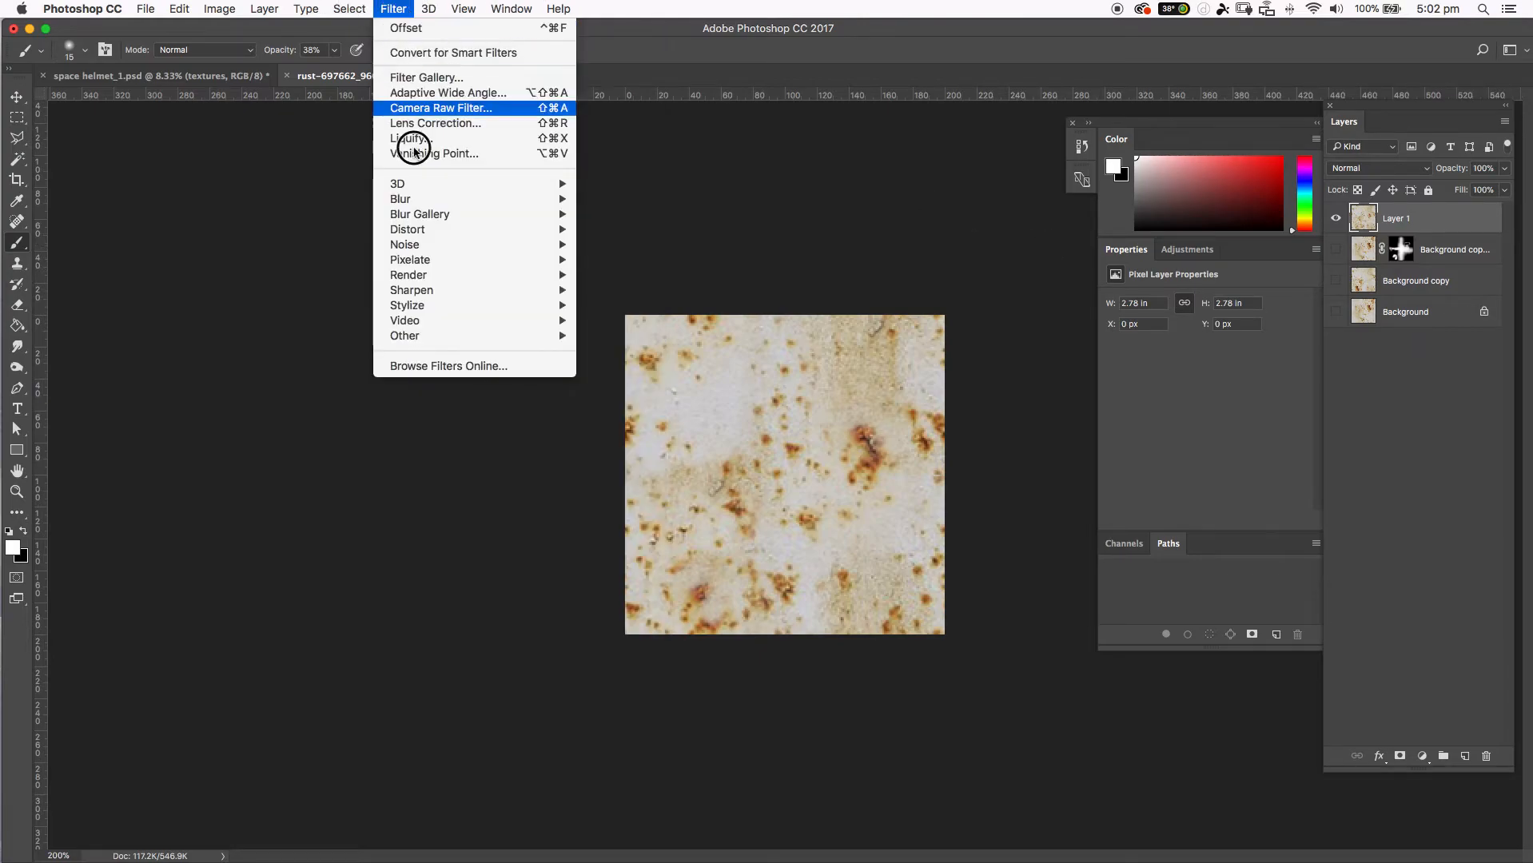
{"action": "mouse_move", "coordinate": [432, 336]}
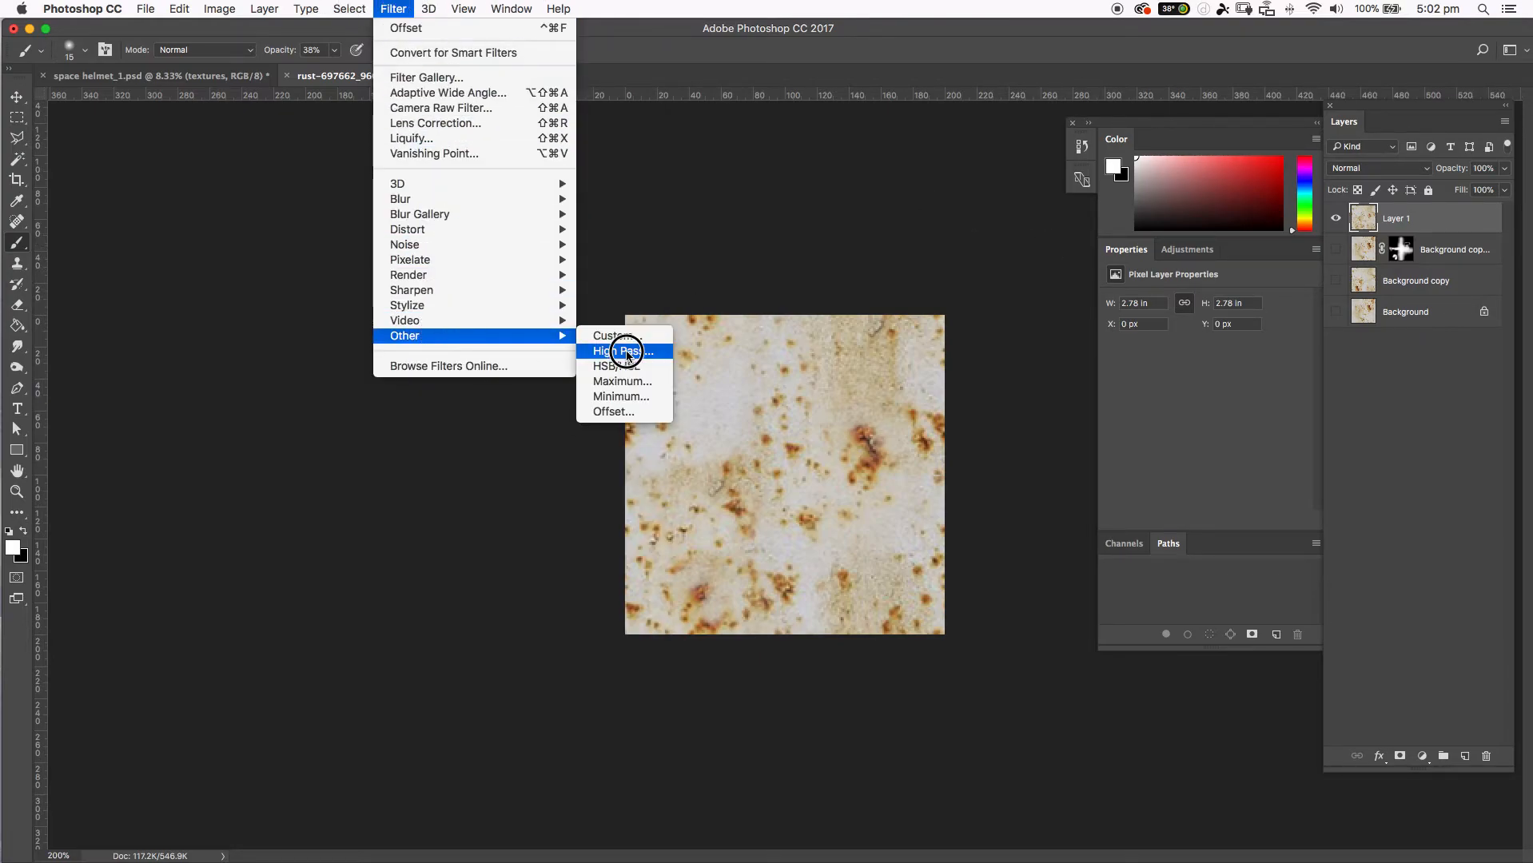
{"action": "left_click", "coordinate": [615, 412]}
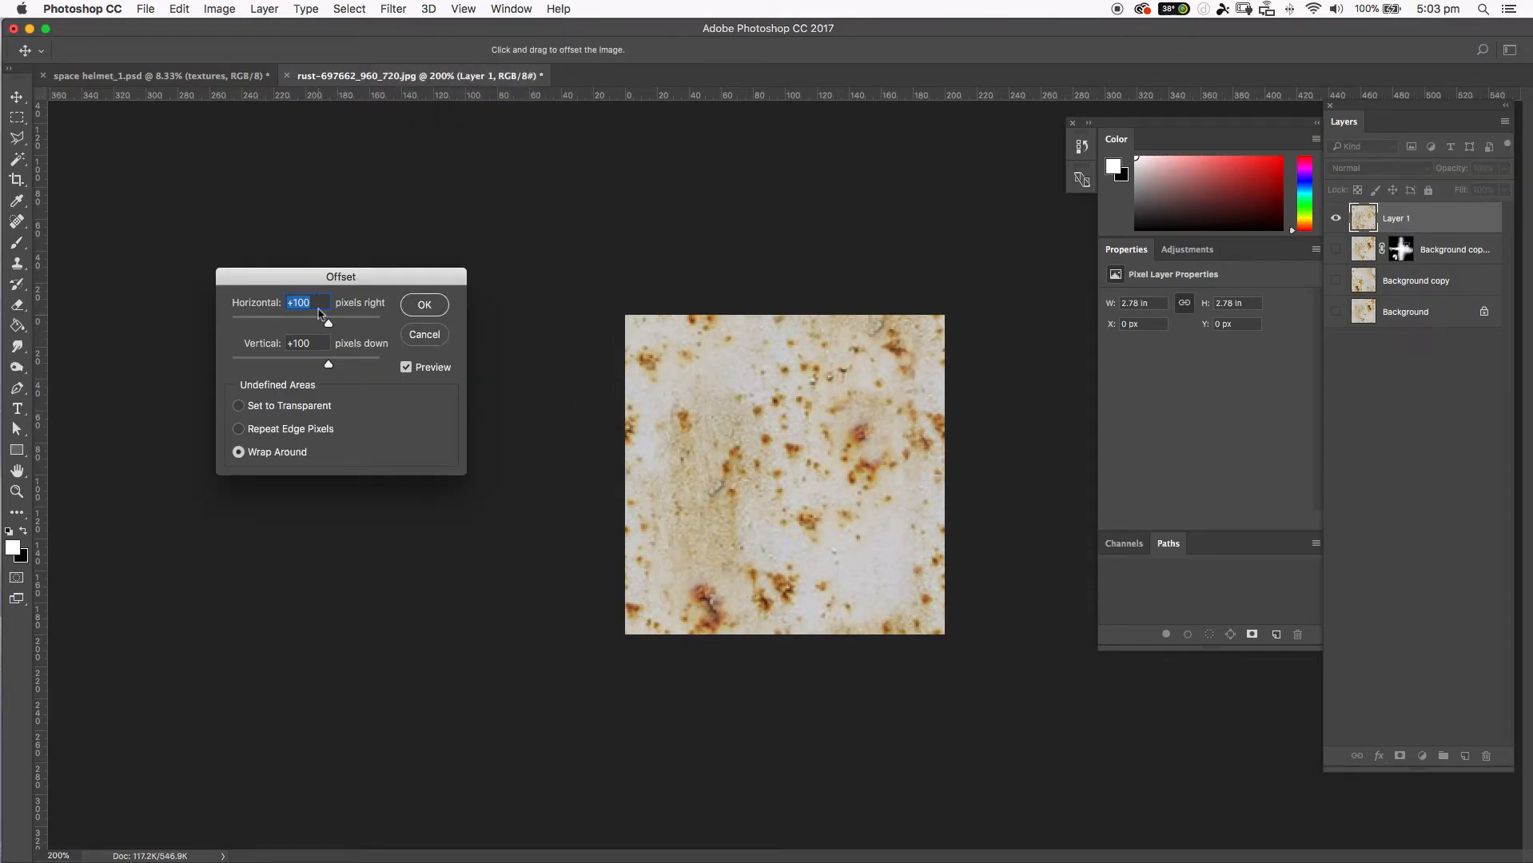
{"action": "type", "text": "0"}
{"action": "key", "text": "Tab"}
{"action": "type", "text": "0"}
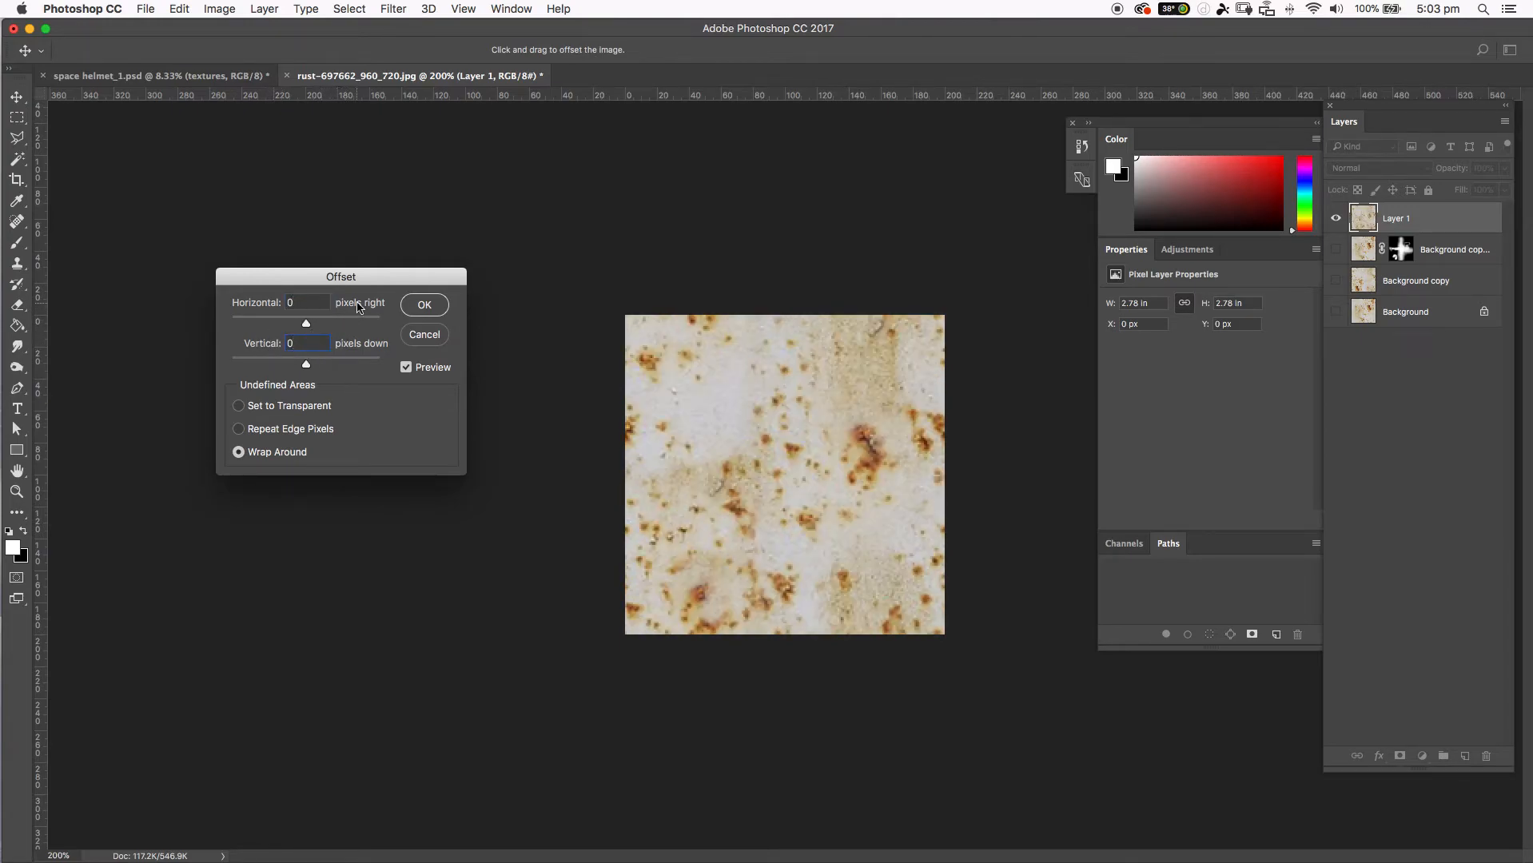
{"action": "left_click", "coordinate": [425, 306]}
{"action": "key", "text": "b"}
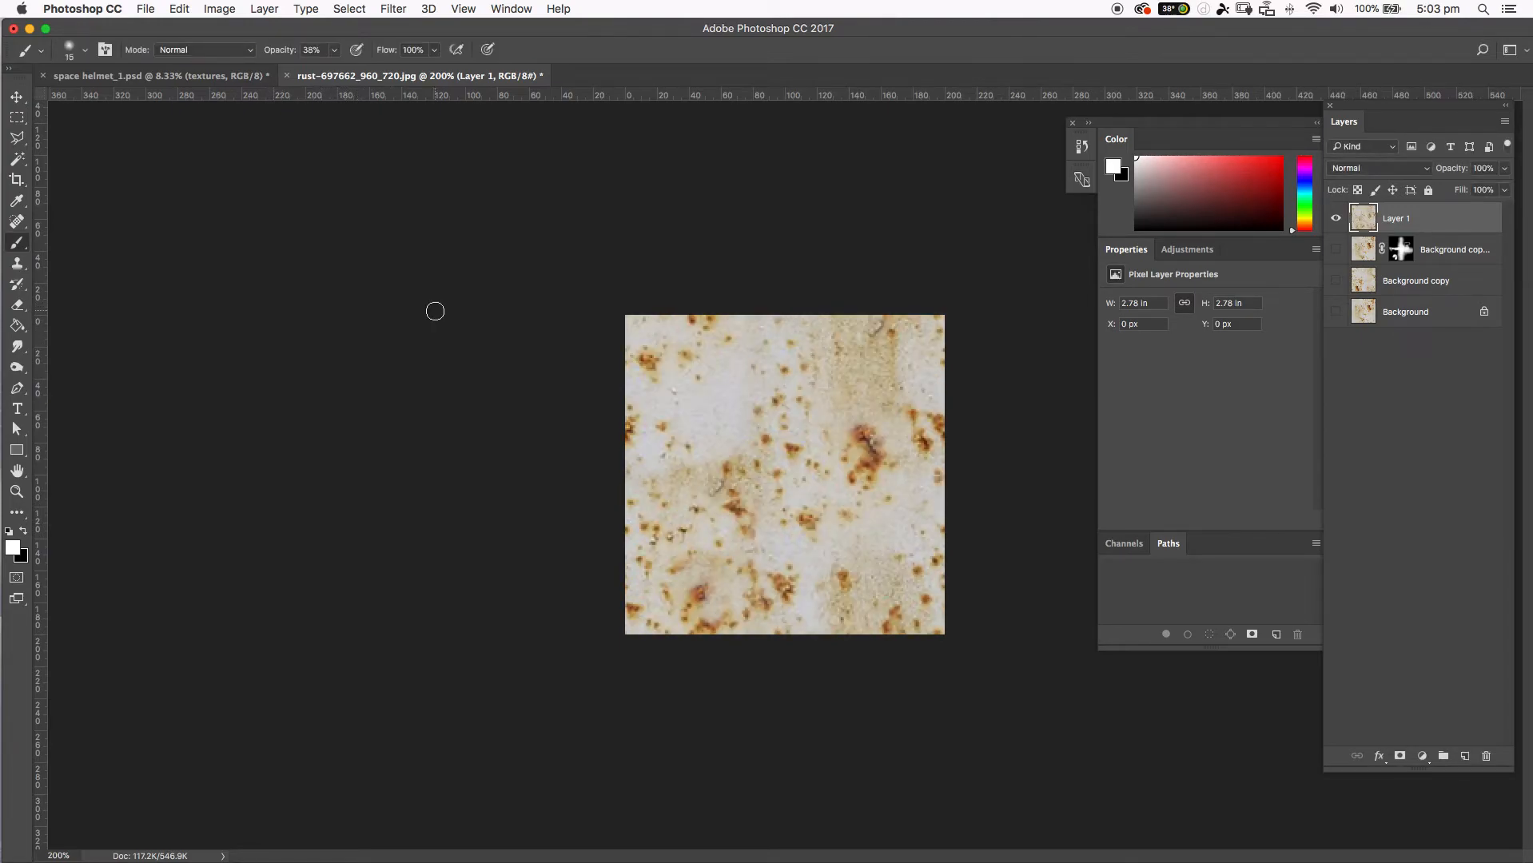
Preview the Offset filter at 100 px horizontally and vertically to inspect the seams, and return both offsets to 0 before closing it.
{"action": "left_click", "coordinate": [302, 9]}
{"action": "mouse_move", "coordinate": [393, 8]}
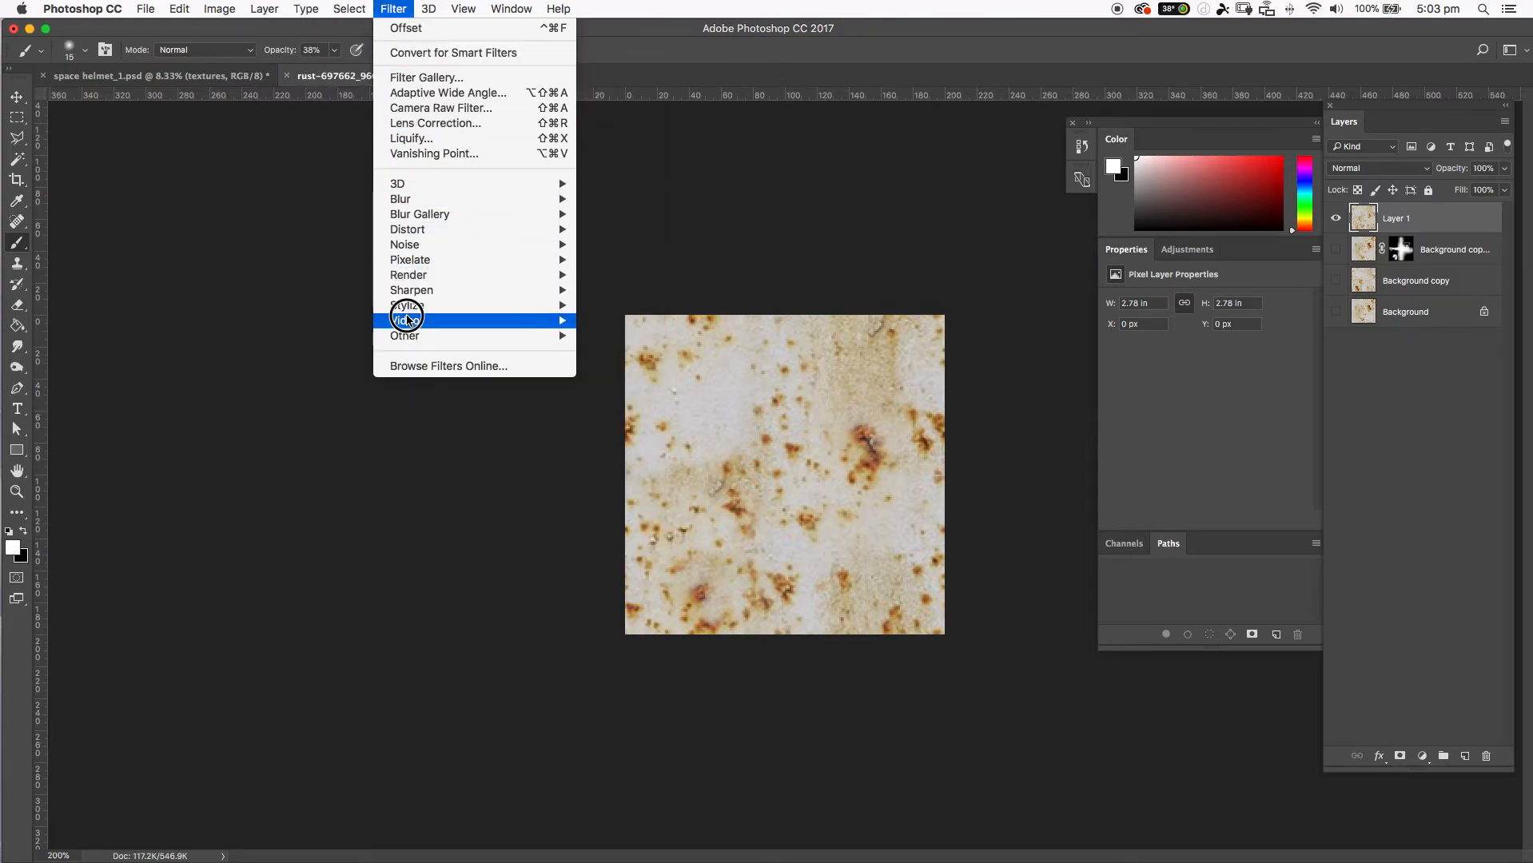
{"action": "mouse_move", "coordinate": [403, 336]}
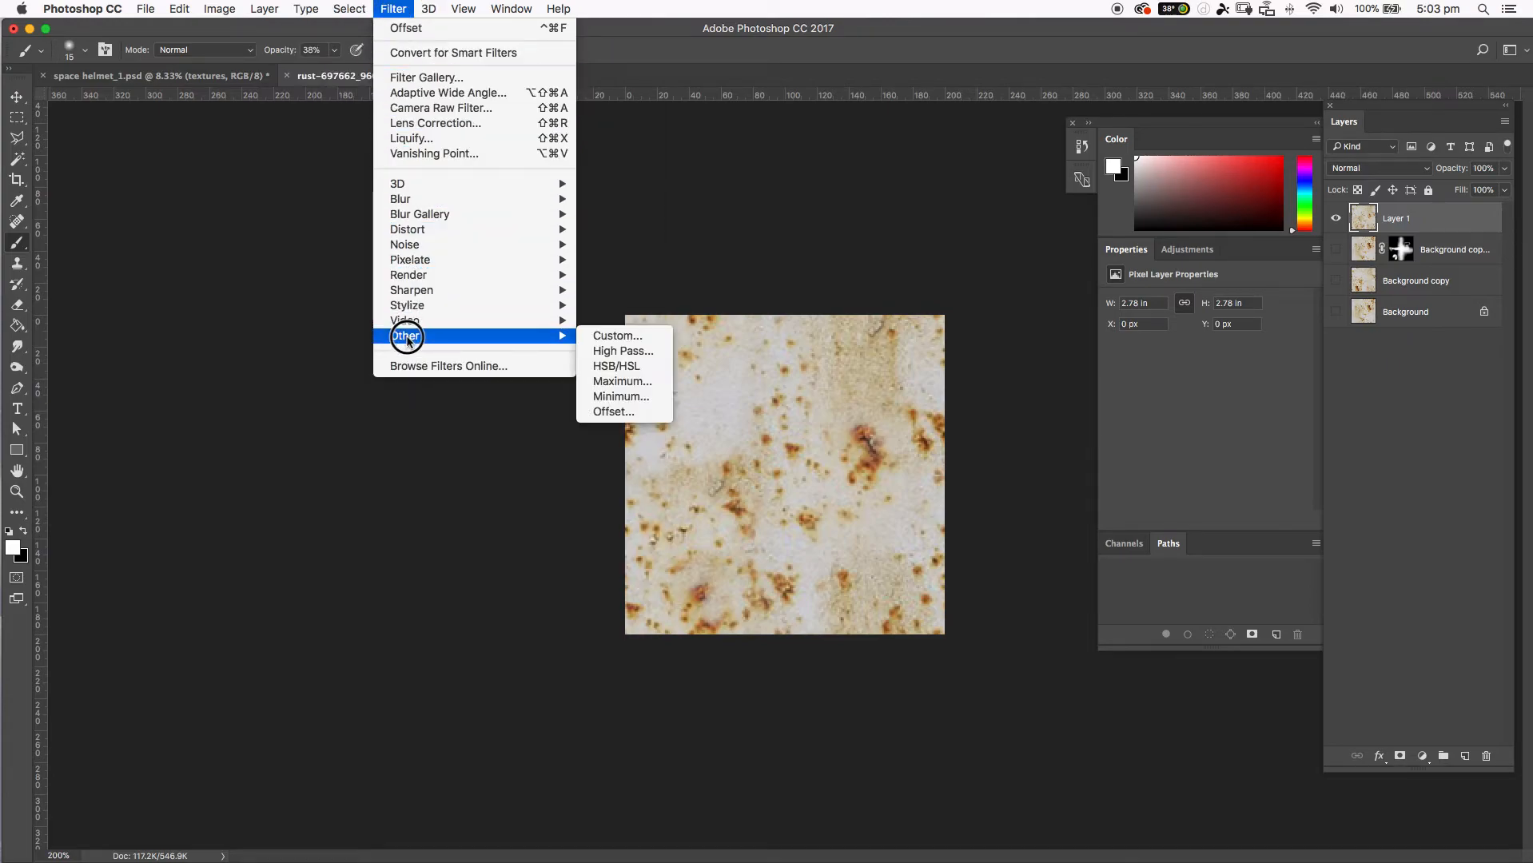
{"action": "left_click", "coordinate": [623, 411]}
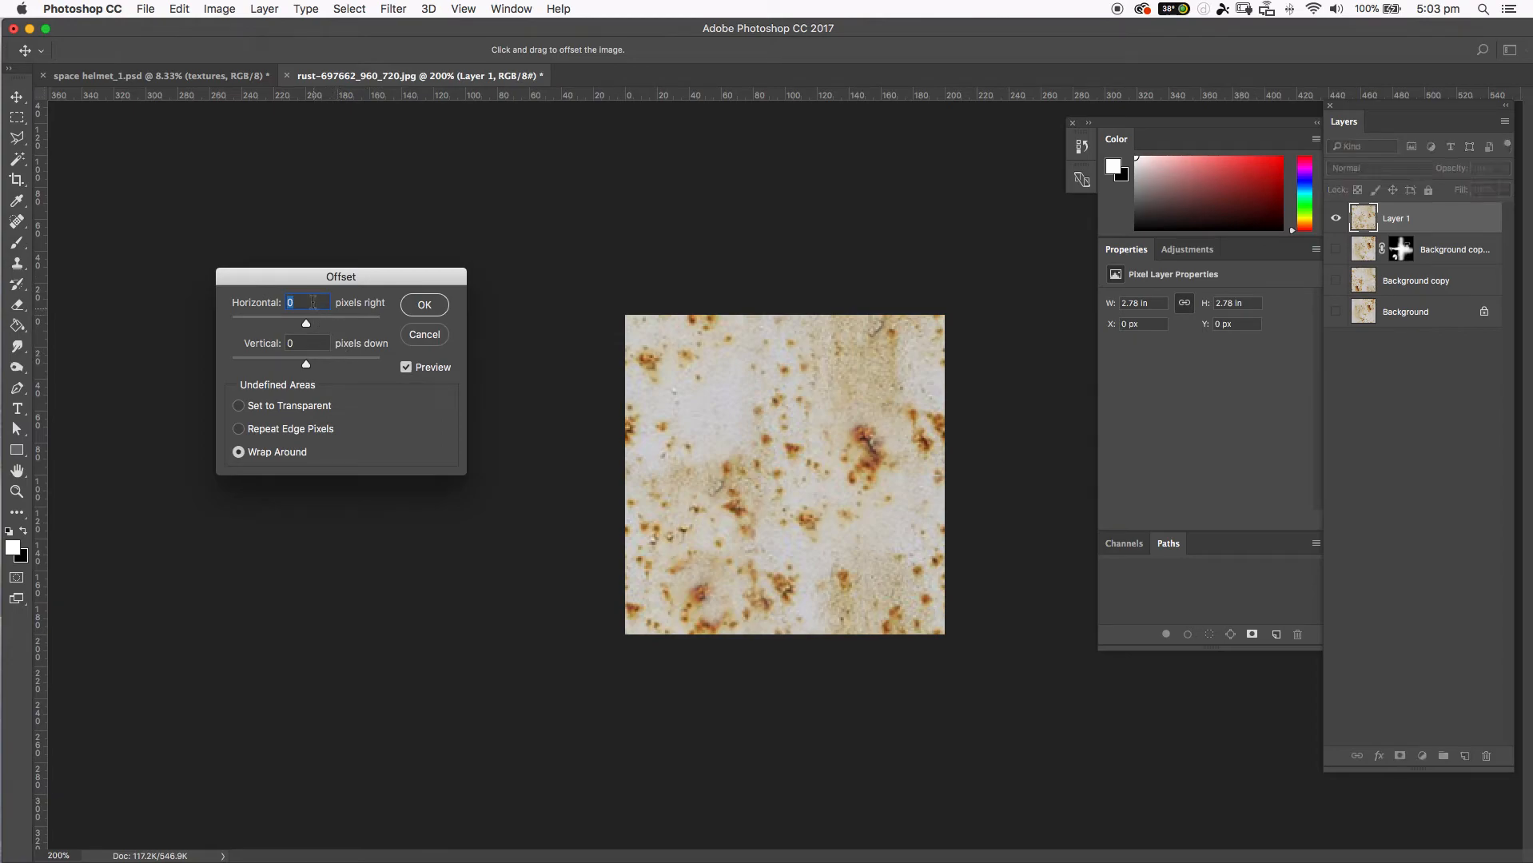
{"action": "type", "text": "100"}
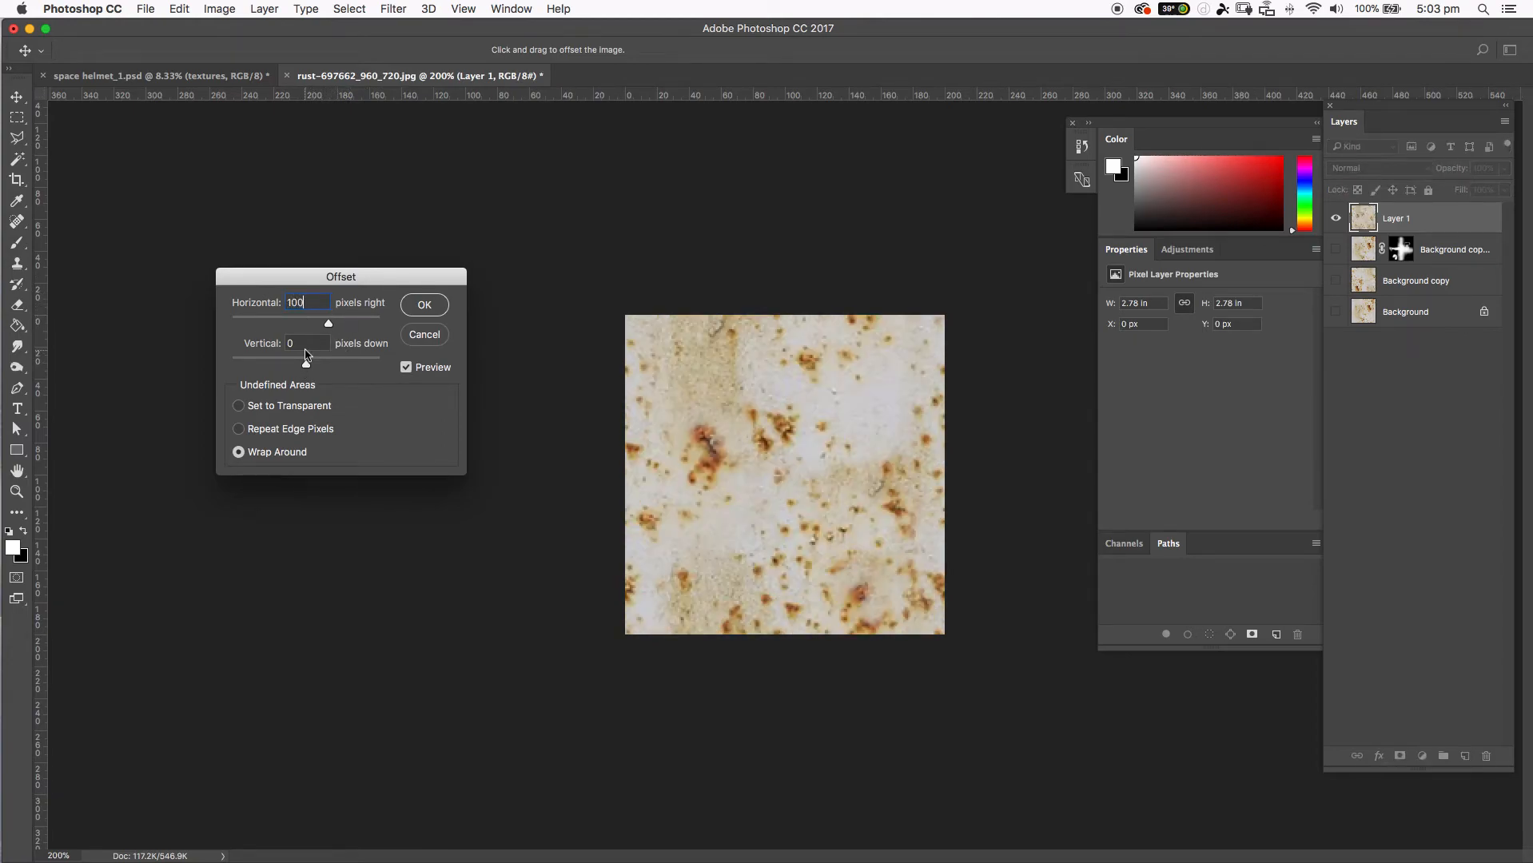
{"action": "type", "text": "100"}
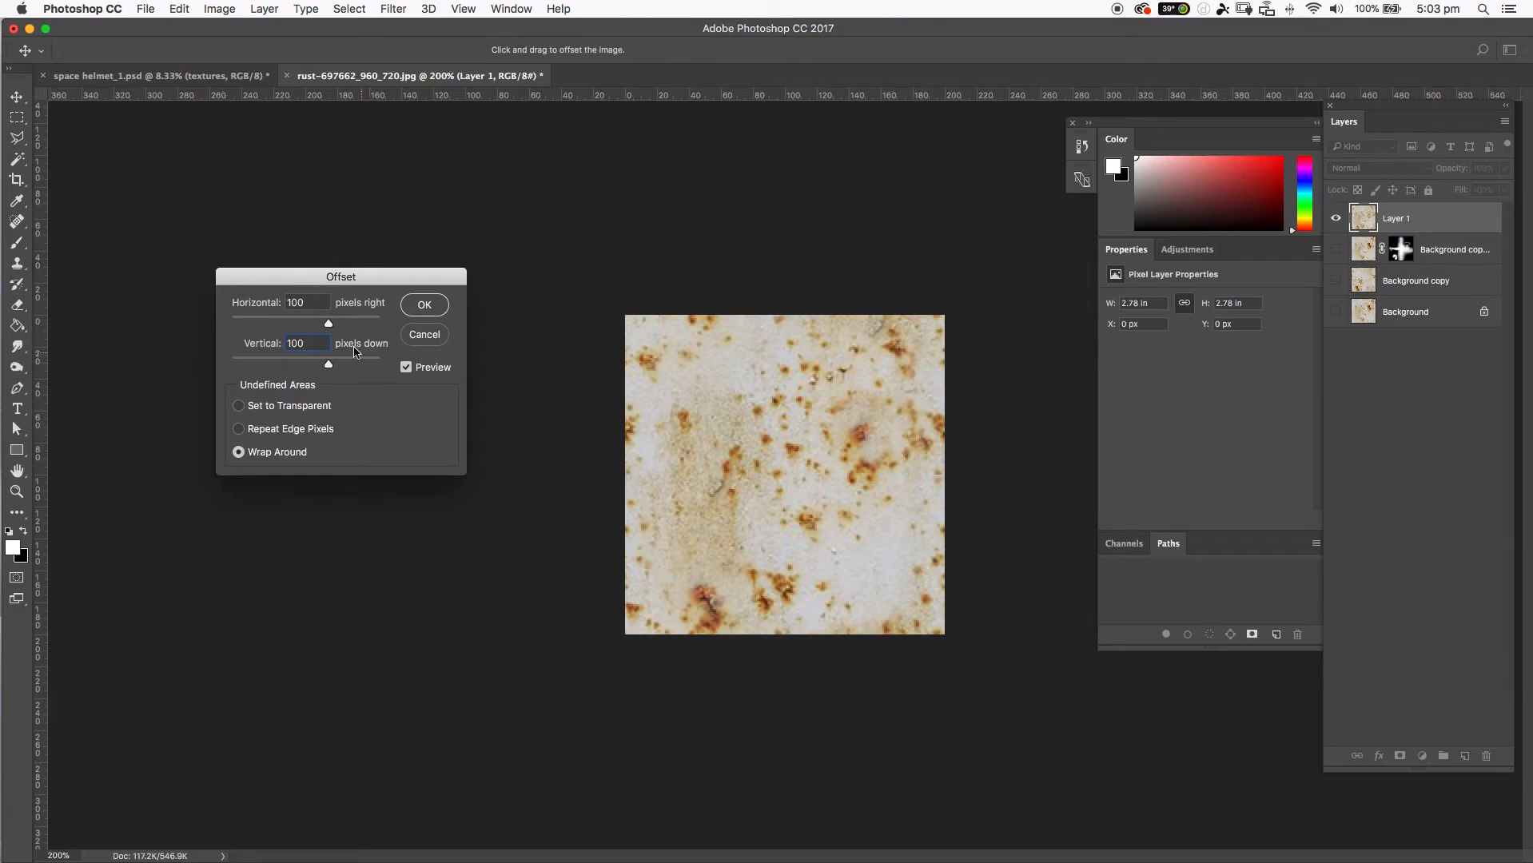
{"action": "double_click", "coordinate": [310, 346]}
{"action": "type", "text": "0"}
{"action": "key", "text": "shift+Tab"}
{"action": "type", "text": "0"}
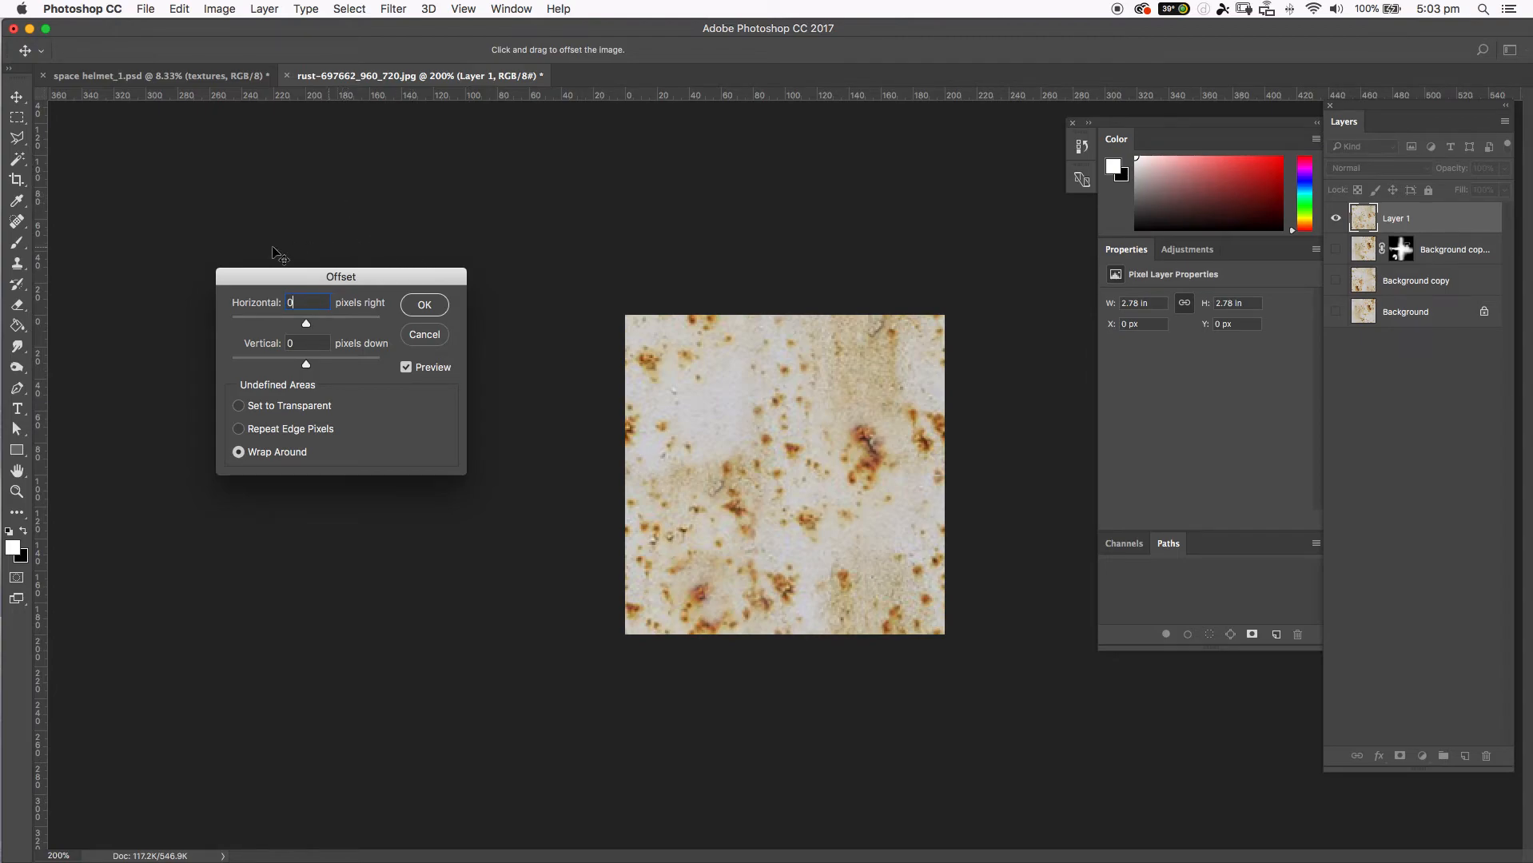
{"action": "left_click", "coordinate": [423, 306]}
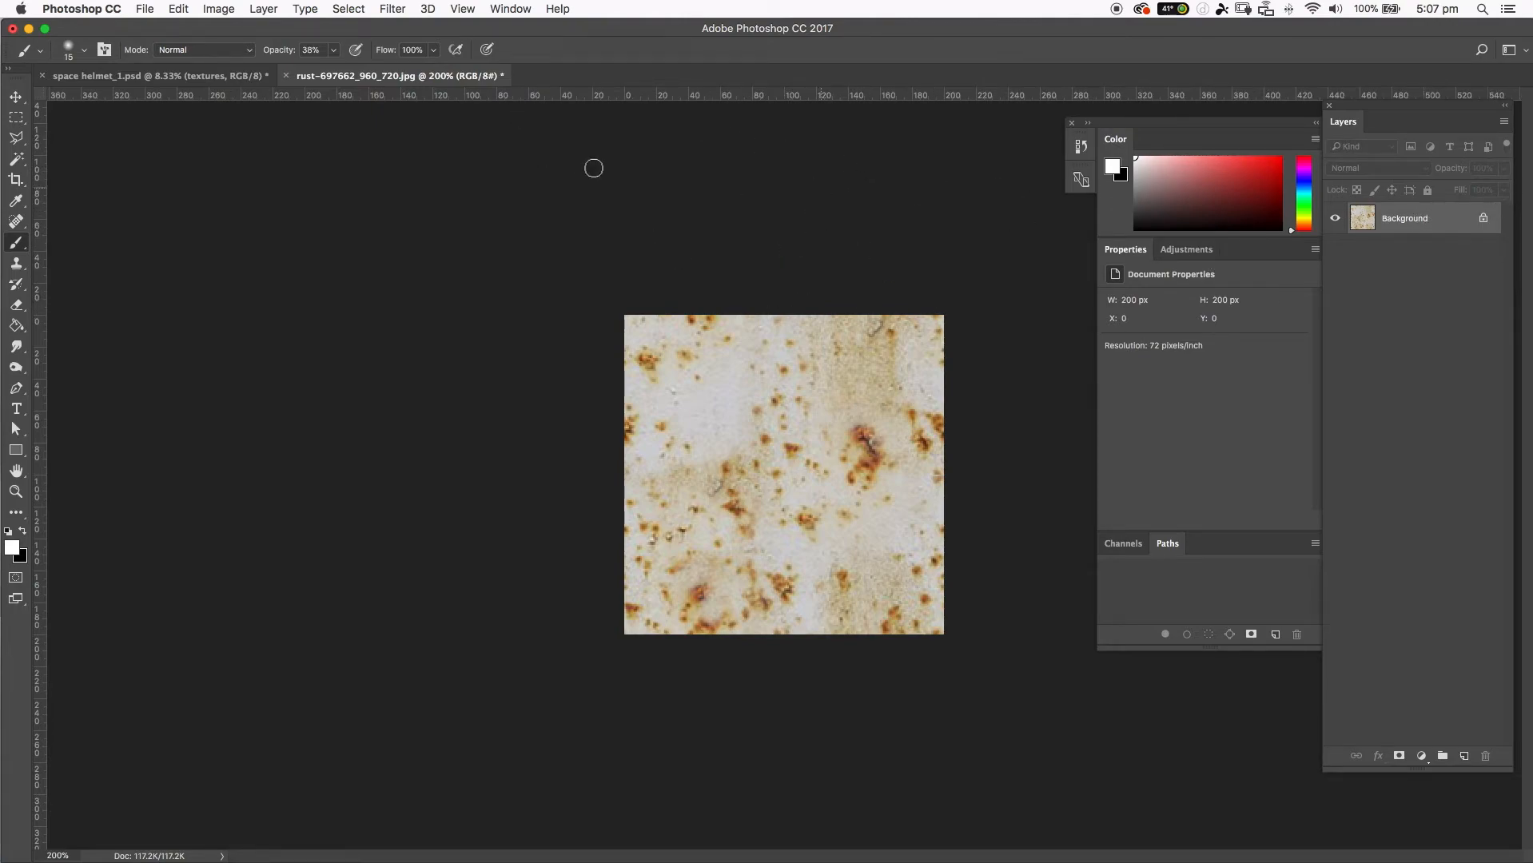
Define the flattened rust tile as a new pattern, replacing the suggested file name with a custom pattern name.
{"action": "left_click", "coordinate": [179, 9]}
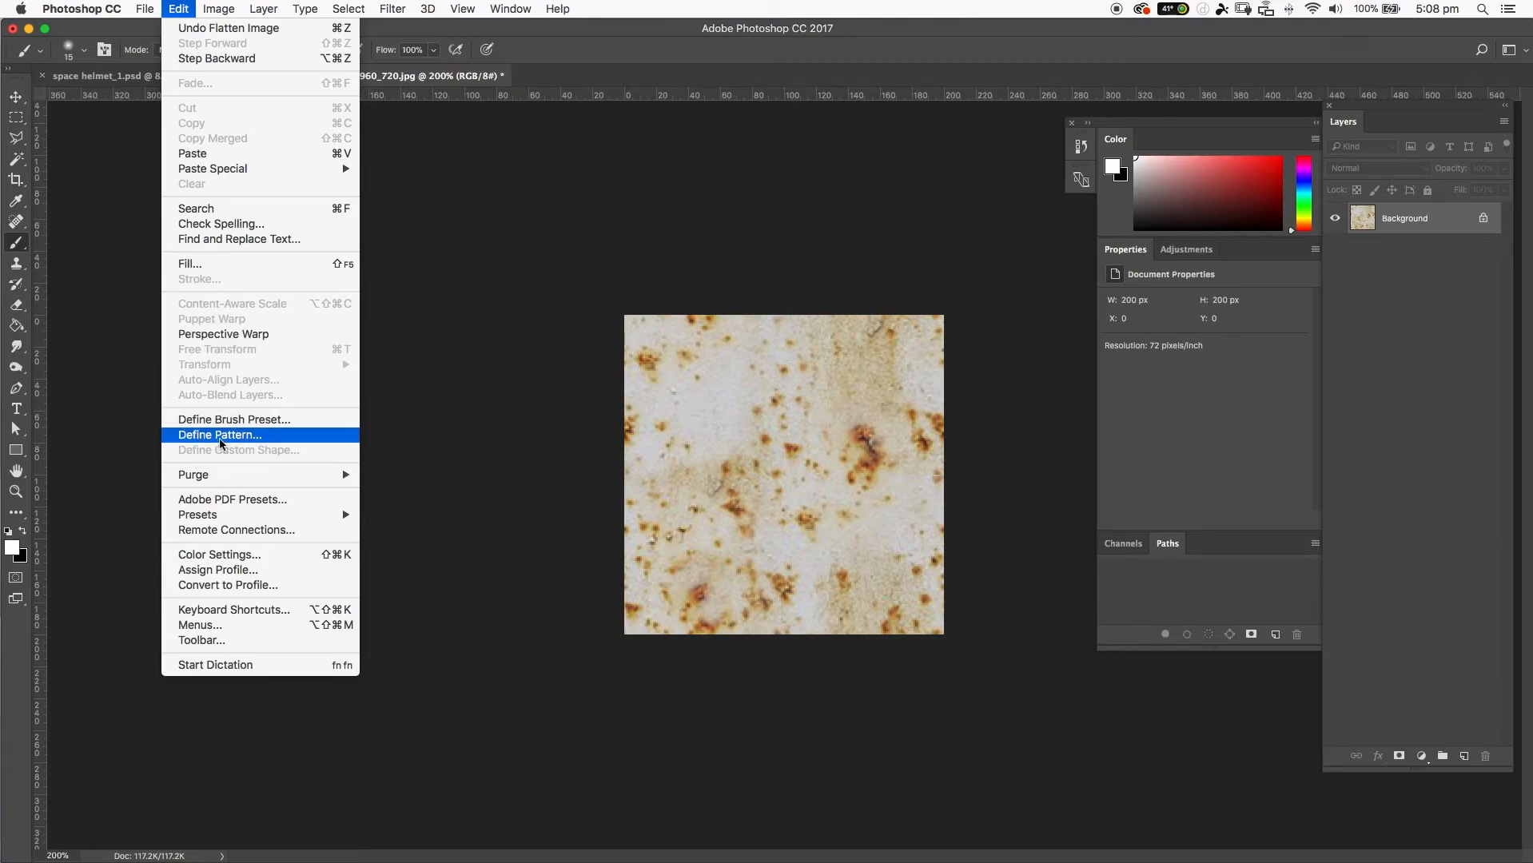
{"action": "left_click", "coordinate": [193, 438]}
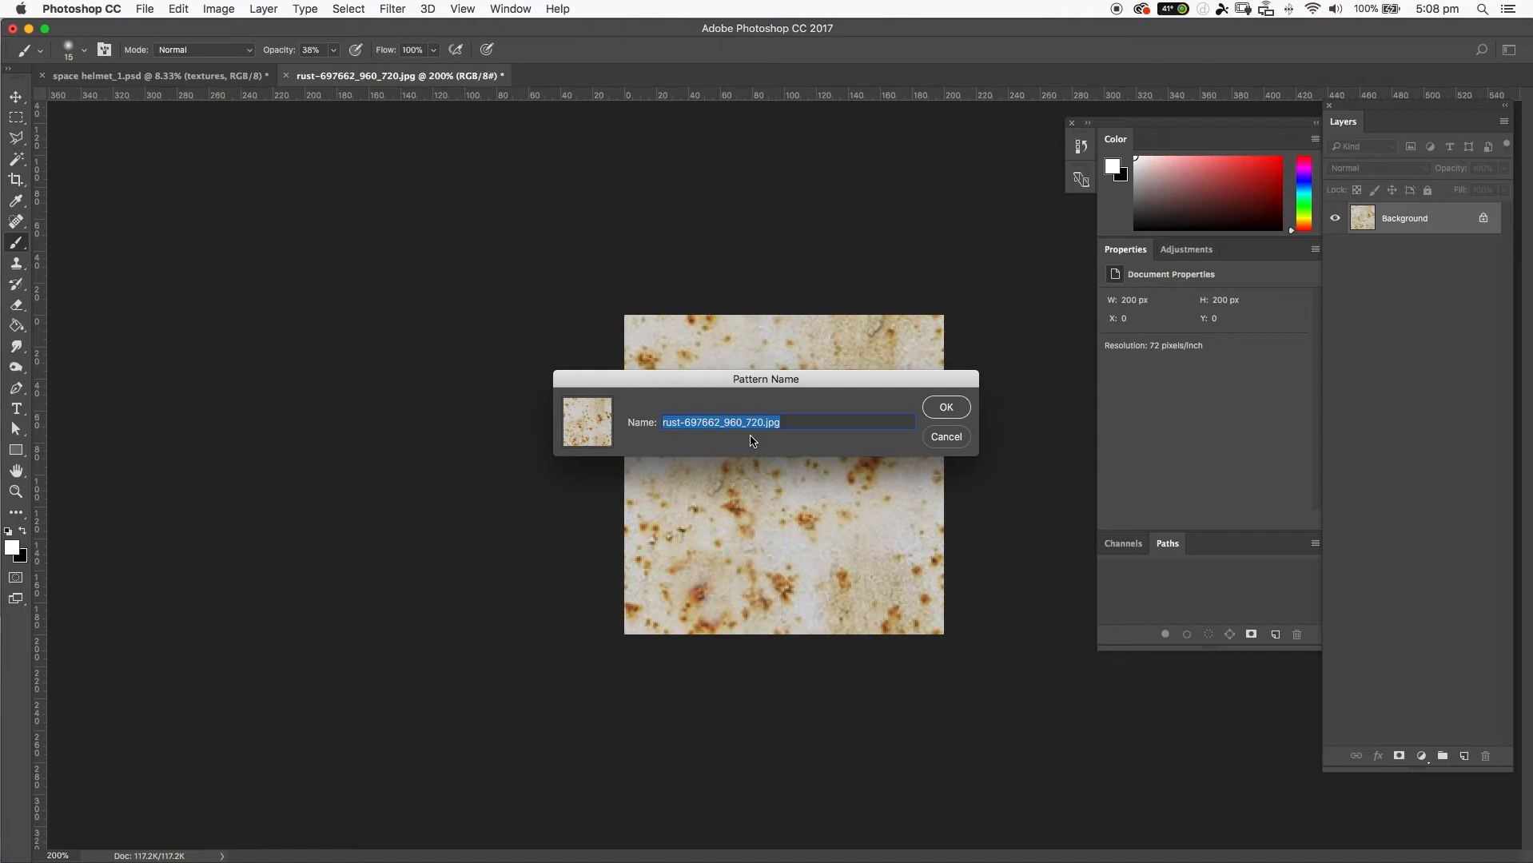
{"action": "type", "text": "rust"}
{"action": "left_click", "coordinate": [956, 408]}
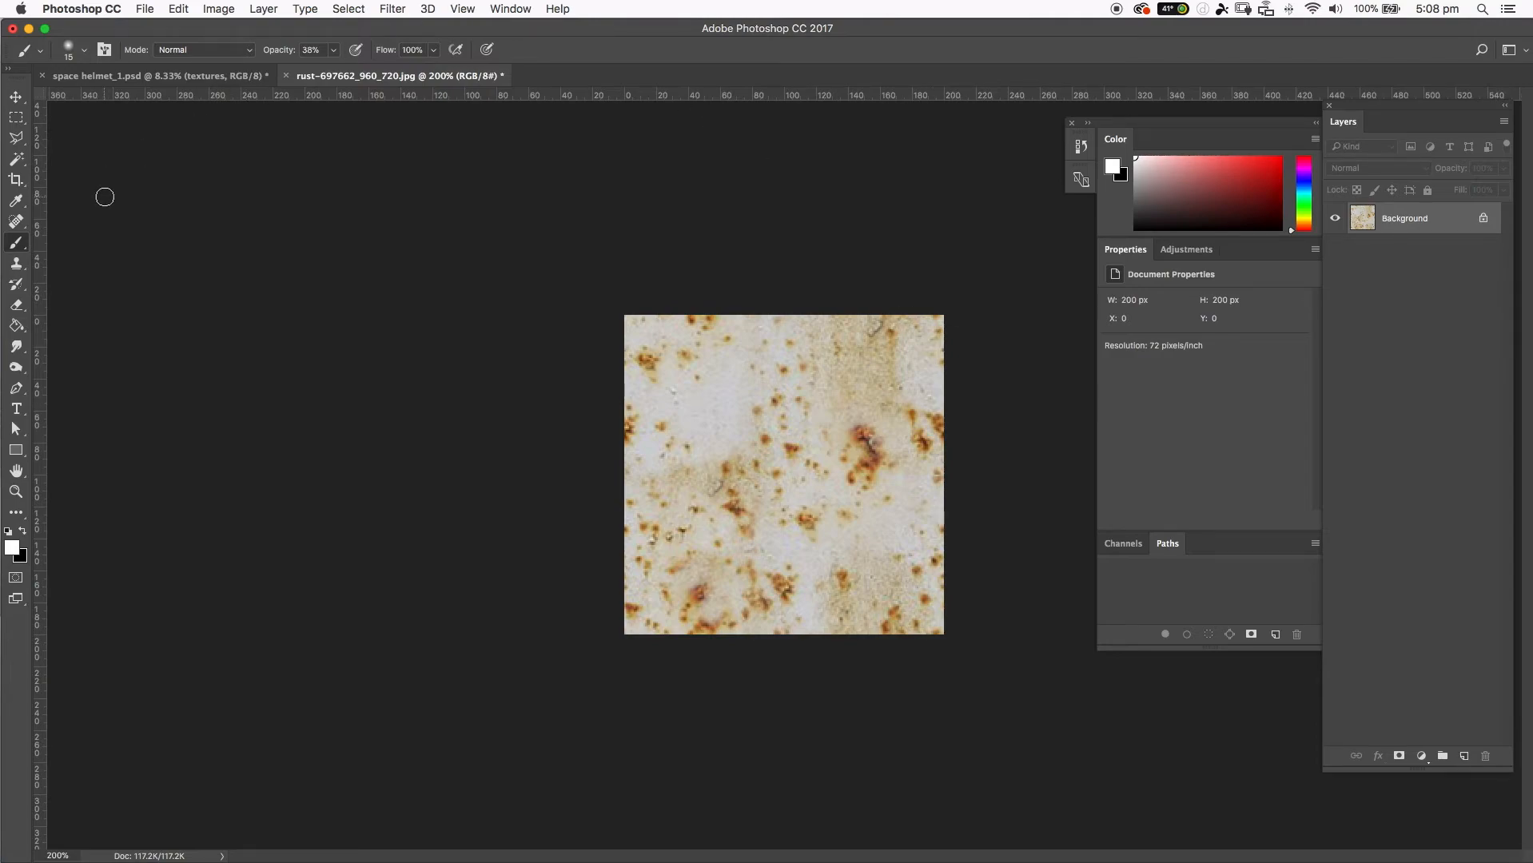
Choose the Paint Bucket tool and set its fill source to Pattern.
{"action": "left_click", "coordinate": [12, 100]}
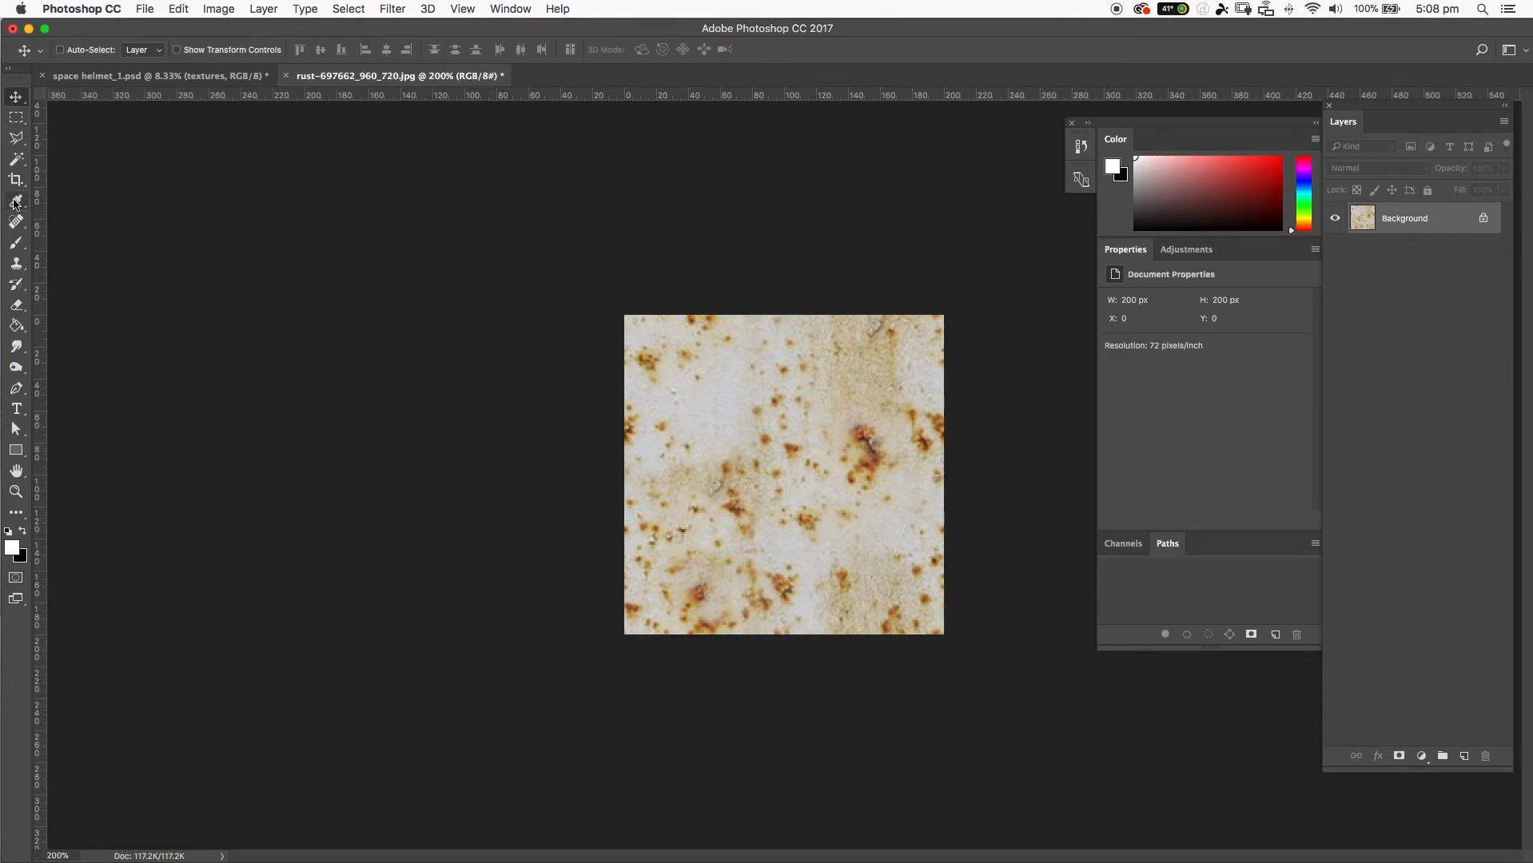
{"action": "left_click", "coordinate": [16, 325]}
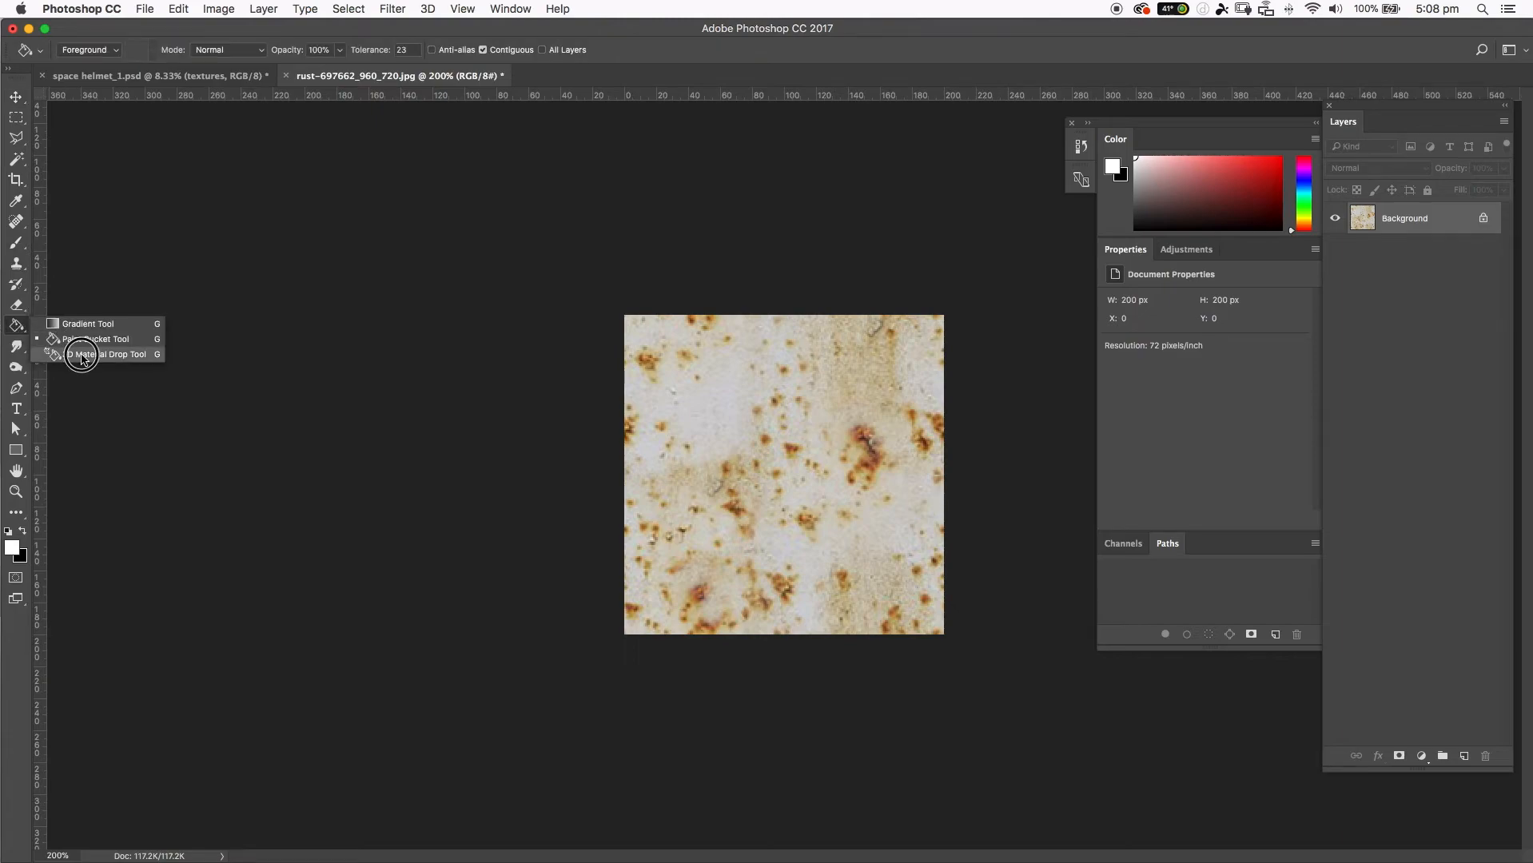
{"action": "left_click", "coordinate": [68, 339]}
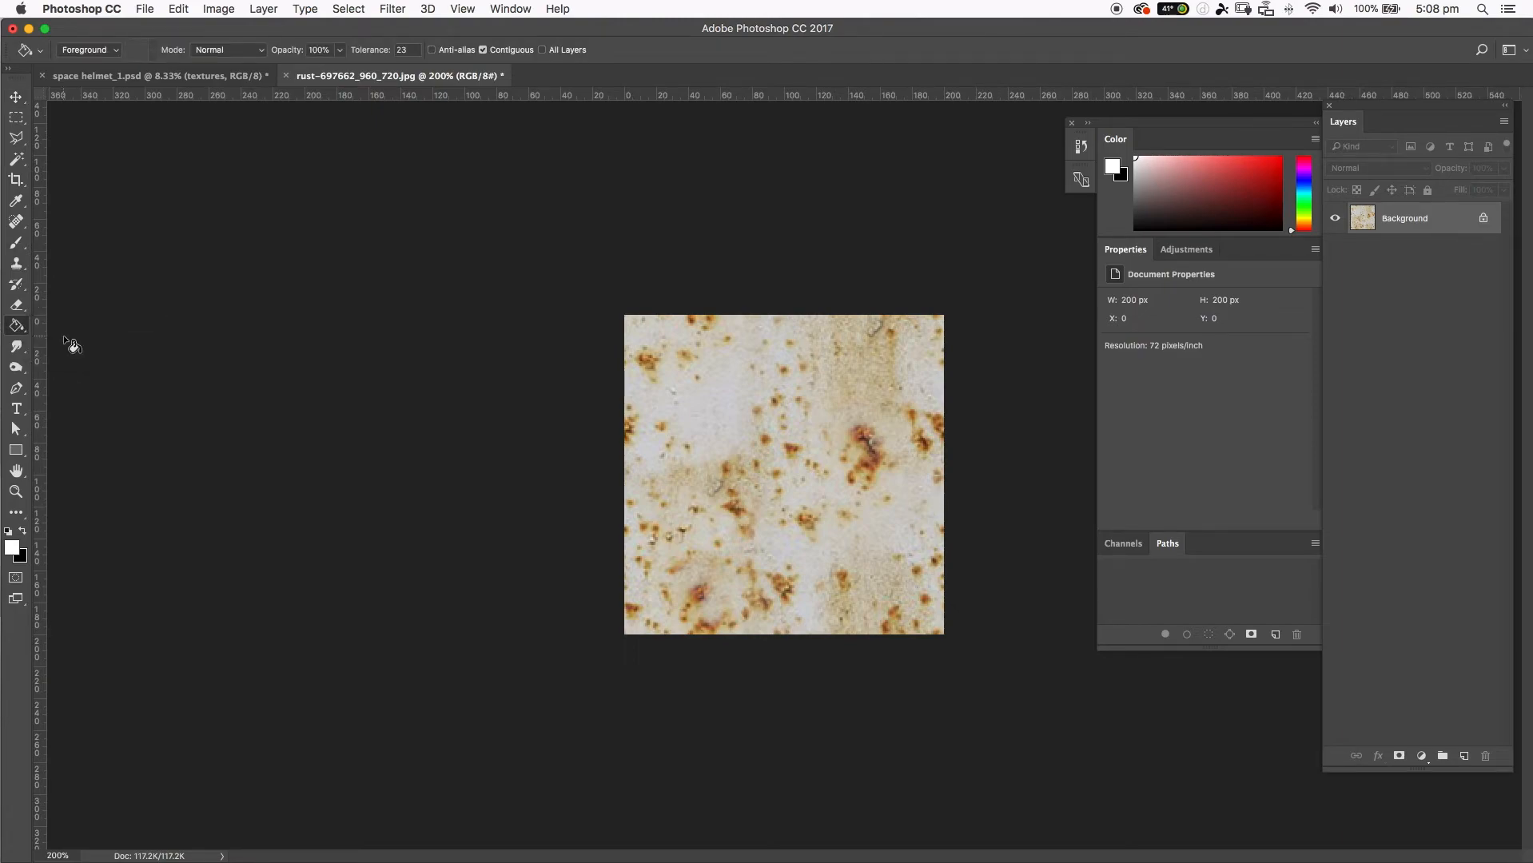
{"action": "left_click", "coordinate": [100, 50]}
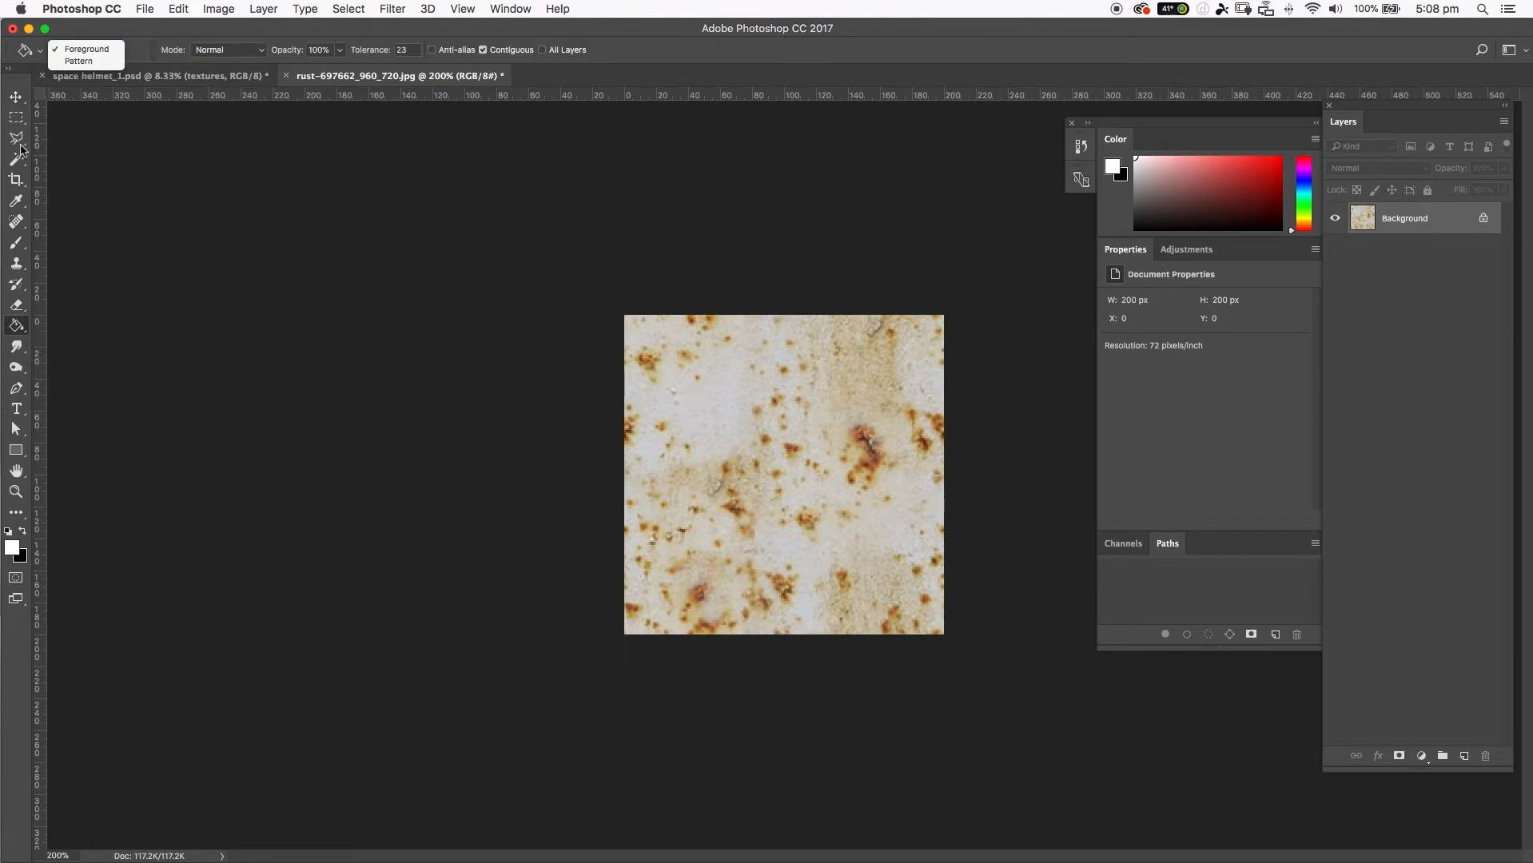
{"action": "left_click", "coordinate": [84, 61]}
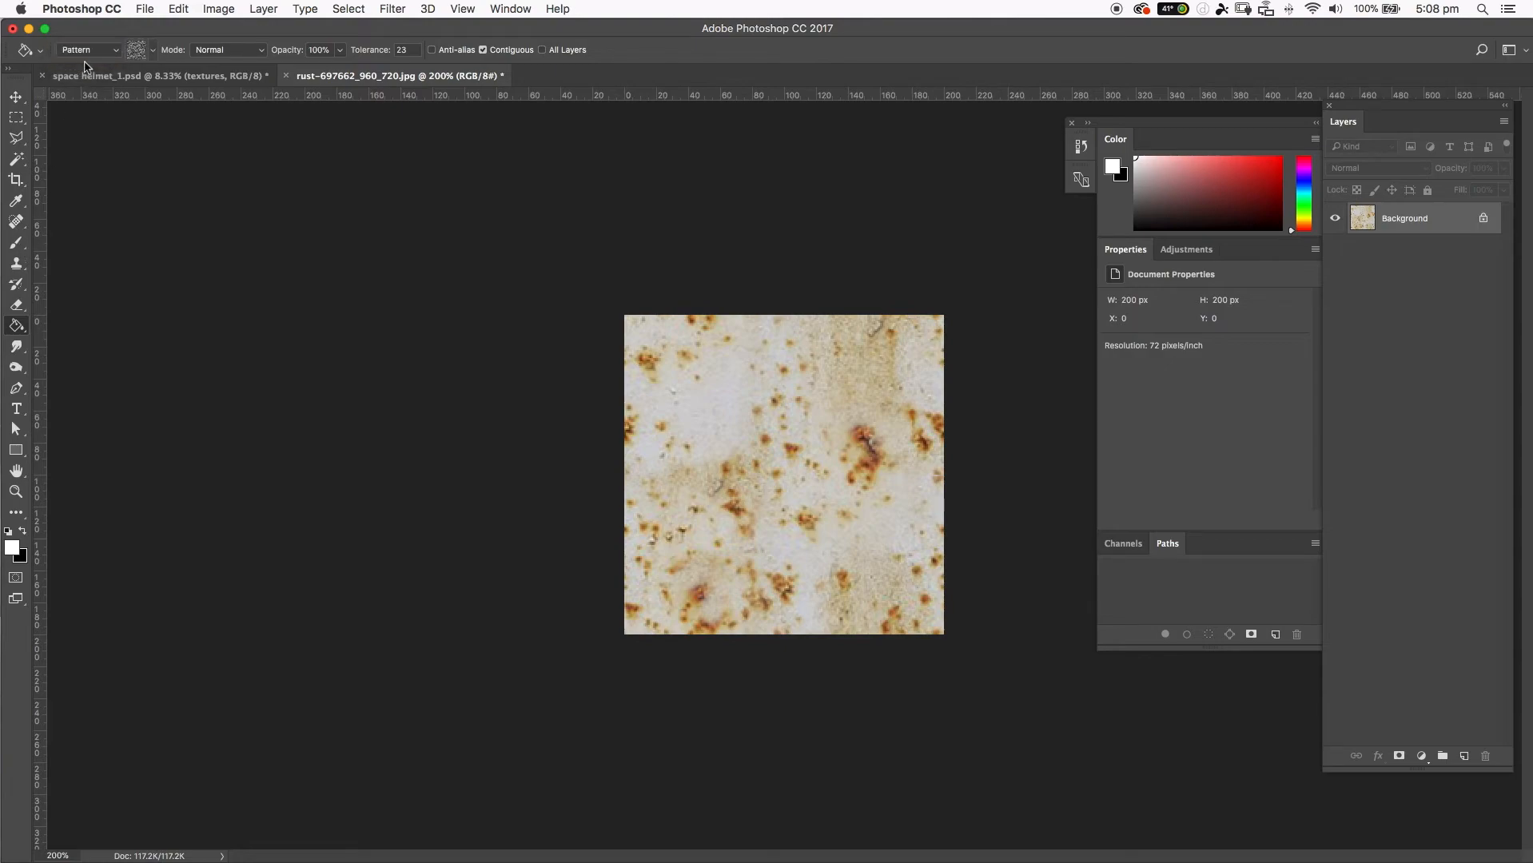
Pick the custom rust tile as the Paint Bucket's fill pattern and switch to the space helmet_1.psd document.
{"action": "left_click", "coordinate": [150, 52]}
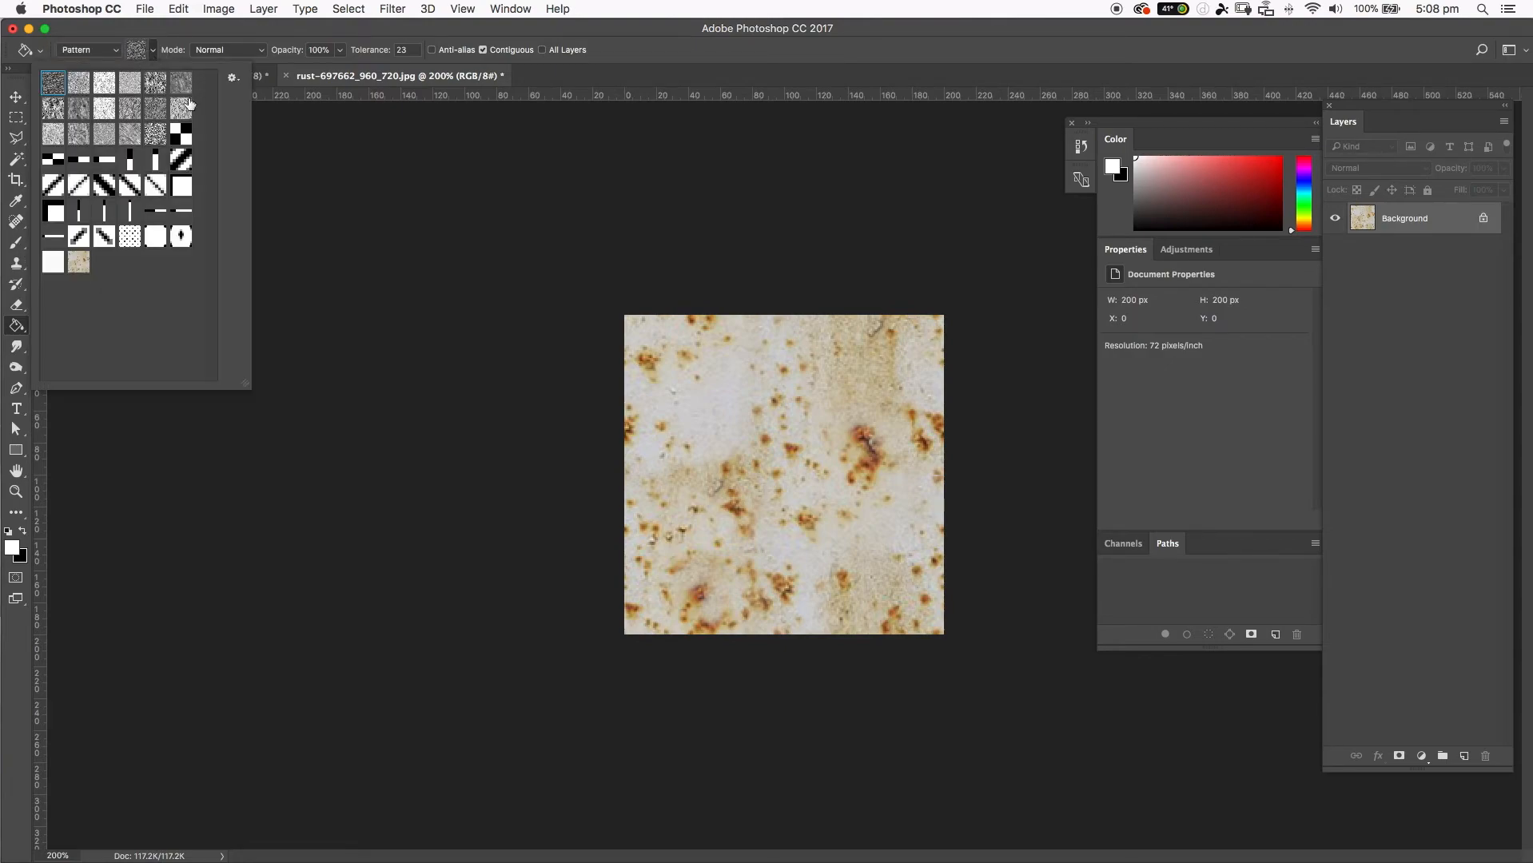
{"action": "left_click", "coordinate": [77, 264]}
{"action": "left_click_drag", "start_coordinate": [245, 389], "coordinate": [366, 470]}
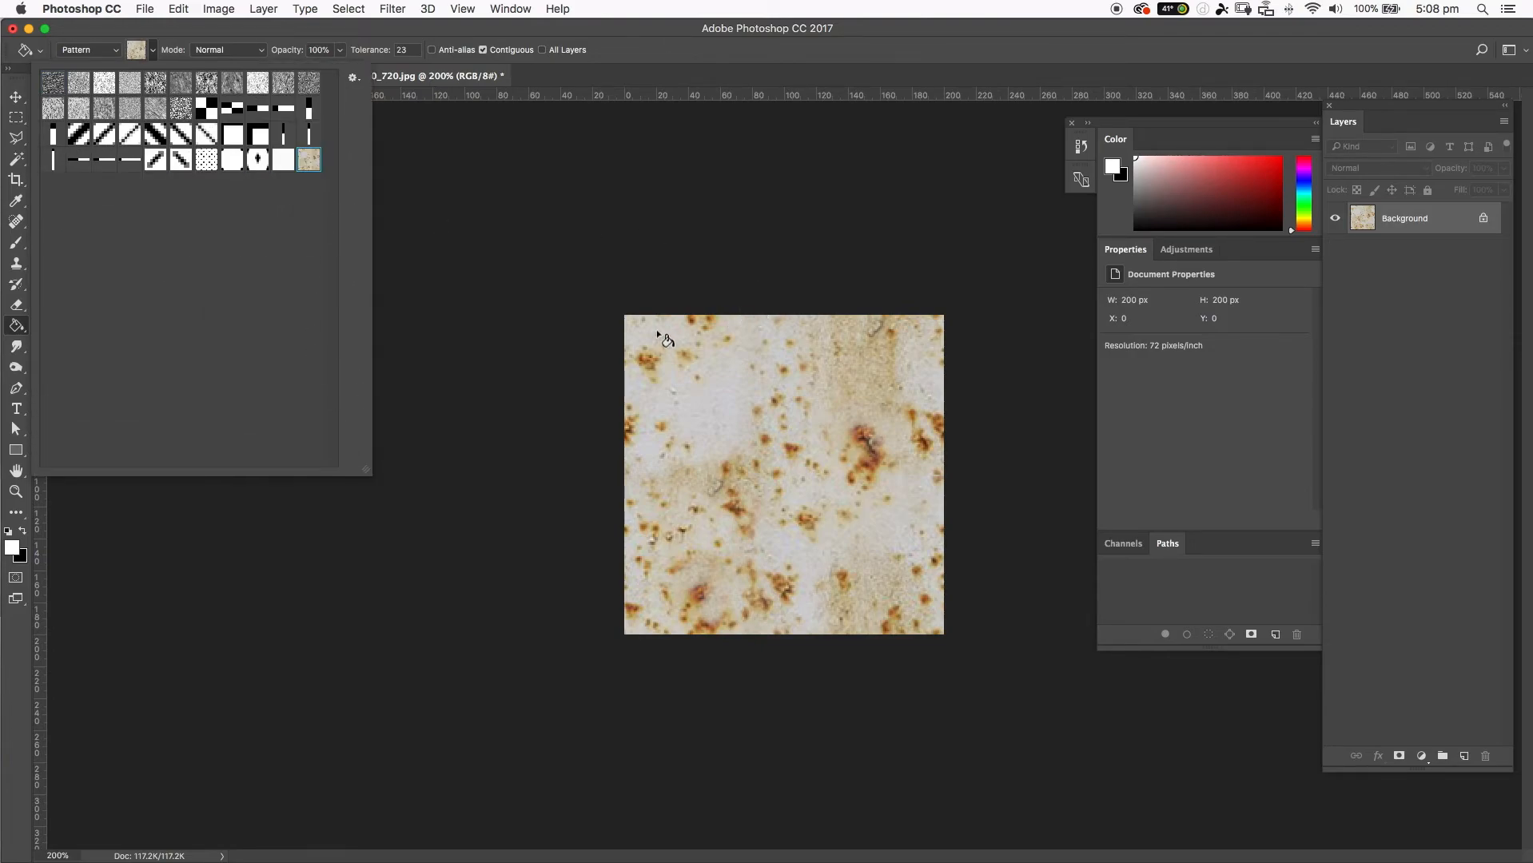
{"action": "left_click", "coordinate": [438, 39]}
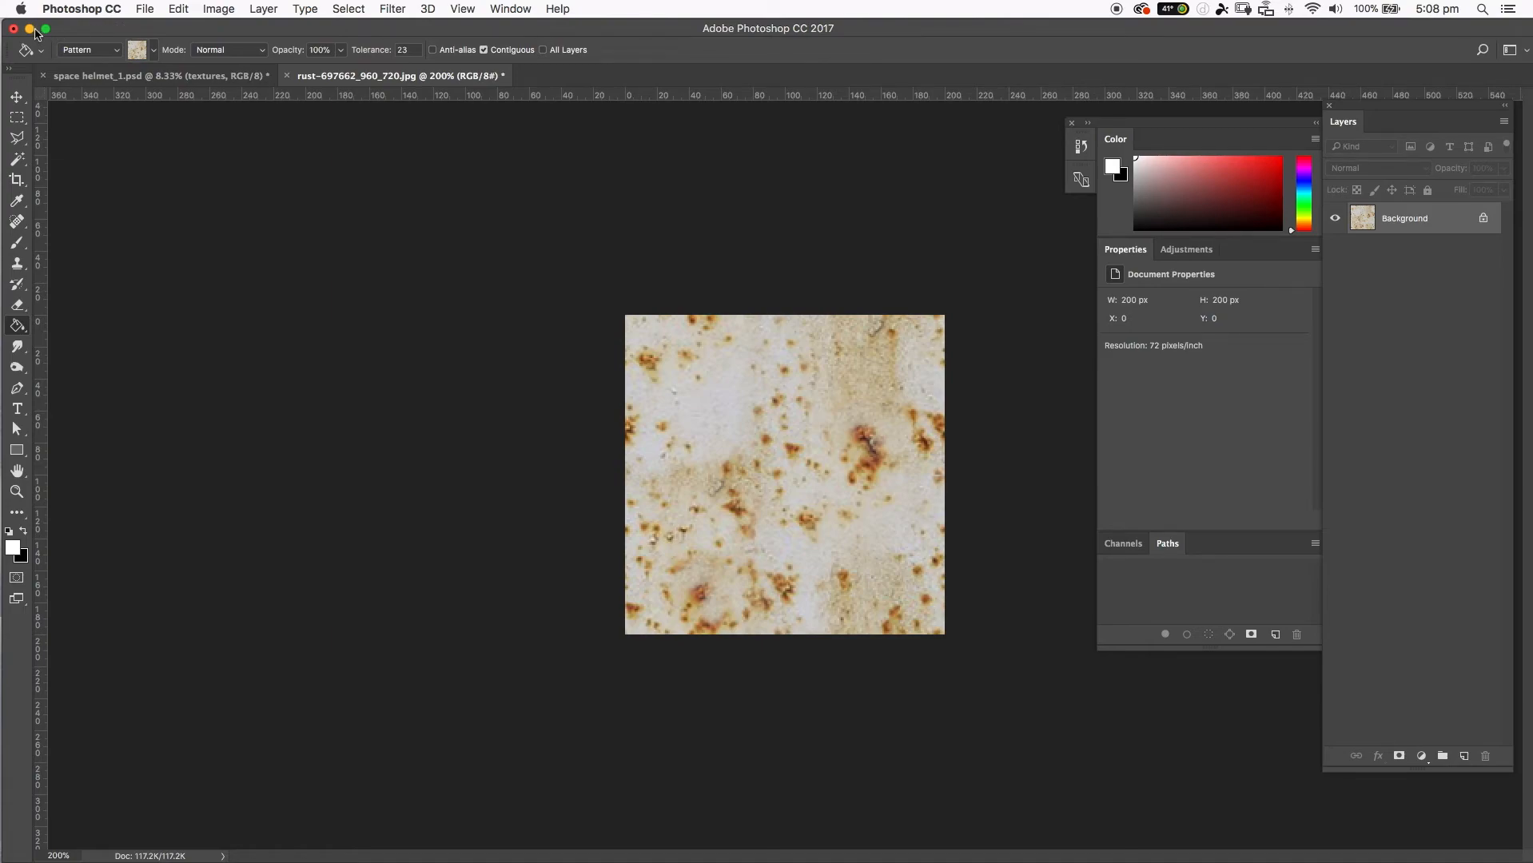
{"action": "left_click", "coordinate": [172, 76]}
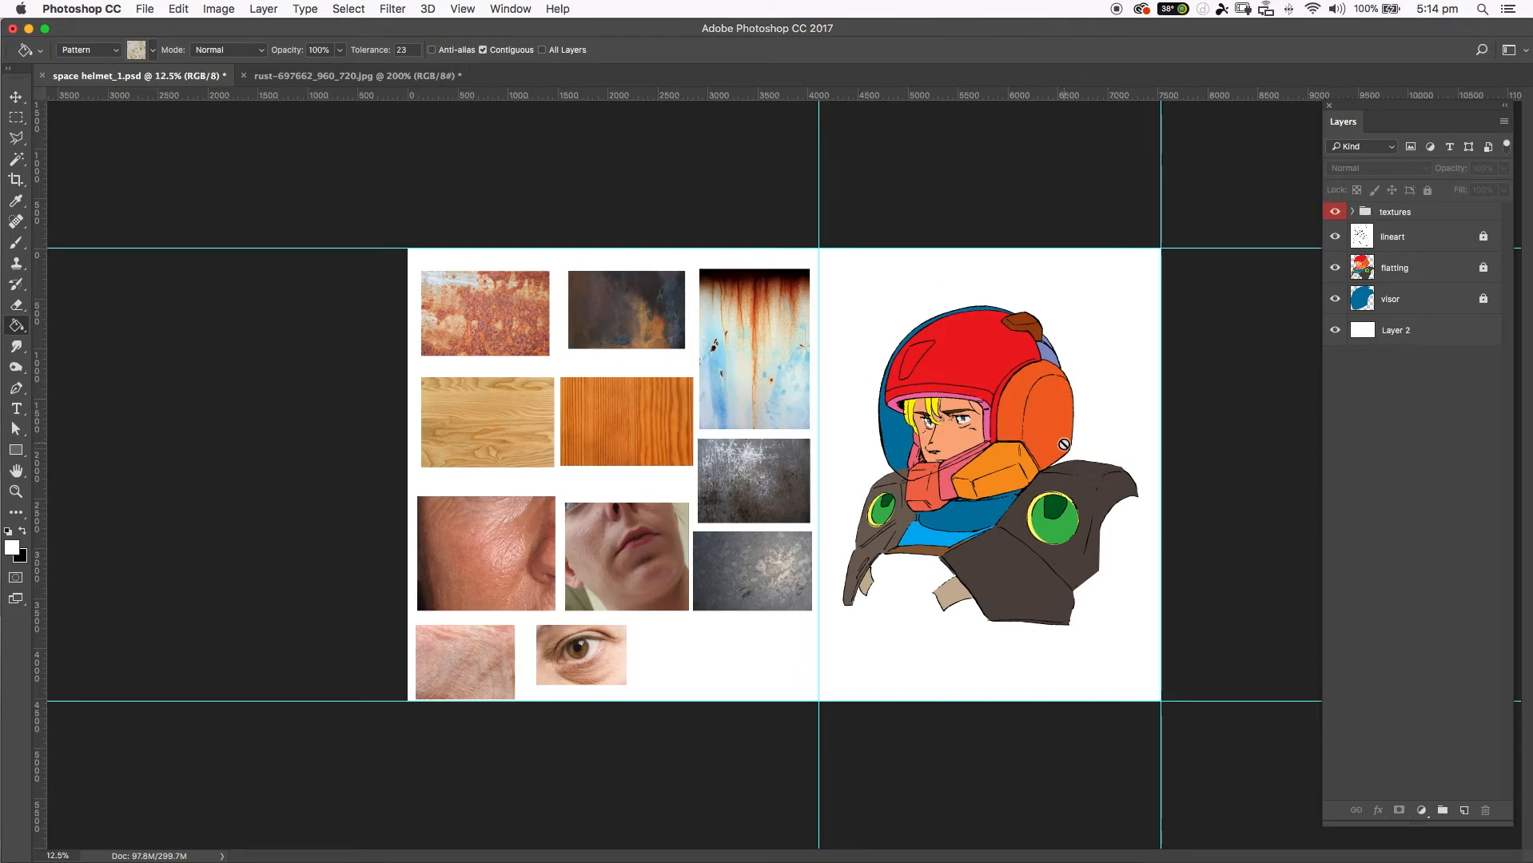
Make the flatting layer active and set the Magic Wand to tolerance 32, with Anti-alias and Sample All Layers off.
{"action": "left_click", "coordinate": [1395, 269]}
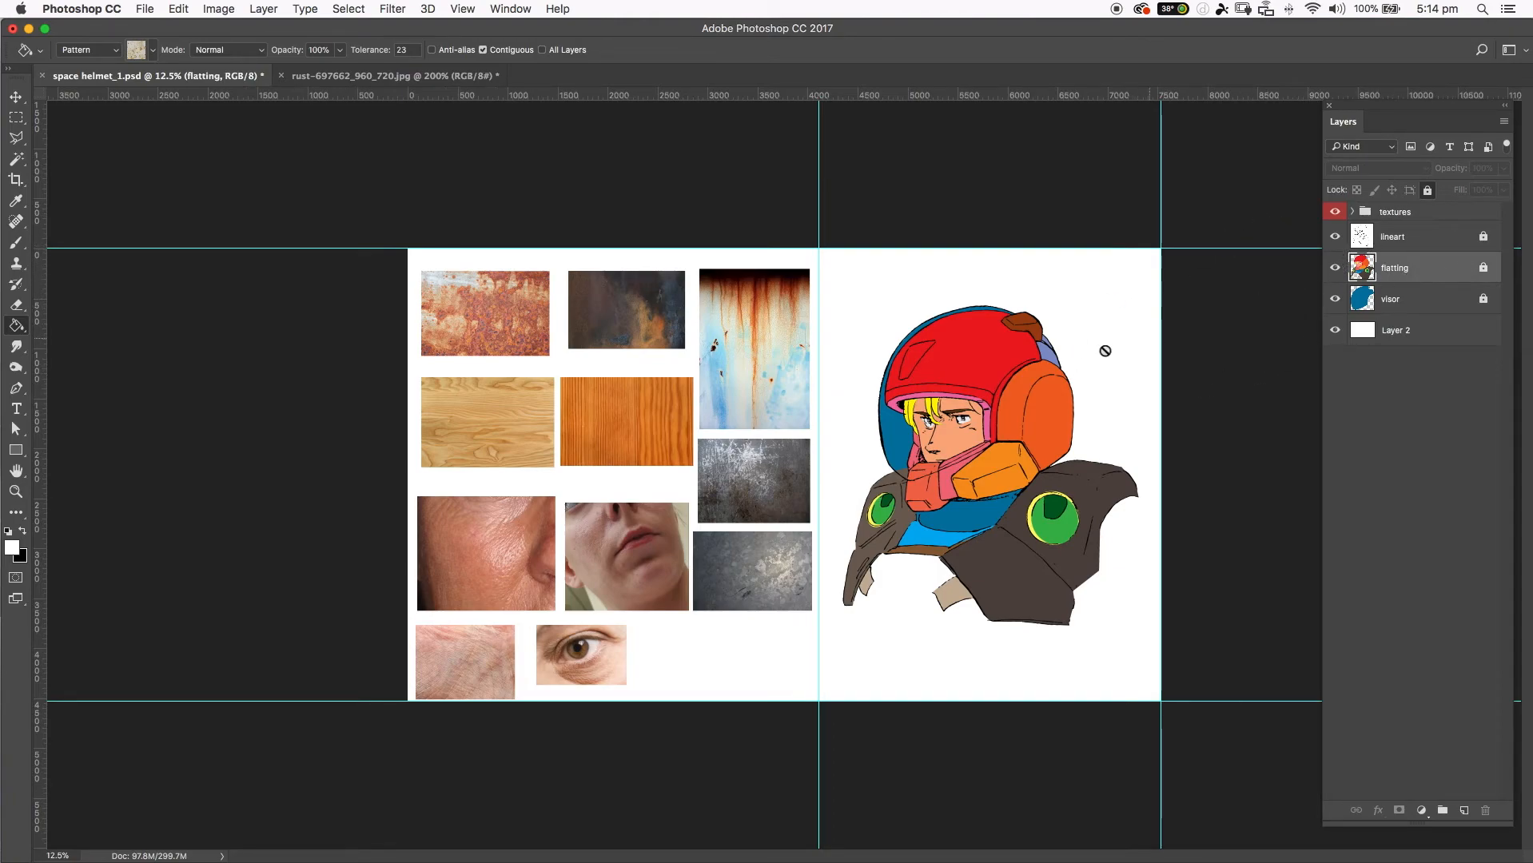
{"action": "key", "text": "w"}
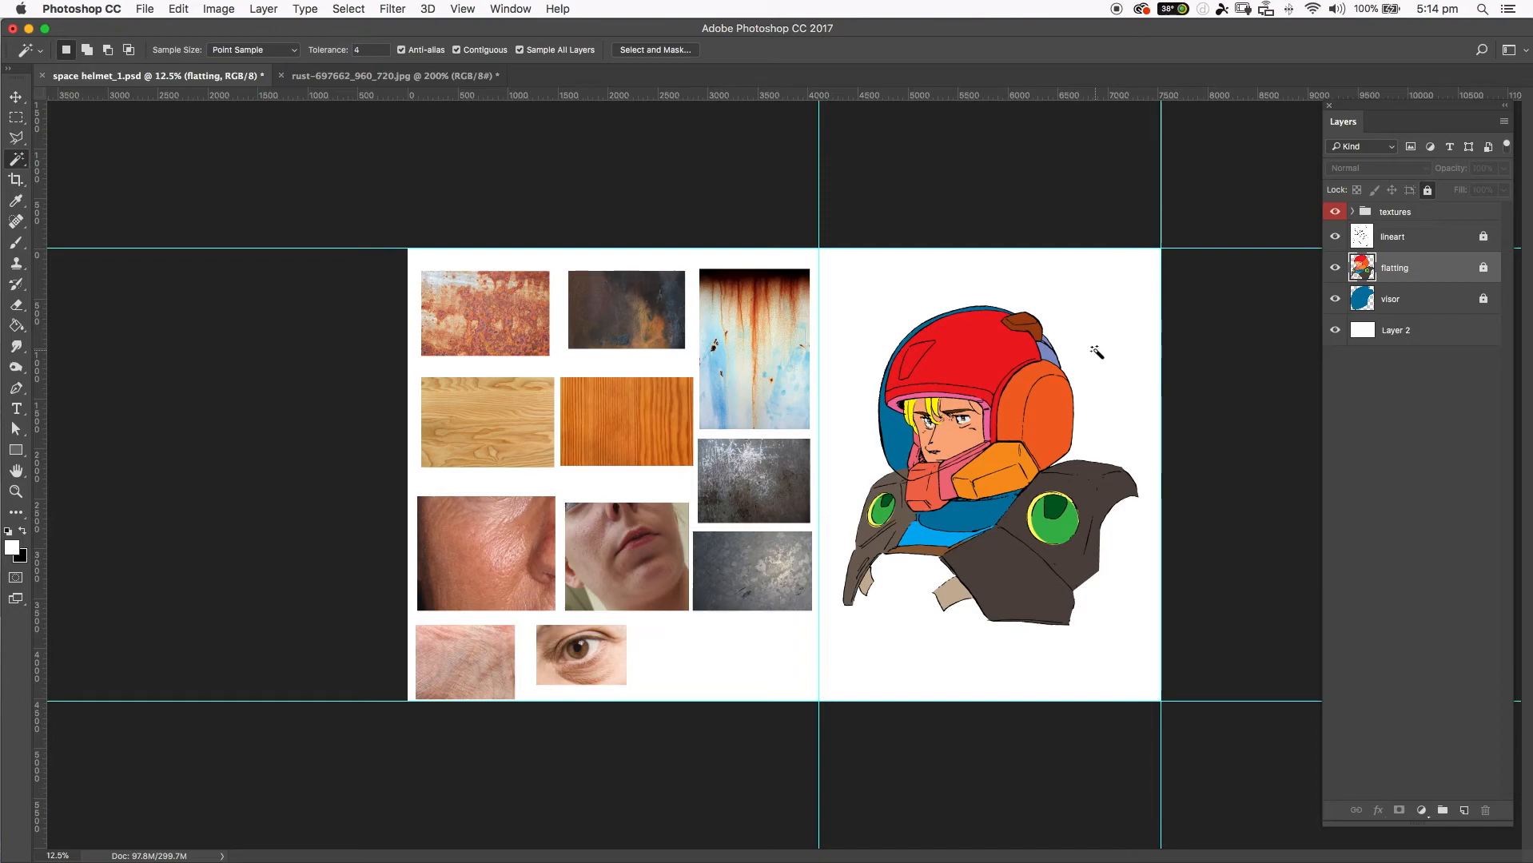
{"action": "left_click", "coordinate": [18, 166]}
{"action": "left_click", "coordinate": [112, 173]}
{"action": "left_click", "coordinate": [520, 52]}
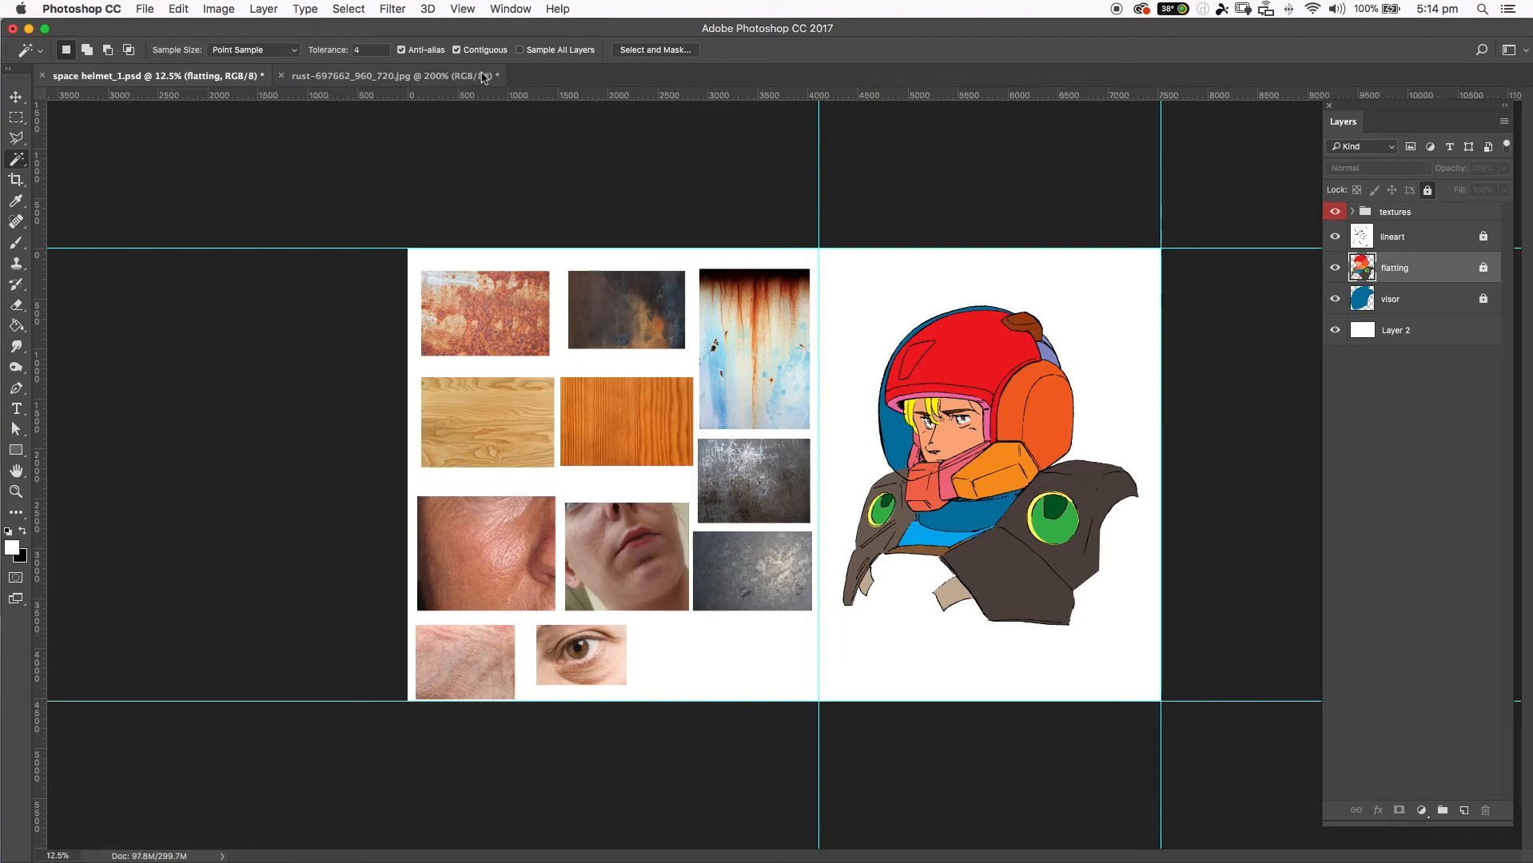
{"action": "left_click", "coordinate": [401, 51]}
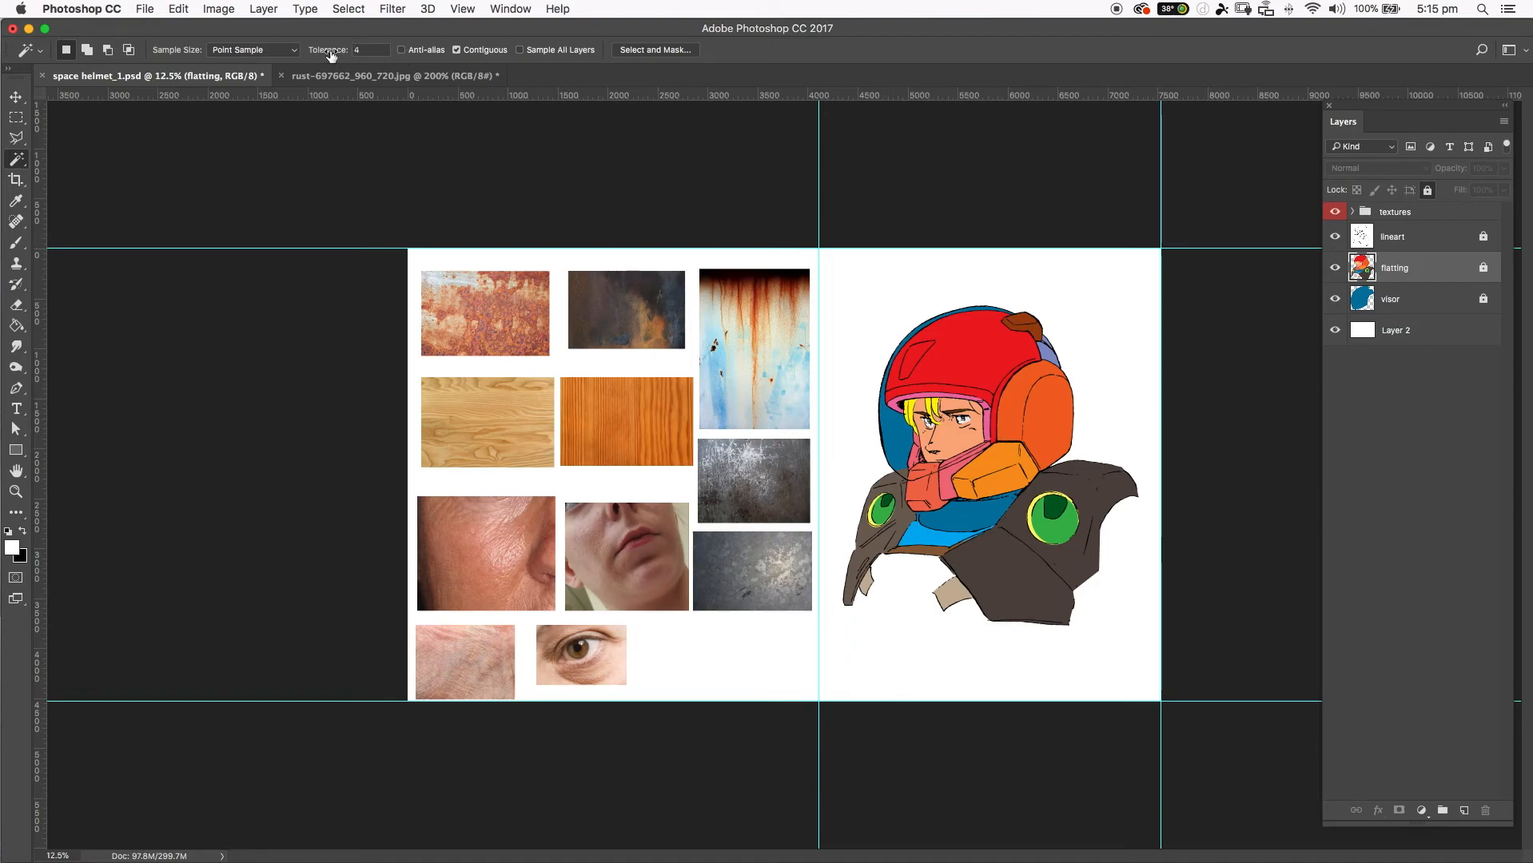
{"action": "left_click", "coordinate": [335, 51]}
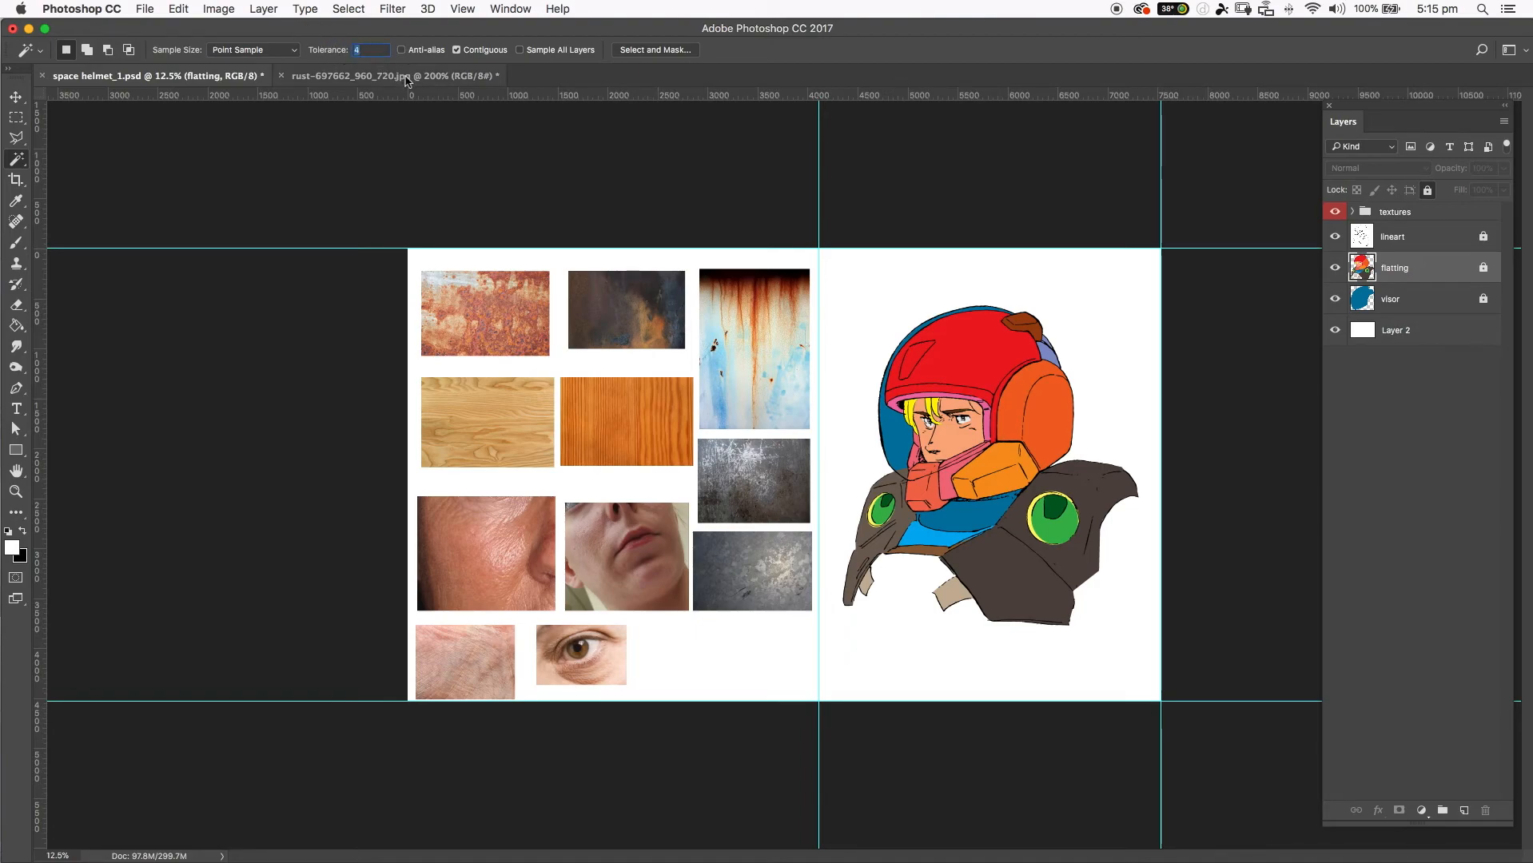
{"action": "type", "text": "32"}
{"action": "key", "text": "Return"}
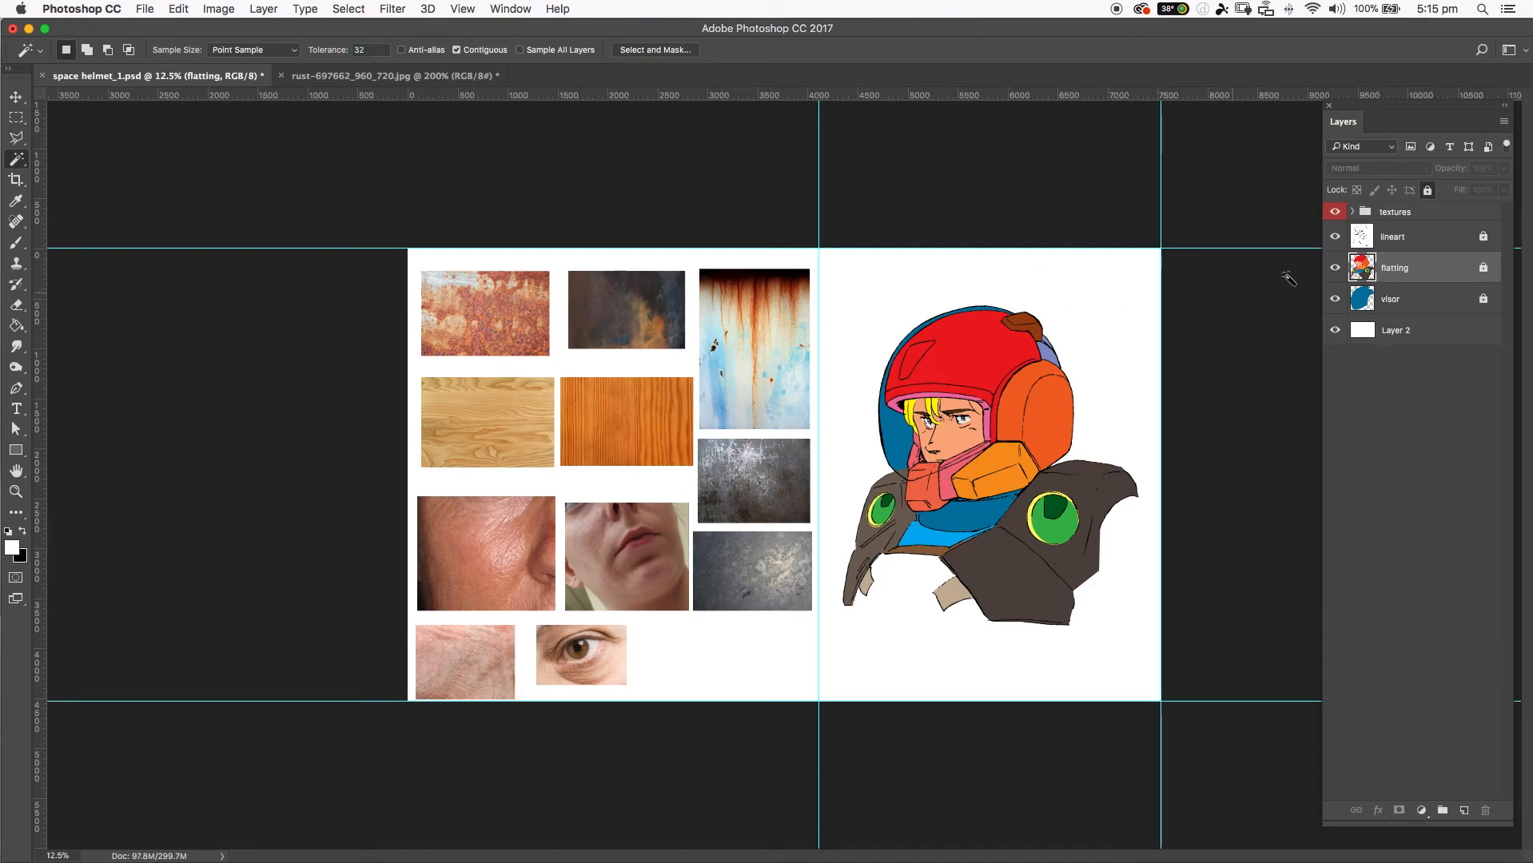
Toggle the lineart layer off and back on, and select the red helmet shell on the flatting layer.
{"action": "left_click", "coordinate": [1335, 237]}
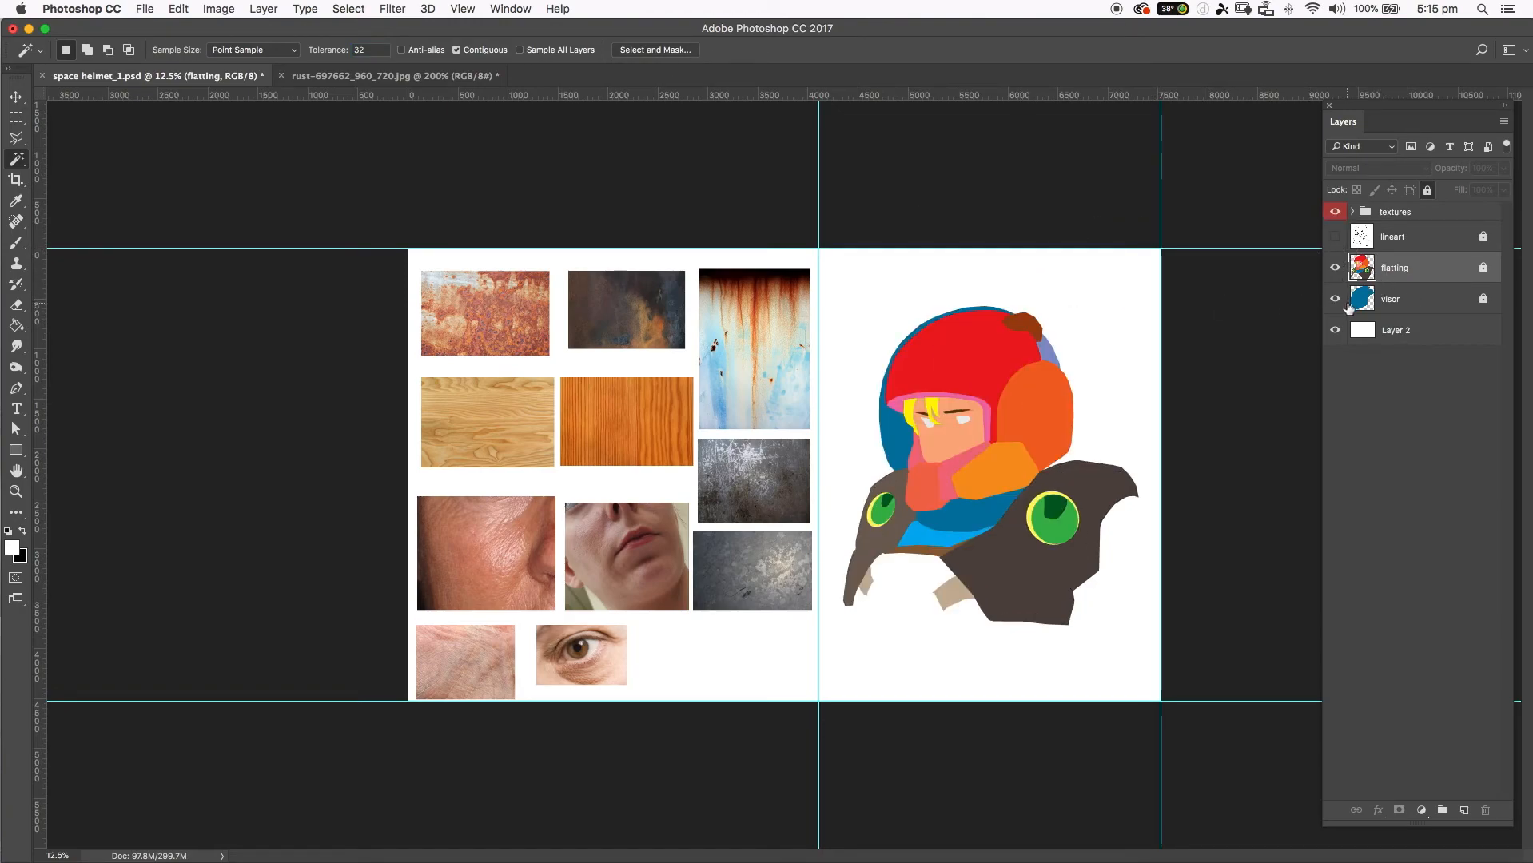
{"action": "left_click", "coordinate": [1335, 237]}
{"action": "left_click", "coordinate": [967, 354]}
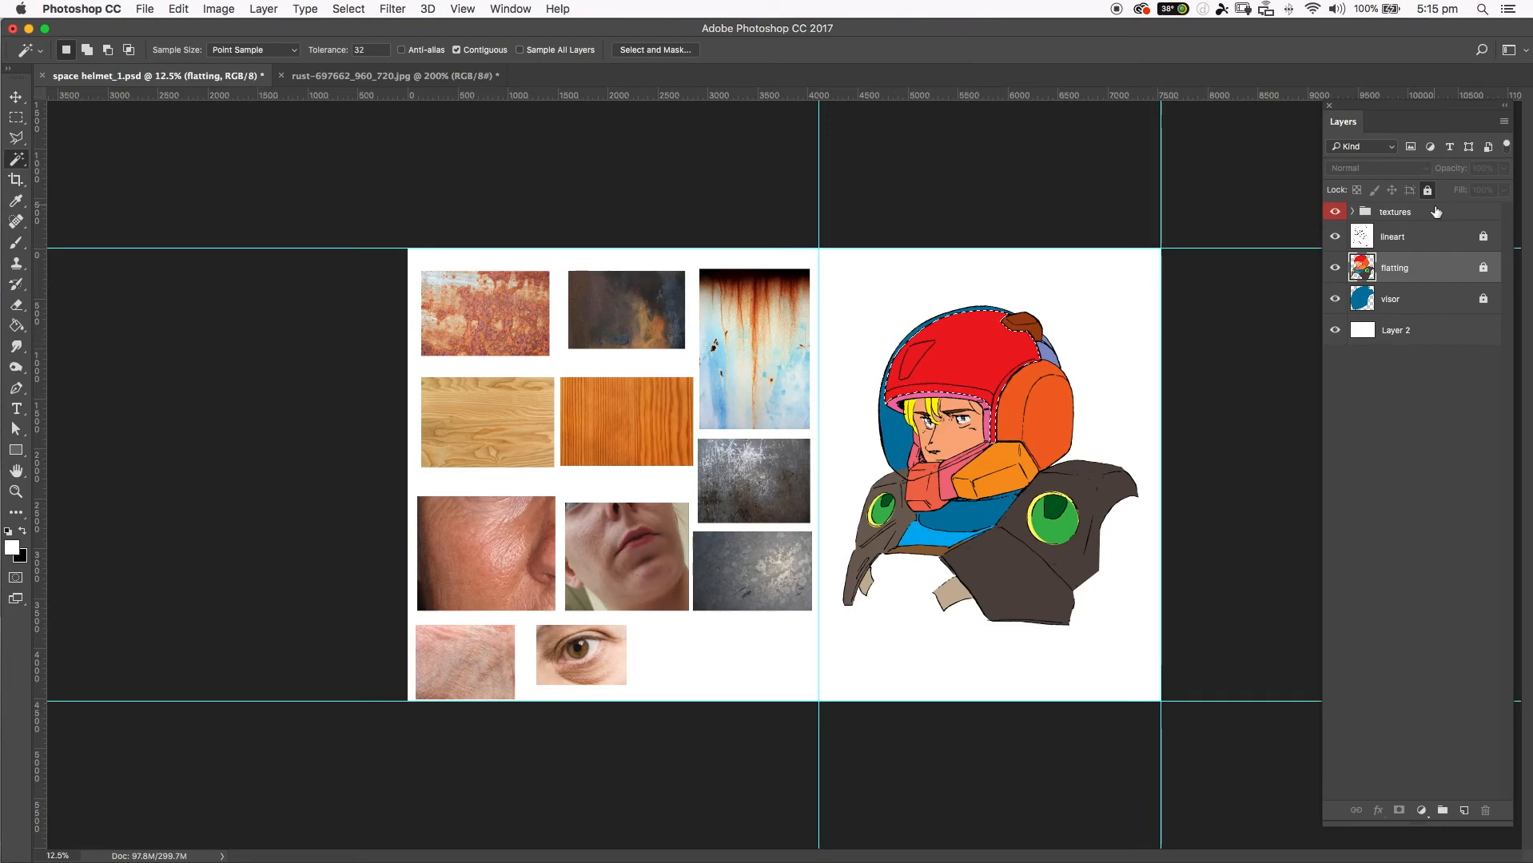
Add a new layer above the lineart and fill the helmet selection with the white foreground color using the Paint Bucket.
{"action": "left_click", "coordinate": [1430, 234]}
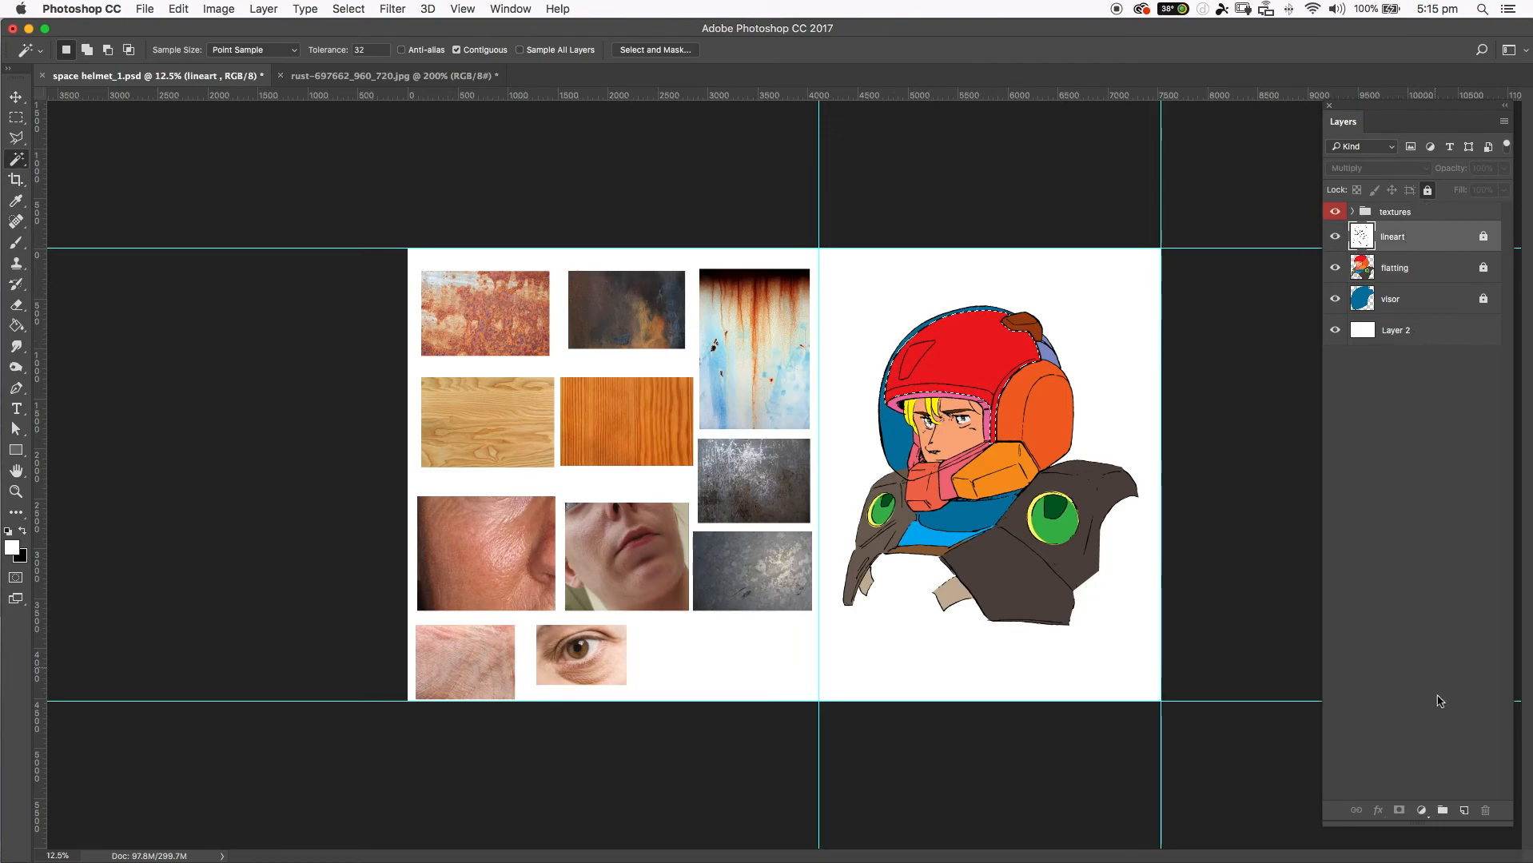
{"action": "left_click", "coordinate": [1464, 811]}
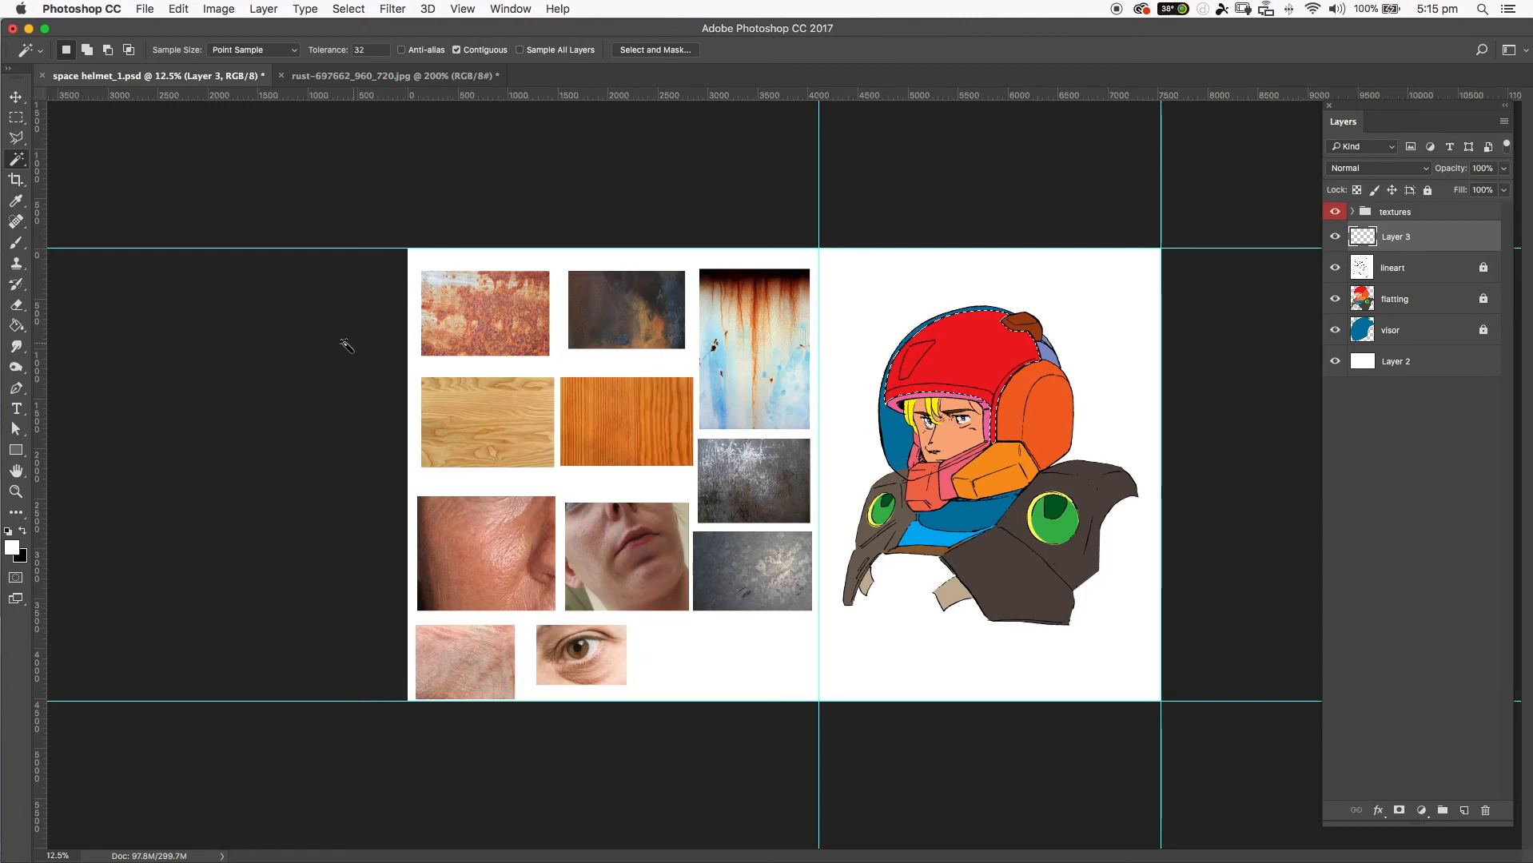
{"action": "left_click", "coordinate": [18, 327]}
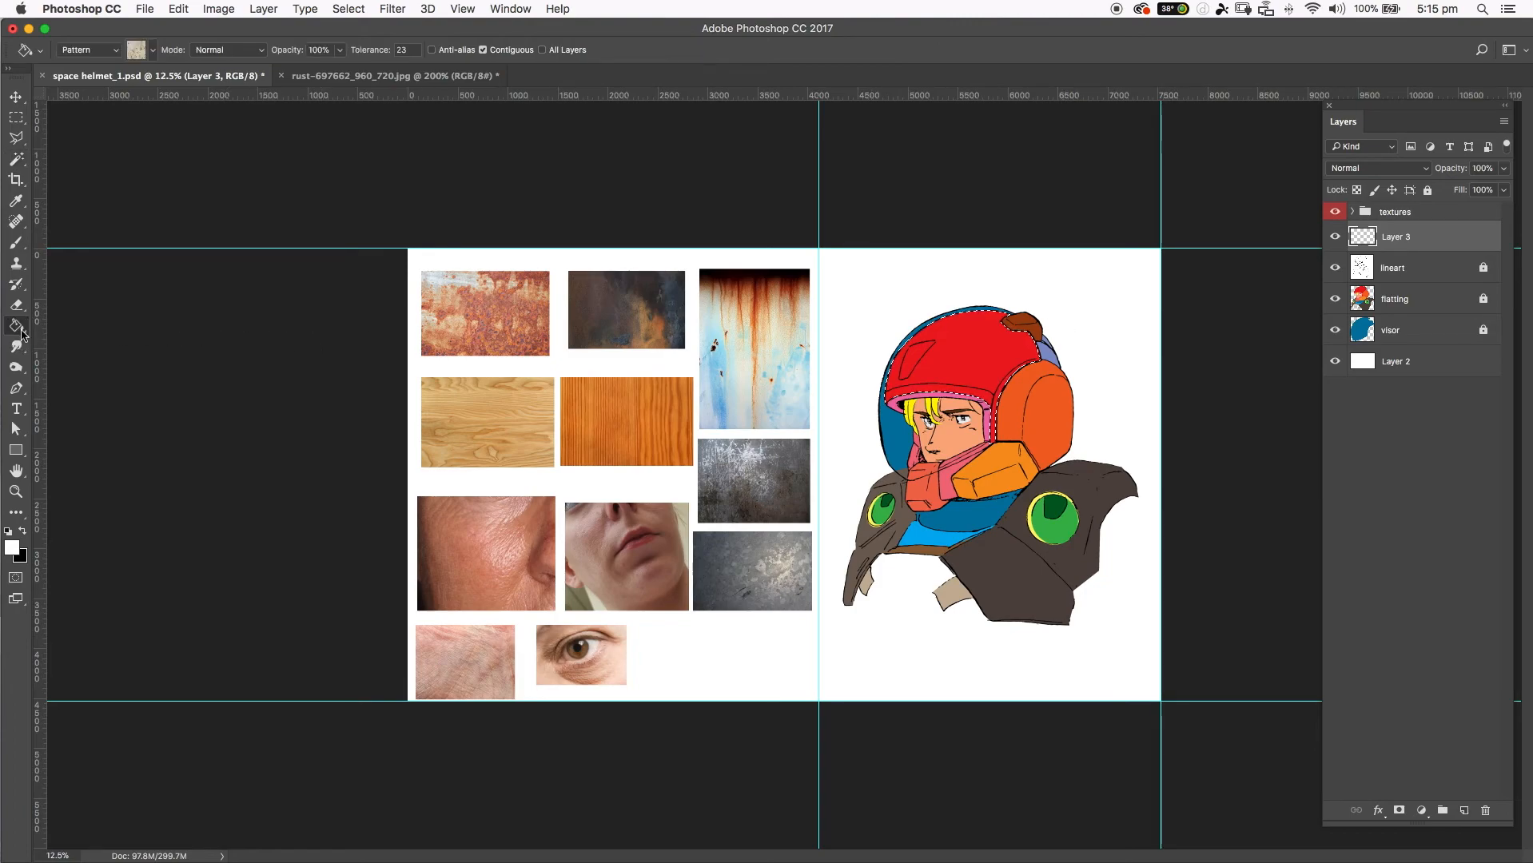
{"action": "left_click", "coordinate": [76, 48]}
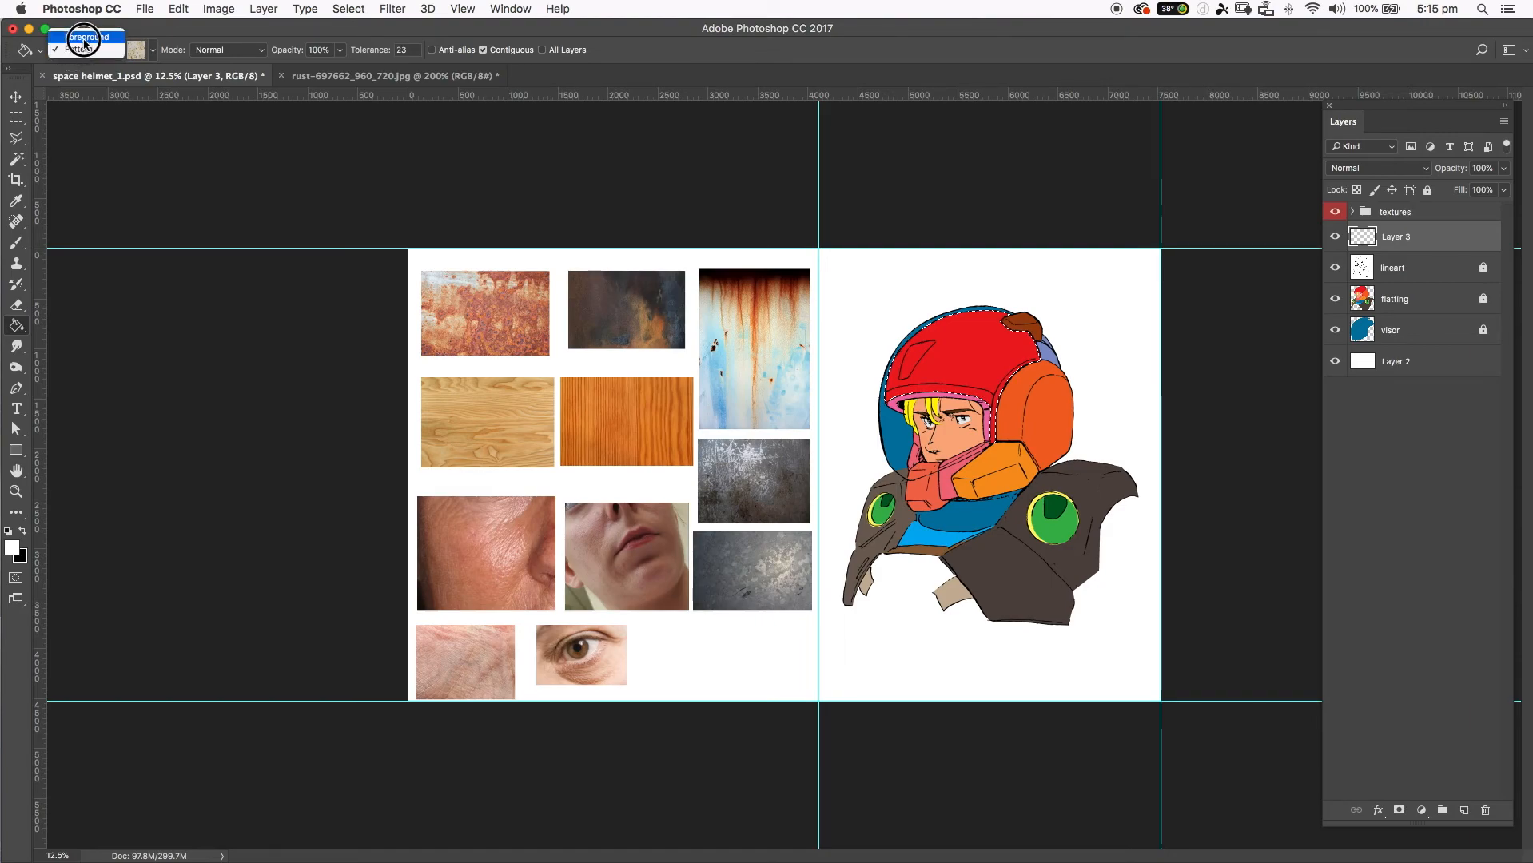
{"action": "left_click", "coordinate": [84, 38]}
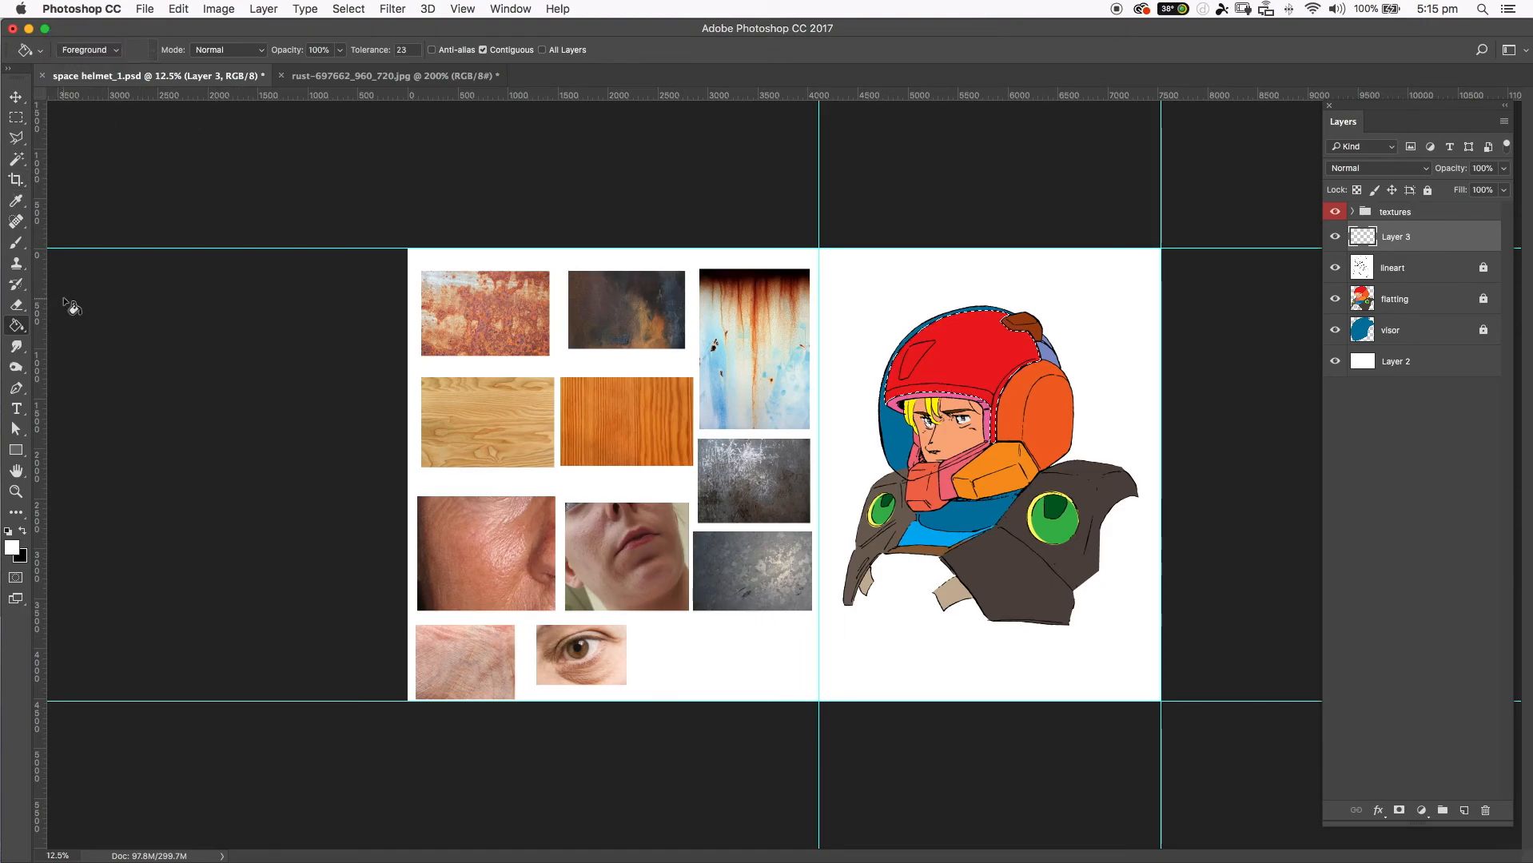
{"action": "left_click", "coordinate": [1009, 359]}
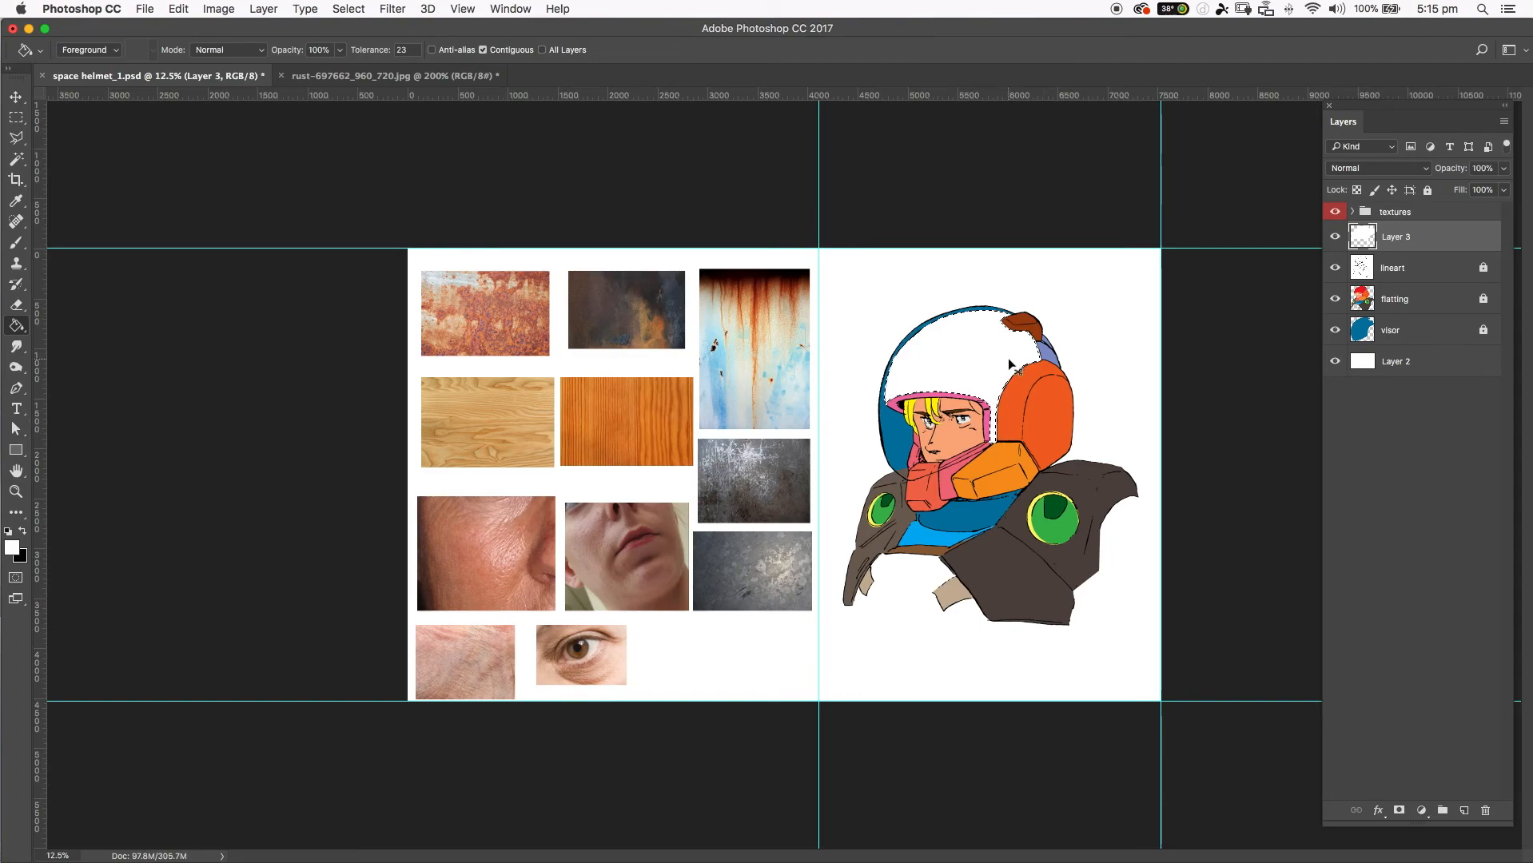
{"action": "key", "text": "super+f"}
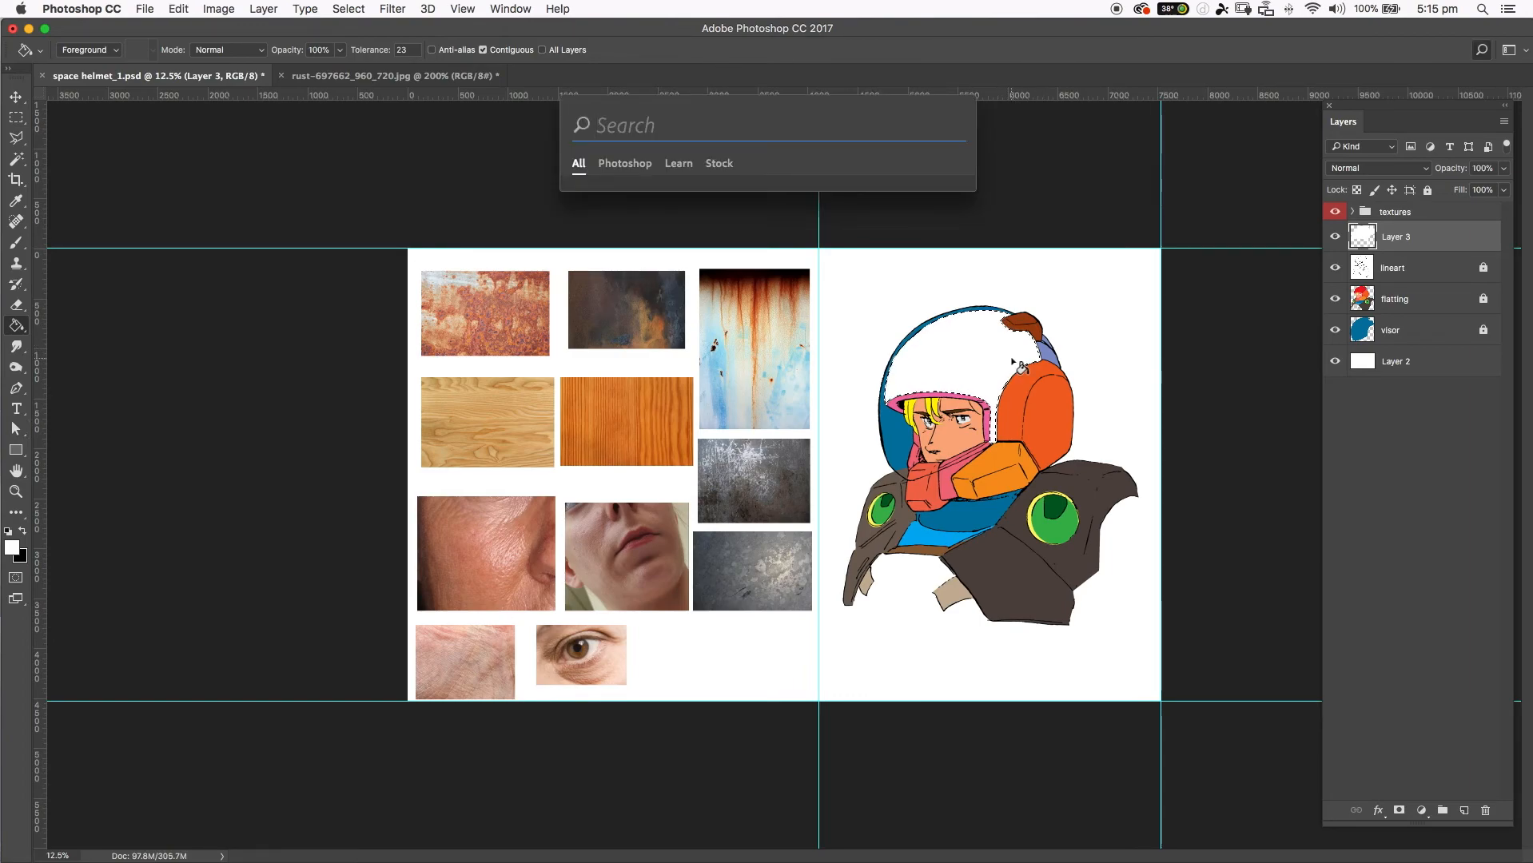
{"action": "key", "text": "Escape"}
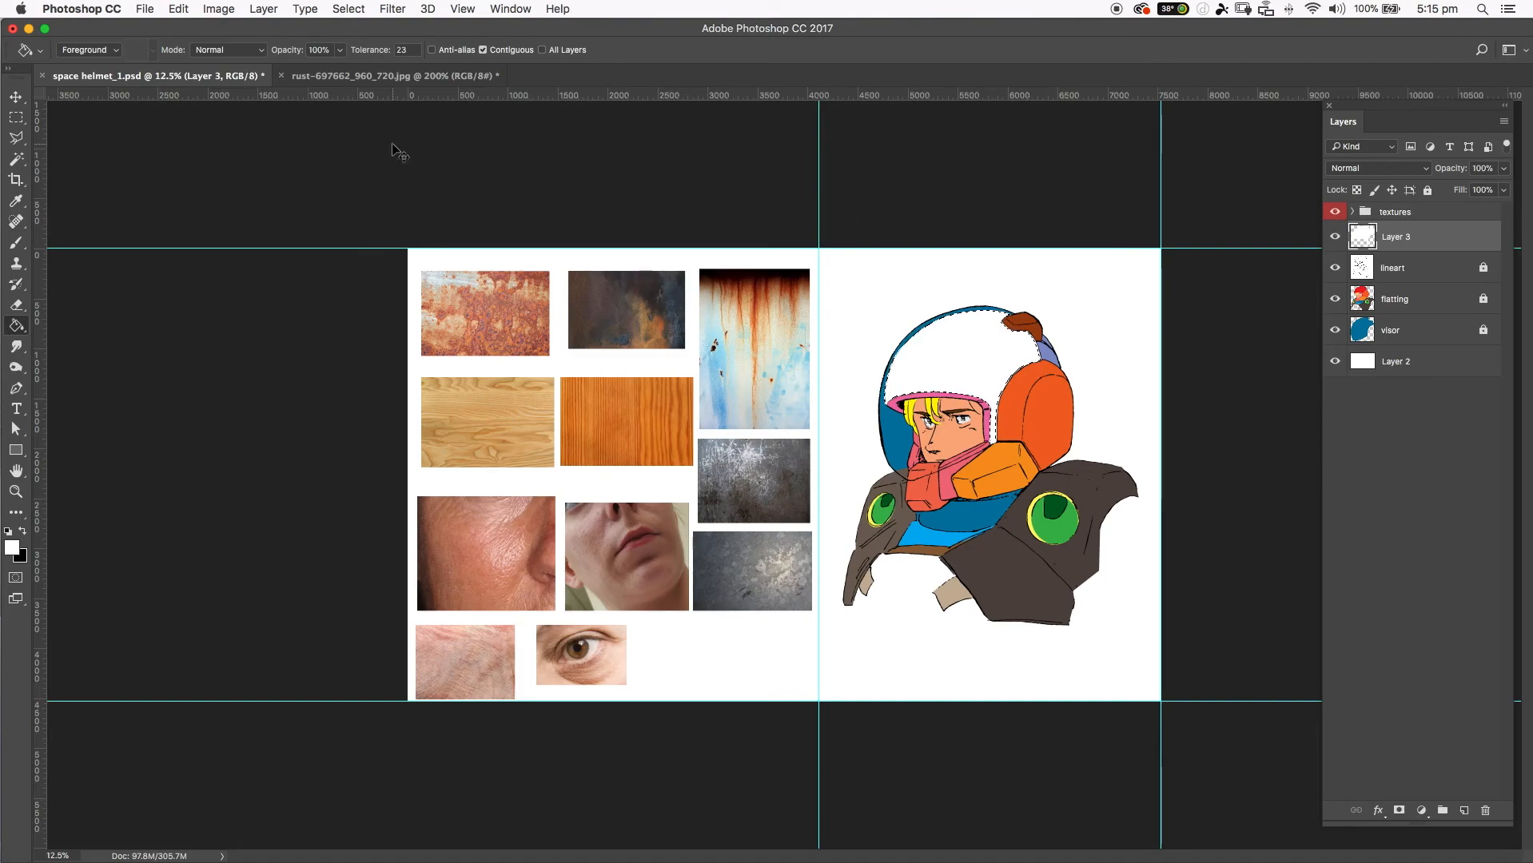
Hide the lineart, flatting and visor layers to isolate the helmet fill layer.
{"action": "key", "text": "super+equal"}
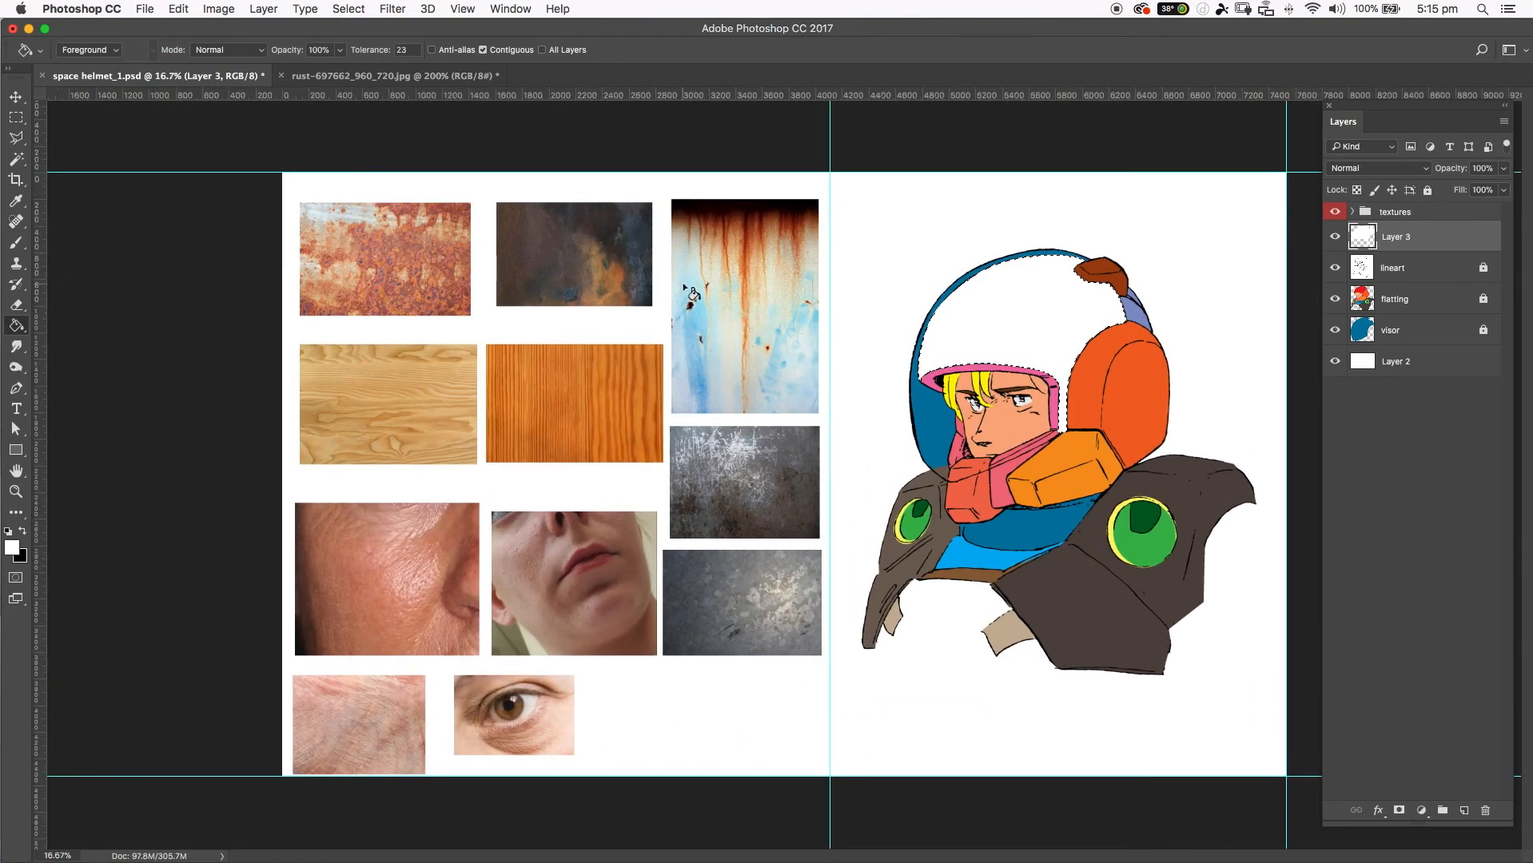
{"action": "left_click", "coordinate": [1335, 268]}
{"action": "left_click", "coordinate": [1335, 299]}
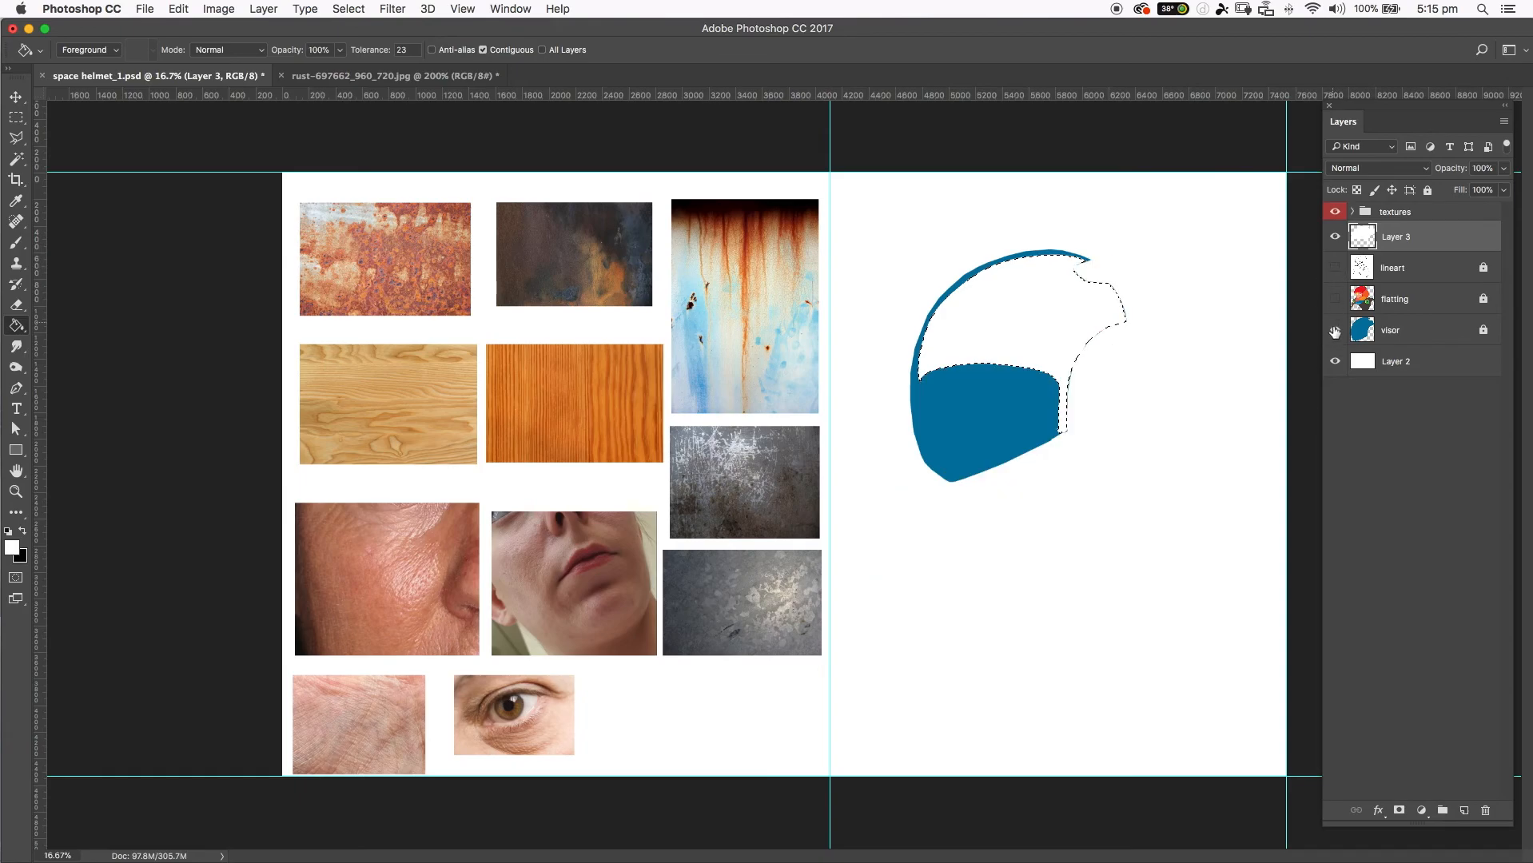
{"action": "left_click", "coordinate": [1334, 330]}
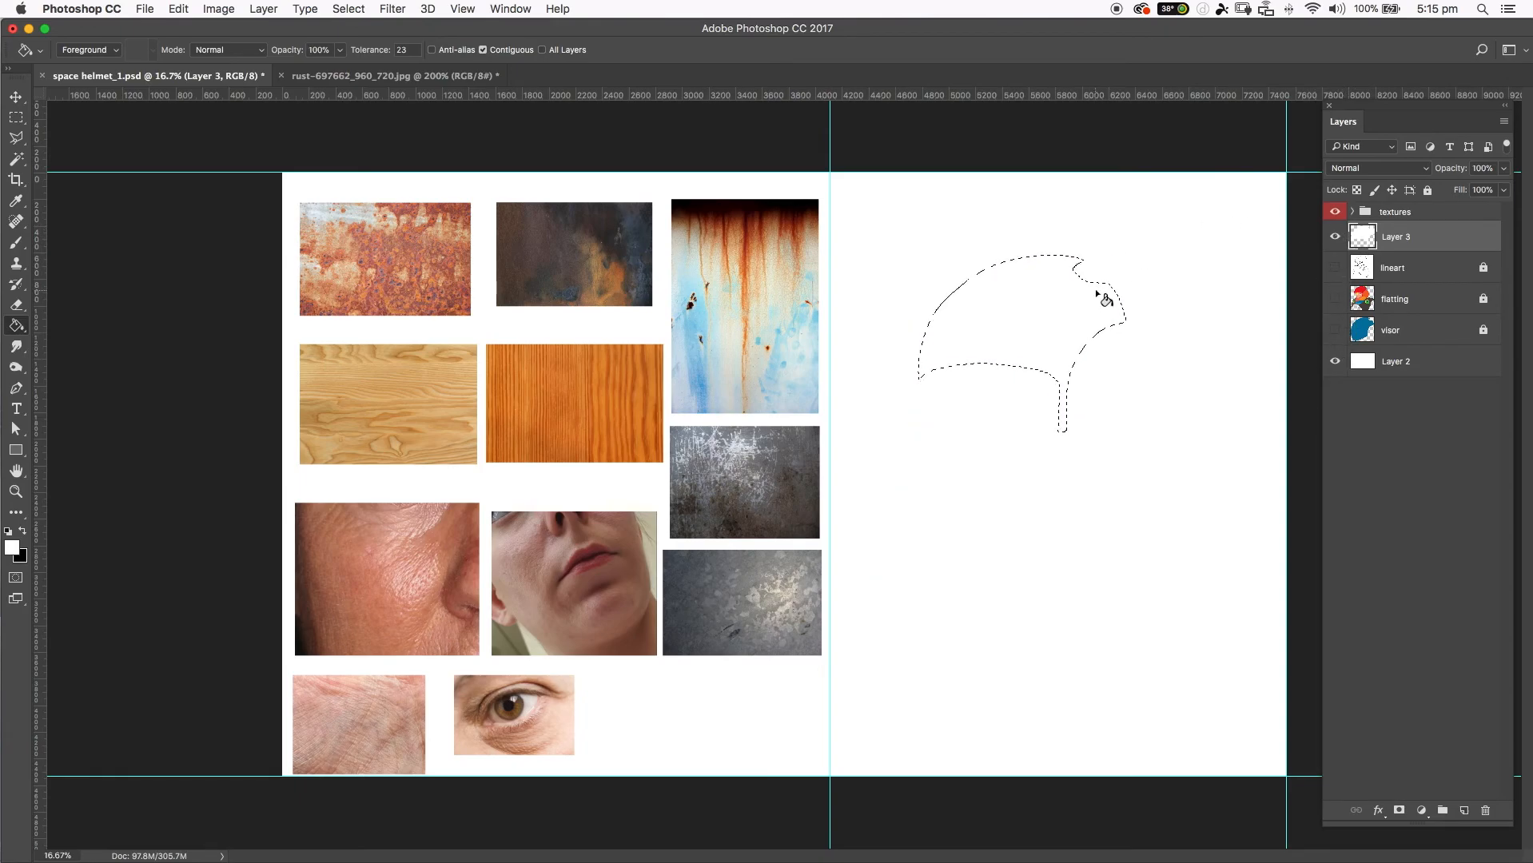
Change the foreground color to bright green, fill the helmet selection on the new layer with it, and deselect.
{"action": "left_click", "coordinate": [12, 546]}
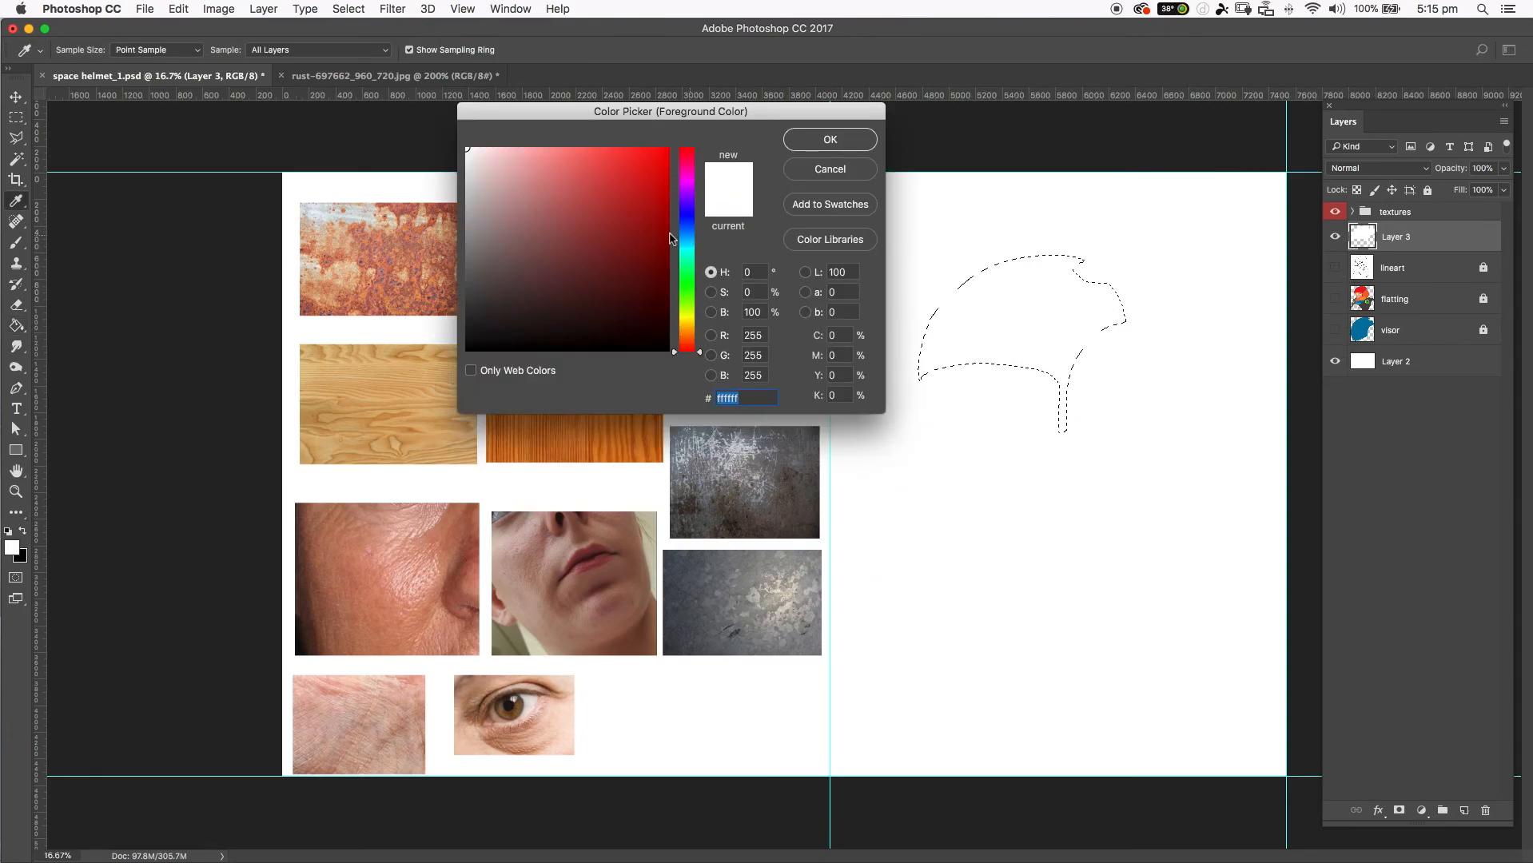
{"action": "left_click", "coordinate": [686, 304]}
{"action": "left_click", "coordinate": [630, 272]}
{"action": "left_click_drag", "start_coordinate": [629, 271], "coordinate": [669, 147]}
{"action": "left_click", "coordinate": [821, 137]}
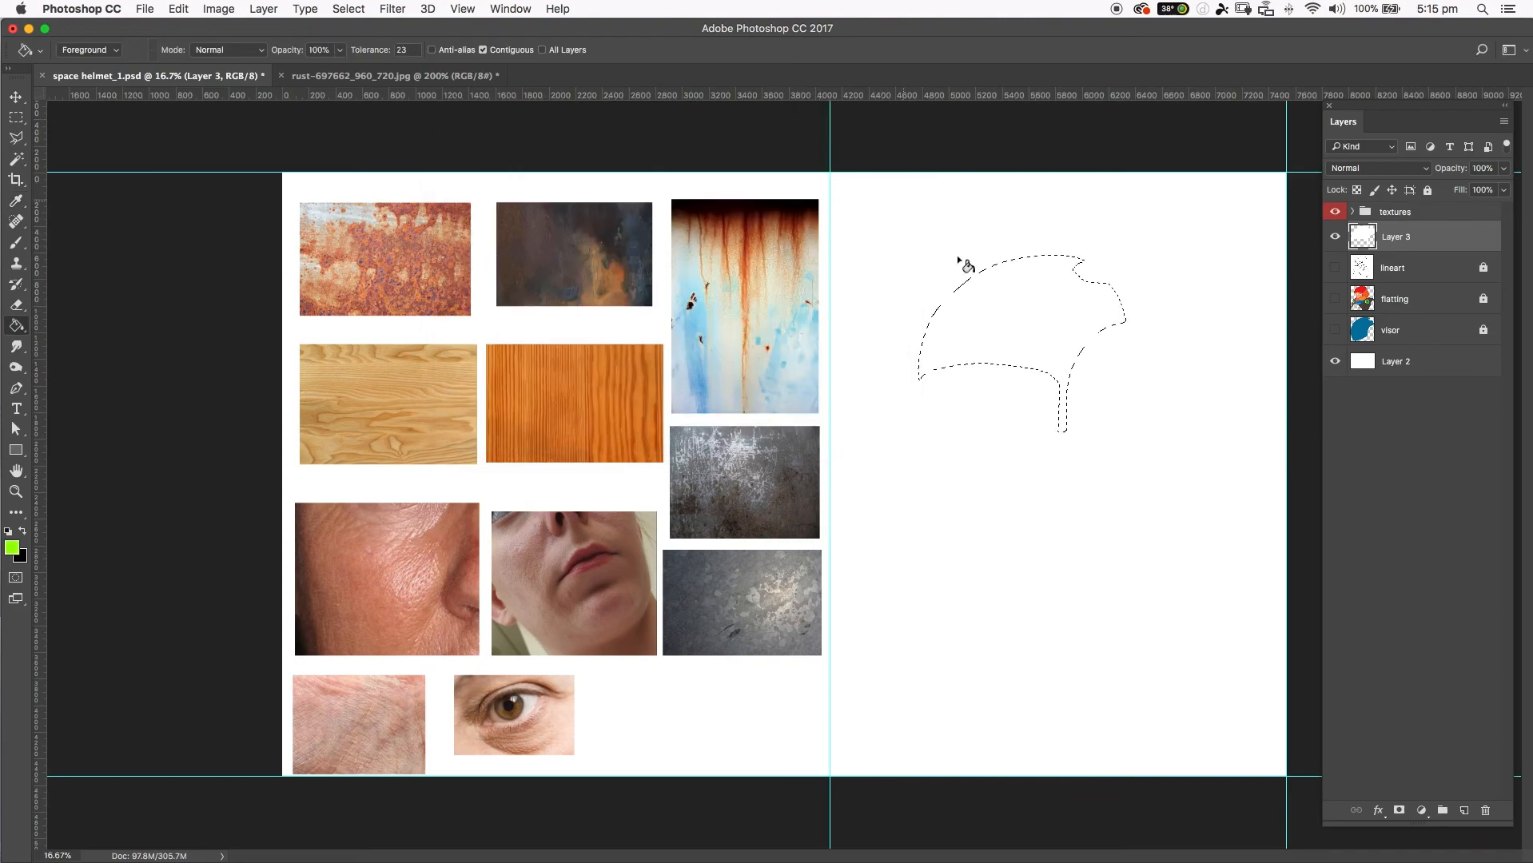
{"action": "left_click", "coordinate": [1002, 291]}
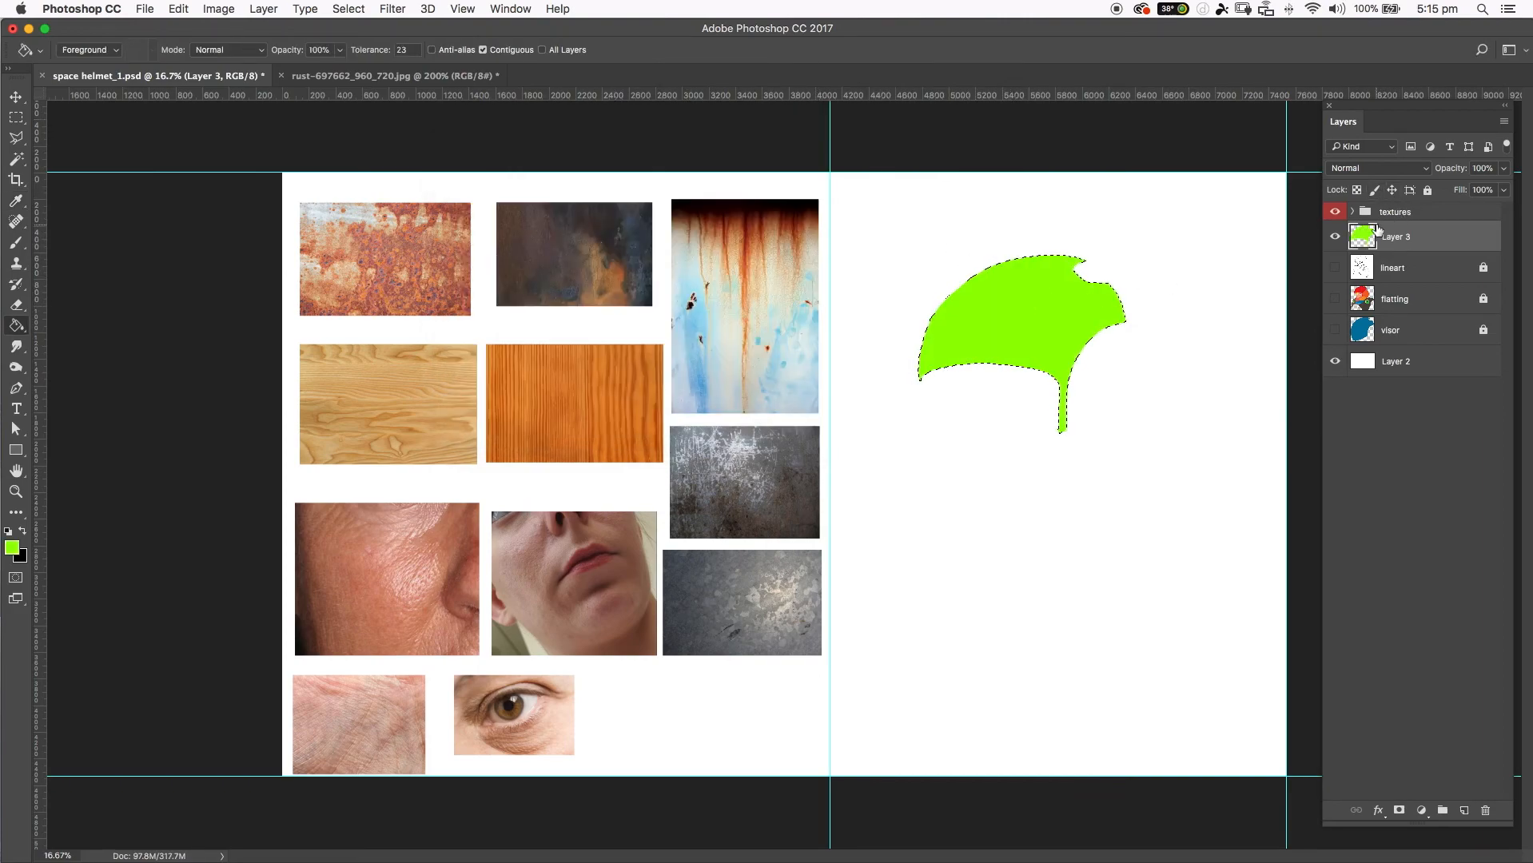
{"action": "key", "text": "super+d"}
{"action": "left_click", "coordinate": [1335, 362]}
Add a Pattern Overlay effect to the green helmet layer using the rust pattern.
{"action": "left_click", "coordinate": [1377, 812]}
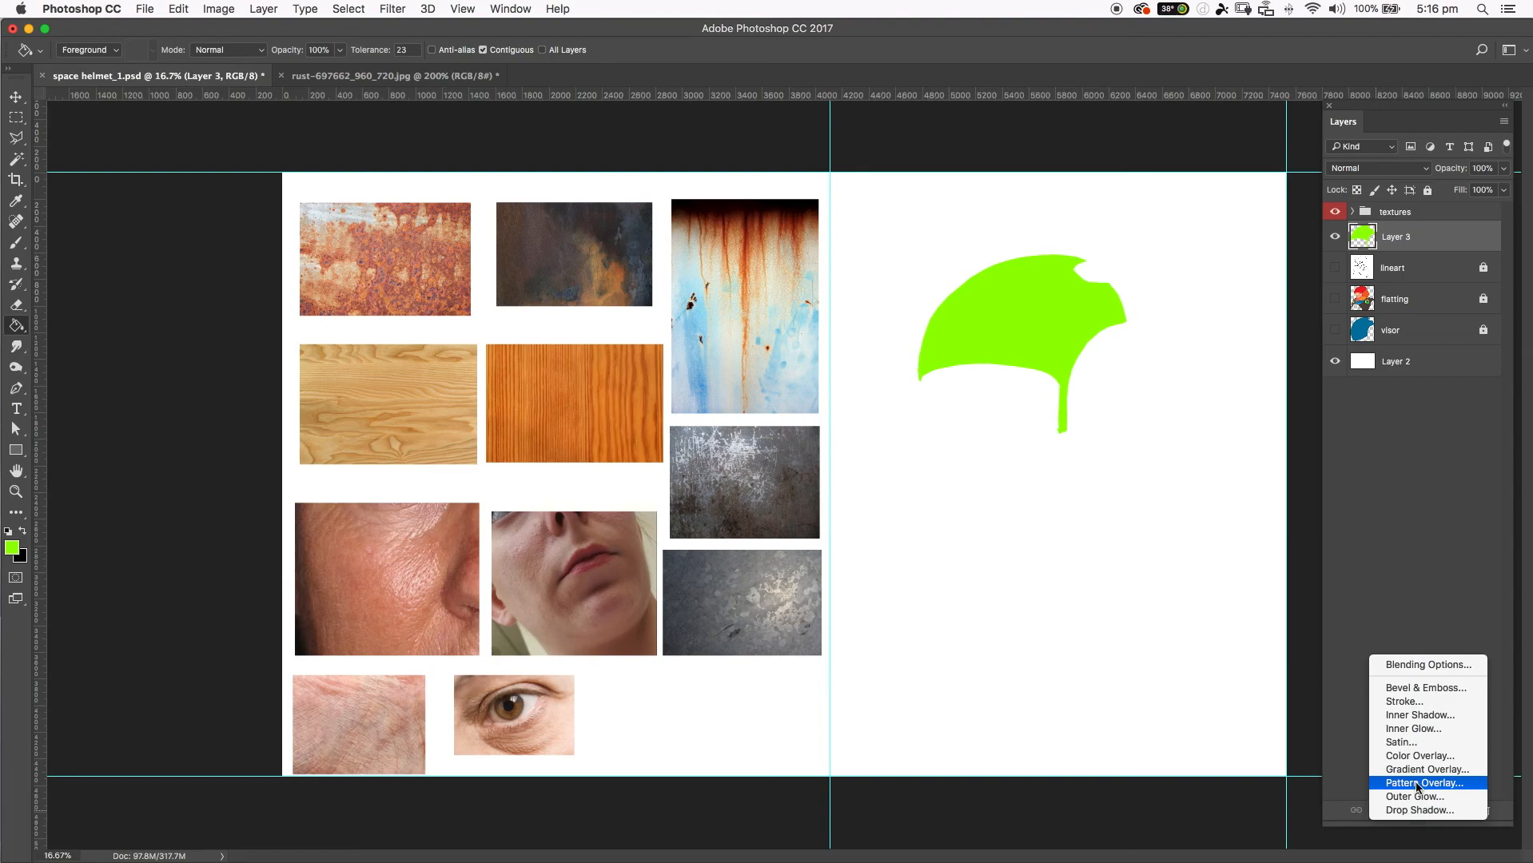
{"action": "left_click", "coordinate": [1457, 786]}
{"action": "left_click_drag", "start_coordinate": [974, 148], "coordinate": [626, 159]}
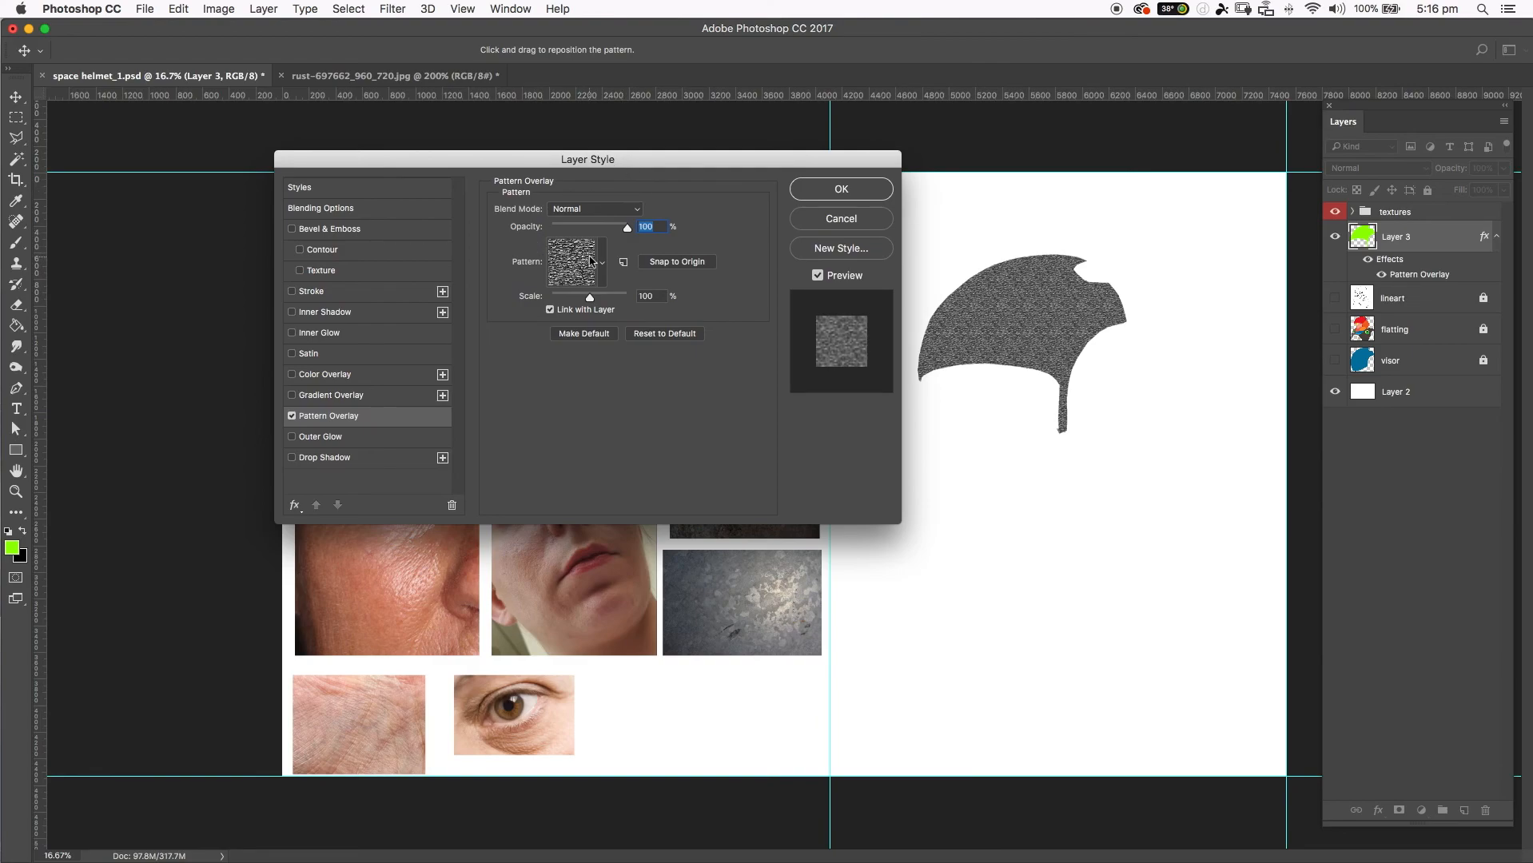
{"action": "left_click", "coordinate": [599, 266]}
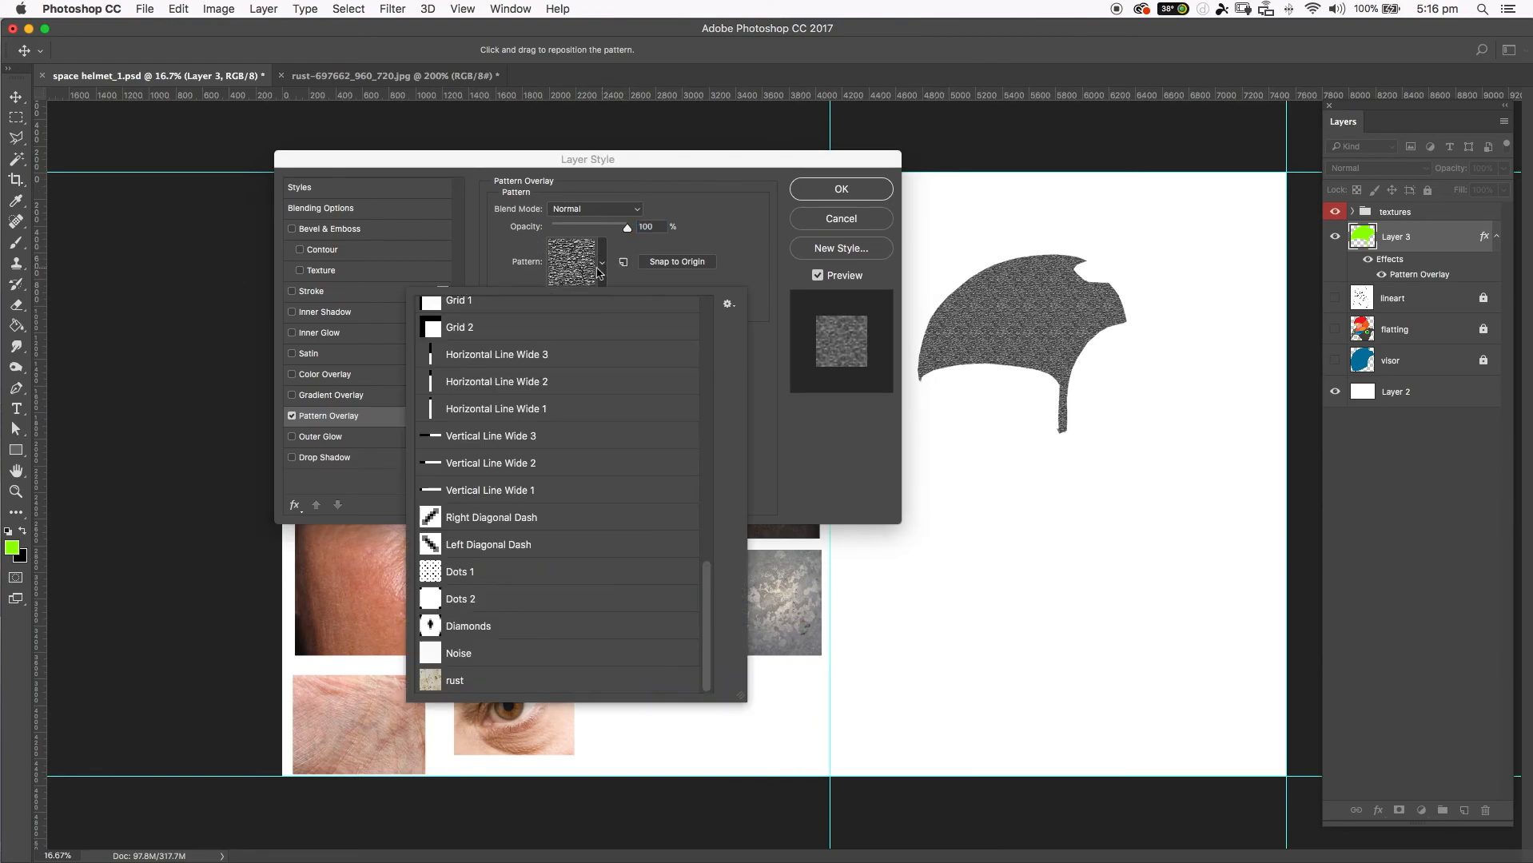
{"action": "left_click", "coordinate": [521, 347]}
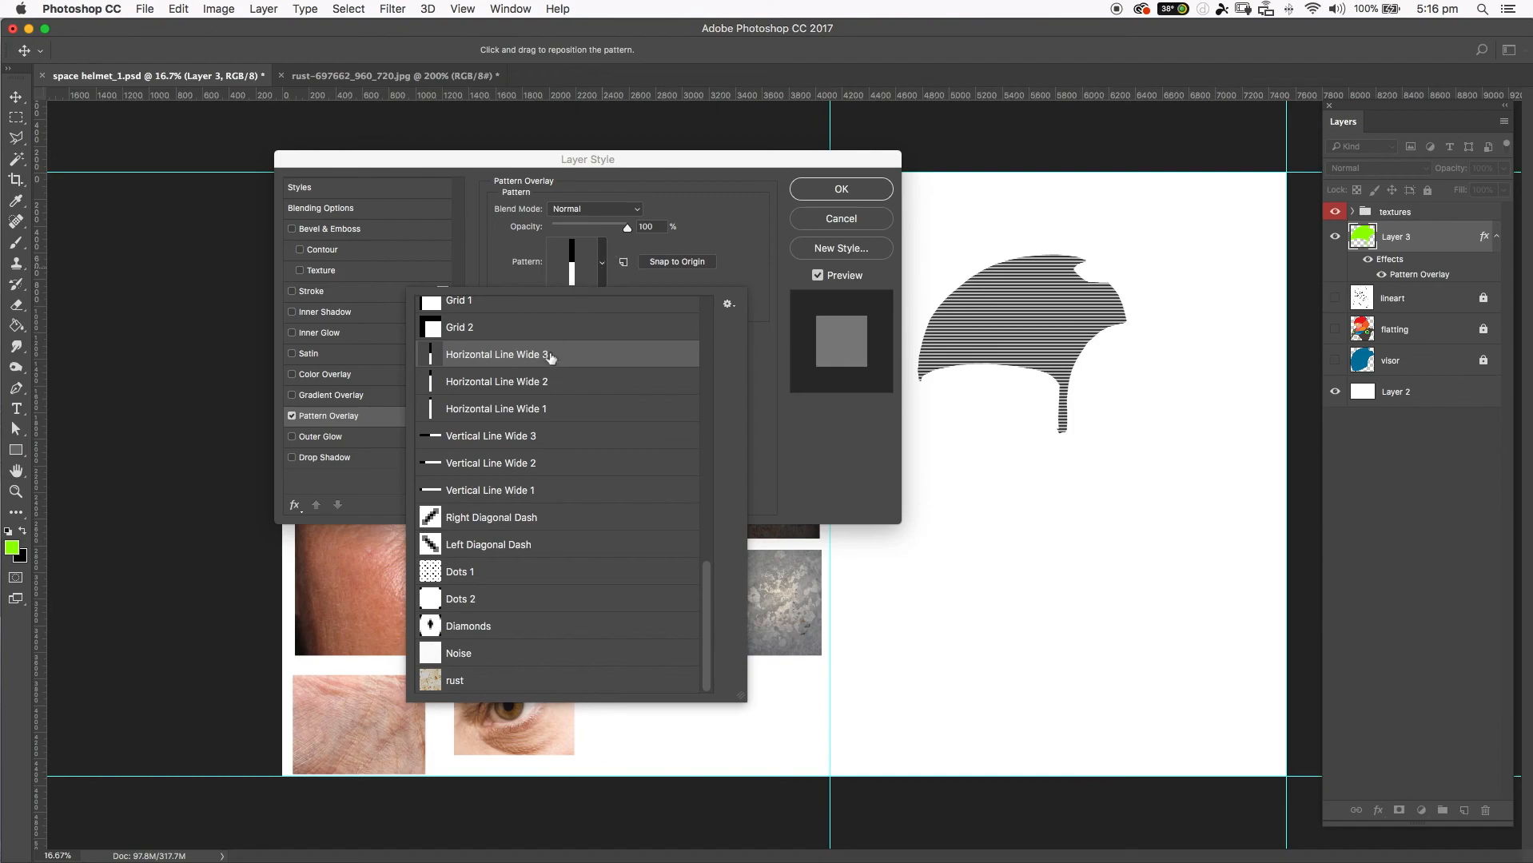
{"action": "left_click", "coordinate": [458, 683]}
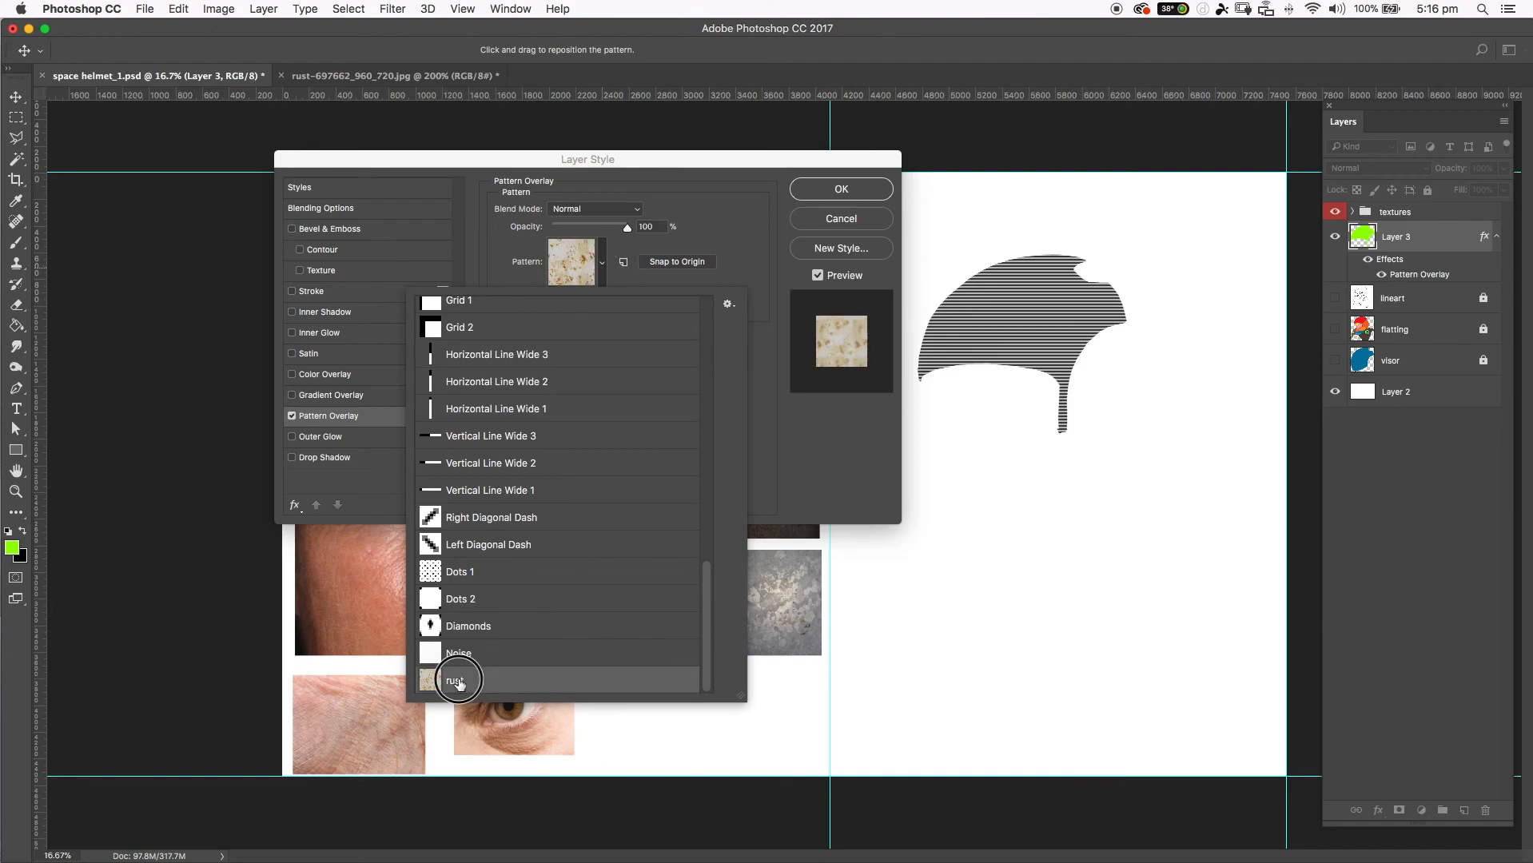
{"action": "left_click", "coordinate": [694, 218]}
Try the rust pattern overlay at 265% scale and reposition it within the helmet shape.
{"action": "left_click_drag", "start_coordinate": [589, 298], "coordinate": [599, 306]}
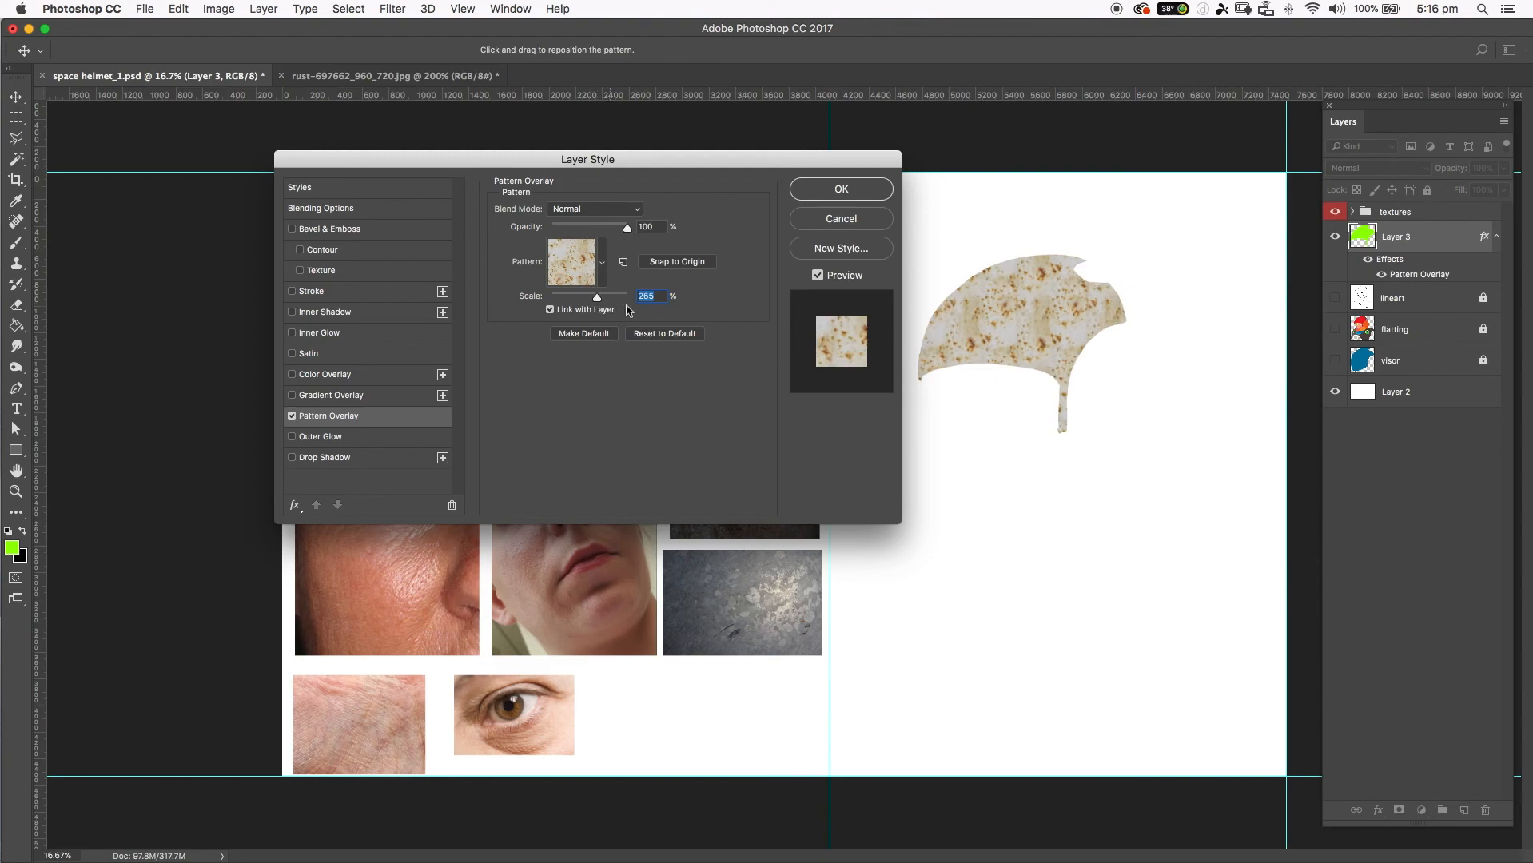
{"action": "left_click_drag", "start_coordinate": [1020, 326], "coordinate": [1055, 256]}
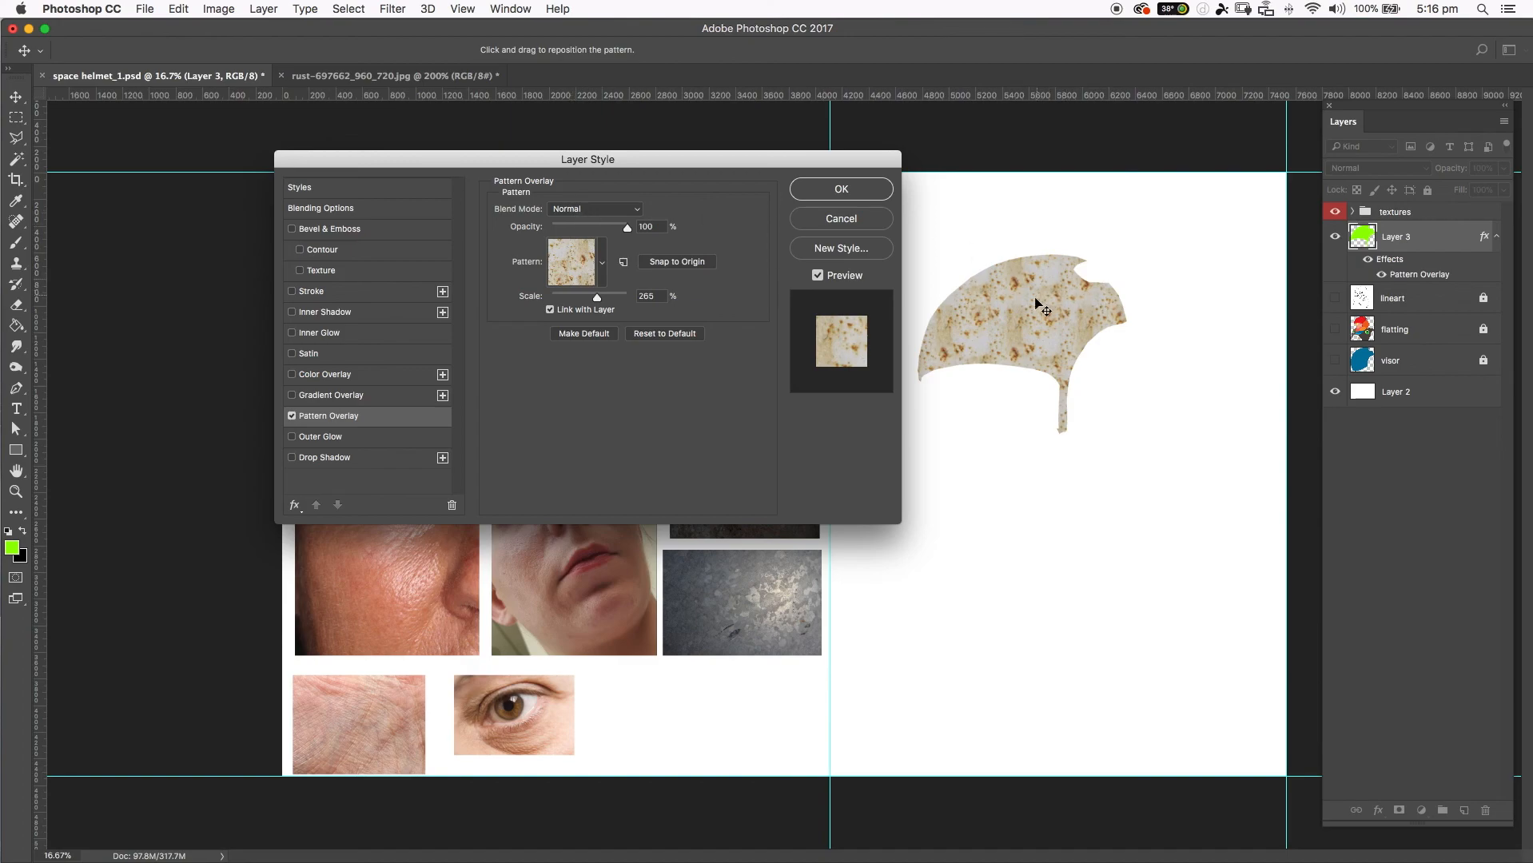
{"action": "left_click_drag", "start_coordinate": [1036, 281], "coordinate": [1061, 274]}
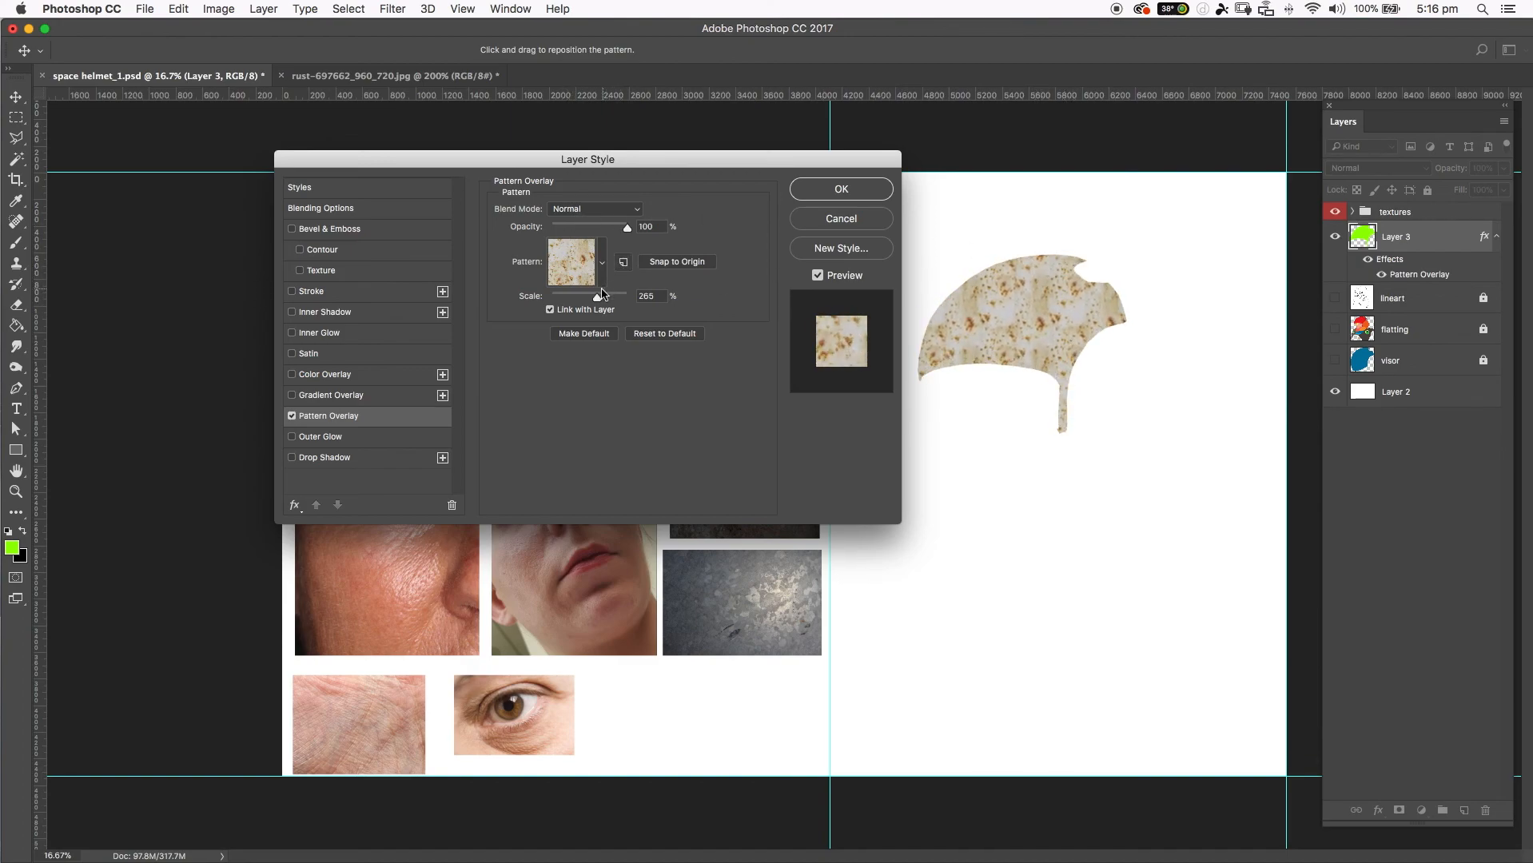
Try smaller and larger overlay scales, settle on 323%, and shift the rust texture across the helmet shape.
{"action": "mouse_move", "coordinate": [596, 299]}
{"action": "left_mouse_down"}
{"action": "mouse_move", "coordinate": [613, 299]}
{"action": "mouse_move", "coordinate": [592, 305]}
{"action": "left_mouse_up"}
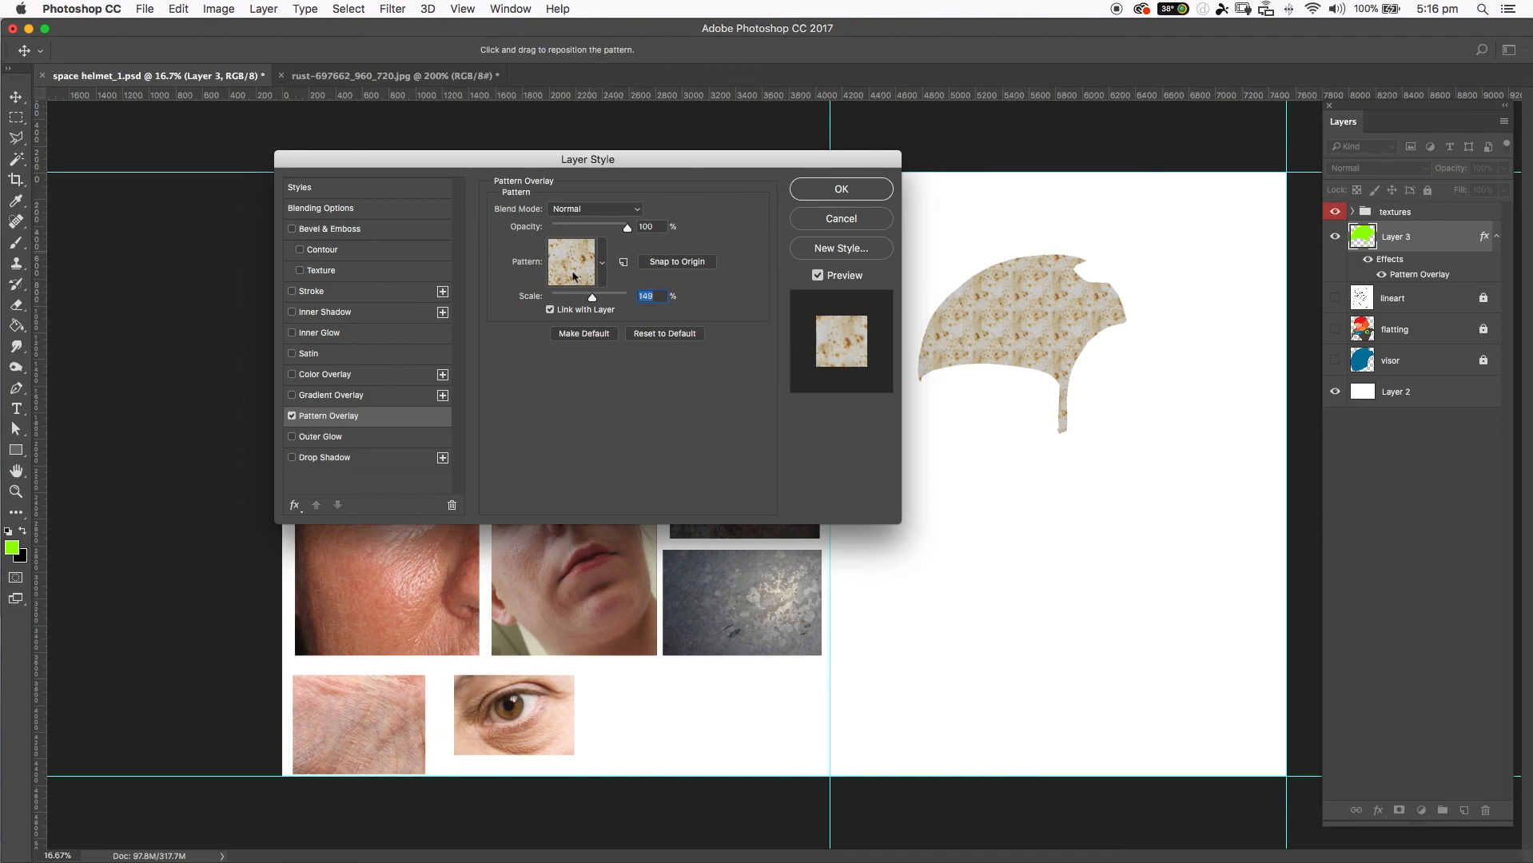
{"action": "left_click_drag", "start_coordinate": [603, 302], "coordinate": [599, 300]}
{"action": "left_click_drag", "start_coordinate": [1008, 326], "coordinate": [1109, 397]}
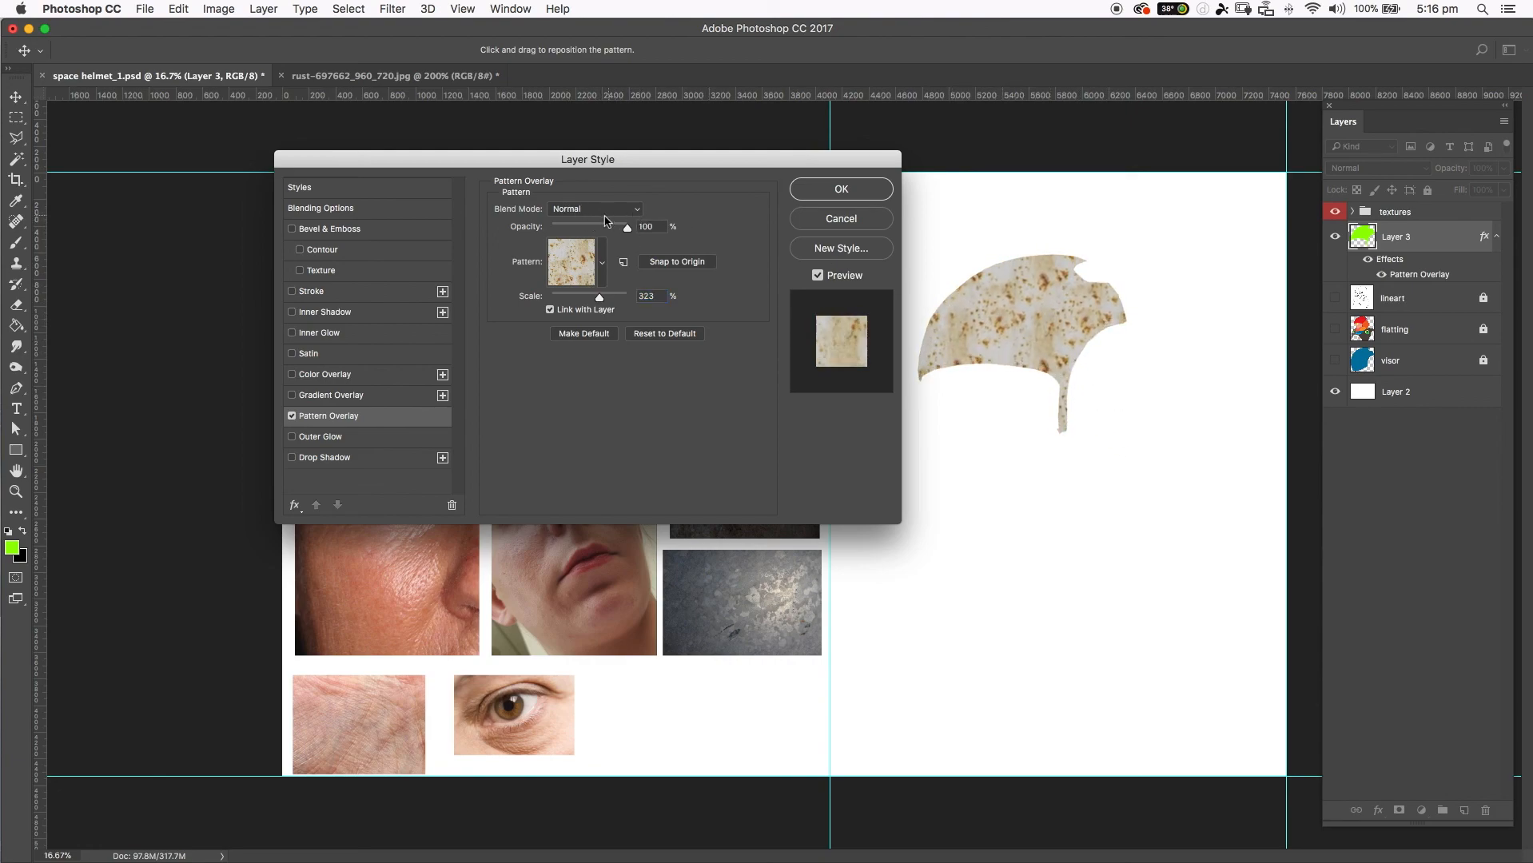
Set the pattern overlay's blend mode to Multiply and keep its opacity at 100%.
{"action": "left_click_drag", "start_coordinate": [612, 232], "coordinate": [646, 230]}
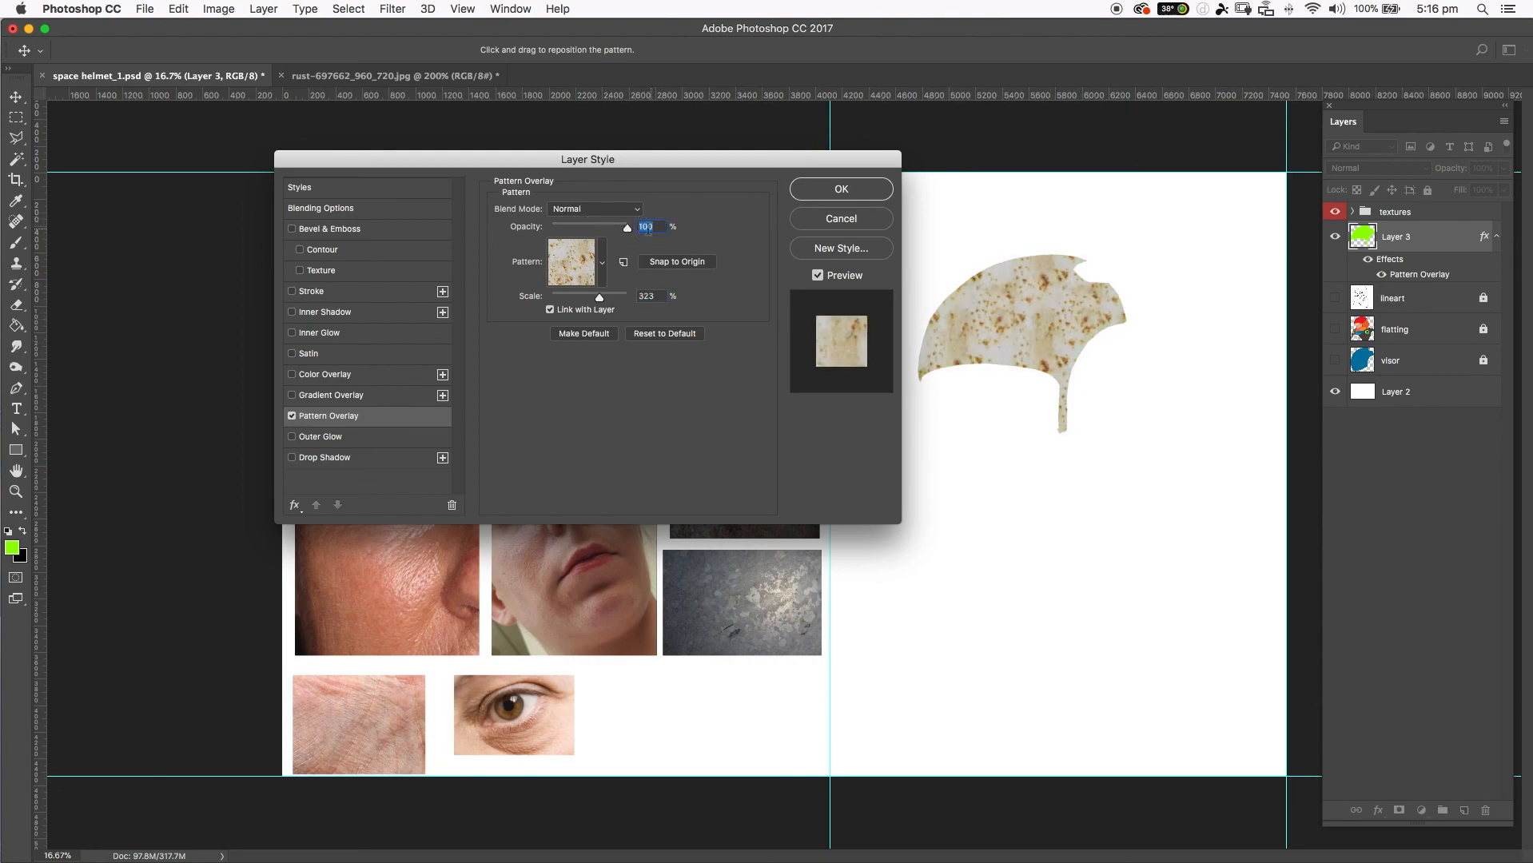
{"action": "left_click", "coordinate": [582, 210]}
{"action": "left_click", "coordinate": [588, 251]}
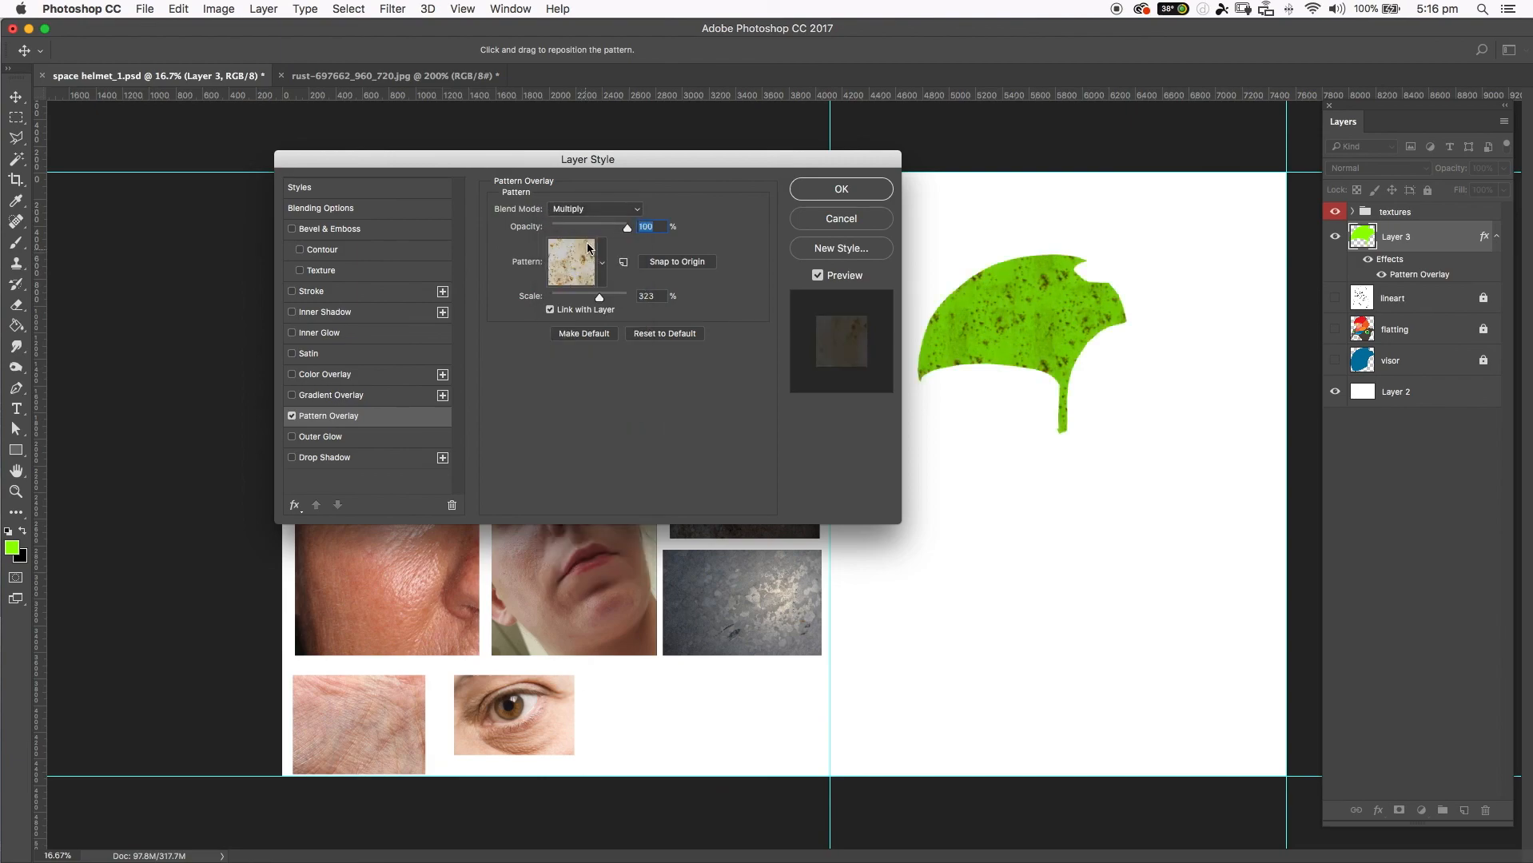
Try the Overlay and Difference blend modes for the rust pattern overlay and settle on Normal.
{"action": "left_click", "coordinate": [592, 210]}
{"action": "left_click", "coordinate": [599, 340]}
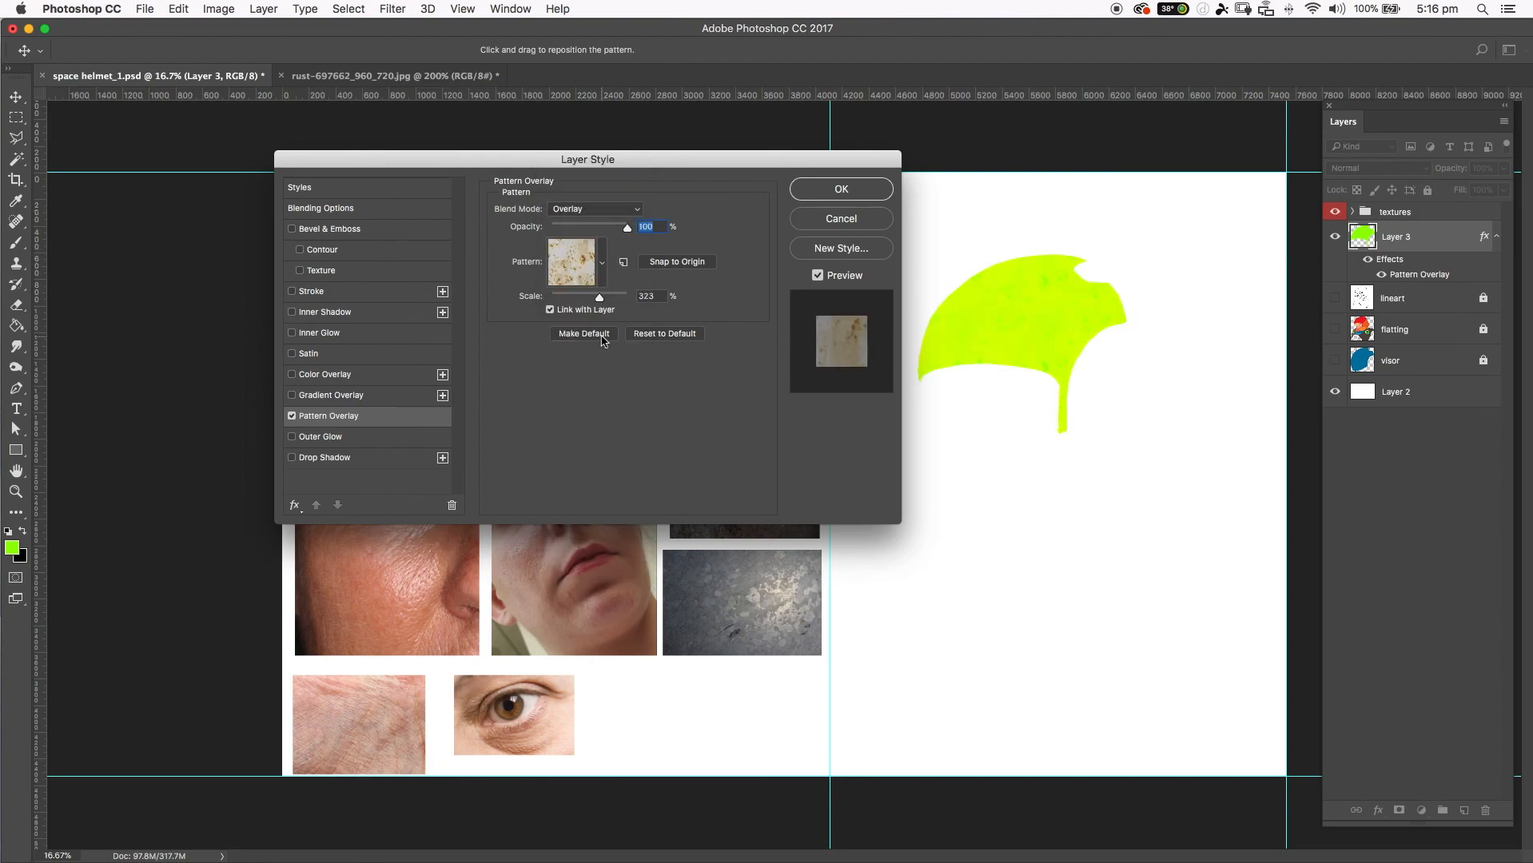
{"action": "left_click", "coordinate": [605, 214]}
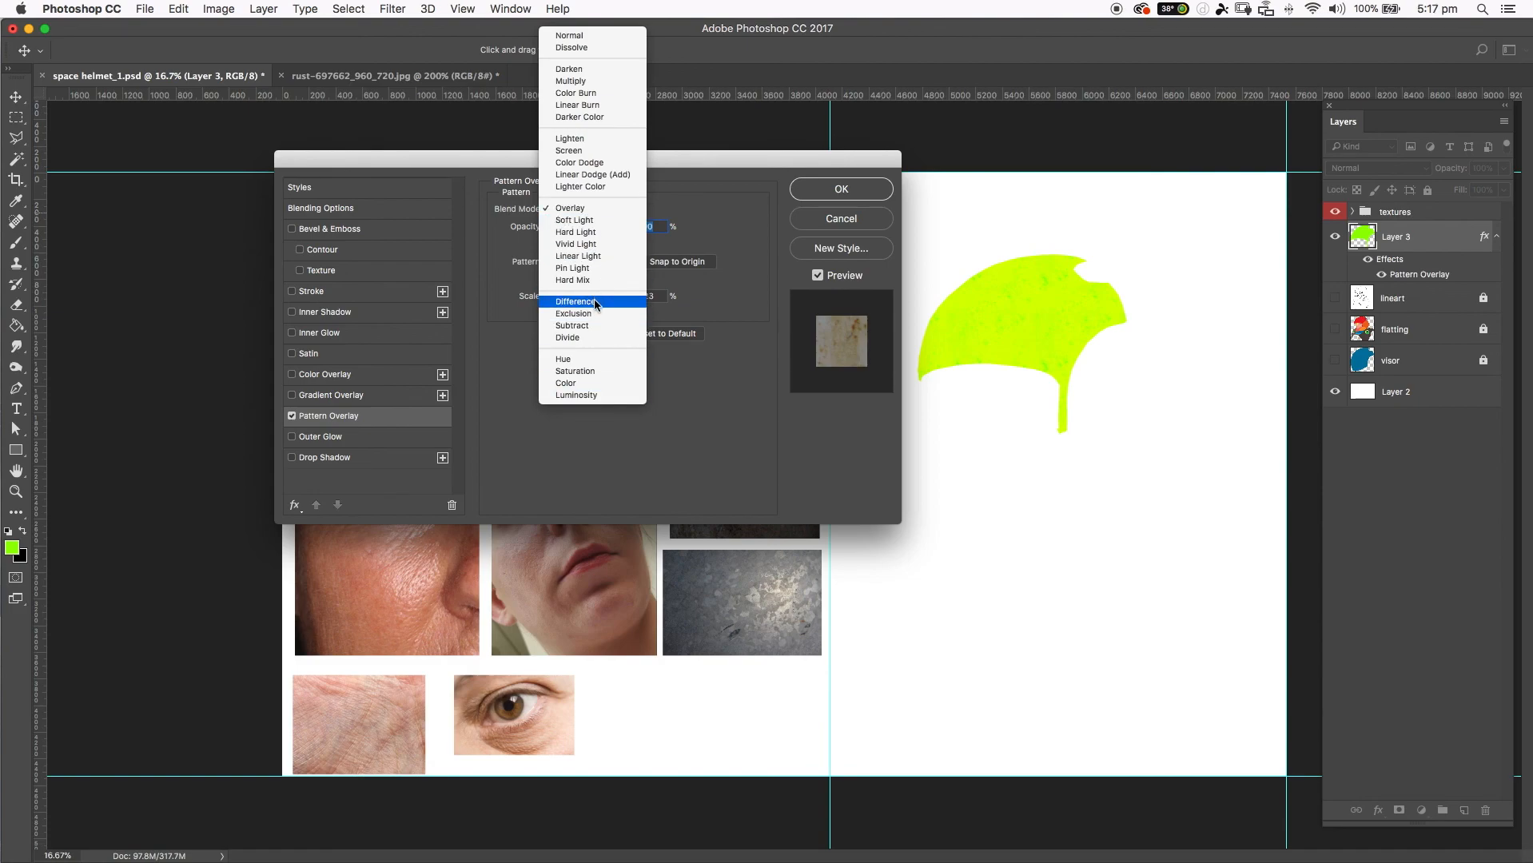
{"action": "left_click", "coordinate": [605, 295]}
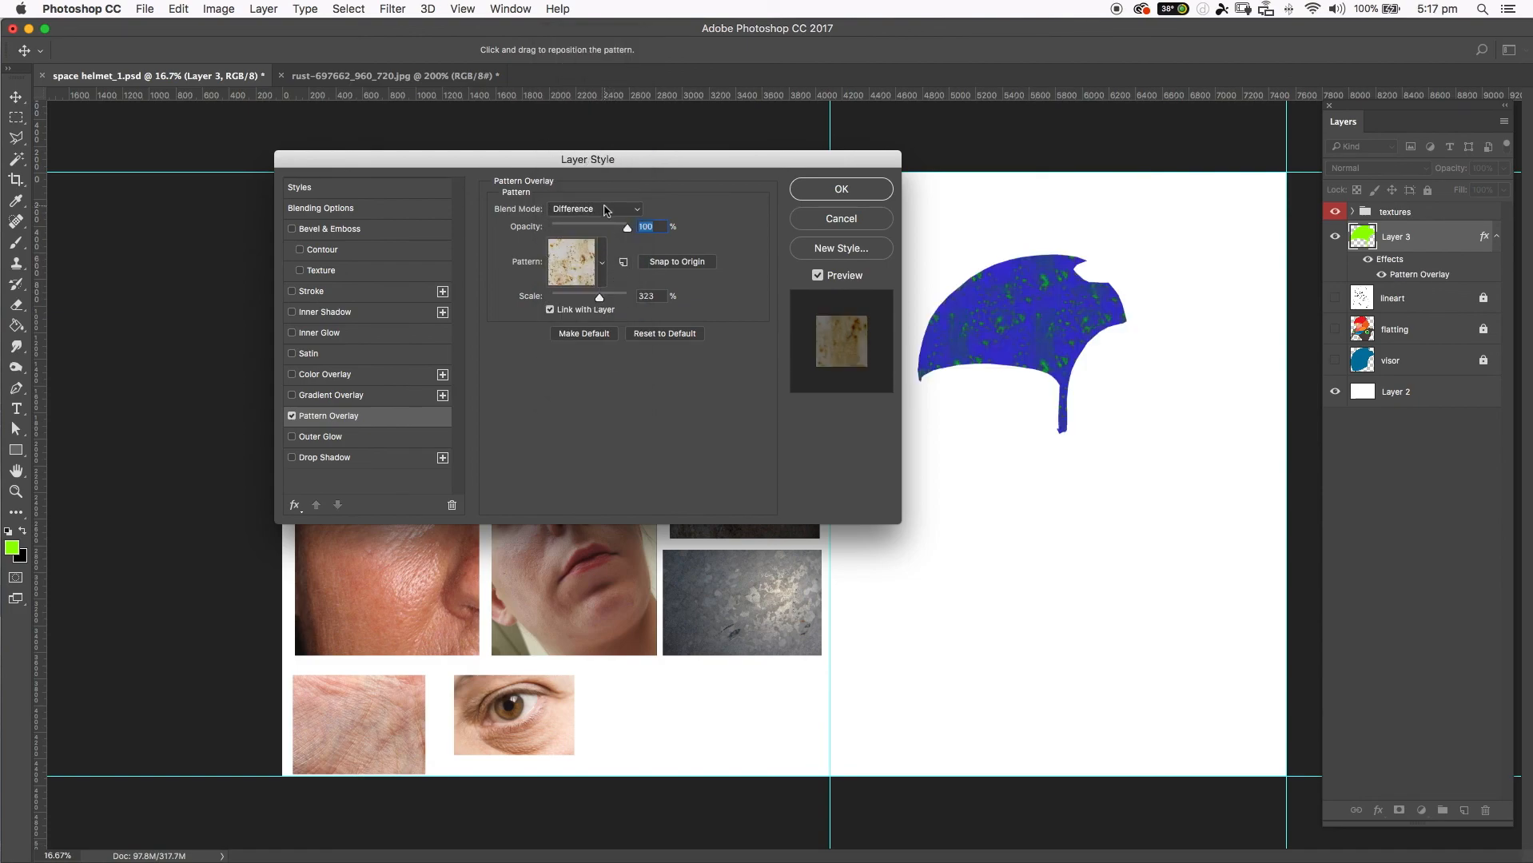
{"action": "left_click", "coordinate": [606, 210]}
{"action": "left_click", "coordinate": [383, 502]}
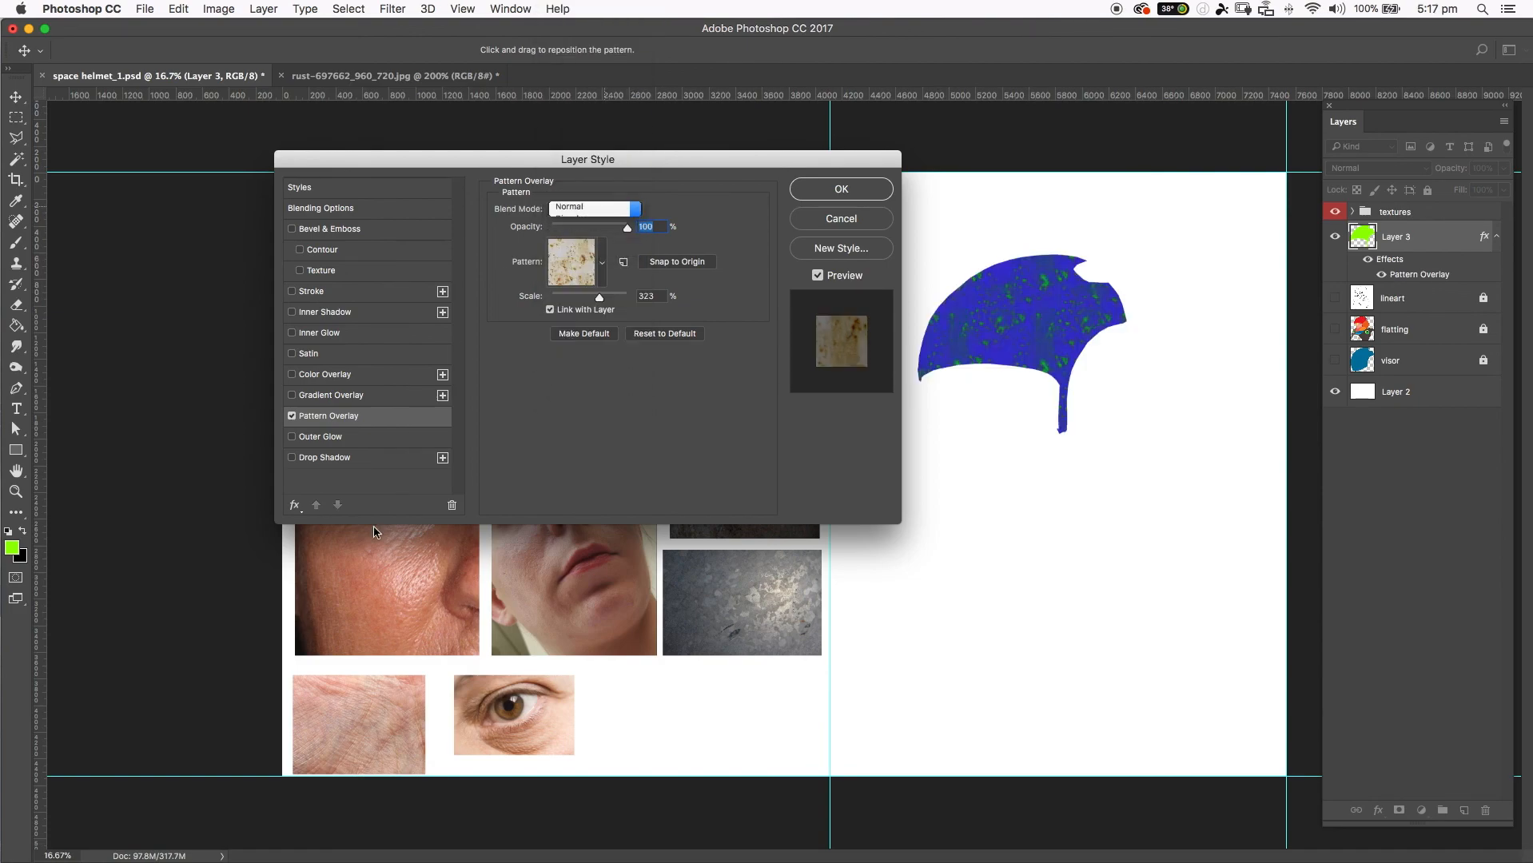
Add a Color Overlay effect to the helmet layer and set its color to a saturated orange.
{"action": "left_click", "coordinate": [316, 376]}
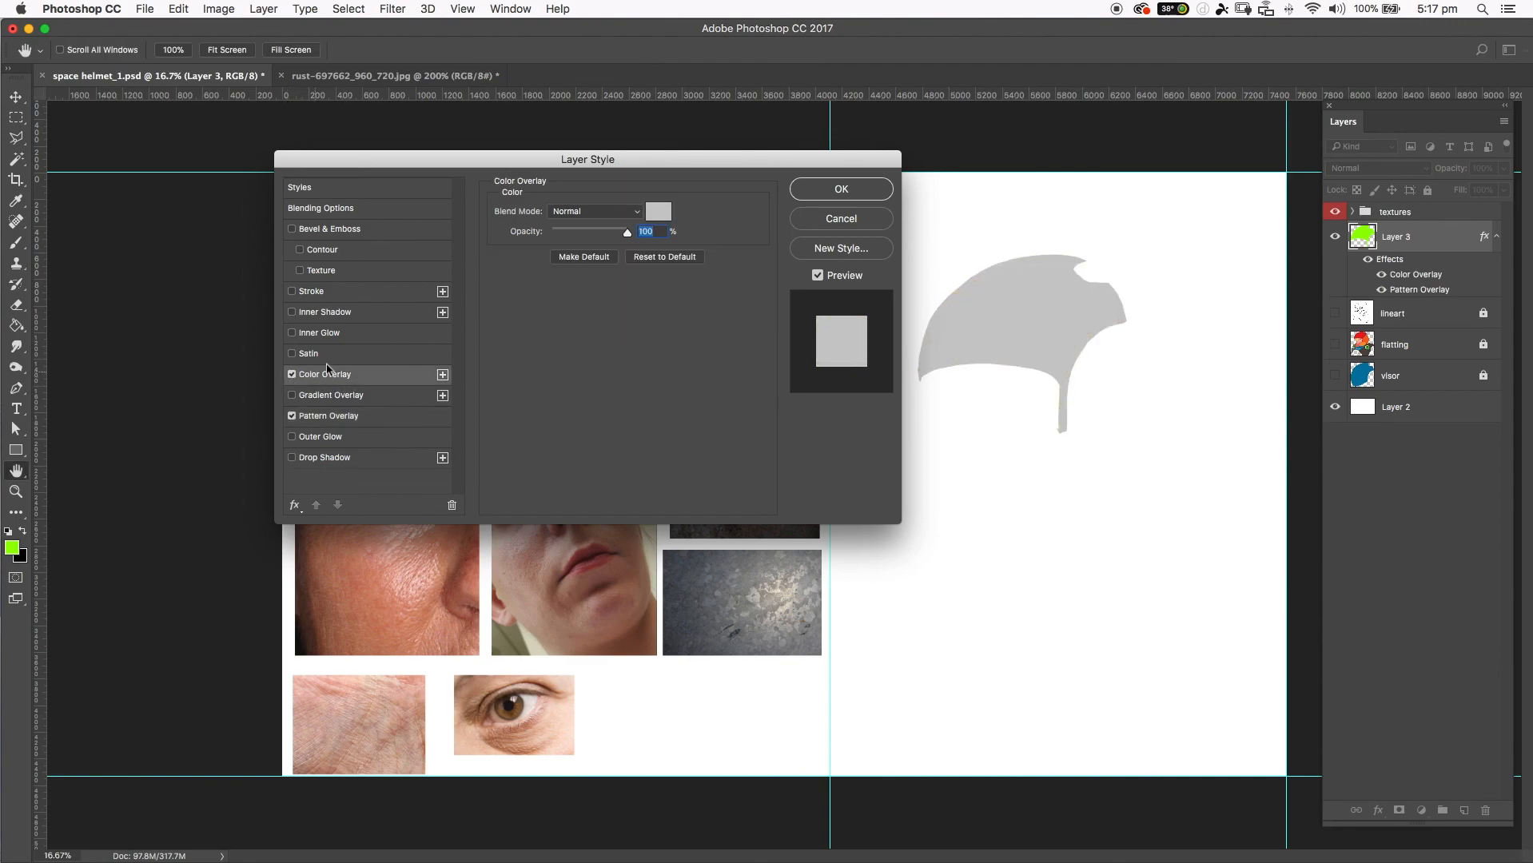
{"action": "left_click", "coordinate": [665, 214]}
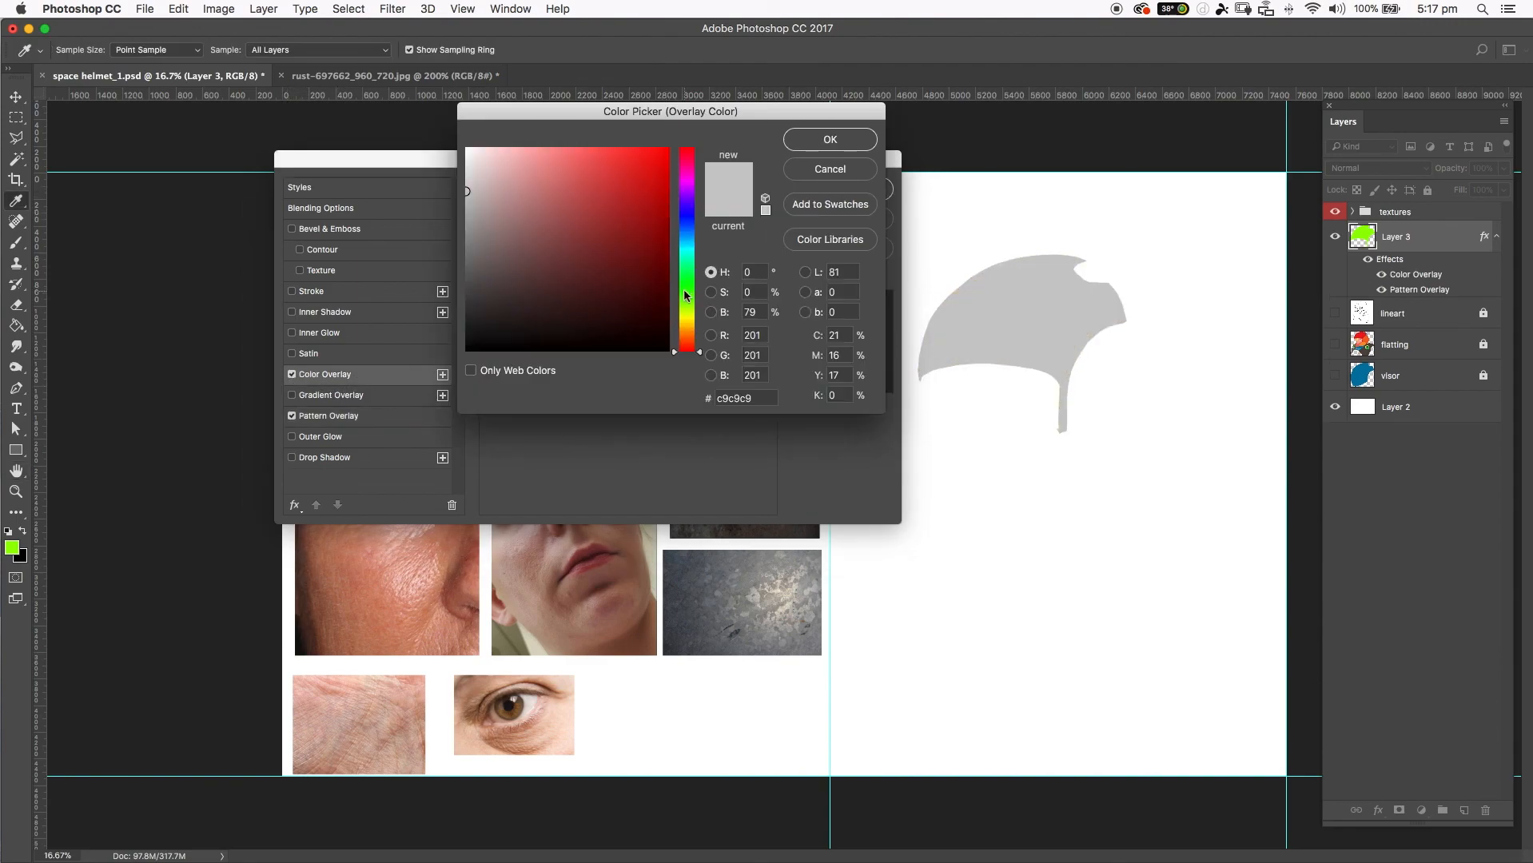
{"action": "left_click_drag", "start_coordinate": [684, 295], "coordinate": [685, 332]}
{"action": "left_click", "coordinate": [664, 157]}
{"action": "left_click", "coordinate": [804, 142]}
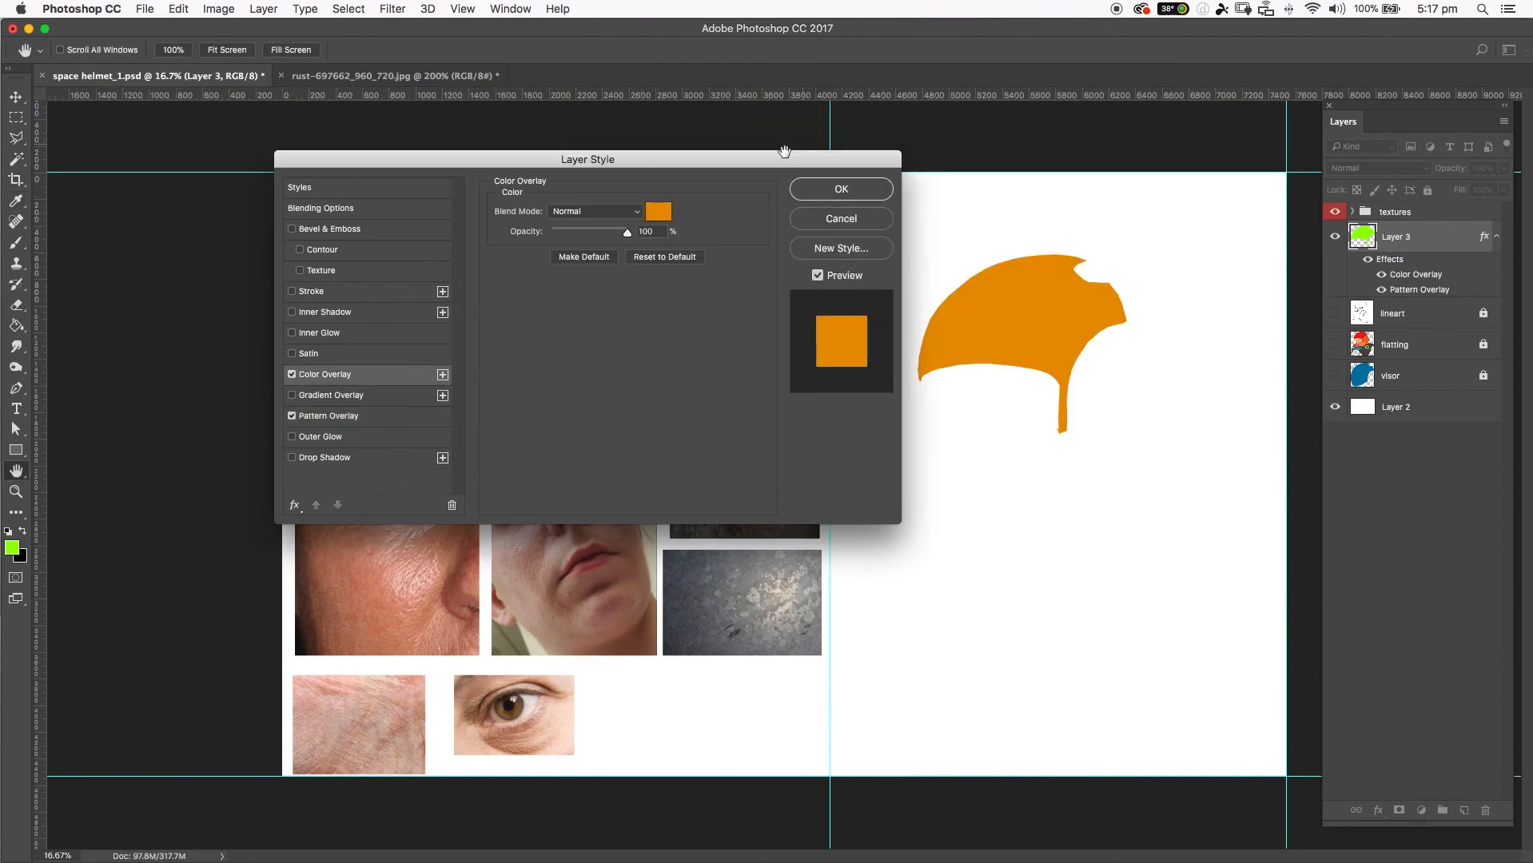
Set the orange Color Overlay's blend mode to Overlay and apply the layer style.
{"action": "left_click", "coordinate": [560, 211]}
{"action": "left_click", "coordinate": [595, 385]}
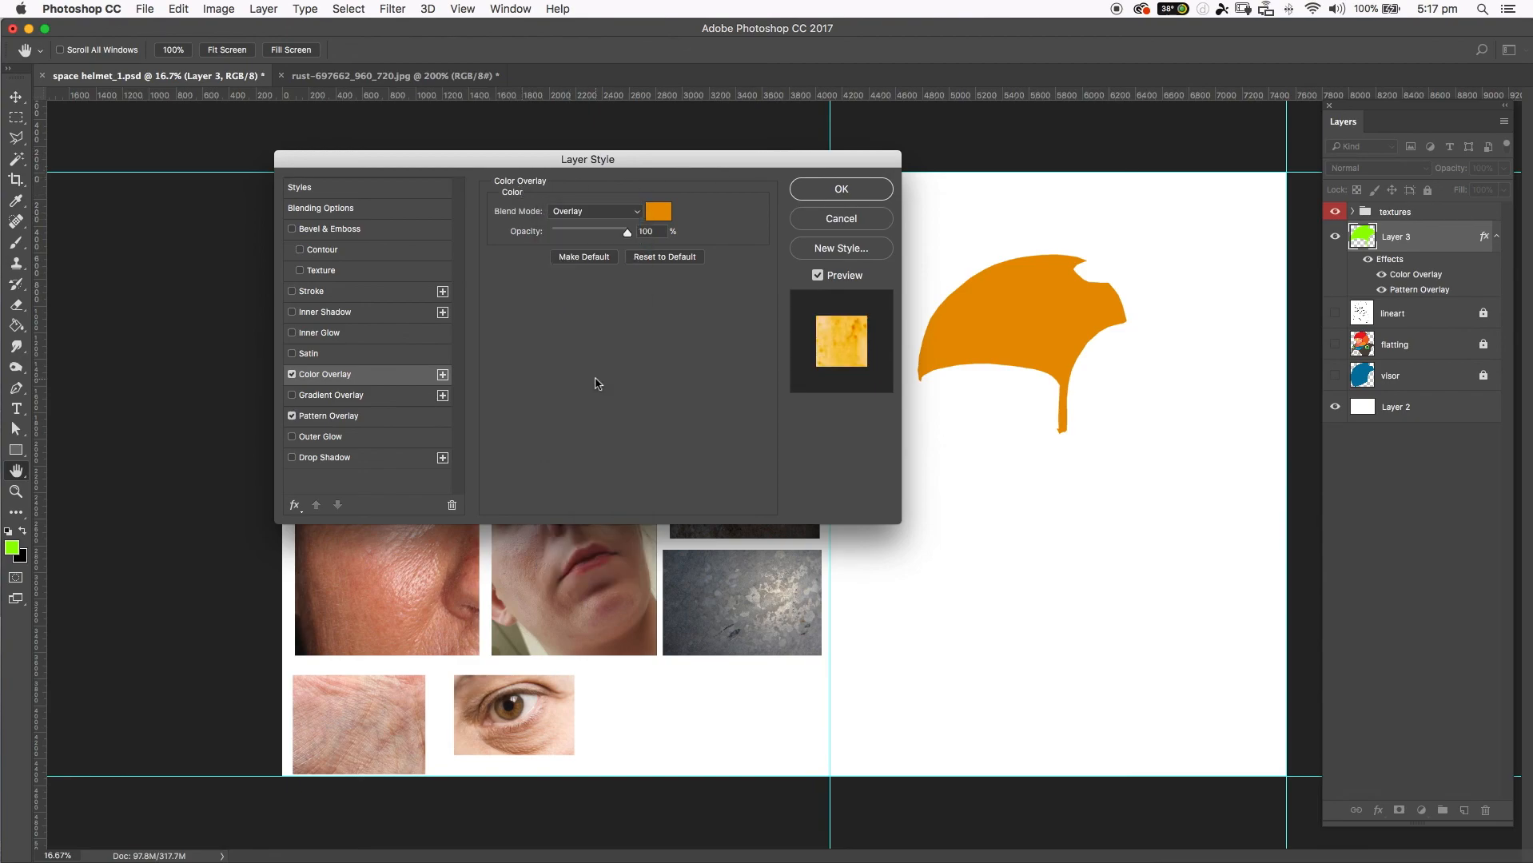
{"action": "left_click", "coordinate": [832, 190]}
Show the flatting and lineart layers to see the textured helmet within the full illustration.
{"action": "key", "text": "g"}
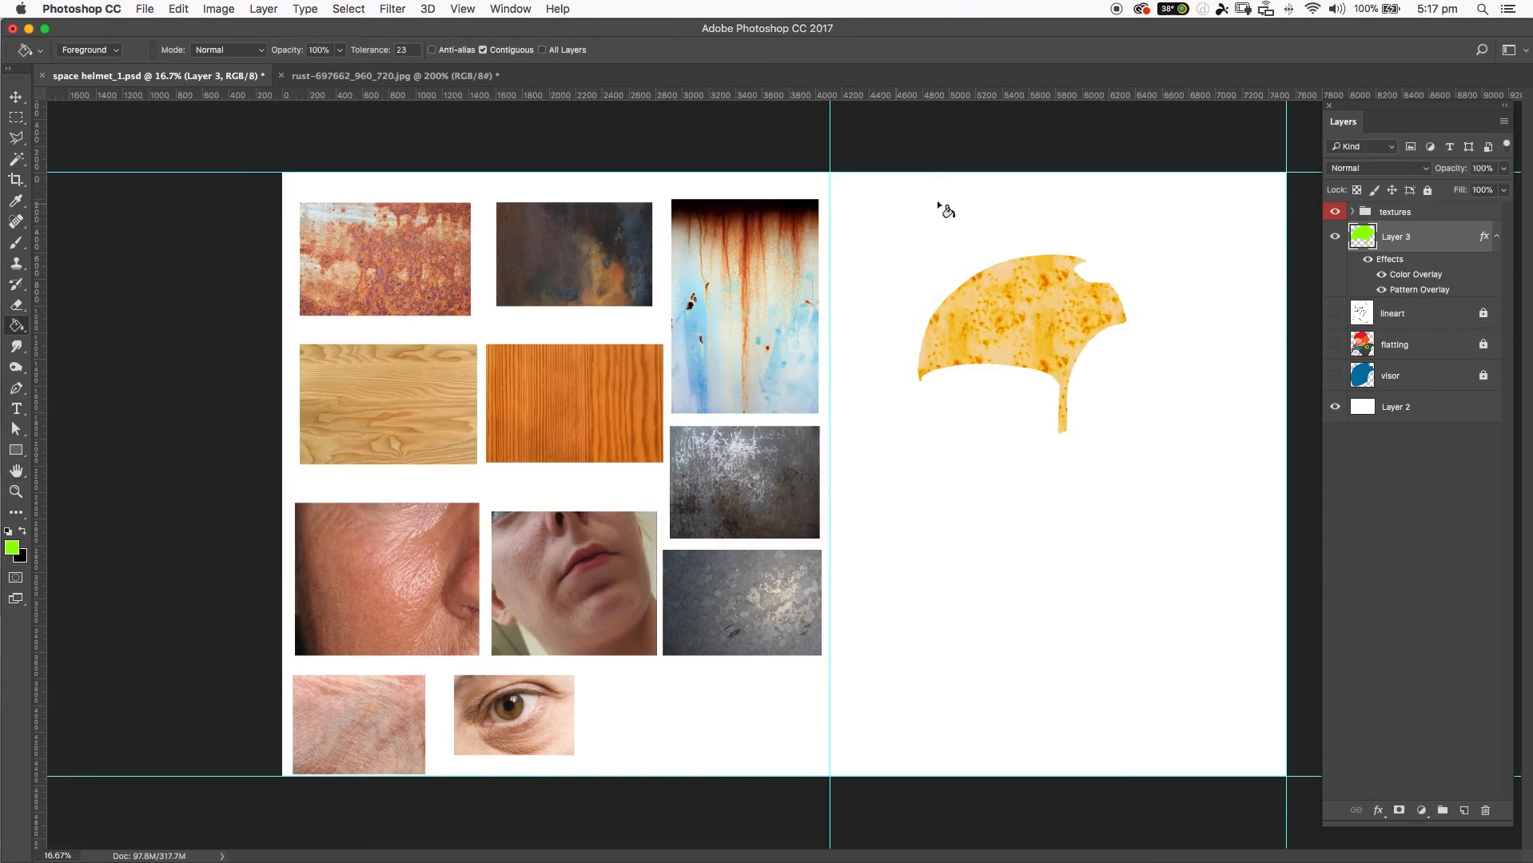
{"action": "left_click", "coordinate": [1335, 342]}
{"action": "left_click", "coordinate": [1342, 322]}
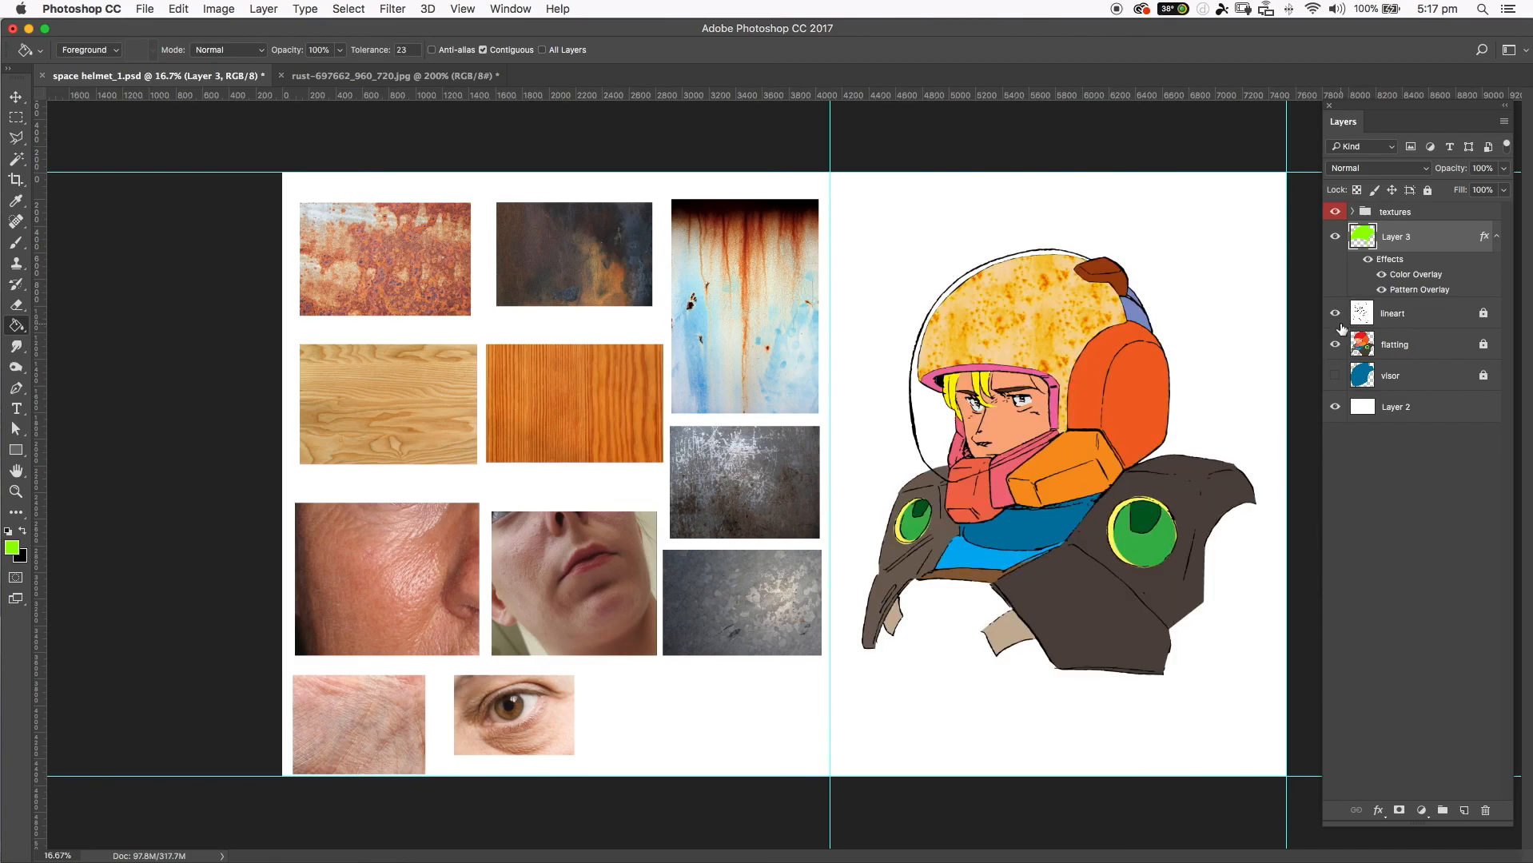